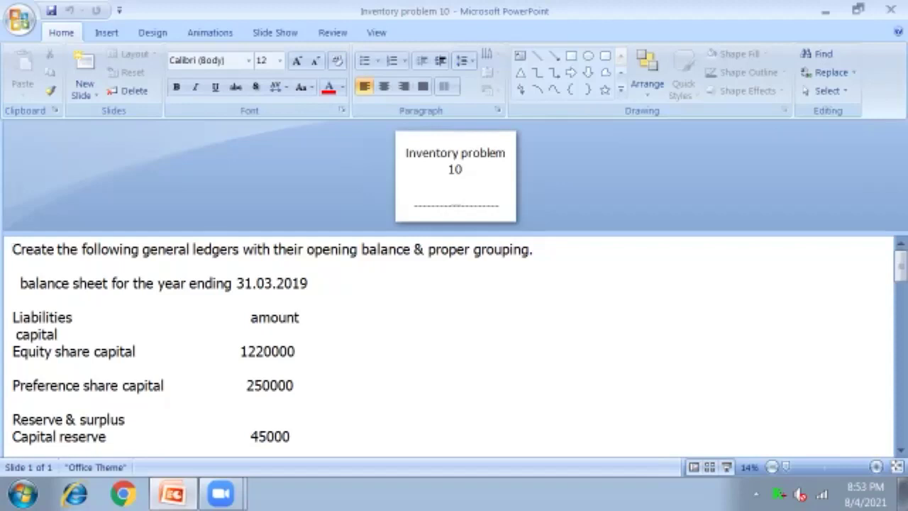
- Review the liabilities in the Inventory problem 10 notes, including capital, reserves, loans and outstanding expenses
scroll(454, 347, down, 1)
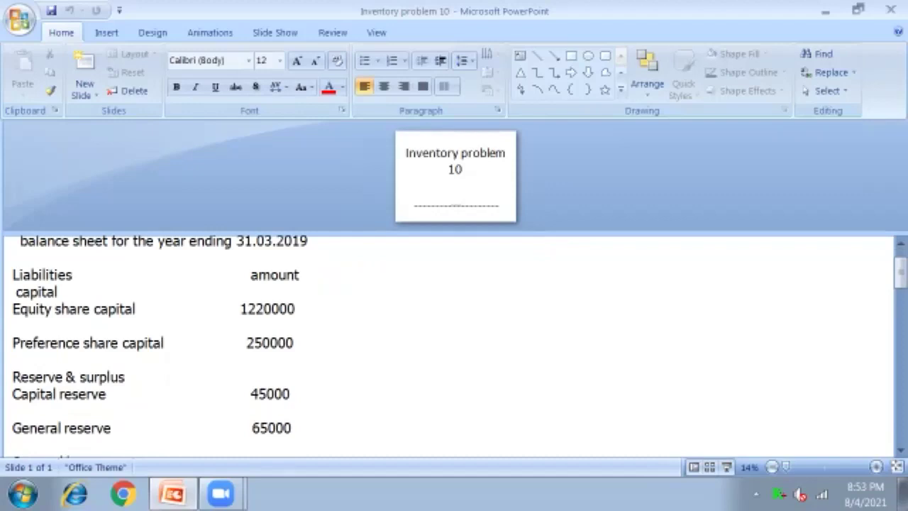
scroll(454, 348, down, 1)
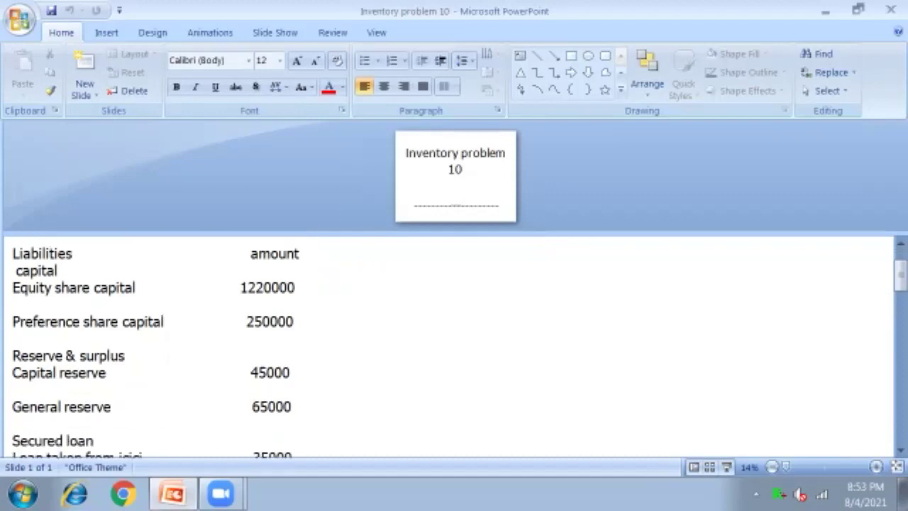
scroll(454, 347, up, 2)
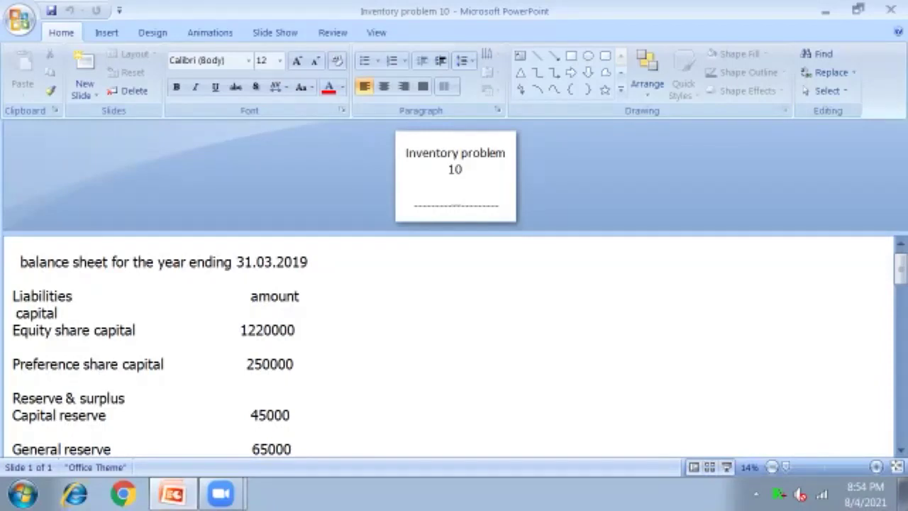
scroll(454, 348, down, 1)
scroll(454, 348, down, 1)
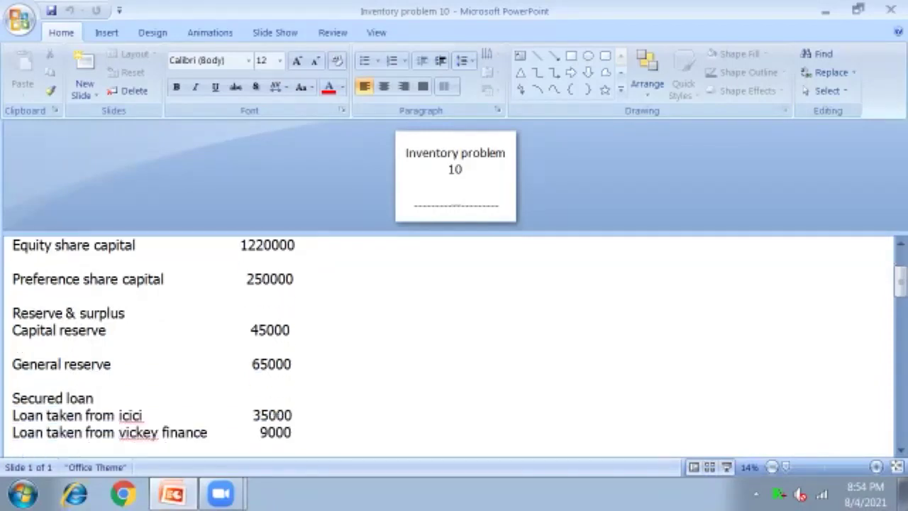
scroll(454, 348, down, 1)
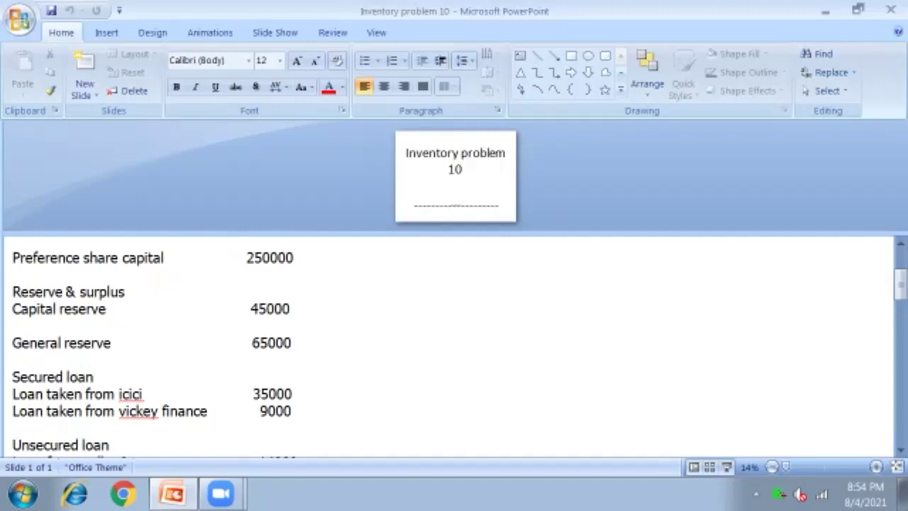
scroll(454, 347, down, 5)
scroll(454, 348, down, 5)
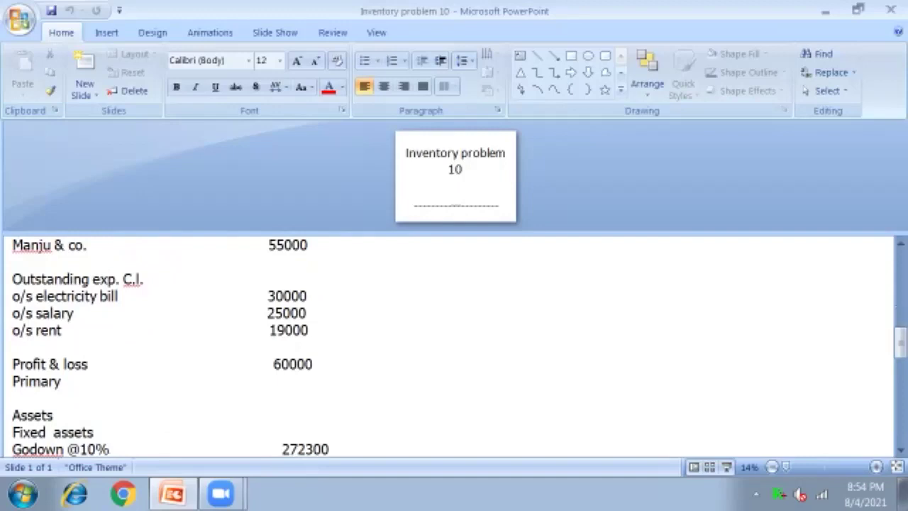
- Review the assets in the notes, from fixed assets and investments to debtors, bank accounts and cash, and the closing instruction
scroll(454, 347, down, 2)
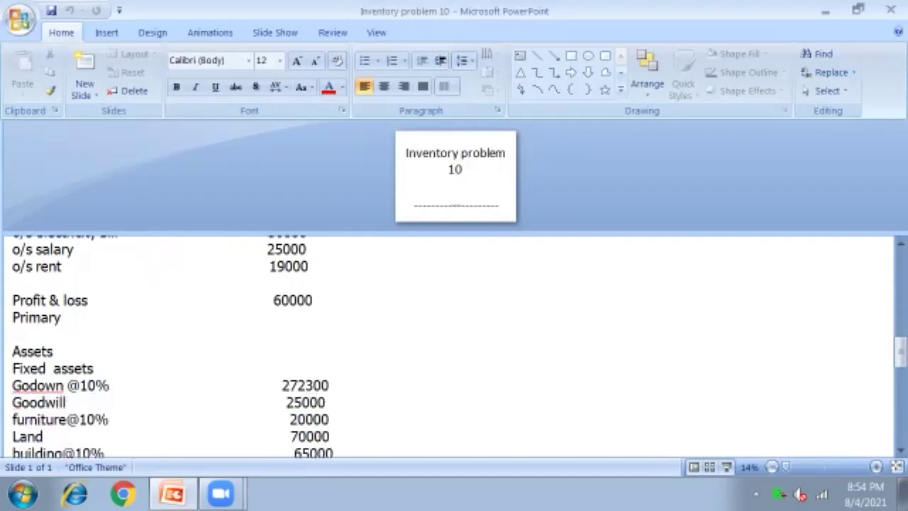
scroll(454, 348, up, 1)
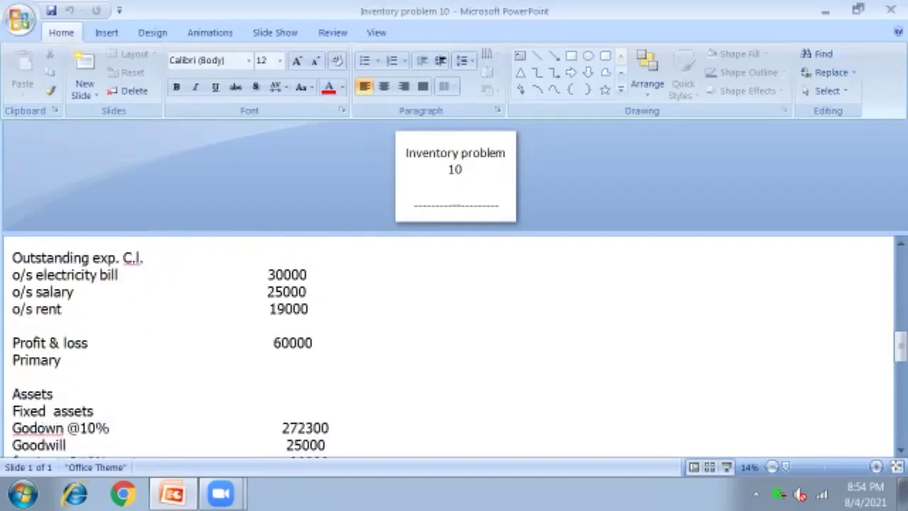
scroll(454, 348, down, 2)
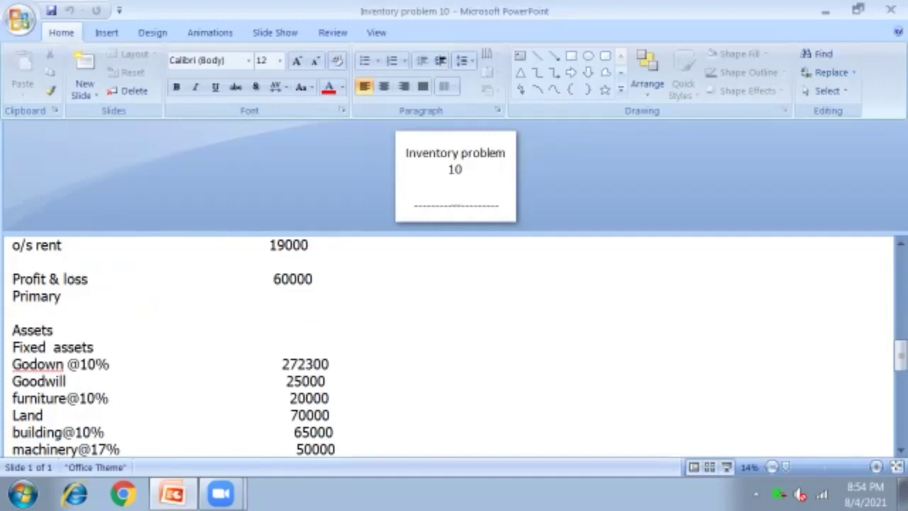
scroll(454, 347, down, 1)
scroll(454, 348, down, 1)
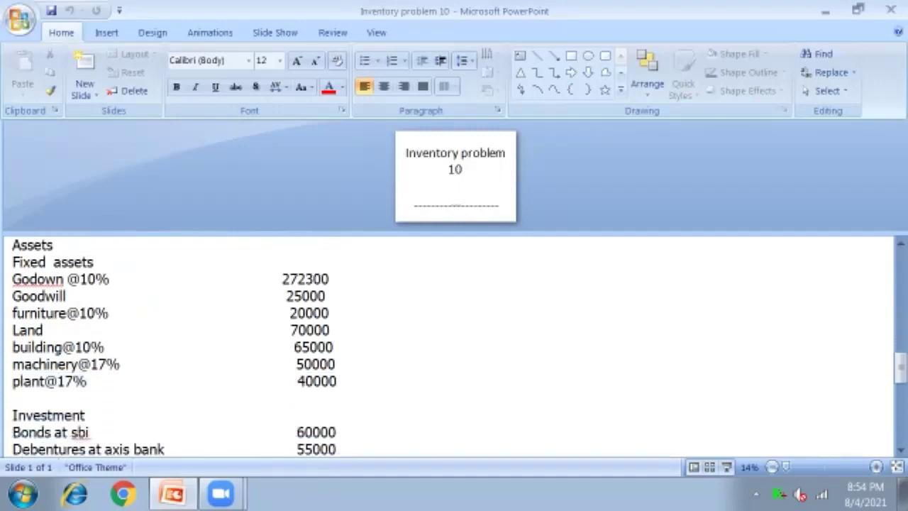
scroll(454, 347, down, 1)
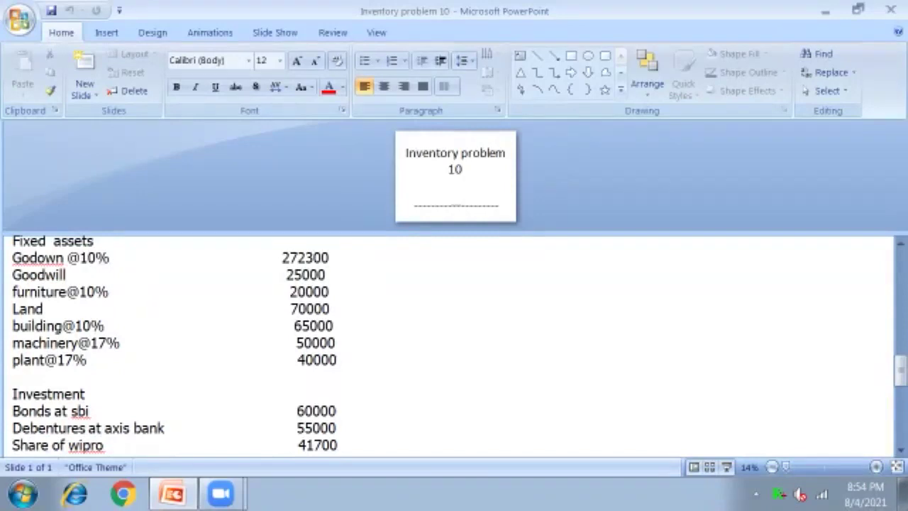
scroll(454, 348, down, 1)
scroll(454, 348, down, 1)
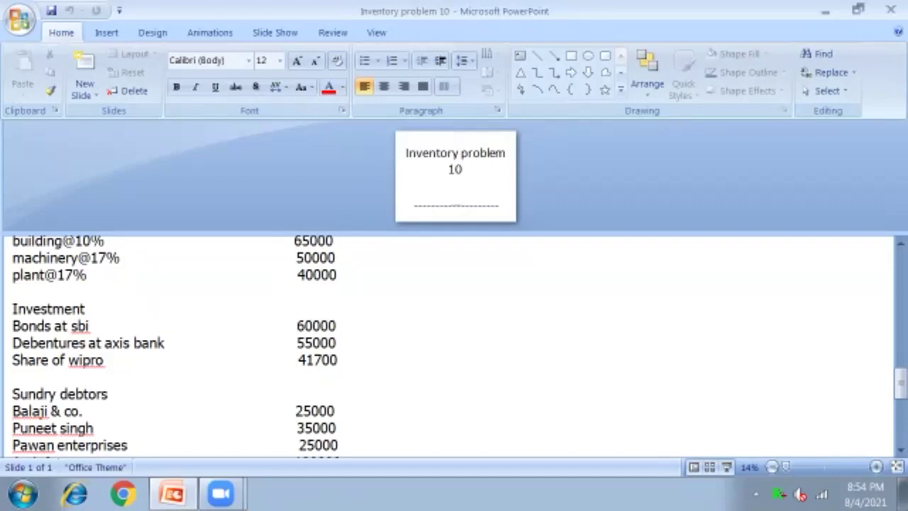
scroll(447, 347, down, 2)
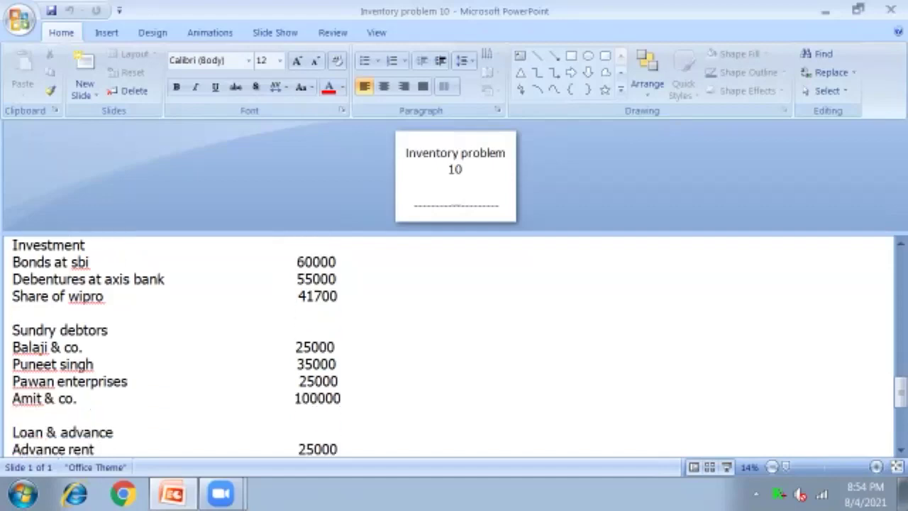
scroll(447, 348, down, 2)
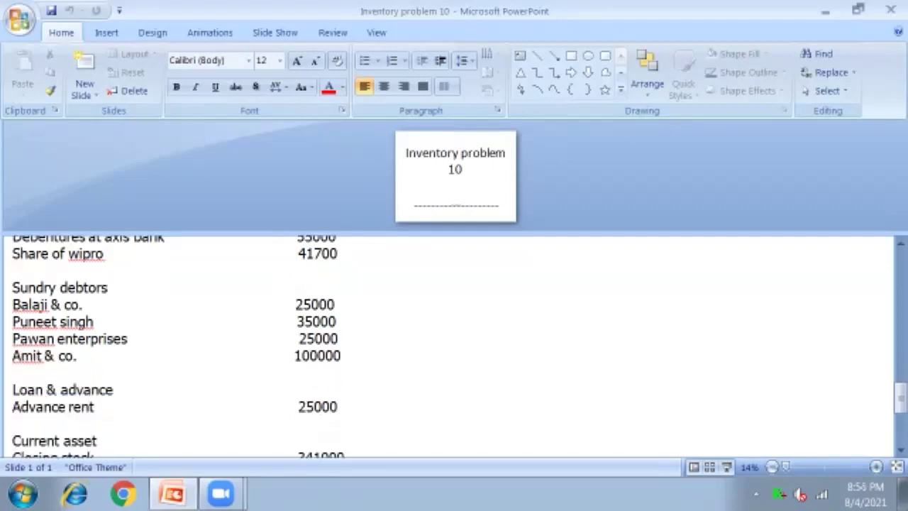
scroll(447, 348, down, 6)
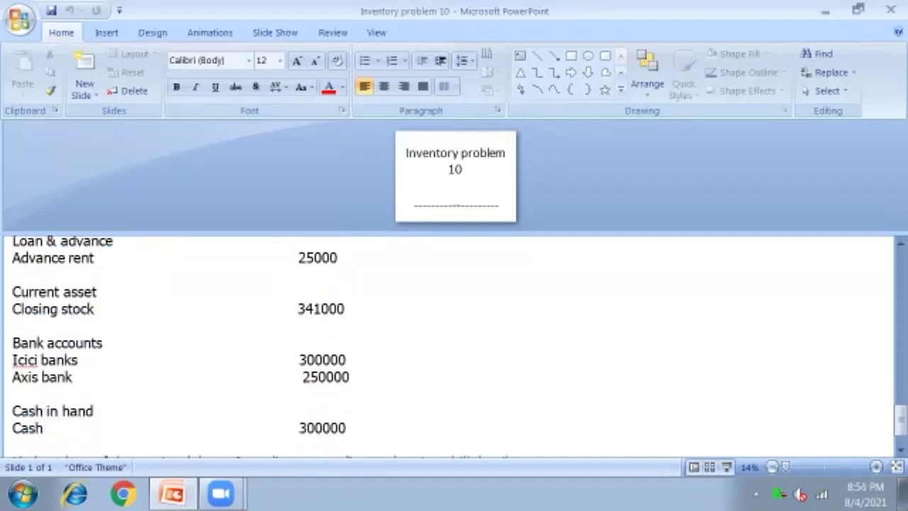
scroll(447, 348, down, 2)
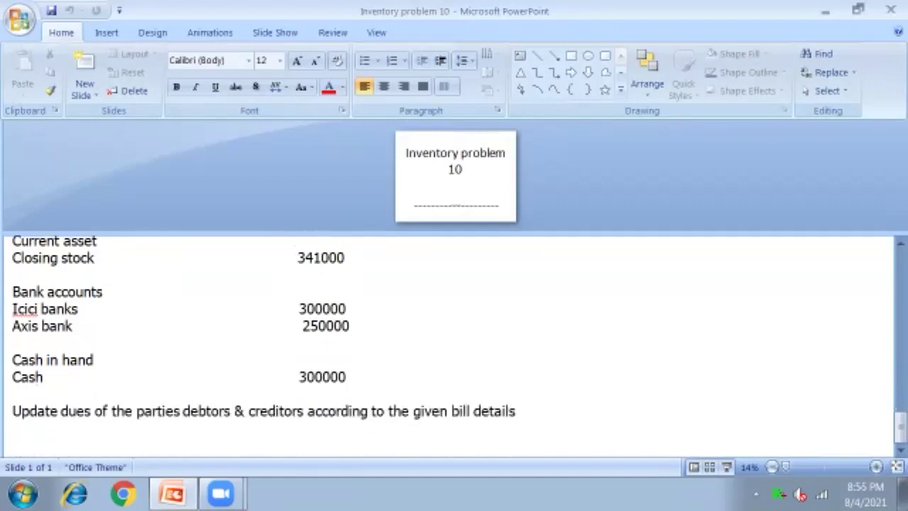
scroll(447, 347, up, 8)
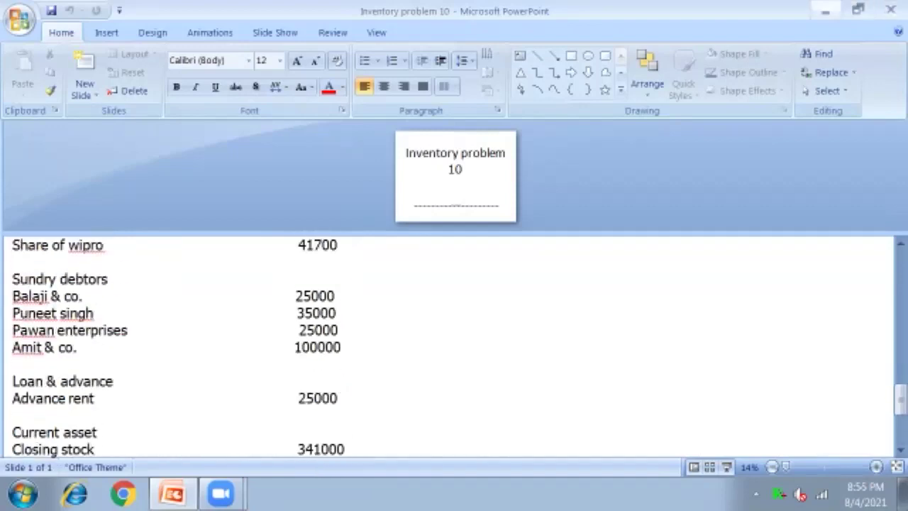
- Minimize the presentation, launch Tally.ERP 9 and start working in Educational Mode
click(825, 11)
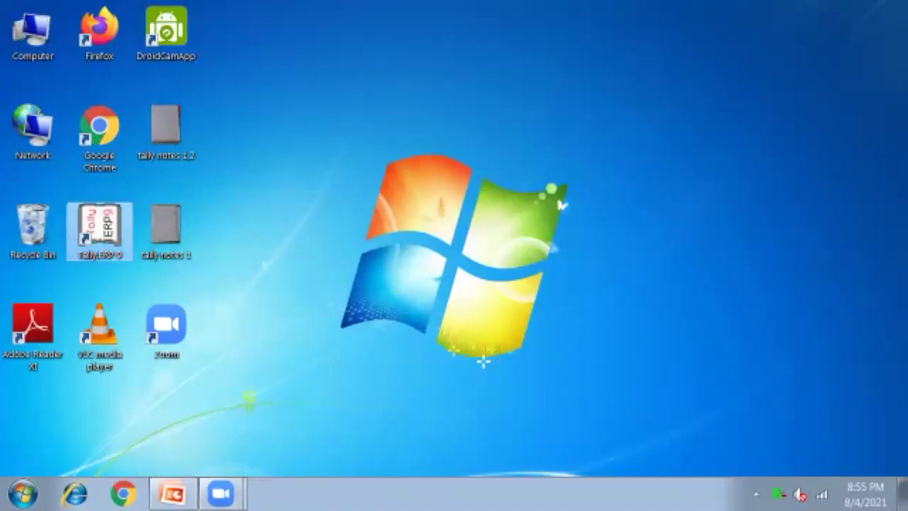
double_click(99, 231)
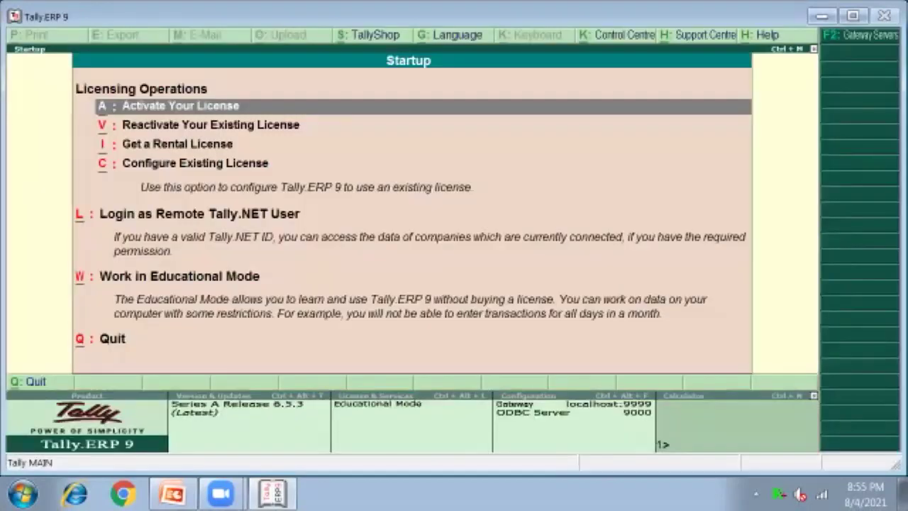
key(Down)
key(Down)
key(Down)
key(Down)
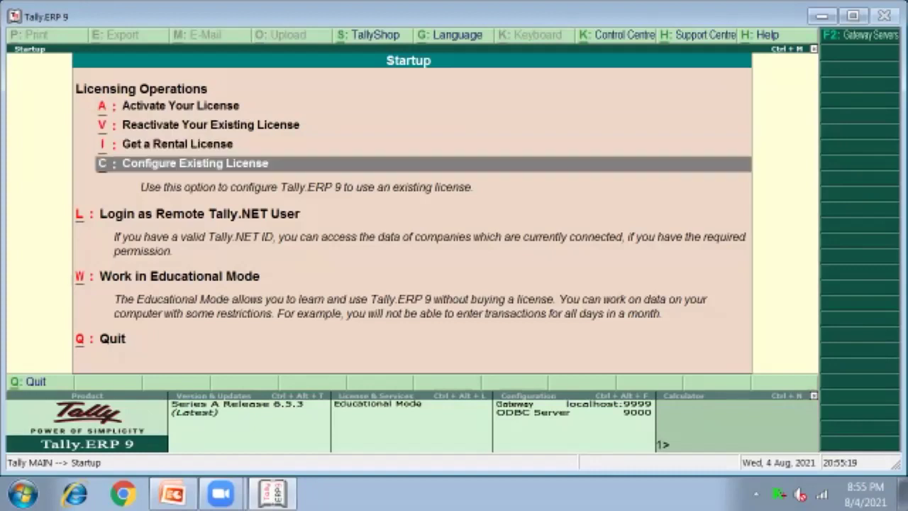
key(Down)
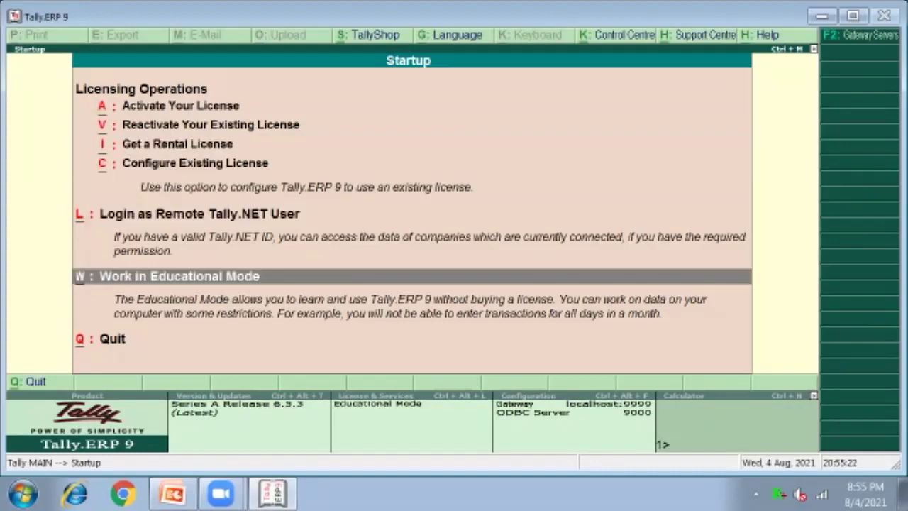
key(Return)
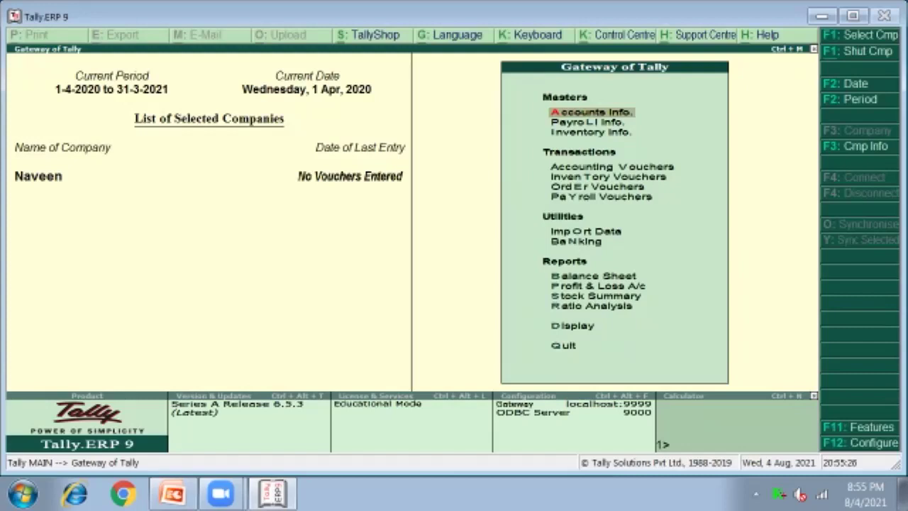
- Start creating a new company, enter its name, keep the same mailing name and leave the address blank
key(alt+F3)
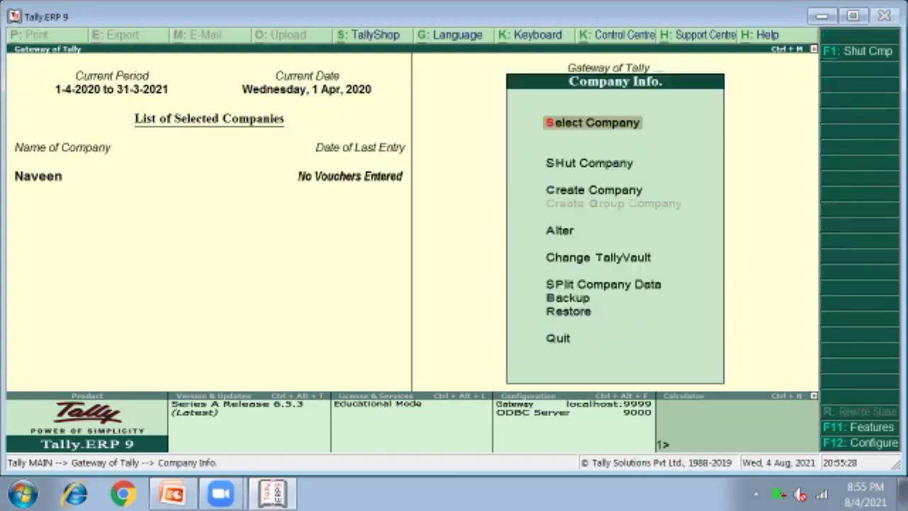
key(Down)
key(Down)
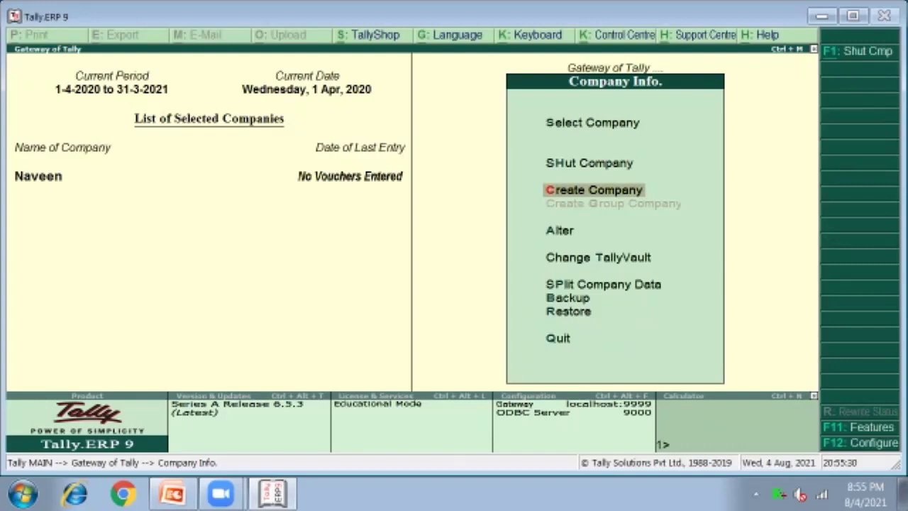
key(Return)
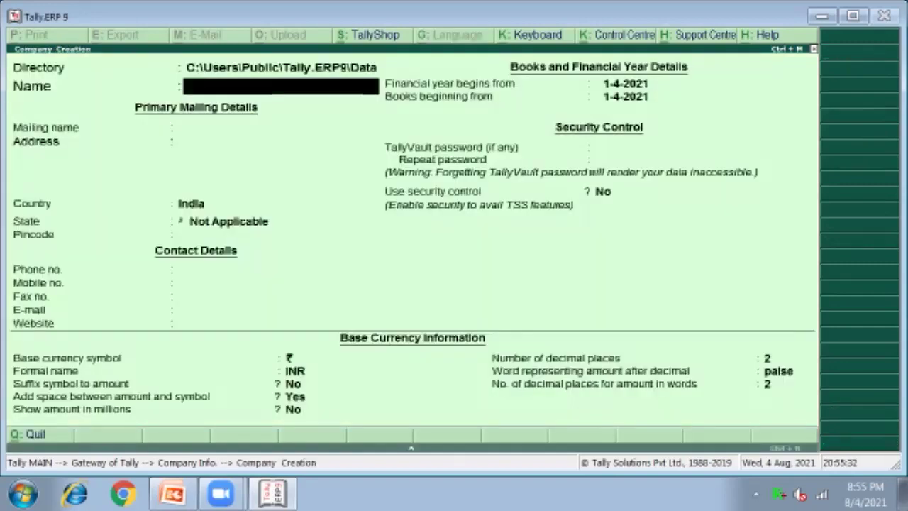
text(Mohan)
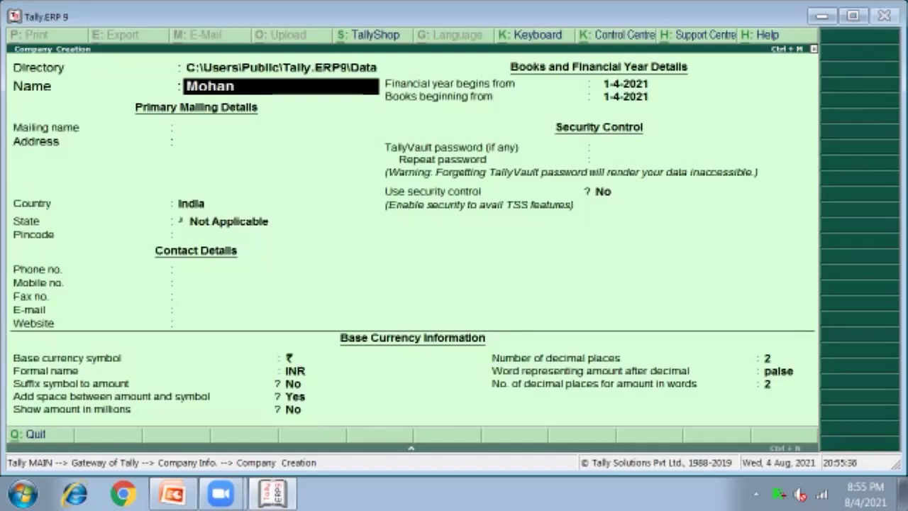
key(Return)
key(Return)
key(Return)
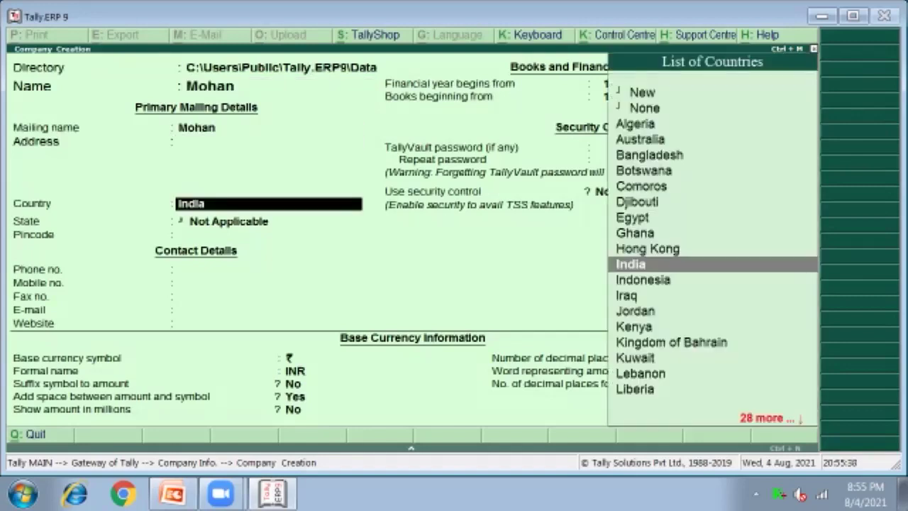
- Set the company's country to India and state to Andhra Pradesh, leaving the pincode and contact details blank
key(Return)
key(Down)
key(Down)
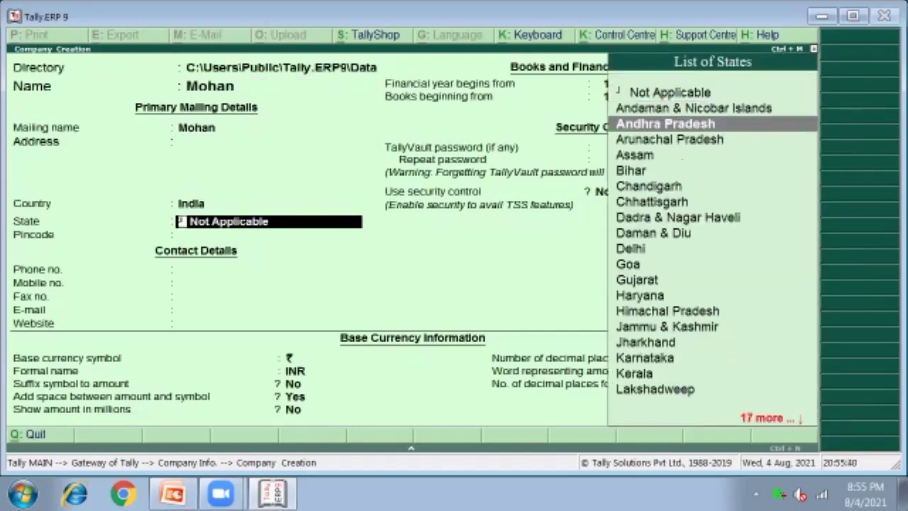
key(Return)
key(Return)
key(Return)
key(Return)
key(Return)
key(Return)
key(Return)
key(Return)
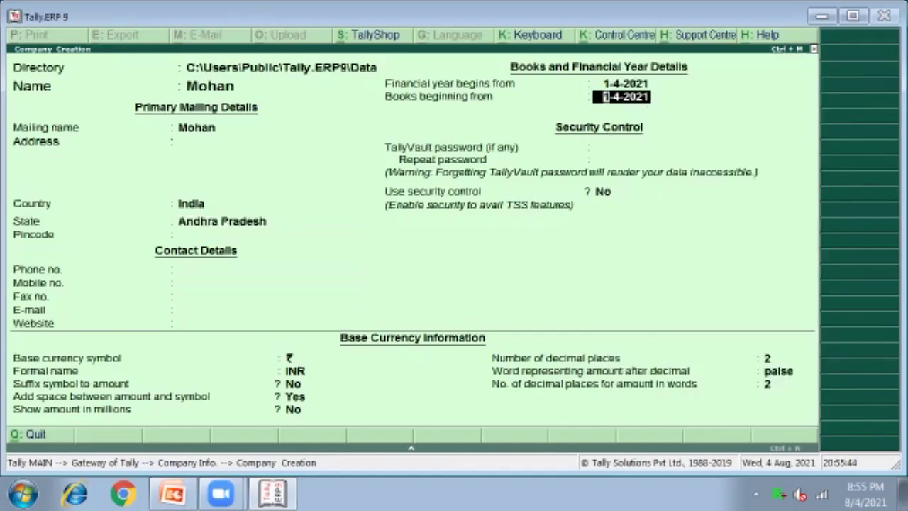
- Set the financial year and books beginning dates to 1-4-2019 and leave the TallyVault password blank
key(BackSpace)
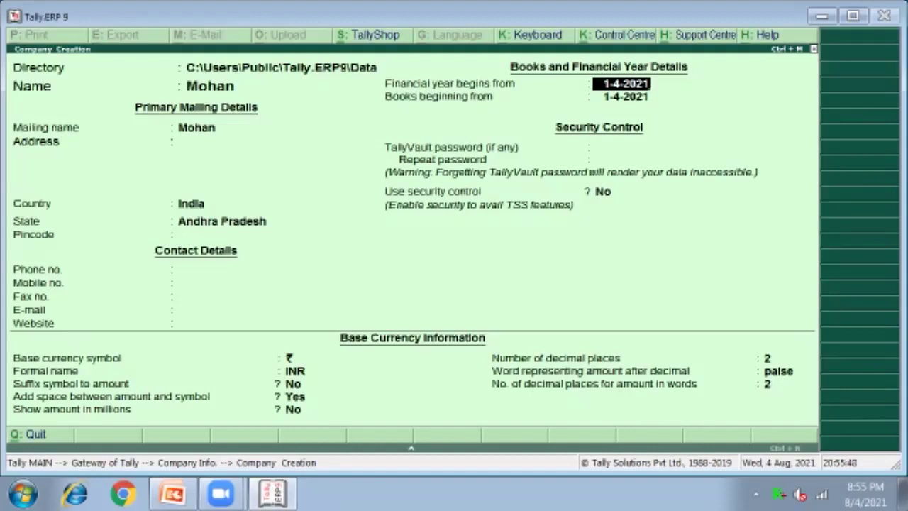
key(BackSpace)
key(BackSpace)
text(19)
key(Return)
key(Return)
key(Return)
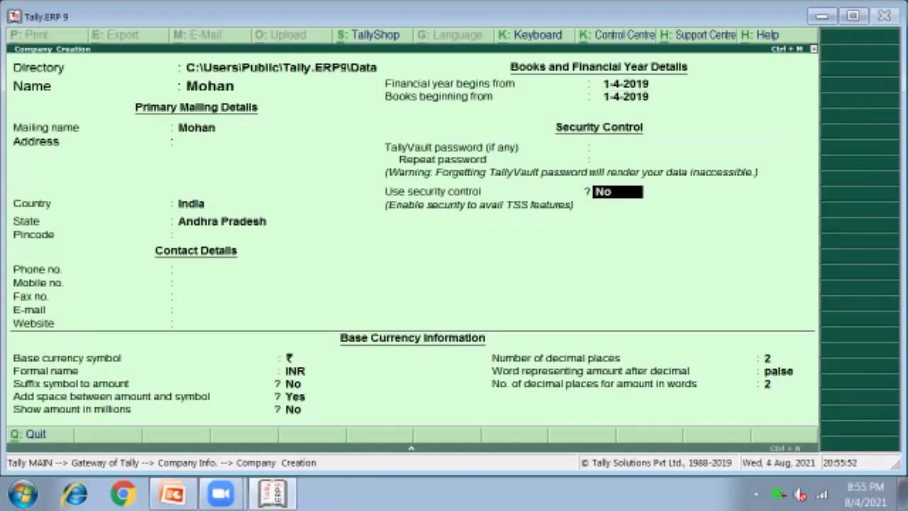
- Keep security control off and the default base currency settings, save the new company and return to the Gateway of Tally
key(Return)
key(Return)
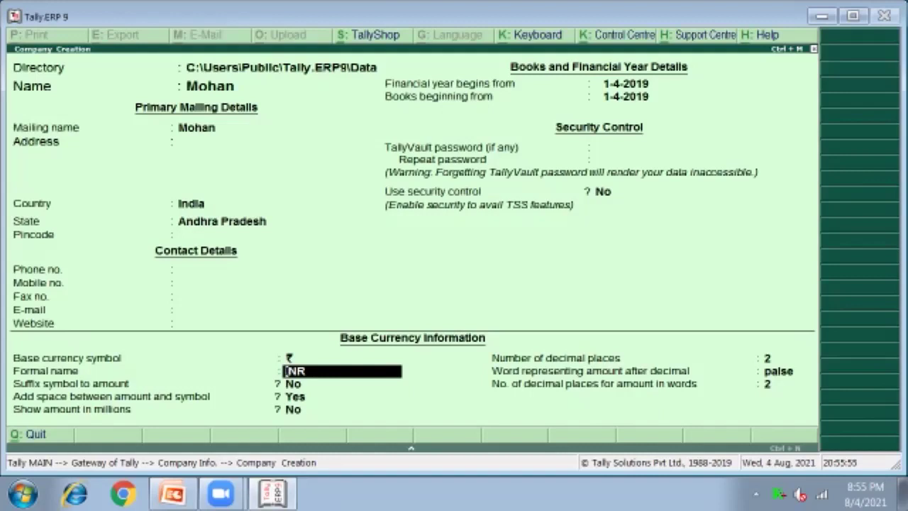
key(ctrl+a)
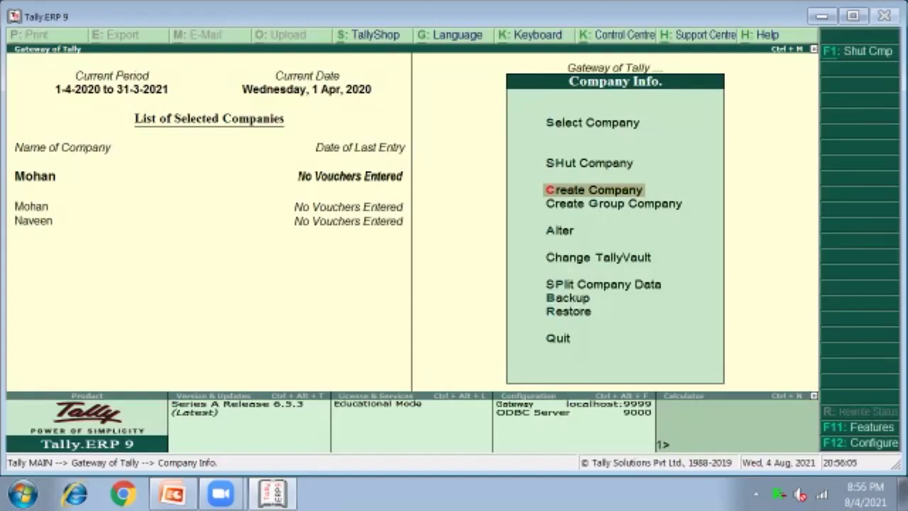
key(Escape)
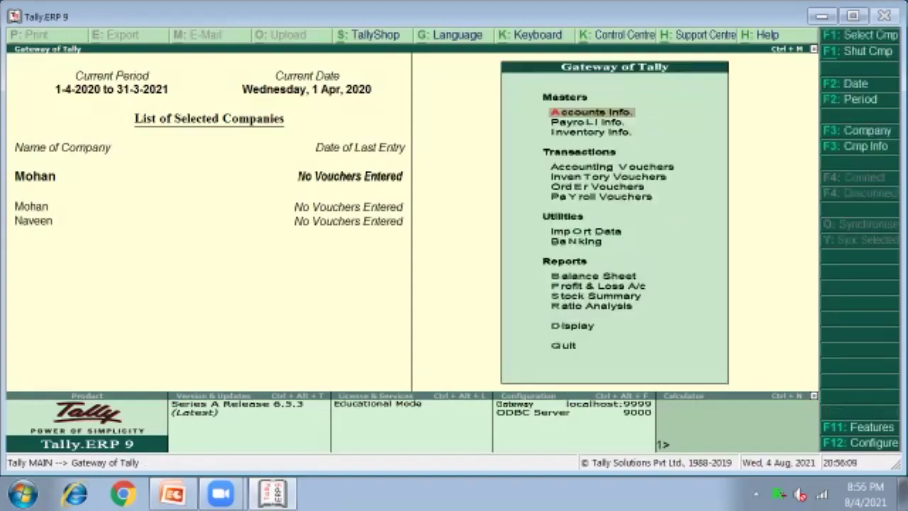
- Open the form for creating a single ledger and consult the first liability in the Inventory problem 10 presentation in PowerPoint
key(Return)
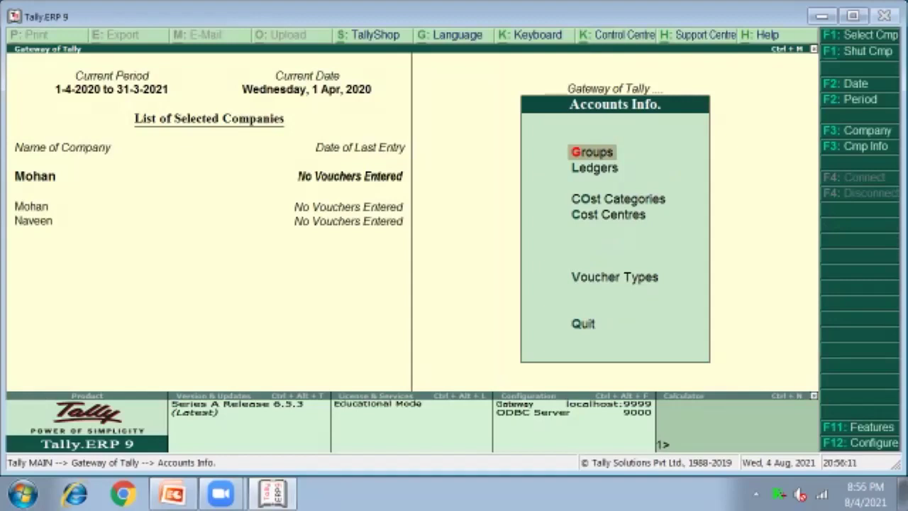
key(Down)
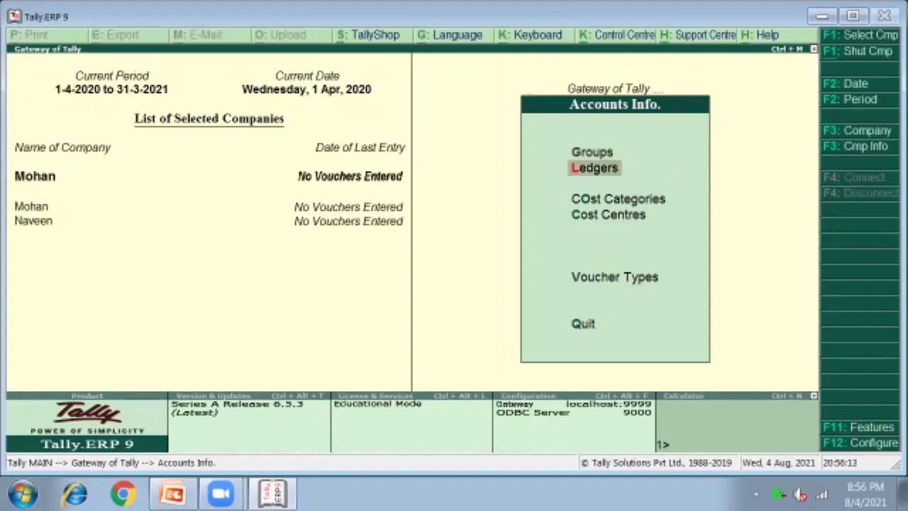
key(Return)
key(Return)
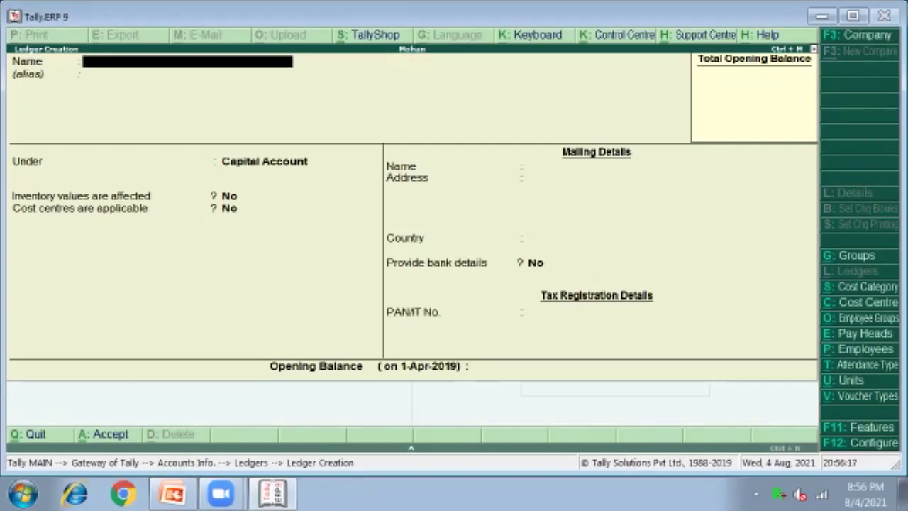
key(alt+Tab)
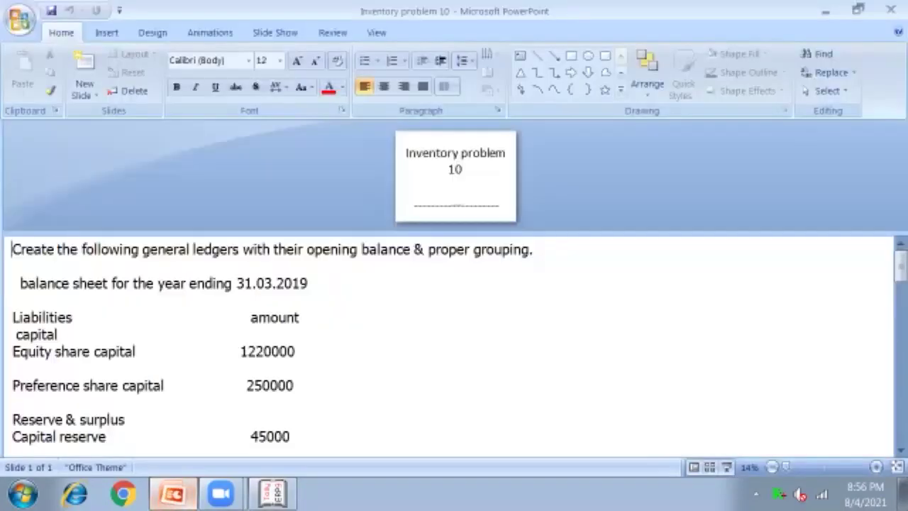
scroll(454, 347, down, 1)
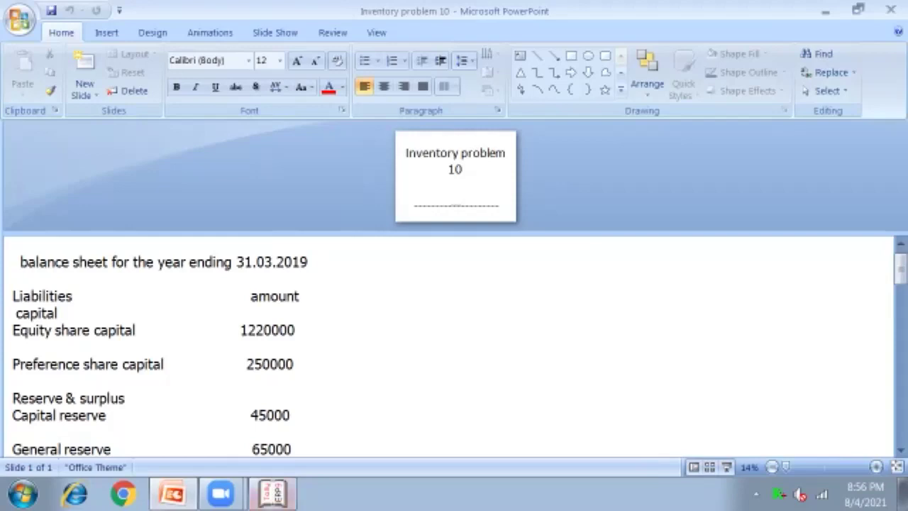
click(273, 493)
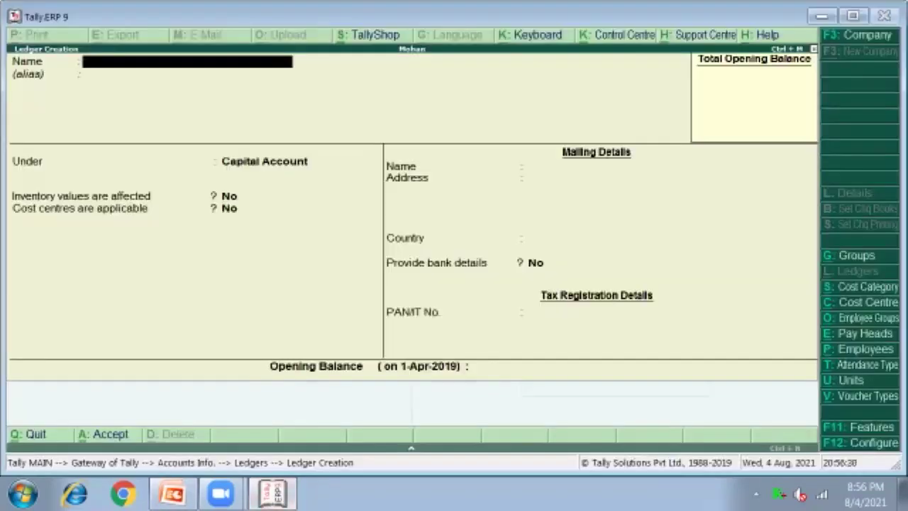
- Name the new ledger Equity Share Capital, checking the wording against the balance sheet in PowerPoint
text(Equity Shares)
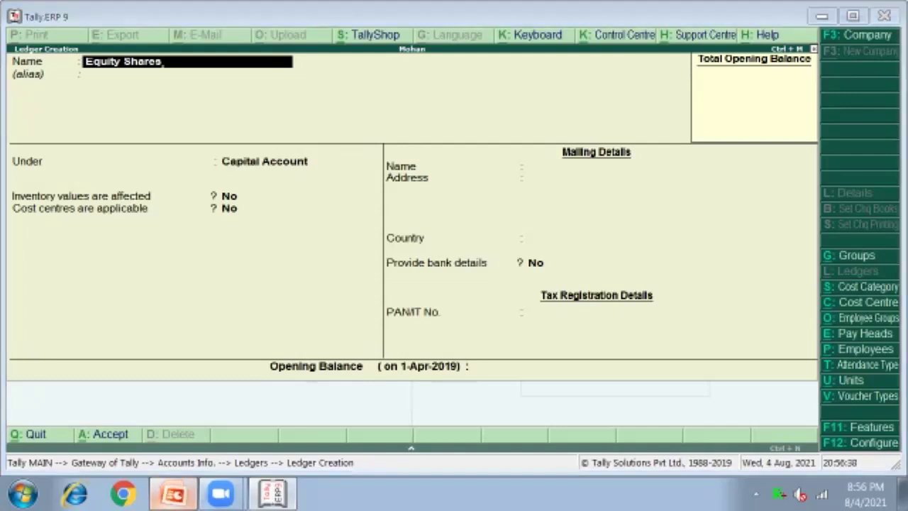
click(172, 494)
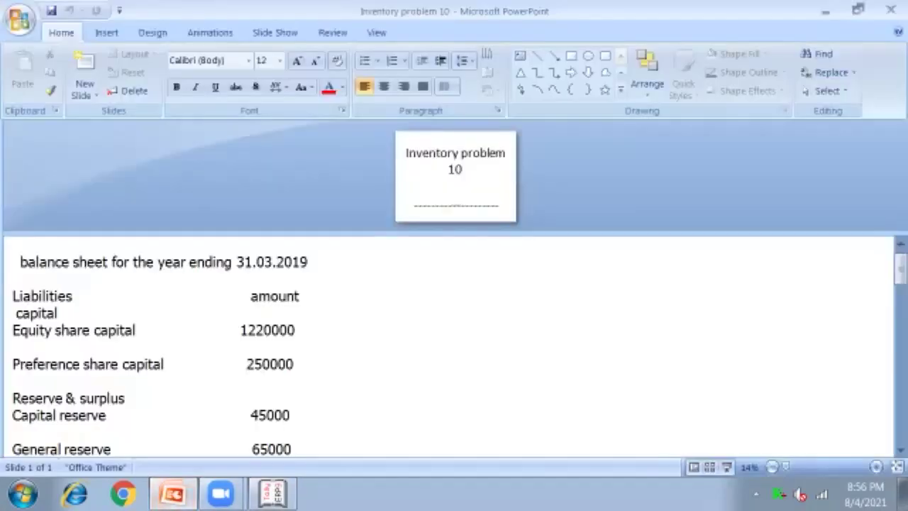
click(271, 494)
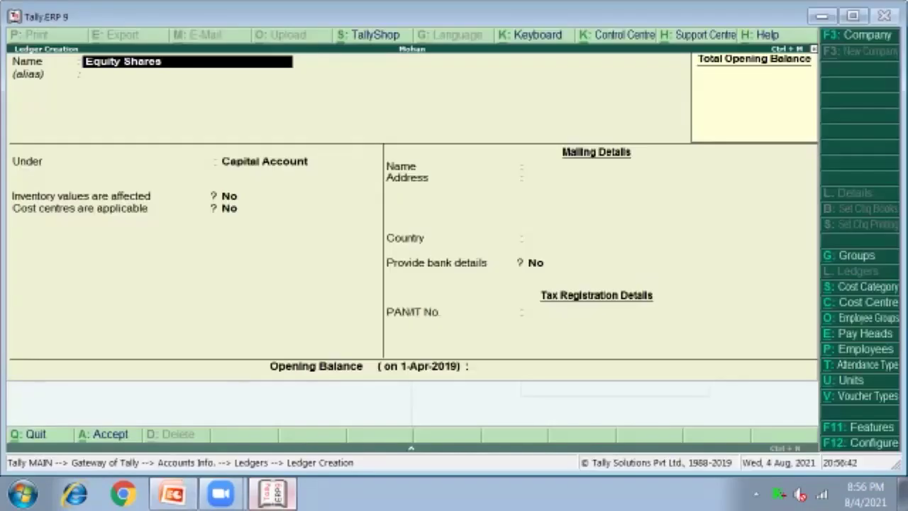
key(BackSpace)
text(Capital)
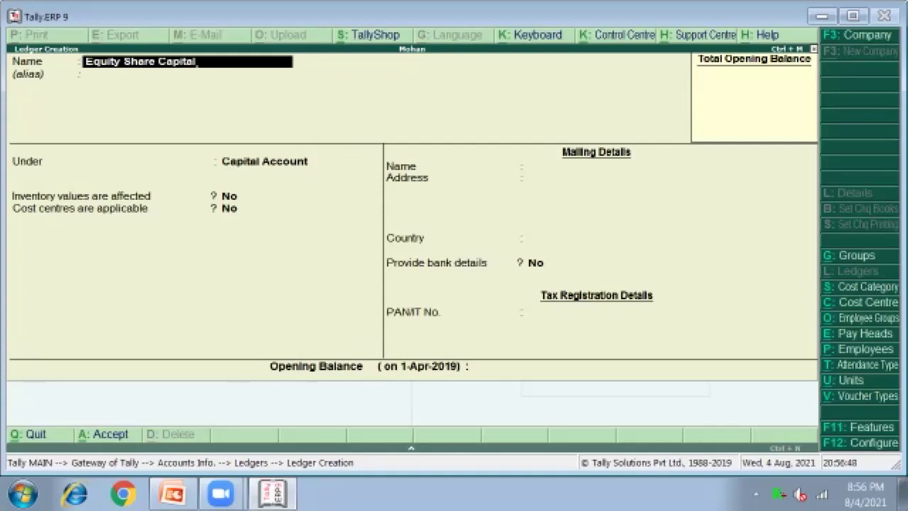
- Keep the Equity Share Capital ledger under Capital Account and accept its default inventory, cost centre, mailing, bank and tax details
key(Return)
key(Return)
key(Return)
key(Return)
key(Return)
key(Return)
key(Return)
key(Return)
key(Return)
key(Return)
key(Return)
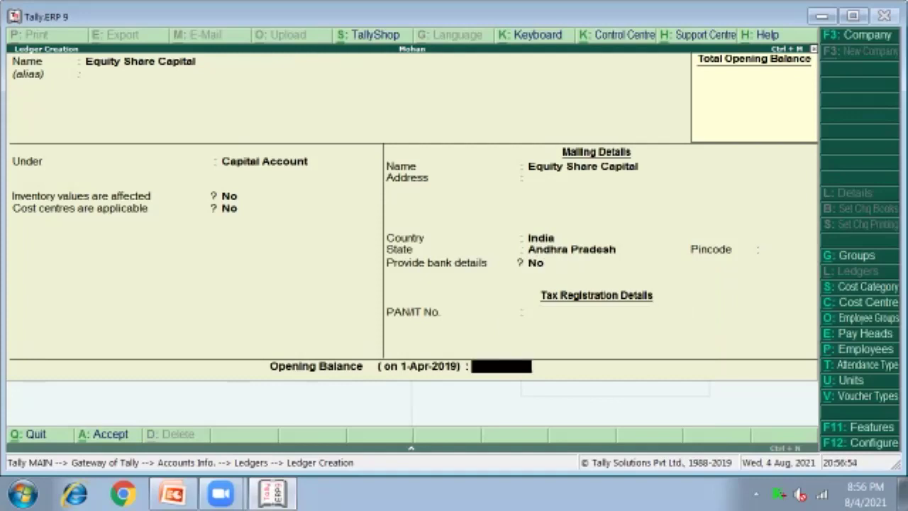
- Look up the equity share capital amount in PowerPoint, enter an opening balance of 12,20,000 Cr and save the ledger
click(170, 494)
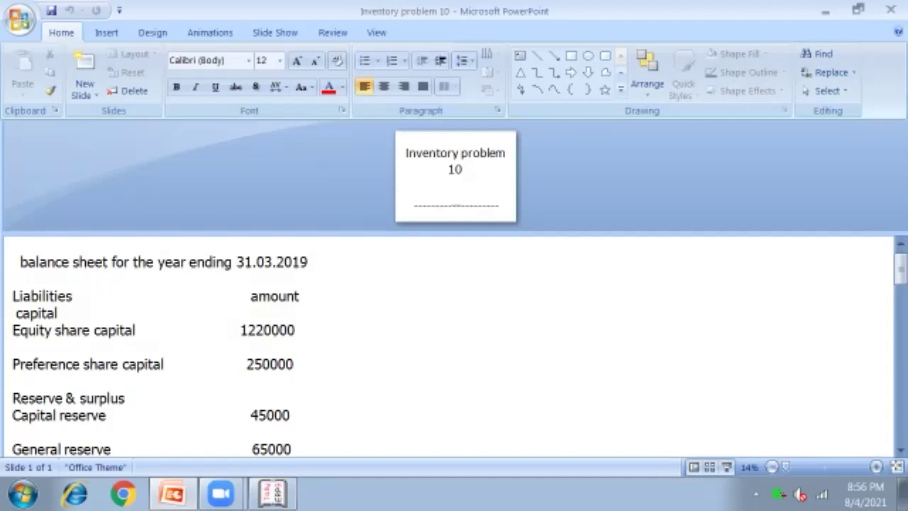
click(271, 494)
text(1222)
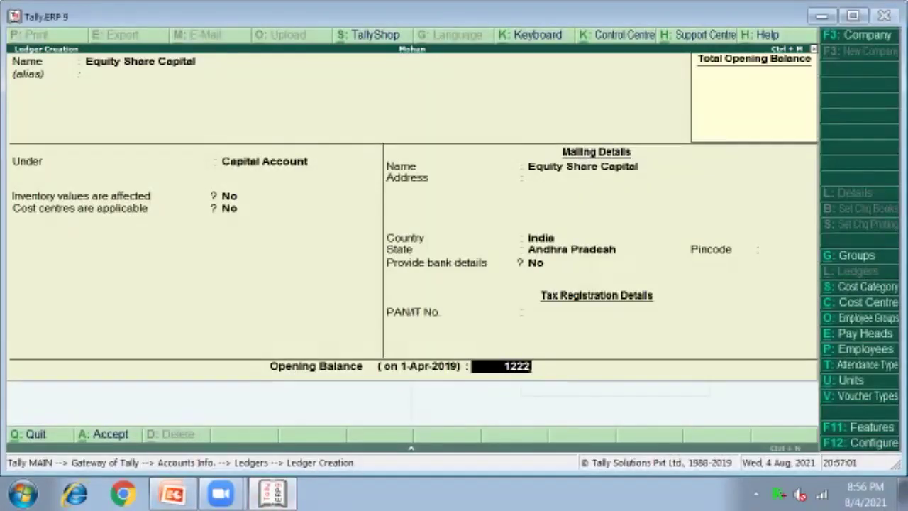
key(BackSpace)
text(0000)
key(Return)
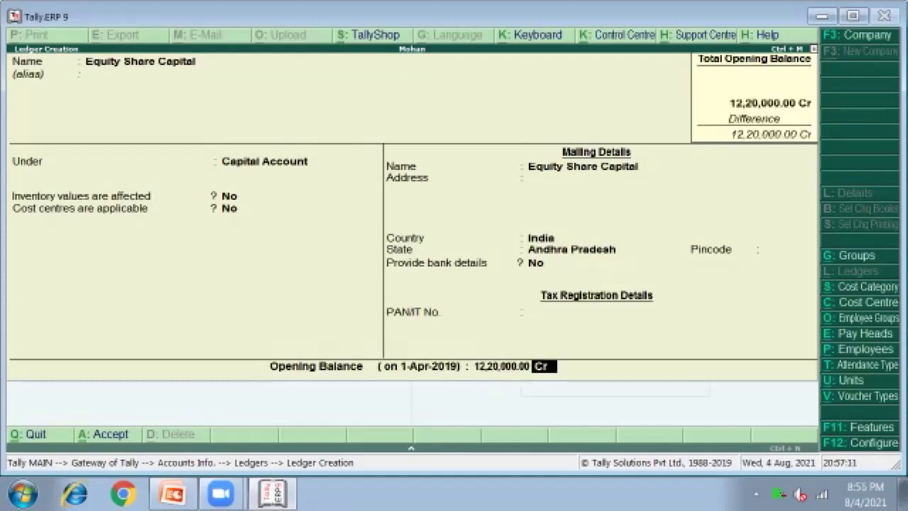
key(Return)
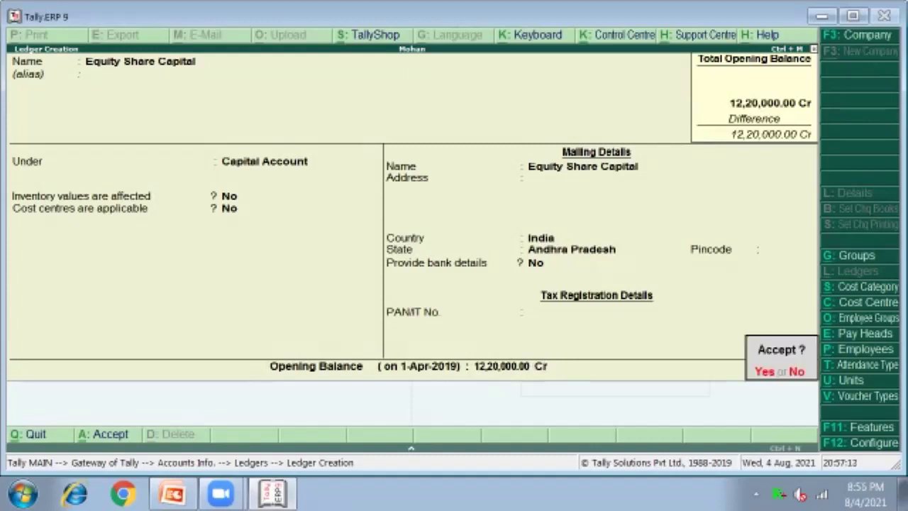
key(Return)
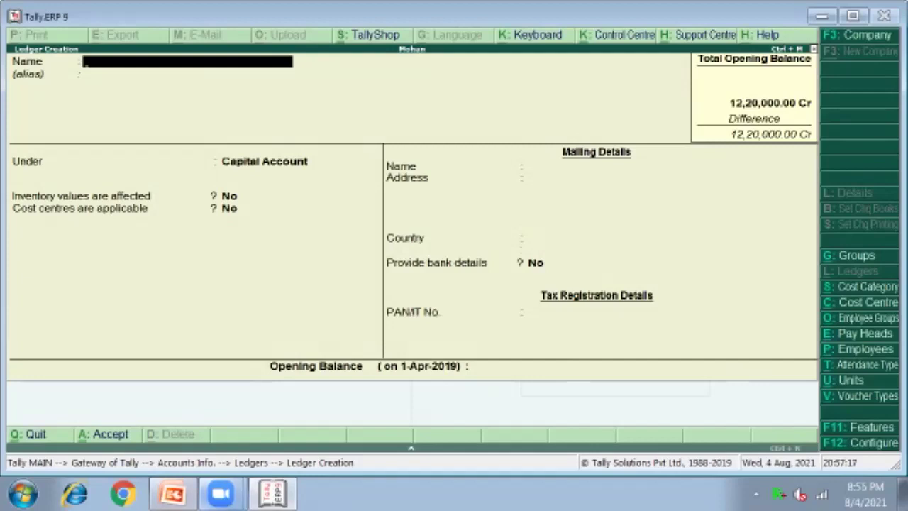
- Check the next liability in the PowerPoint balance sheet and name the new ledger Preference Share Capital
click(172, 493)
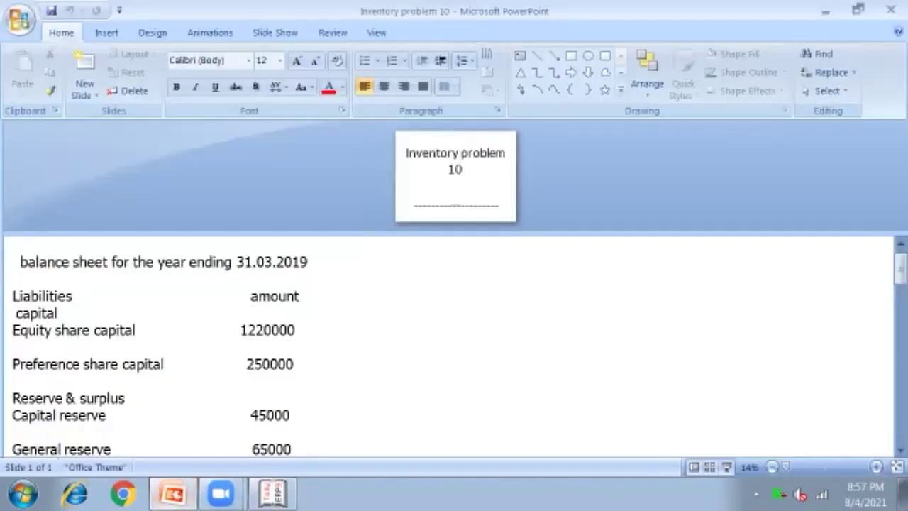
click(272, 493)
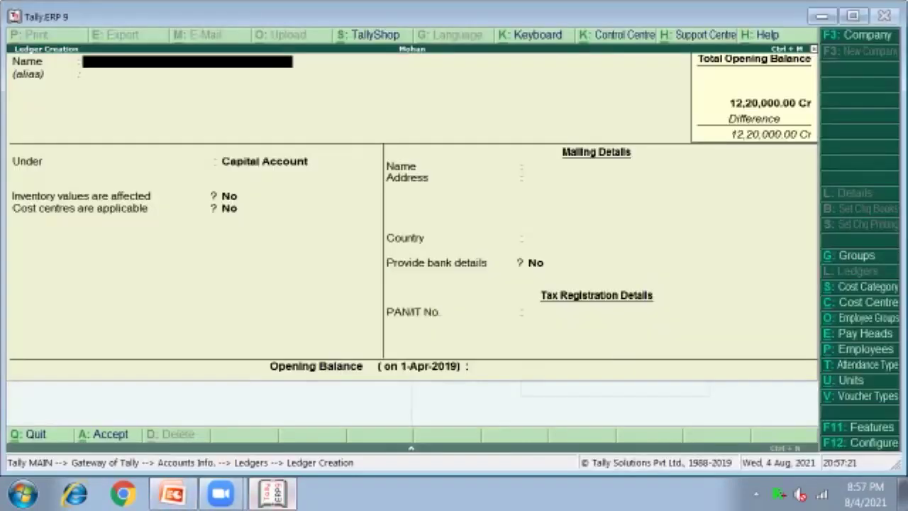
text(Preferecn)
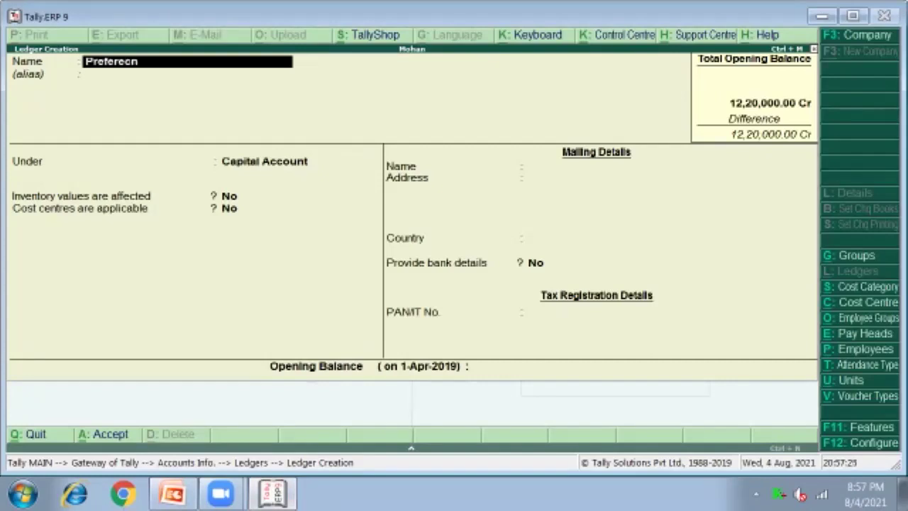
key(BackSpace)
key(BackSpace)
text(nce Share Capital)
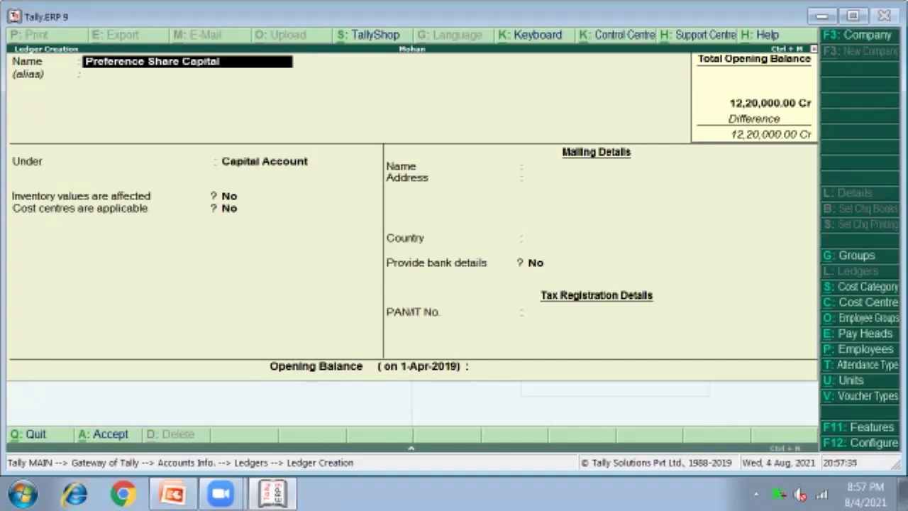
- Keep the Preference Share Capital ledger under Capital Account and accept its default inventory, cost centre, mailing, bank and tax details
key(Return)
key(Return)
key(Return)
key(Return)
key(Return)
key(Return)
key(Return)
key(Return)
key(Return)
key(Return)
key(Return)
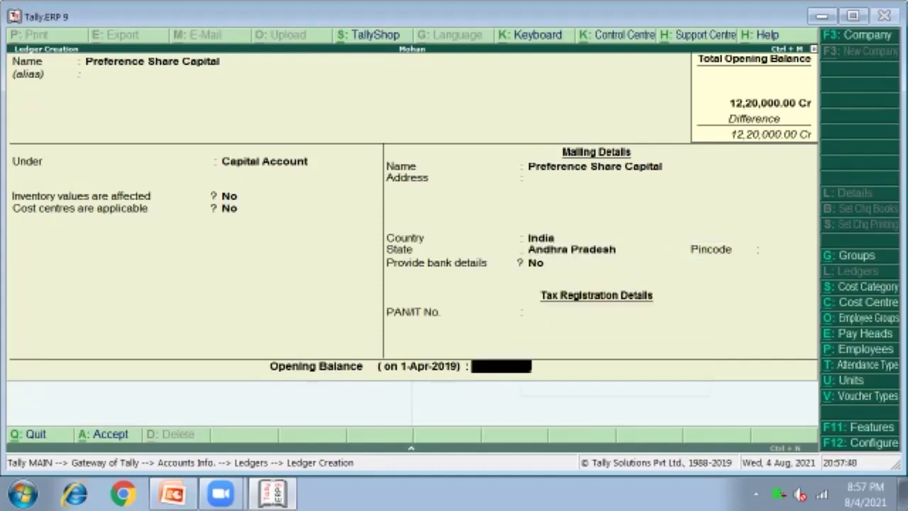
- Look up the preference share capital amount in PowerPoint, enter an opening balance of 2,50,000 Cr and save the ledger
click(172, 494)
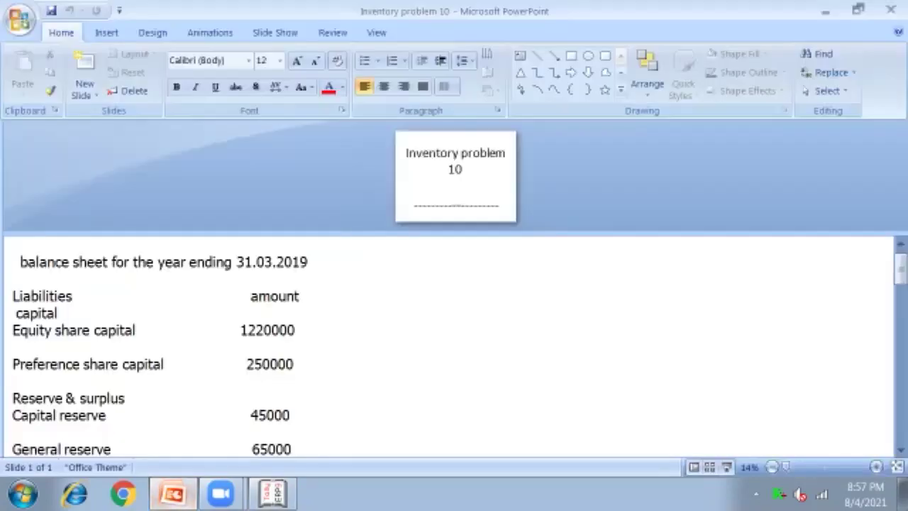
click(272, 494)
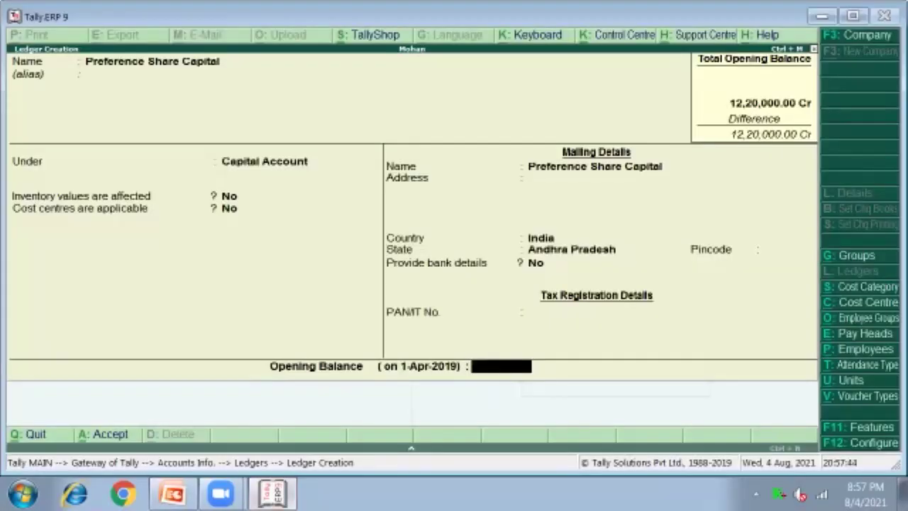
text(2,50,000)
key(Return)
key(Return)
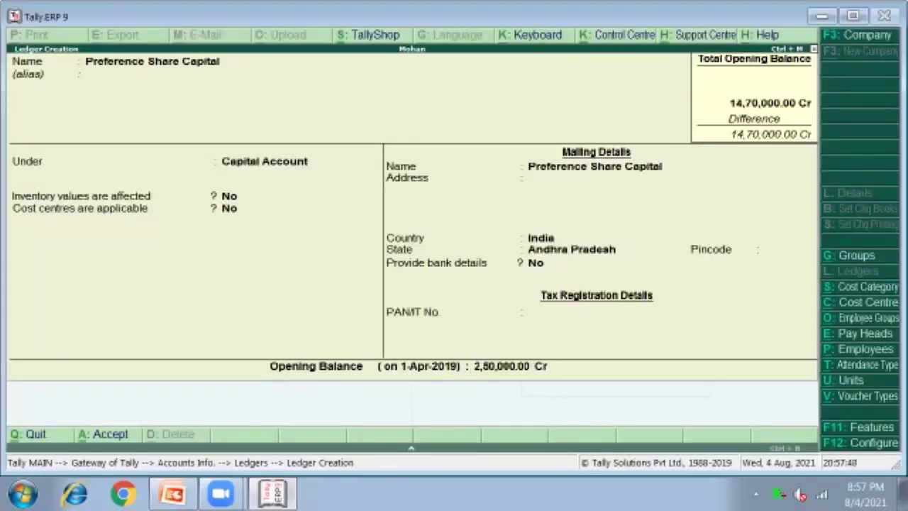
key(Return)
key(Return)
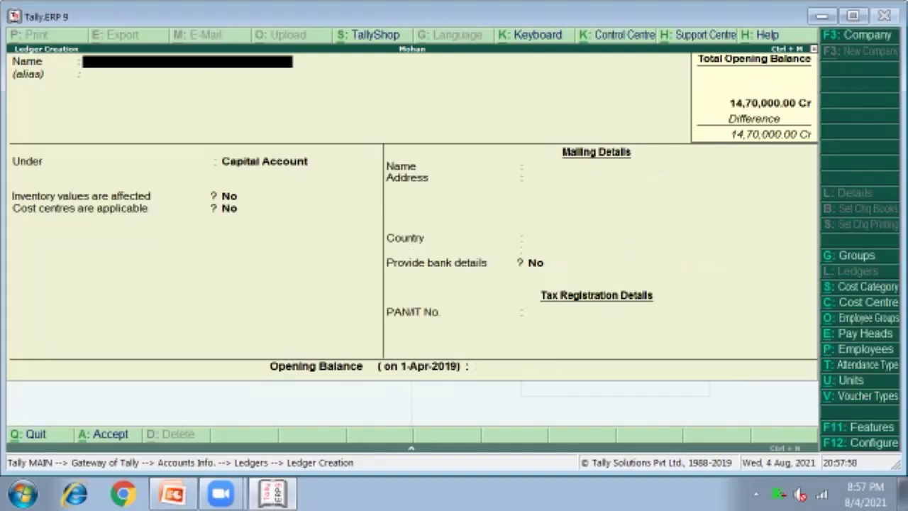
- Check the Reserve & surplus entries in the PowerPoint balance sheet and name the new ledger Capital Reserve
click(173, 494)
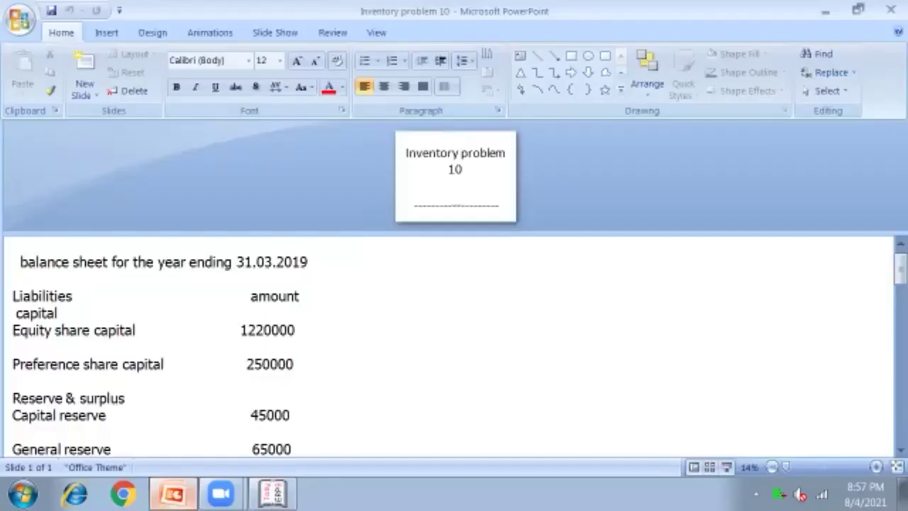
scroll(454, 348, down, 2)
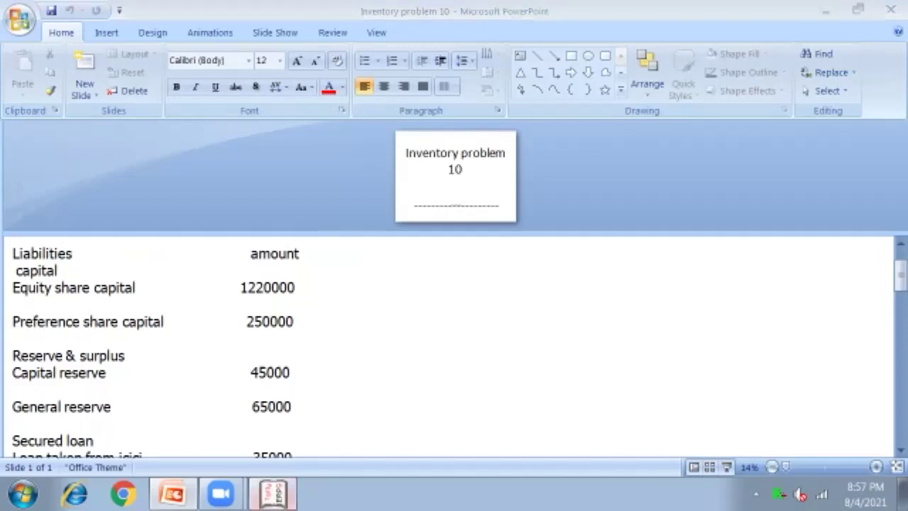
click(273, 494)
text(Capital Reserve)
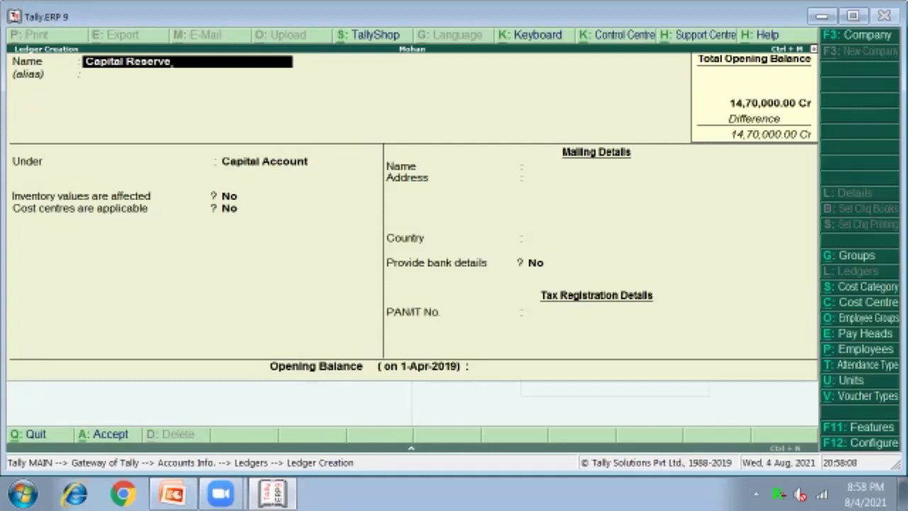
- Place the Capital Reserve ledger under the Reserves & Surplus group, leaving the alias blank and the remaining details at their defaults
key(Return)
key(Return)
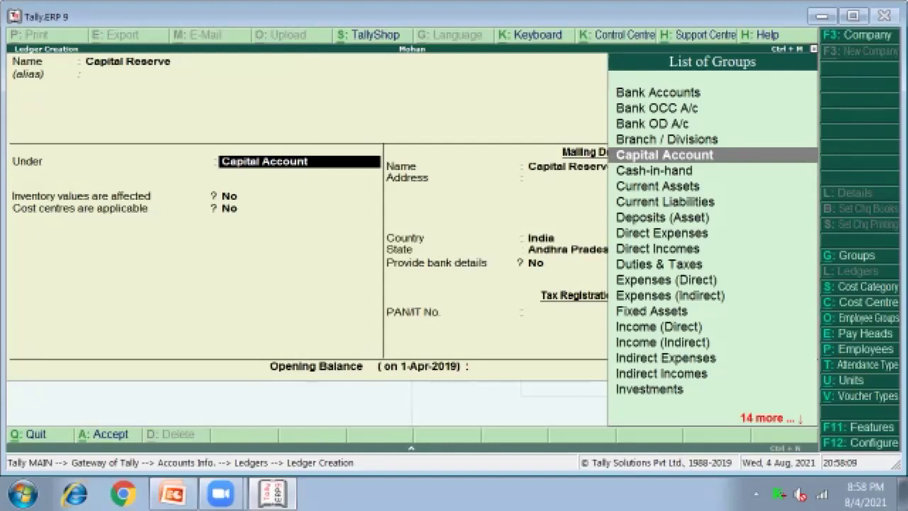
text(R)
key(Down)
key(Up)
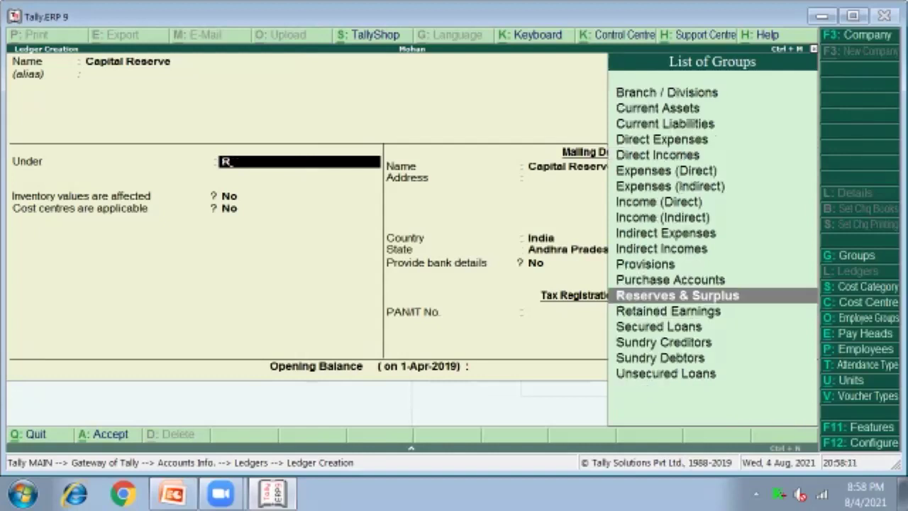
key(Return)
key(Return)
key(Return)
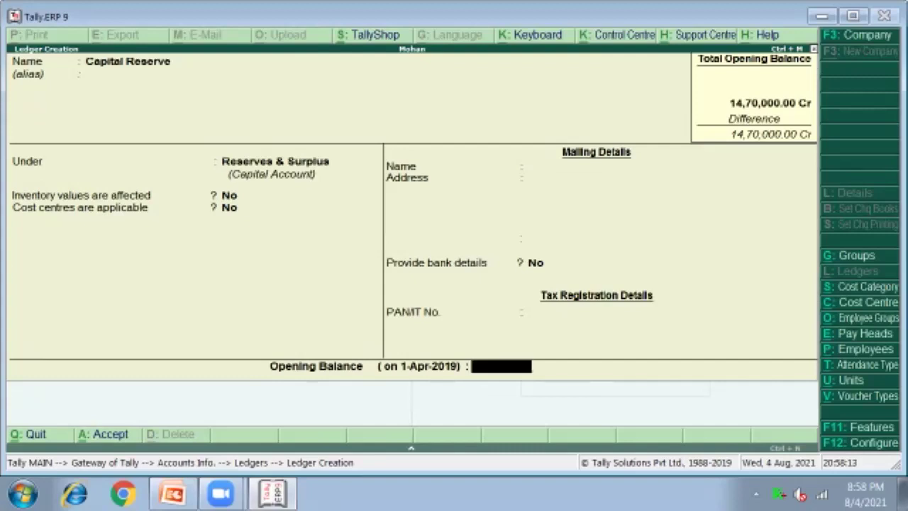
- Enter an opening balance of 45,000 Cr for Capital Reserve and save the ledger
text(45000)
key(Return)
key(Return)
key(Return)
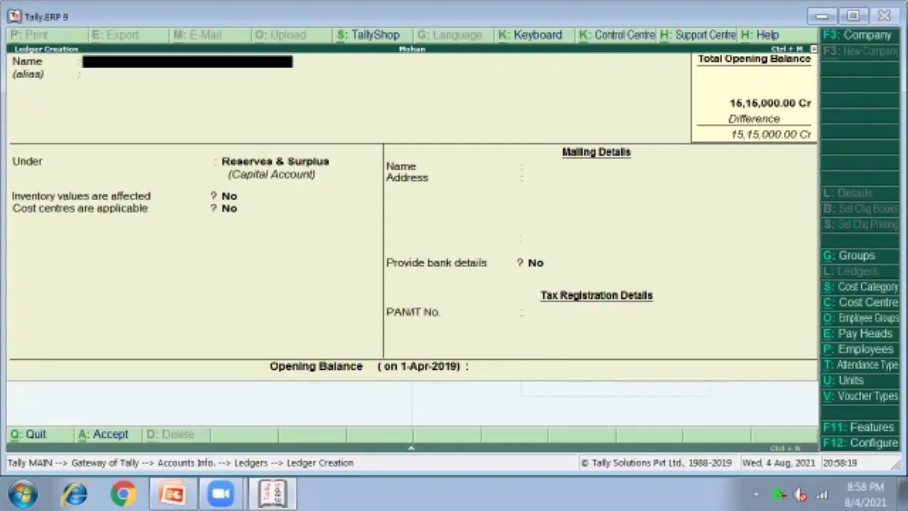
- Check the next reserve in the PowerPoint balance sheet and name the new ledger General Reserve
click(172, 493)
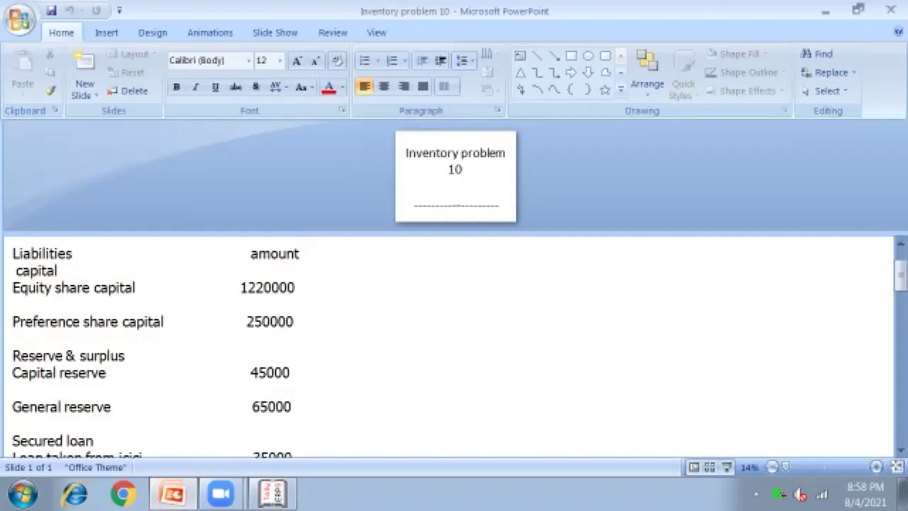
click(272, 493)
text(Generla)
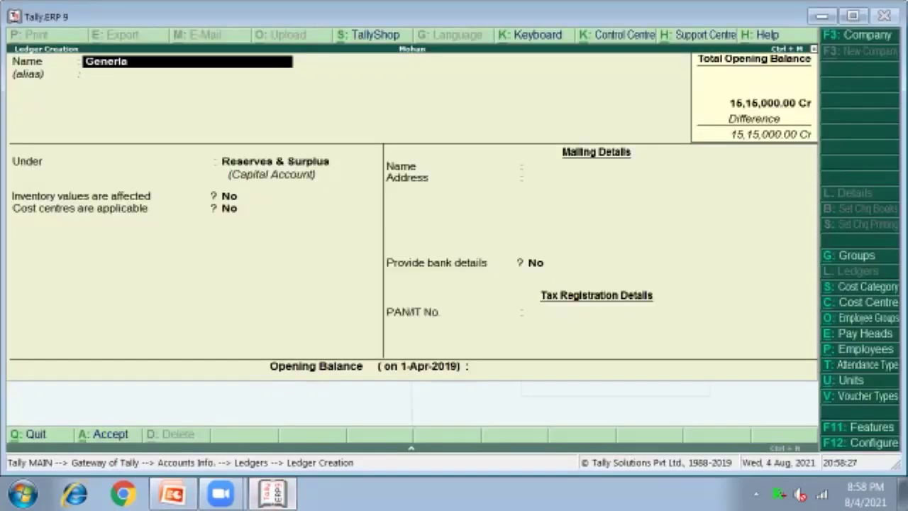
key(BackSpace)
key(BackSpace)
text(al Reserve)
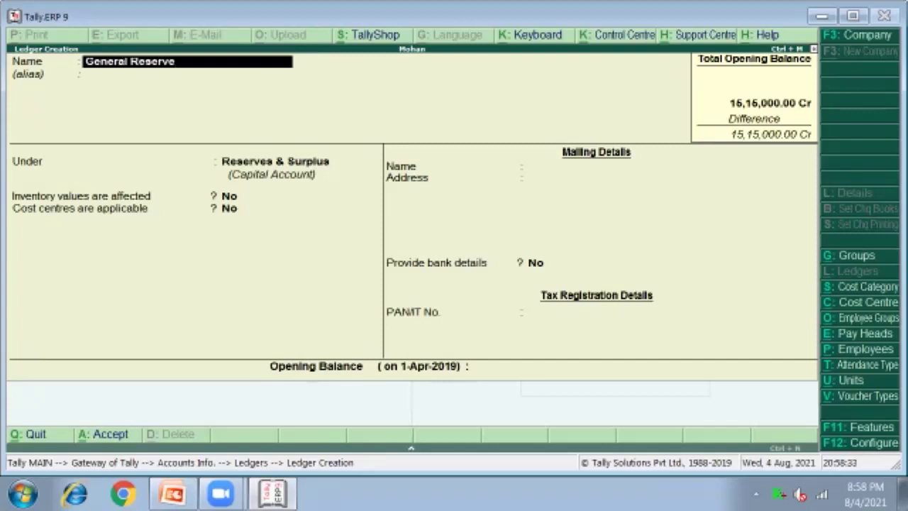
- Keep General Reserve under the Reserves & Surplus group, with no alias and the remaining details at their defaults
key(Return)
key(Return)
key(Return)
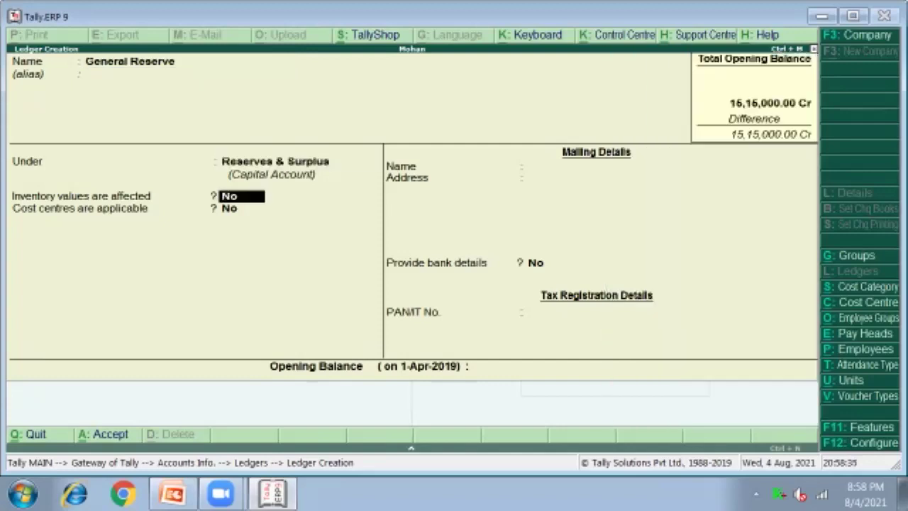
key(Return)
key(Return)
key(Return)
- Enter an opening balance of 65,000 Cr for General Reserve and save the ledger
text(65)
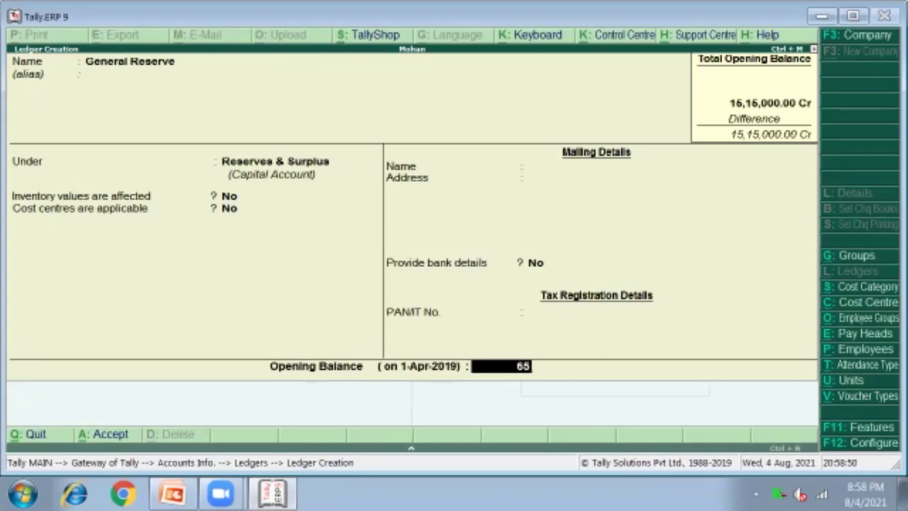
text(000)
key(Return)
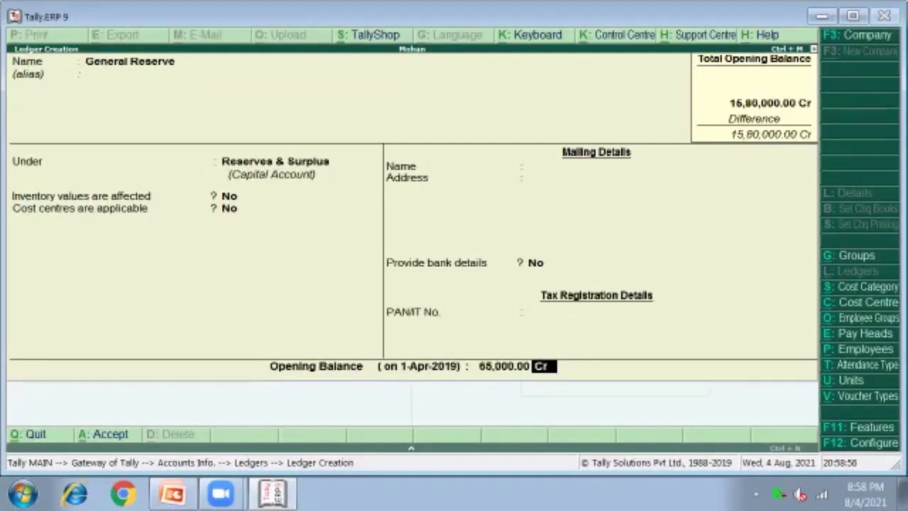
key(Return)
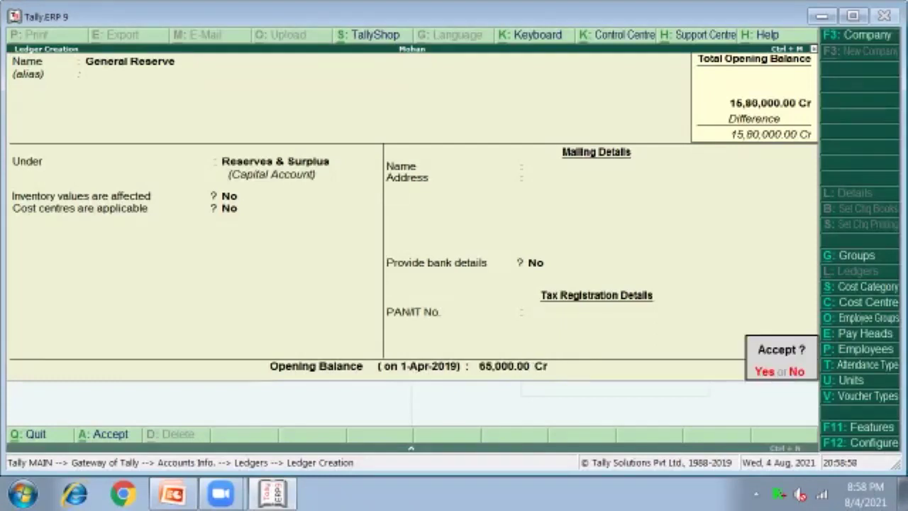
key(Return)
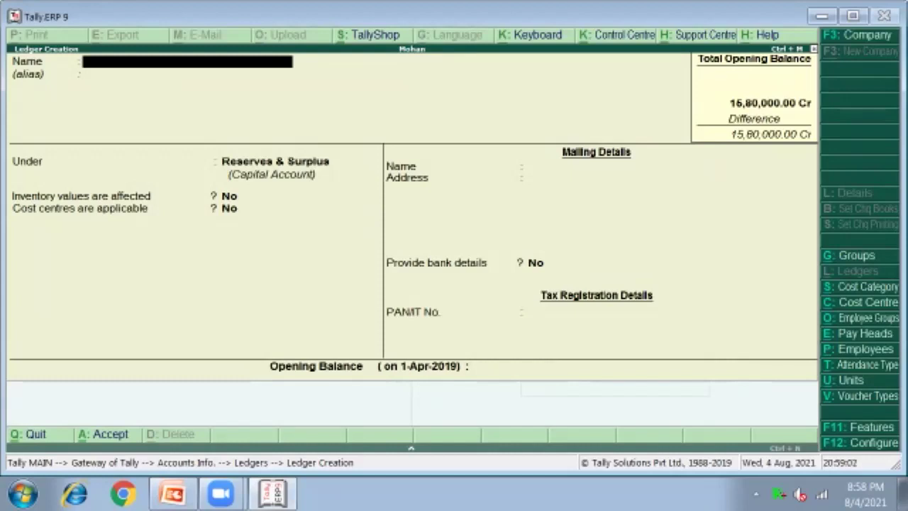
- Check the Secured loan entries in the PowerPoint balance sheet and name the new Tally ledger Loan Taken From Icici
click(173, 494)
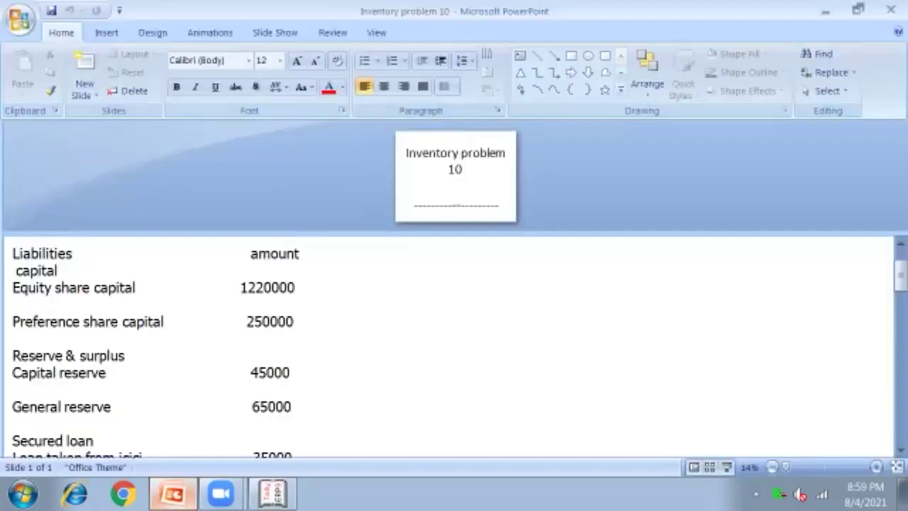
scroll(447, 347, down, 1)
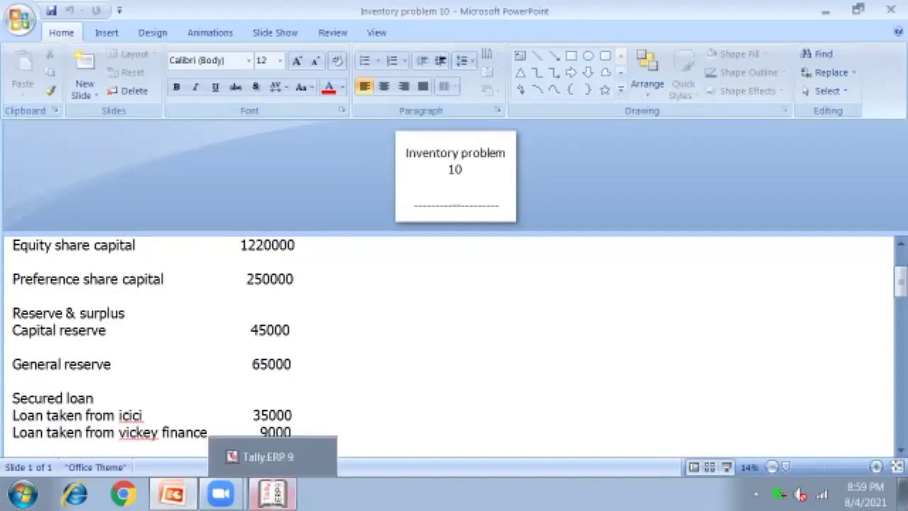
click(272, 494)
text(L)
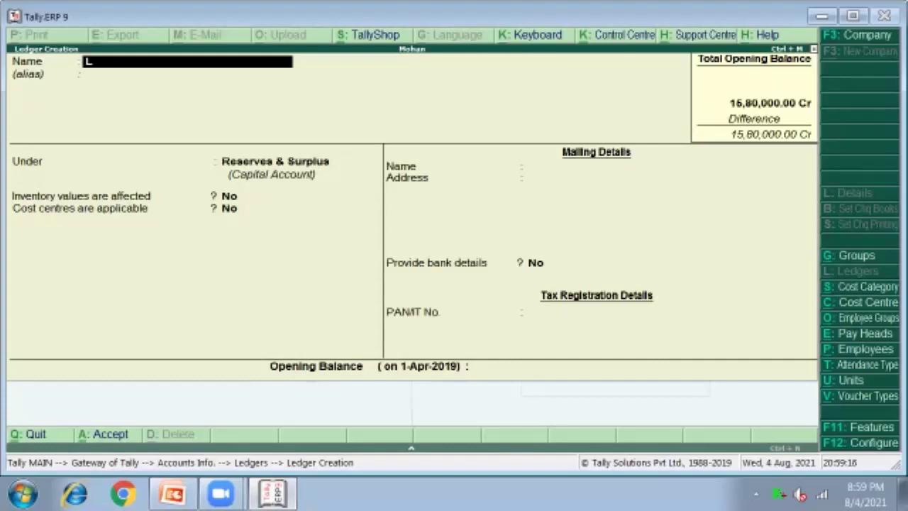
text(oan Taken From )
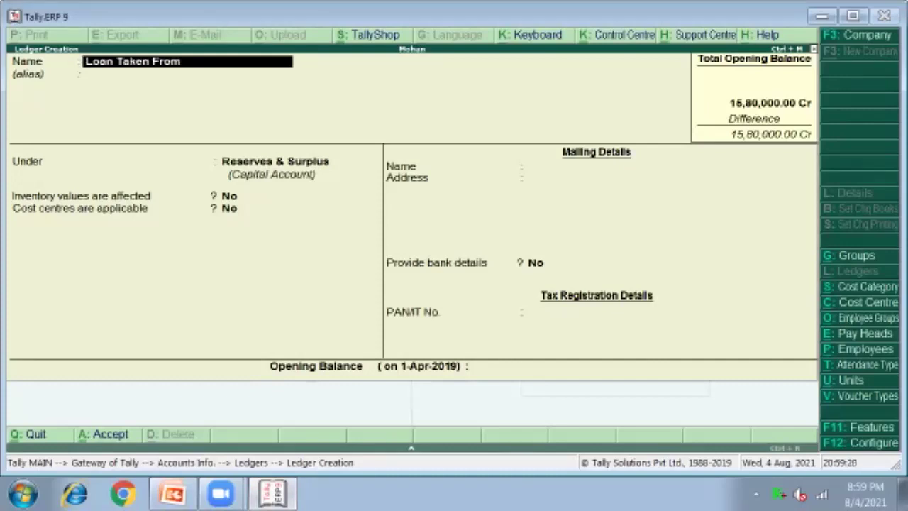
text(Icici)
- Place Loan Taken From Icici under the Secured Loans group, leaving the alias blank and the mailing and tax details at their defaults
key(Return)
key(Return)
text(S)
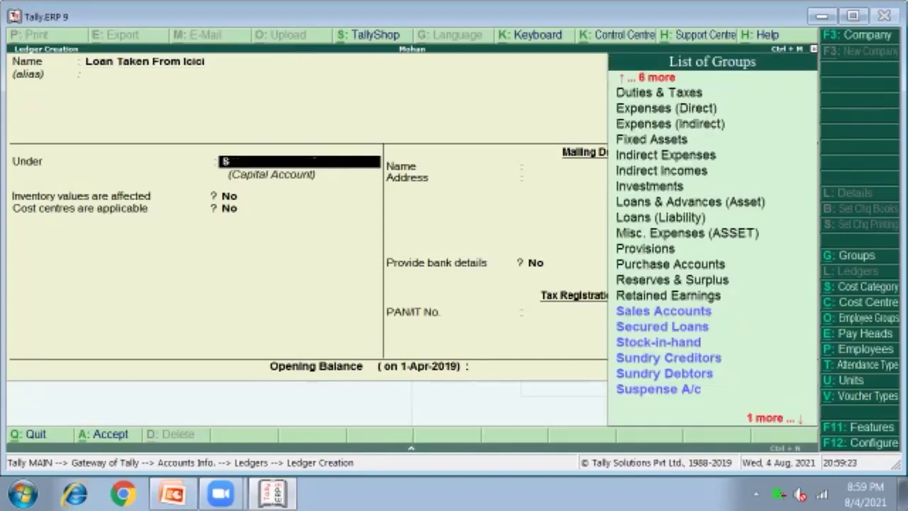
key(Down)
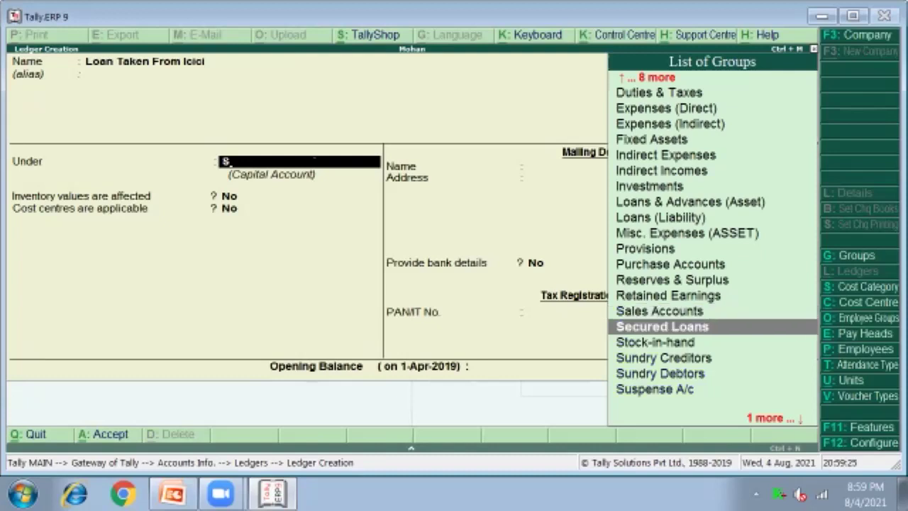
key(Return)
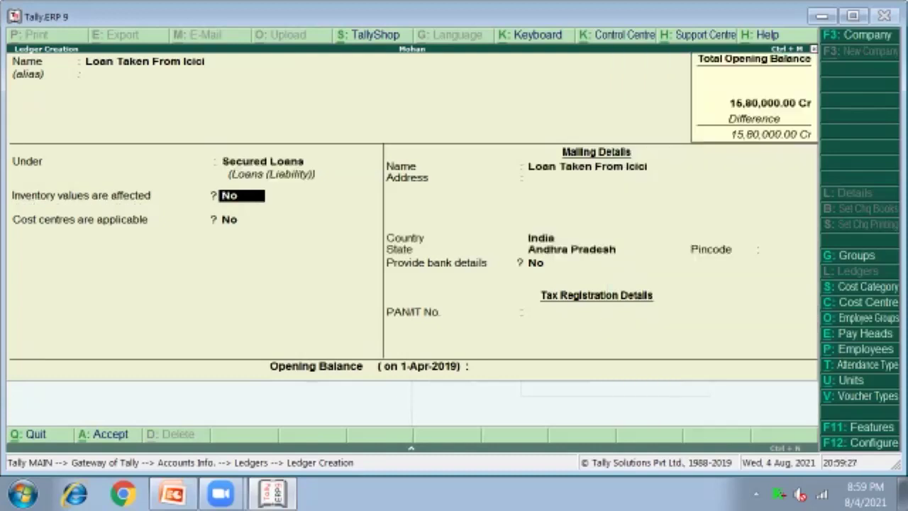
key(Return)
key(Return)
key(Return)
key(Return)
key(Return)
key(Return)
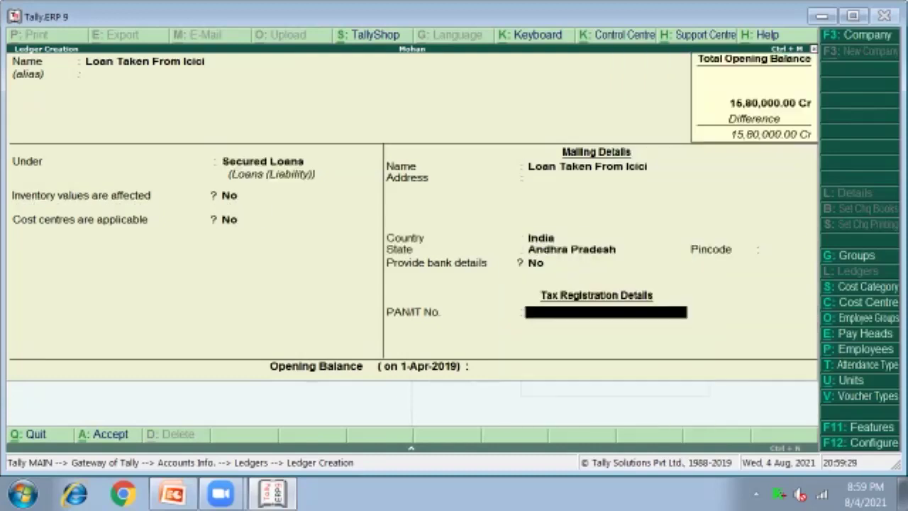
key(Return)
- Enter an opening balance of 35,000 Cr for Loan Taken From Icici and save the ledger
text(35000)
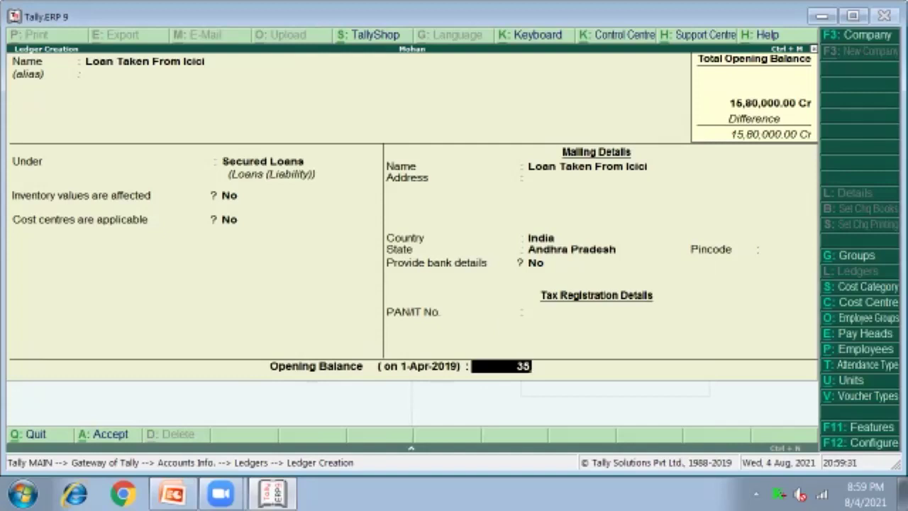
key(Return)
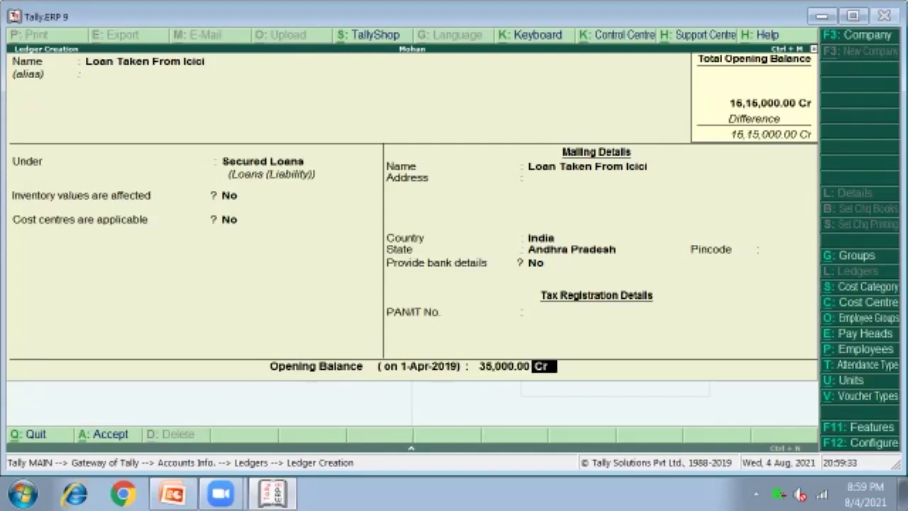
key(Return)
key(Return)
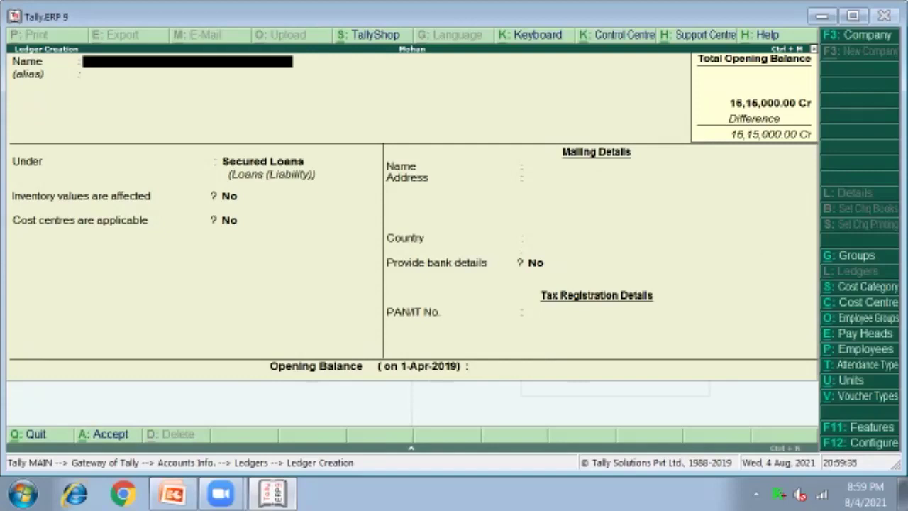
- Check the second secured loan in the PowerPoint balance sheet and name the new Tally ledger Loan Taken From Vickey Finance
key(alt+Tab)
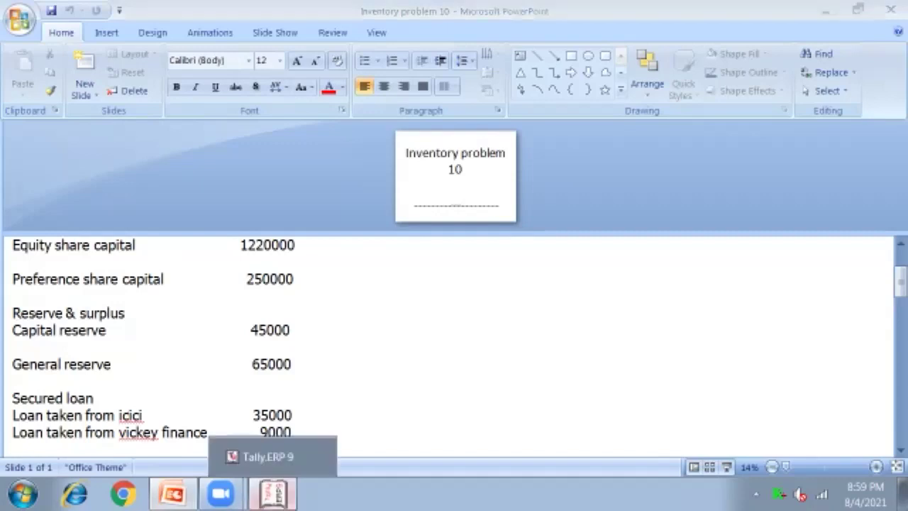
click(273, 493)
text(Loa)
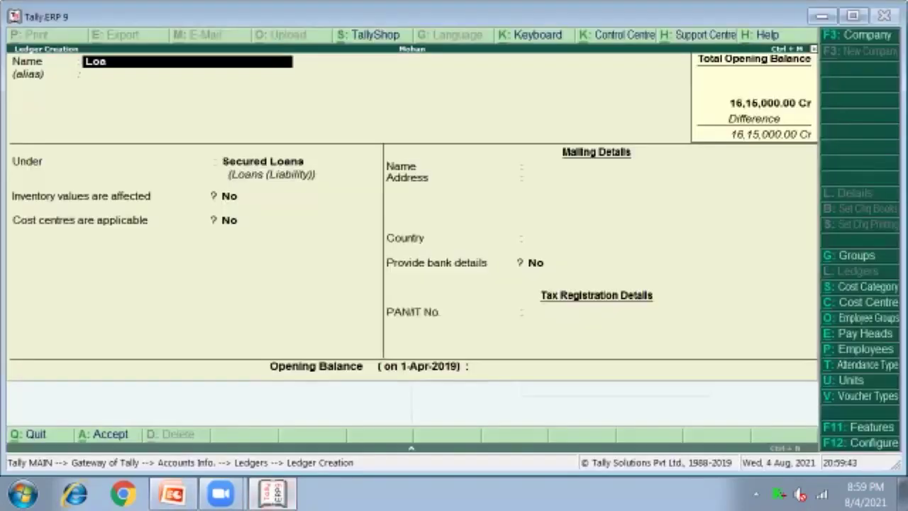
text(n taken From Vic)
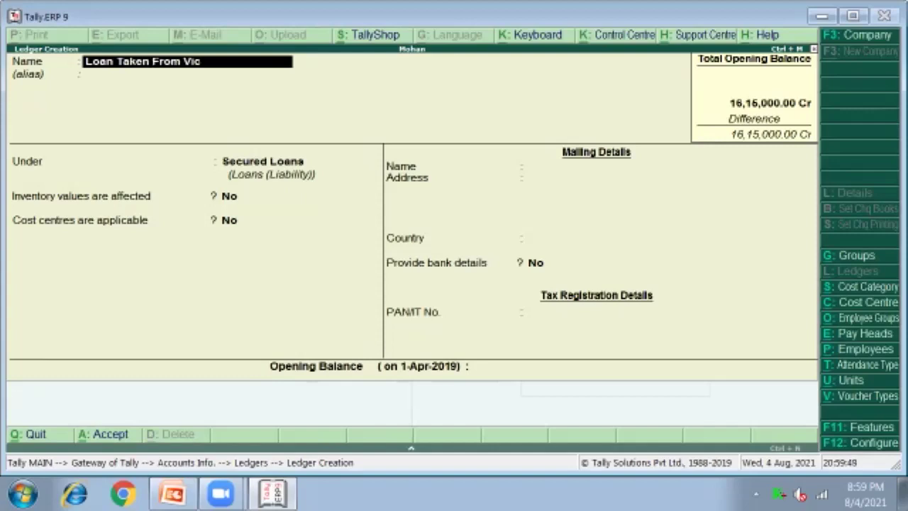
text(key Finance)
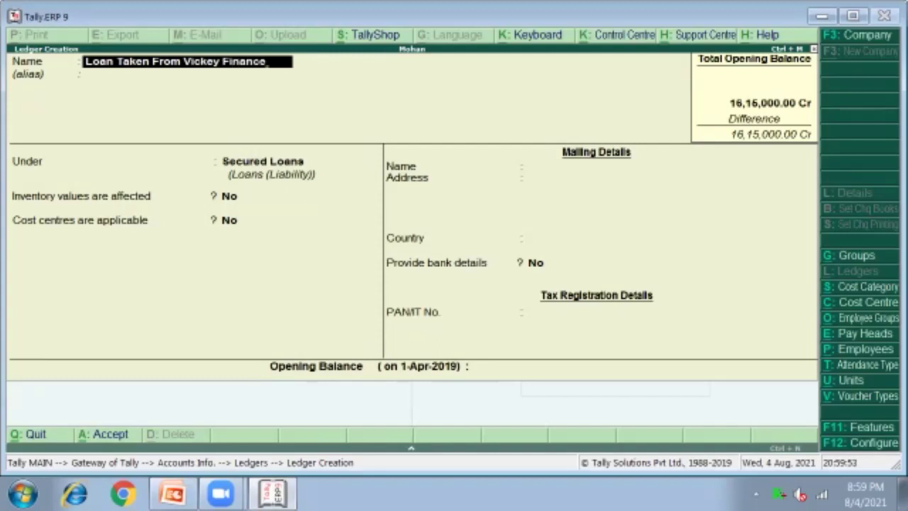
- Keep Loan Taken From Vickey Finance under Secured Loans, with no alias and the mailing, bank and tax details at their defaults
key(Return)
key(Return)
key(Return)
key(Return)
key(Return)
key(Return)
key(Return)
key(Return)
key(Return)
key(Return)
key(Return)
key(Return)
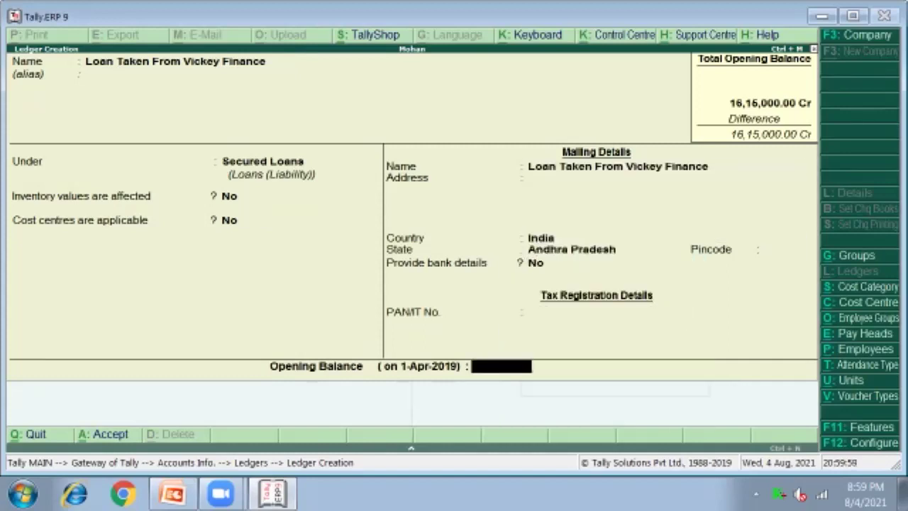
- Check the Vickey Finance loan amount in PowerPoint, enter an opening balance of 9,000 Cr in Tally and save the ledger
click(172, 493)
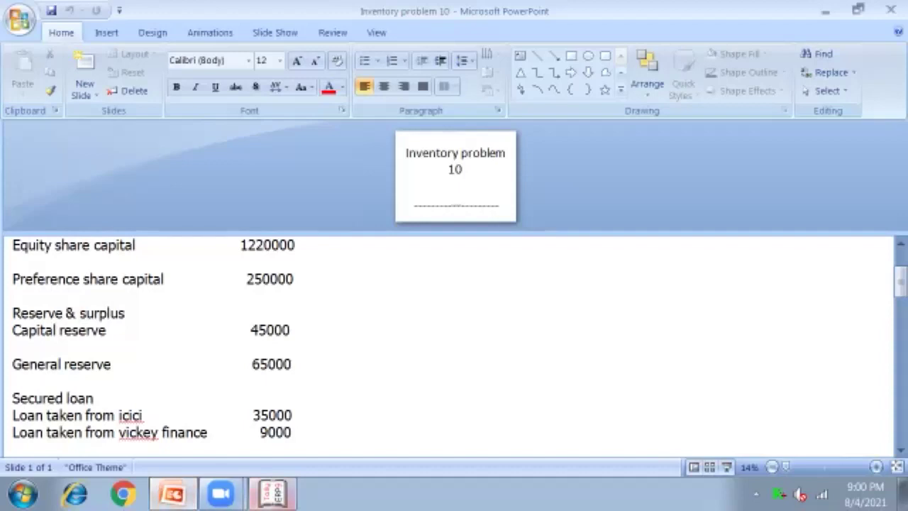
click(272, 493)
text(9,00)
text(000)
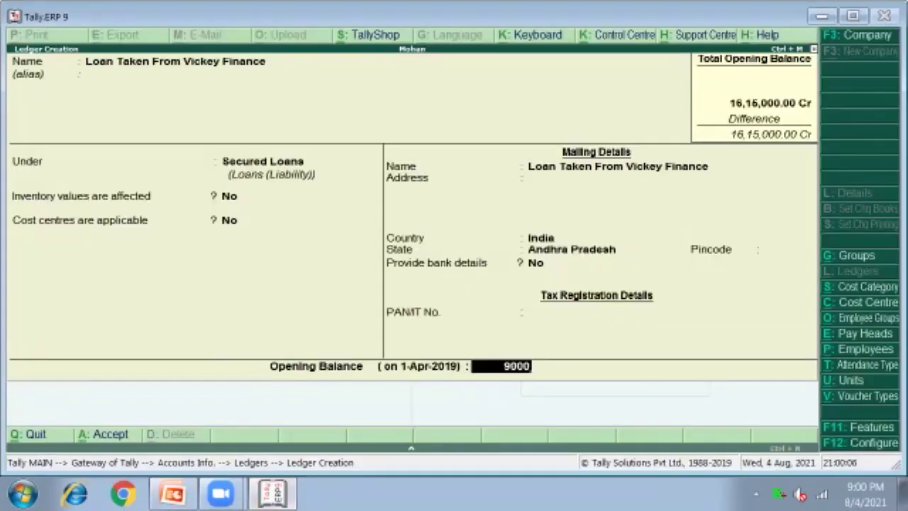
key(Return)
key(Return)
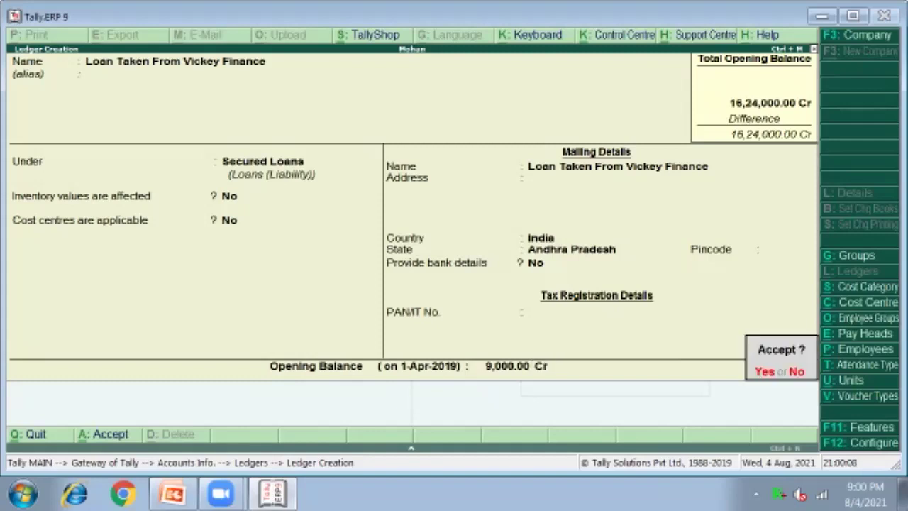
key(Return)
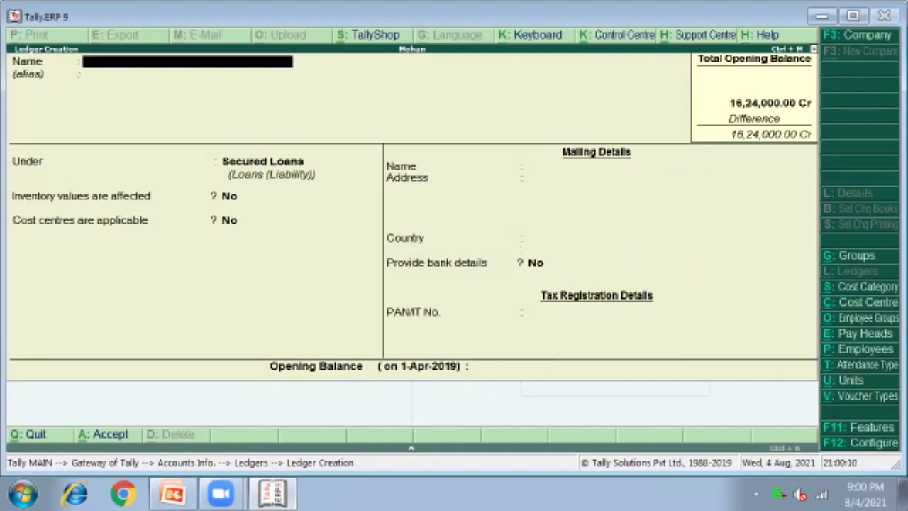
- Check the Unsecured loan entries in the PowerPoint balance sheet and name the new Tally ledger Loan From Radha & Co
click(172, 494)
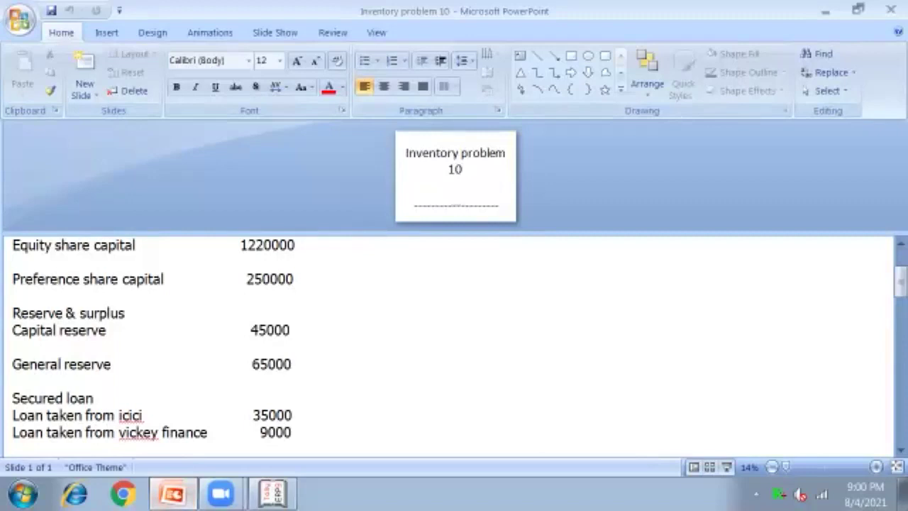
scroll(454, 348, down, 4)
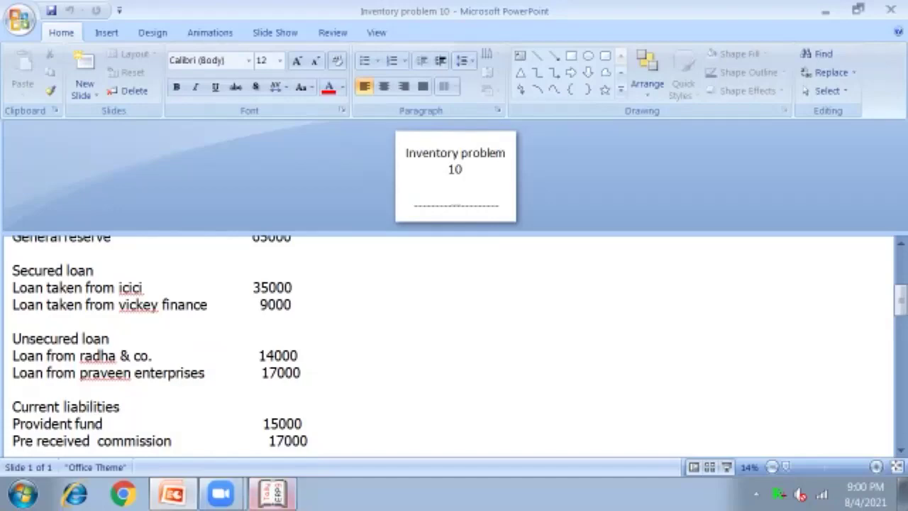
click(272, 494)
text(Loan From Ra)
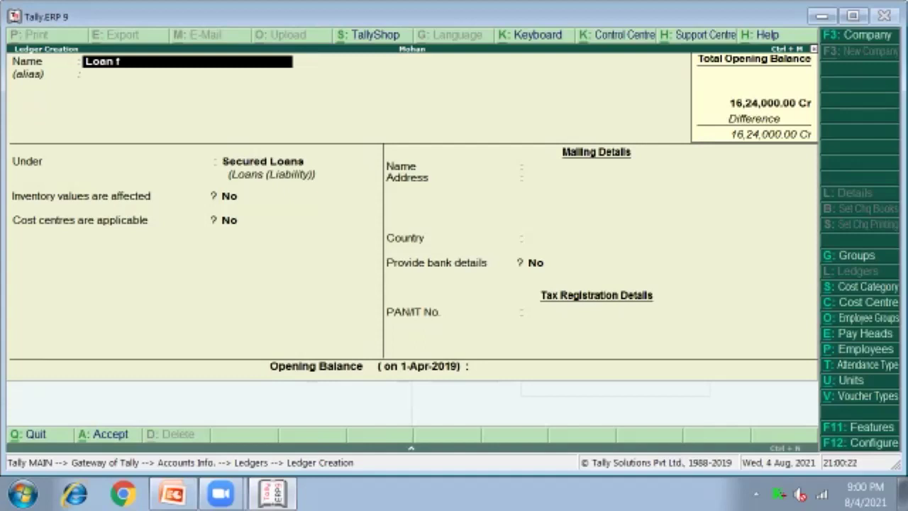
text(kd)
key(BackSpace)
key(BackSpace)
text(dha)
text(Co)
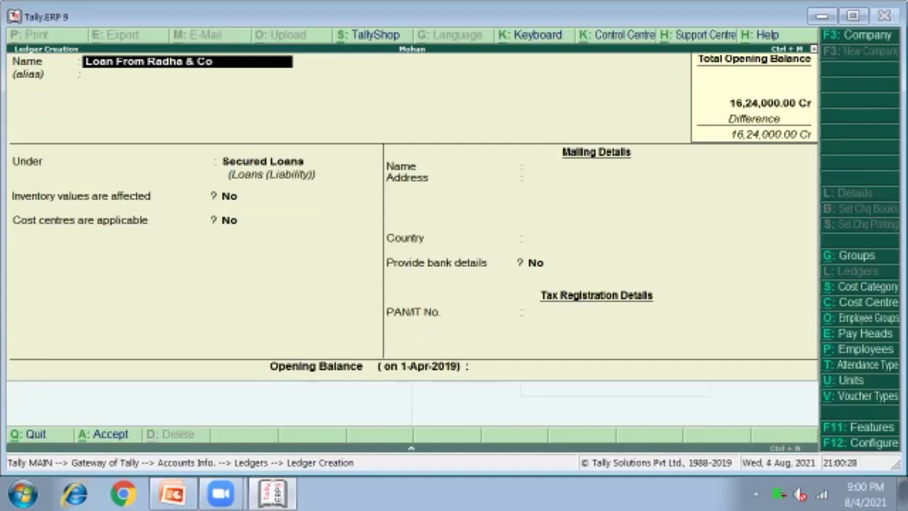
- Place Loan From Radha & Co under the Unsecured Loans group, leaving the alias blank and the remaining details at their defaults
key(Return)
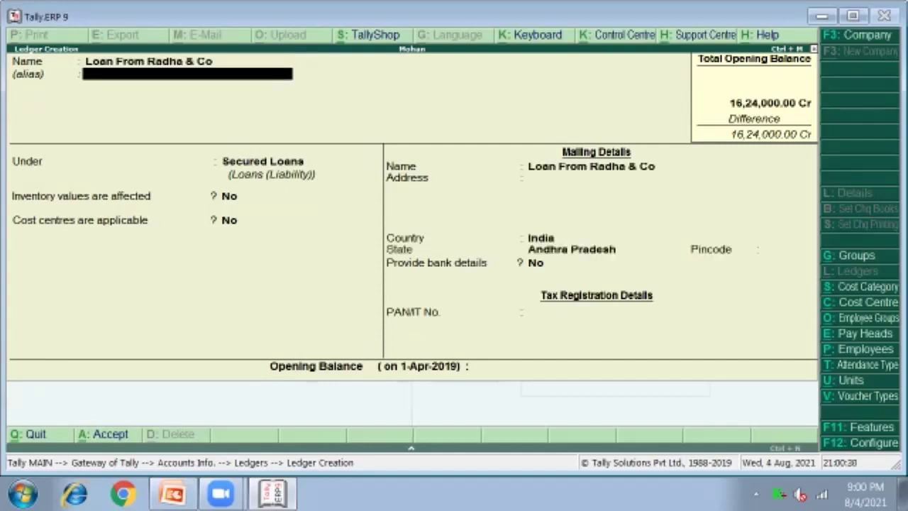
key(Return)
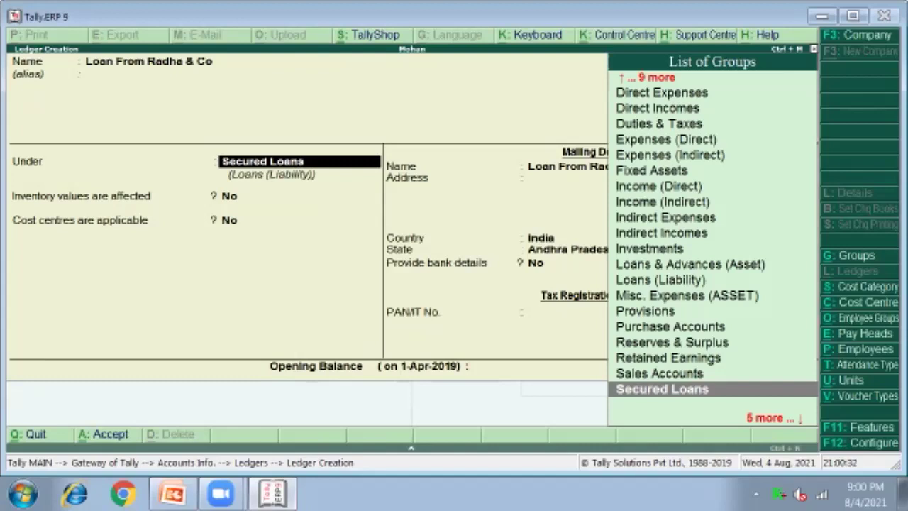
text(U)
key(Return)
key(Return)
key(Return)
key(Return)
key(Return)
key(Return)
key(Return)
key(Return)
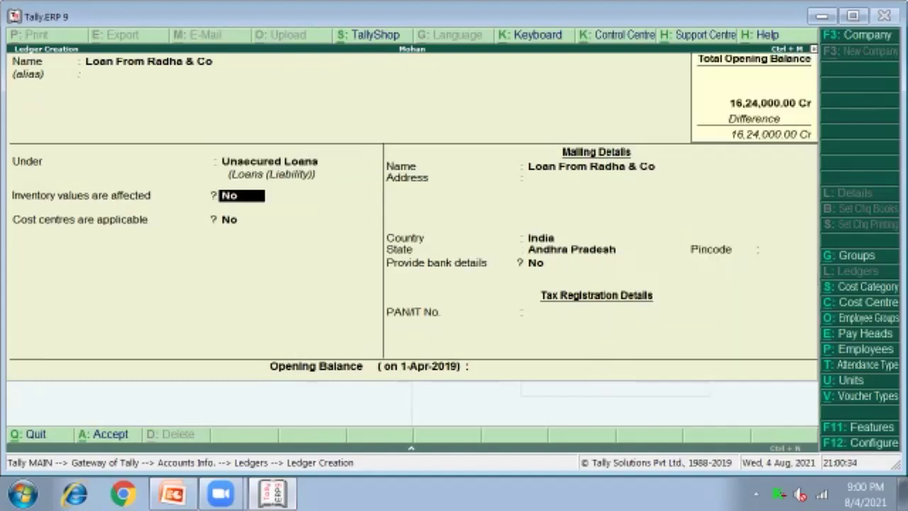
key(Return)
key(Return)
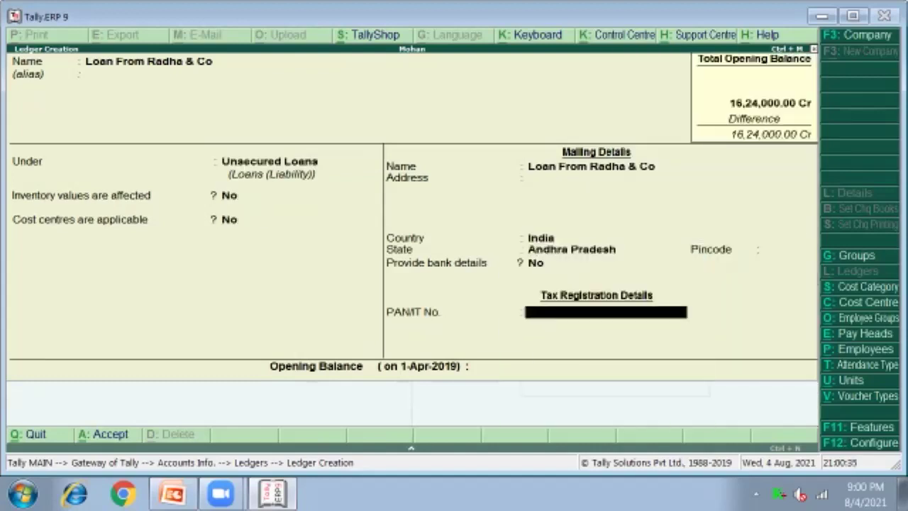
- Check the Radha & Co loan amount in PowerPoint, enter an opening balance of 14,000 Cr in Tally and save the ledger
click(172, 493)
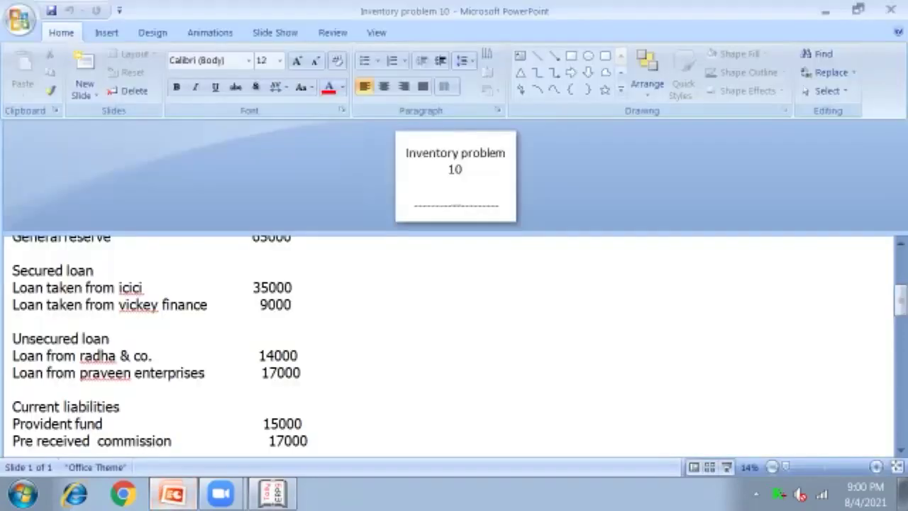
click(273, 493)
text(140000.00)
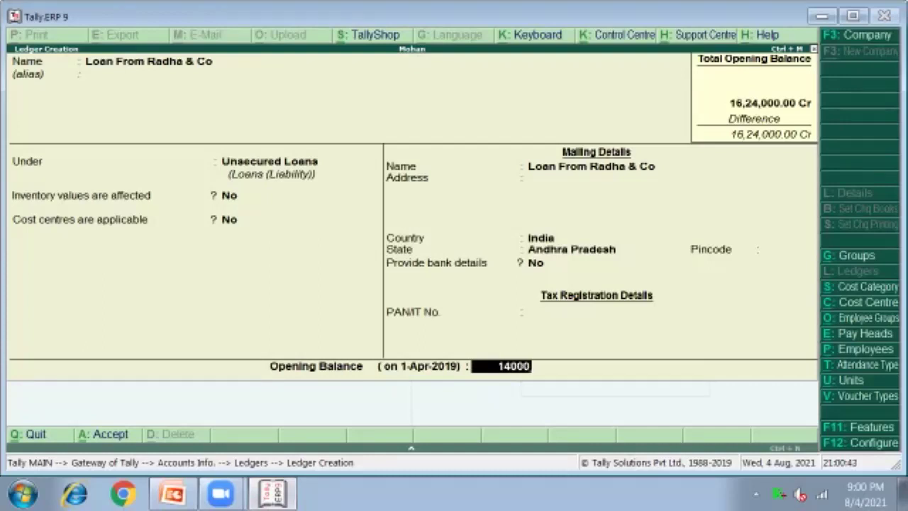
key(Return)
key(Return)
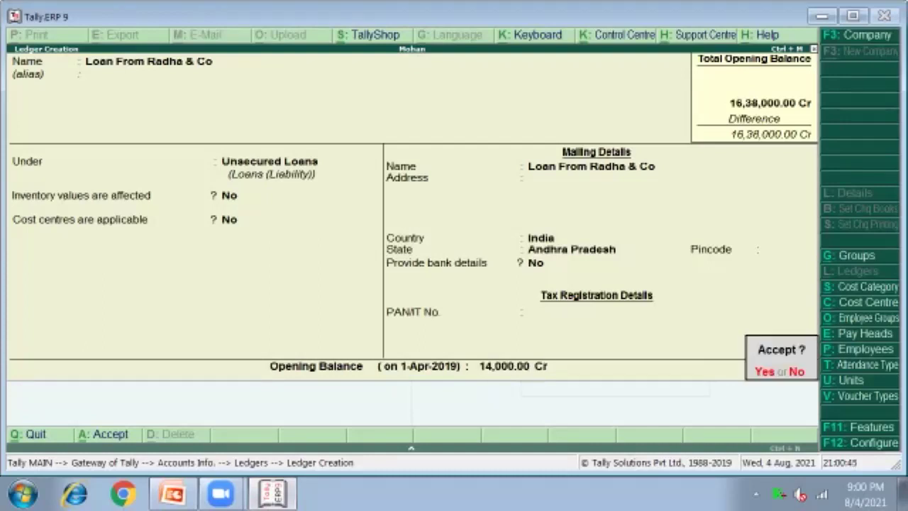
key(Return)
- Check the second Unsecured loan entry in PowerPoint and name the new Tally ledger Loan From Praveen Enterprises
click(171, 493)
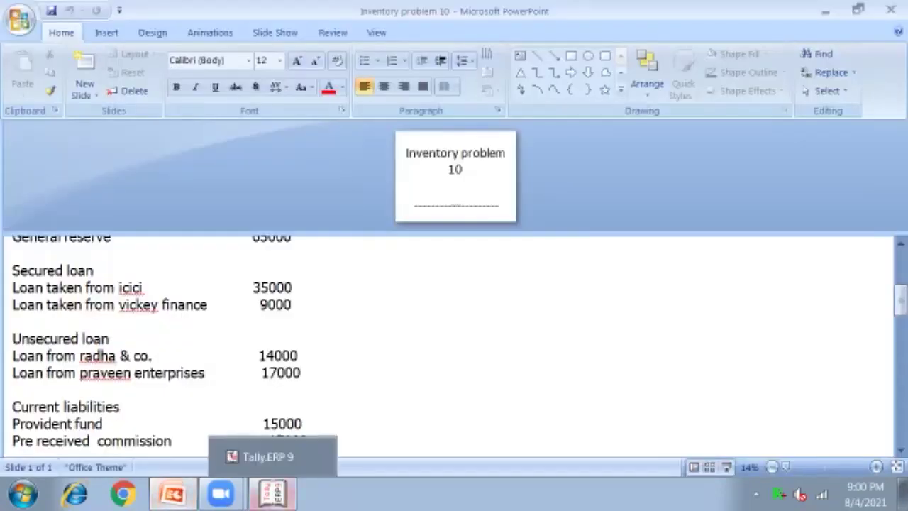
click(273, 494)
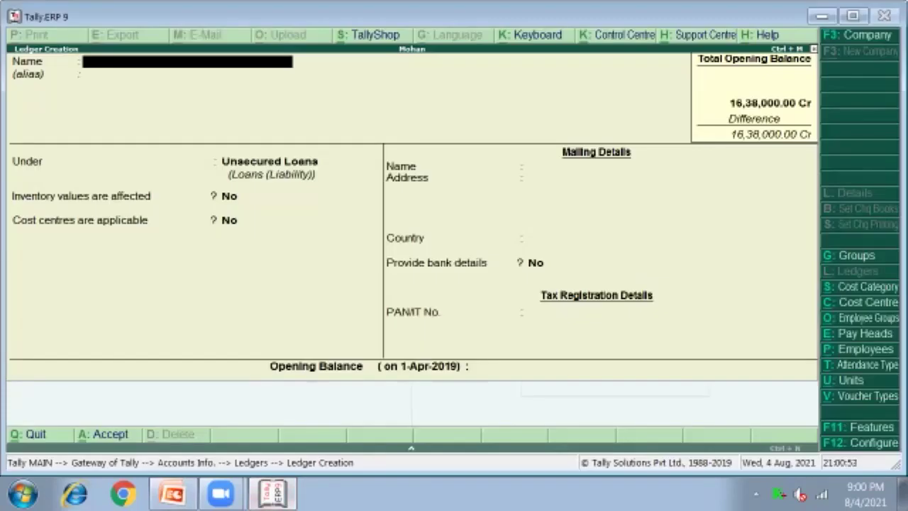
text(Loan from Praveen En)
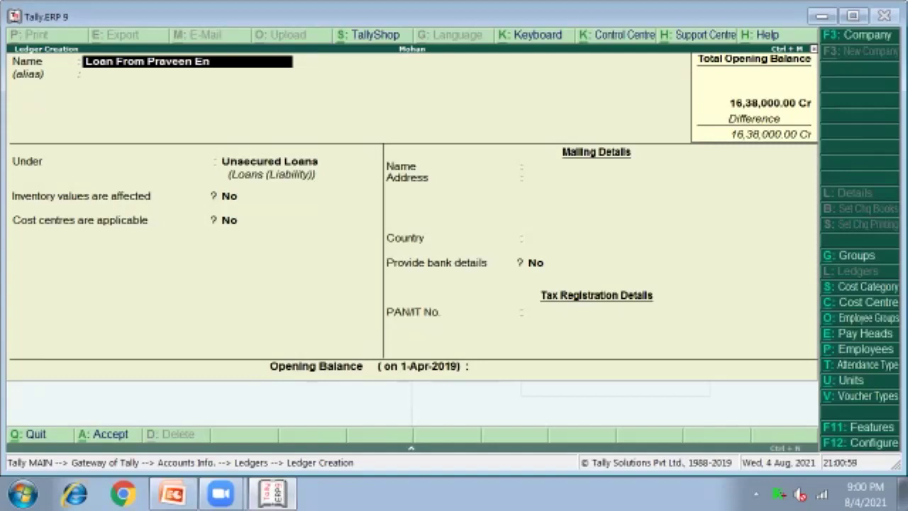
text(terprises)
key(Return)
- Keep Loan From Praveen Enterprises under Unsecured Loans, with no alias and the mailing, bank and tax details at their defaults
key(Return)
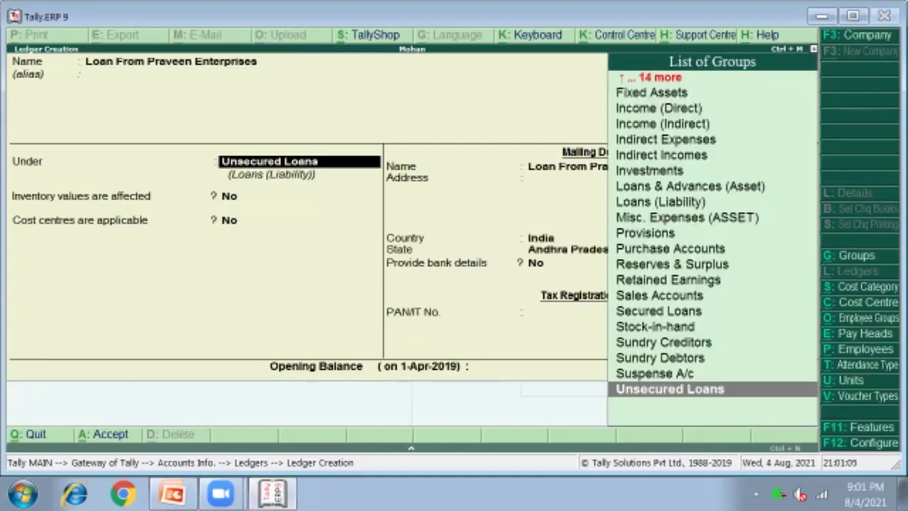
key(Return)
key(Return)
key(Return)
key(Return)
key(Return)
key(Return)
key(Return)
key(Return)
key(Return)
- Enter an opening balance of 17,000 Cr for Loan From Praveen Enterprises and save the ledger
text(170000.00)
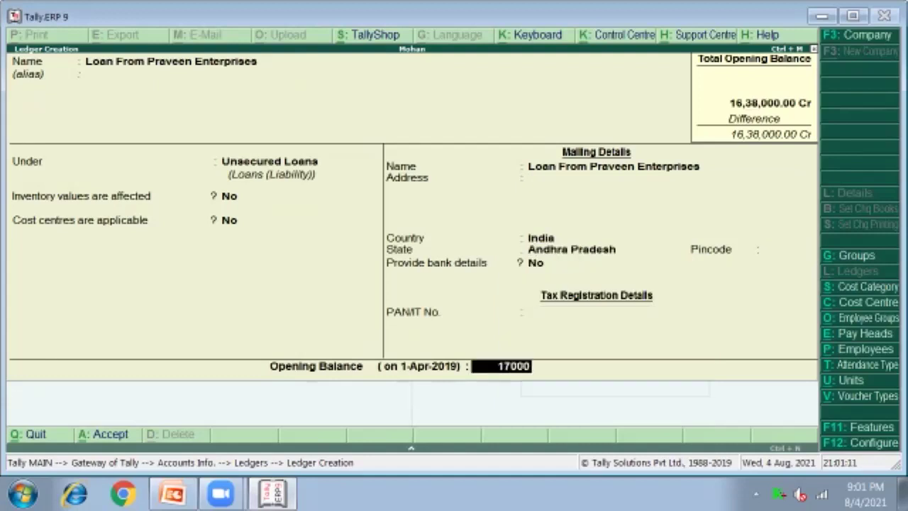
key(Return)
key(Return)
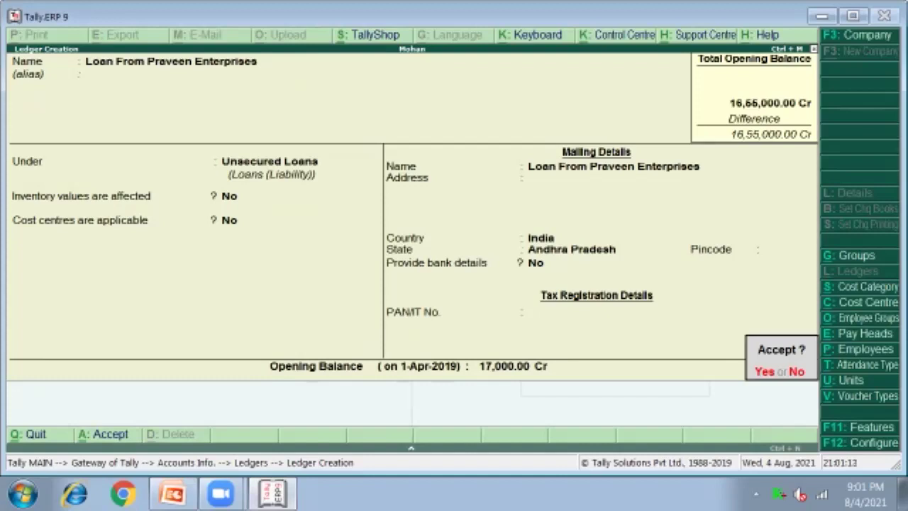
key(Return)
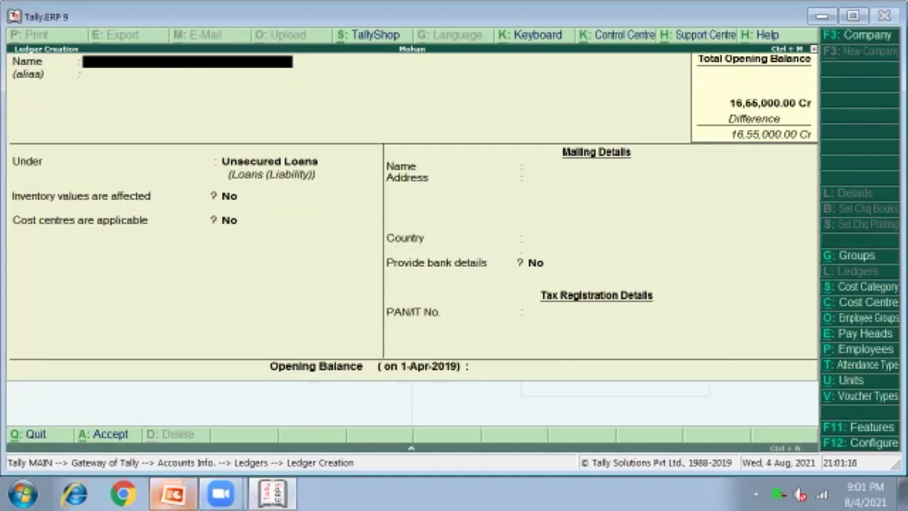
- Check the Current liabilities entries in the PowerPoint balance sheet and name the new Tally ledger Provident Fund
key(alt+Tab)
scroll(454, 347, down, 2)
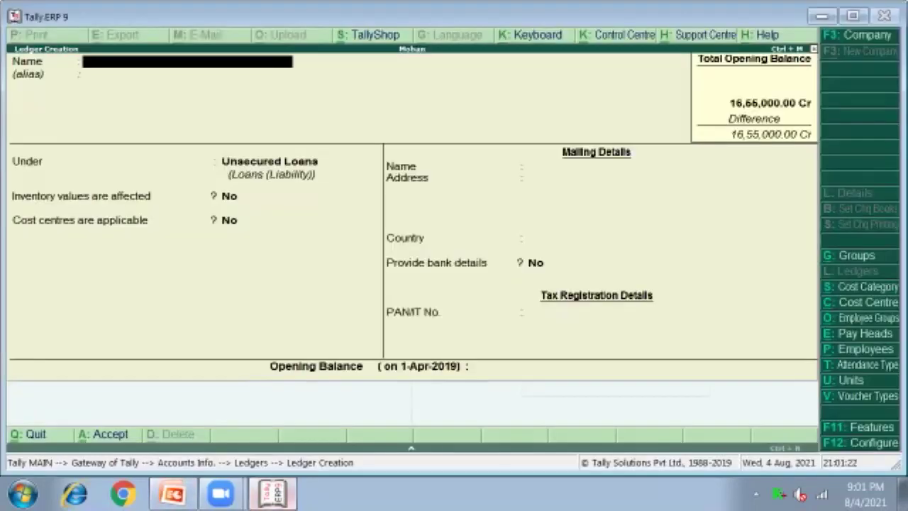
click(272, 493)
text(Lp)
key(BackSpace)
key(BackSpace)
text(Provident Fun)
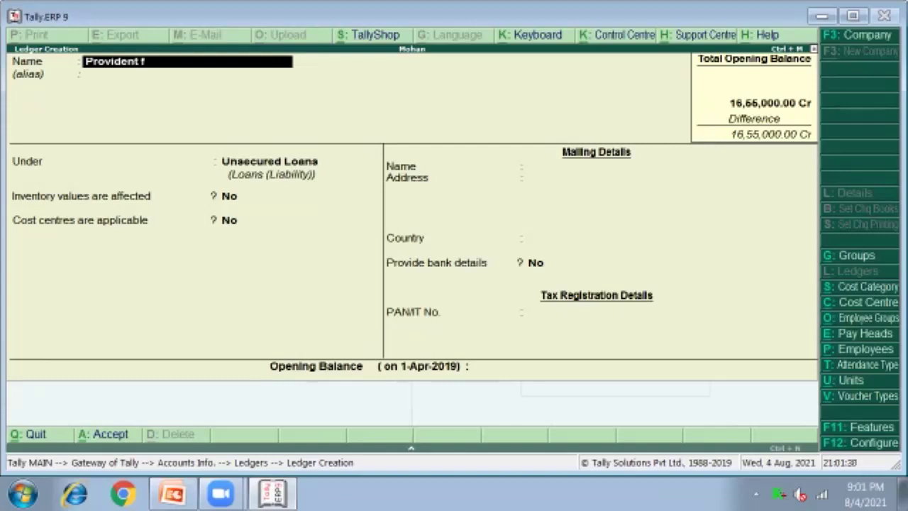
text(d)
key(Return)
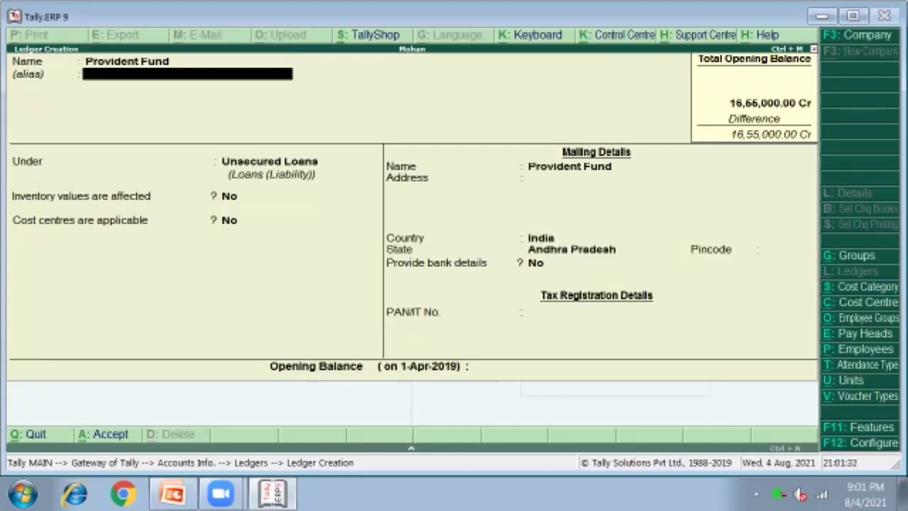
- Place Provident Fund under the Current Liabilities group, leaving the alias blank and the payroll, mailing and tax details at their defaults
key(Return)
text(Cl)
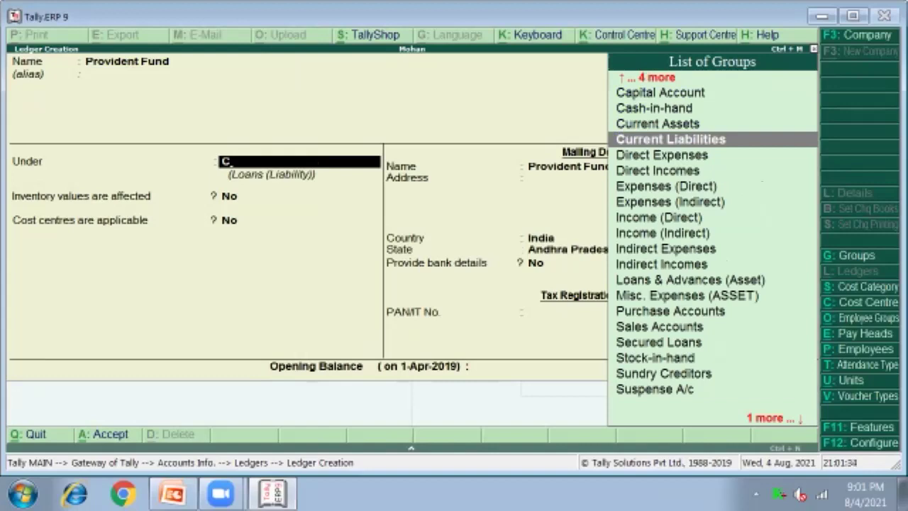
key(Return)
key(Return)
key(Return)
key(Return)
key(Return)
key(Return)
key(Return)
key(Return)
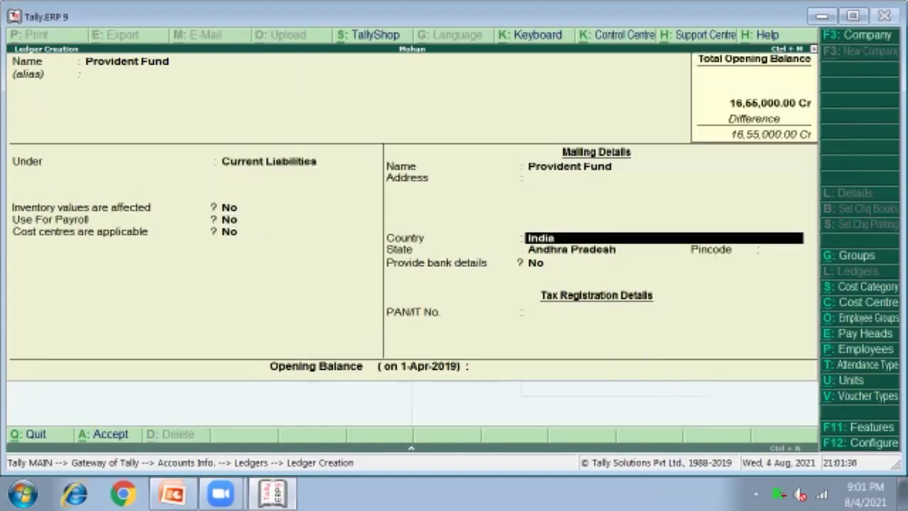
key(Return)
key(Return)
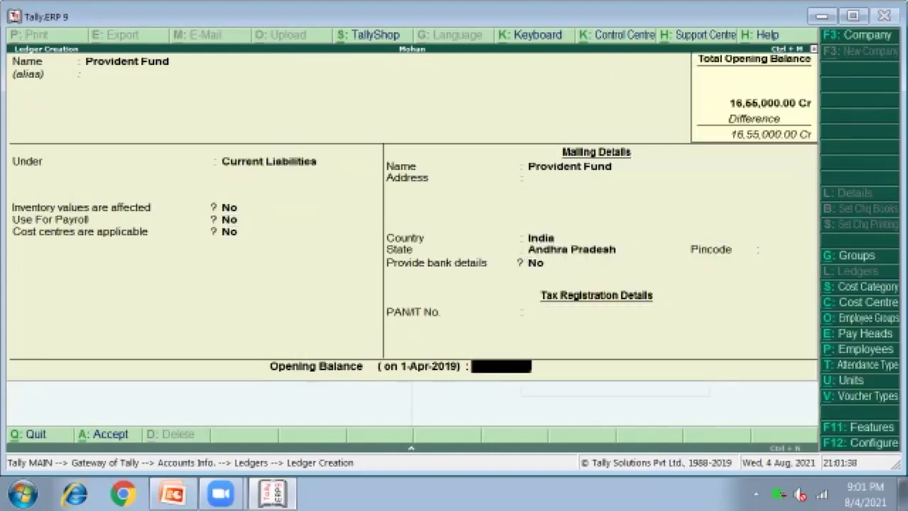
- Check the Provident fund amount in PowerPoint, enter an opening balance of 15,000 Cr in Tally and save the ledger
key(alt+Tab)
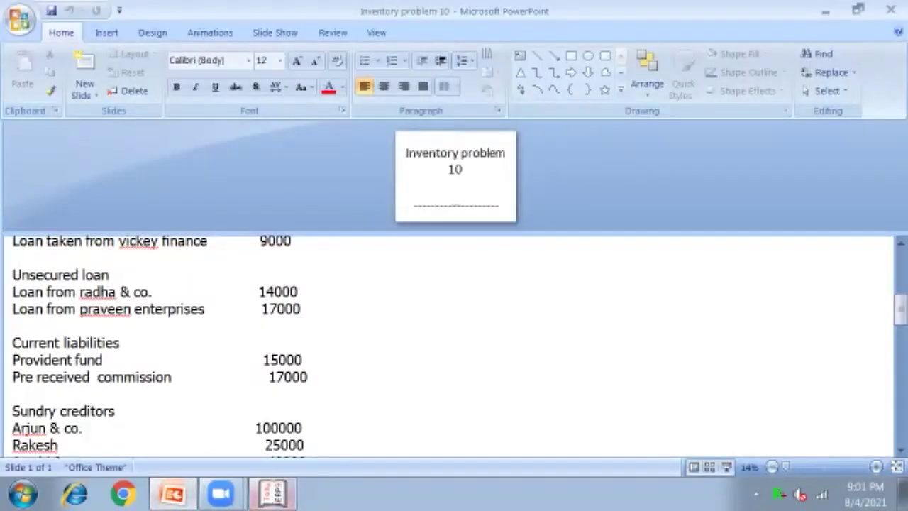
key(alt+Tab)
text(1)
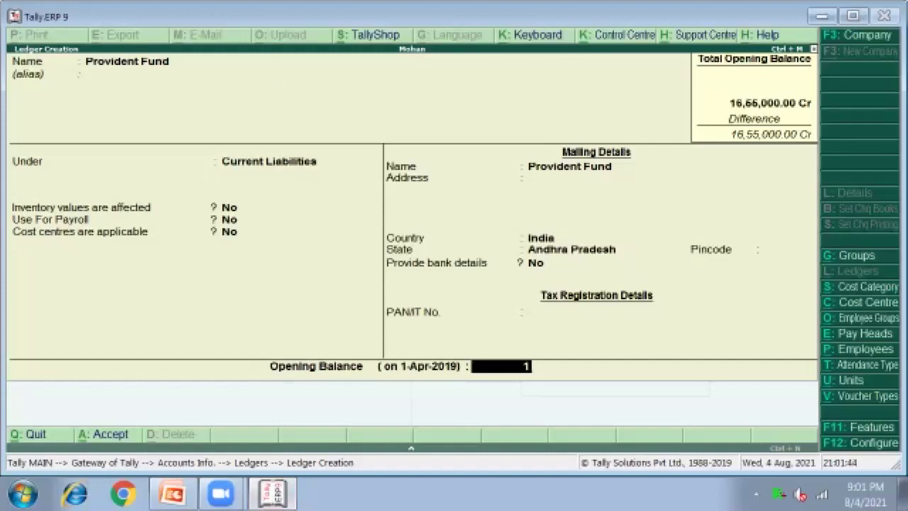
text(5,000)
key(Return)
key(Return)
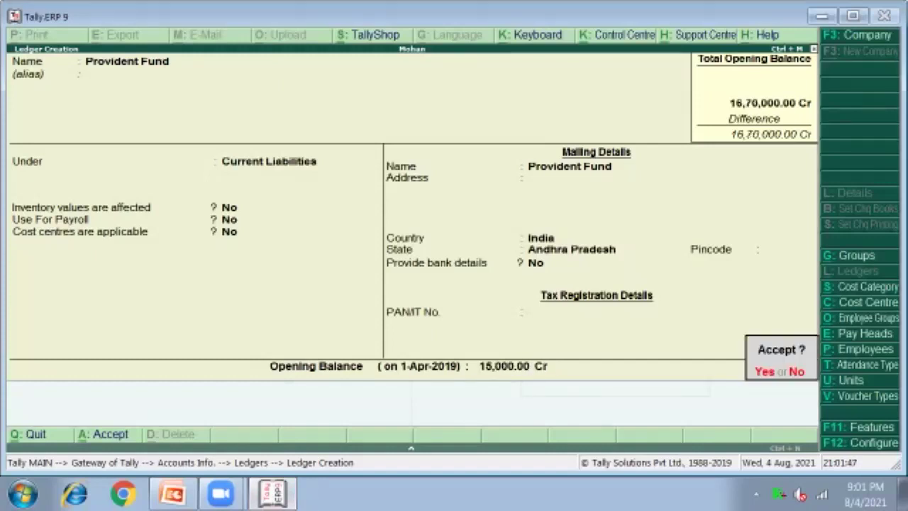
key(Return)
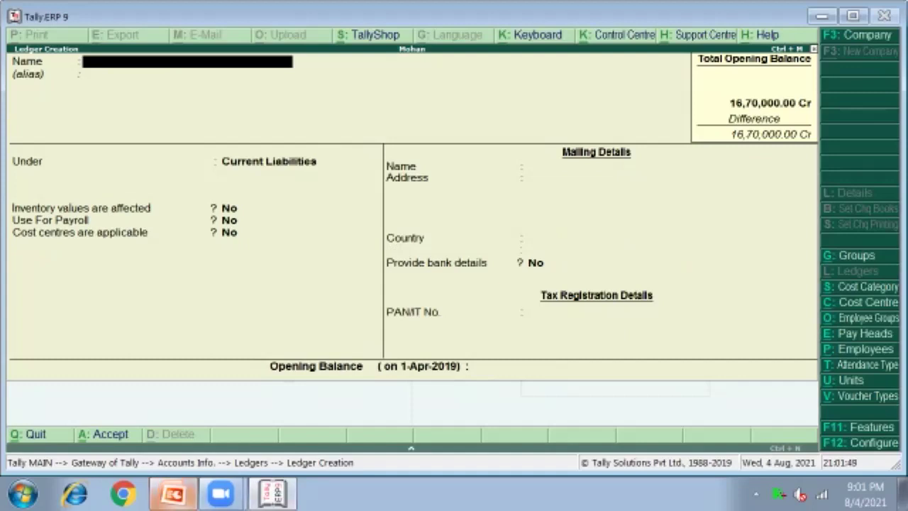
- Check the next Current liabilities entry in PowerPoint and name the new Tally ledger Pre Received Commission
click(172, 493)
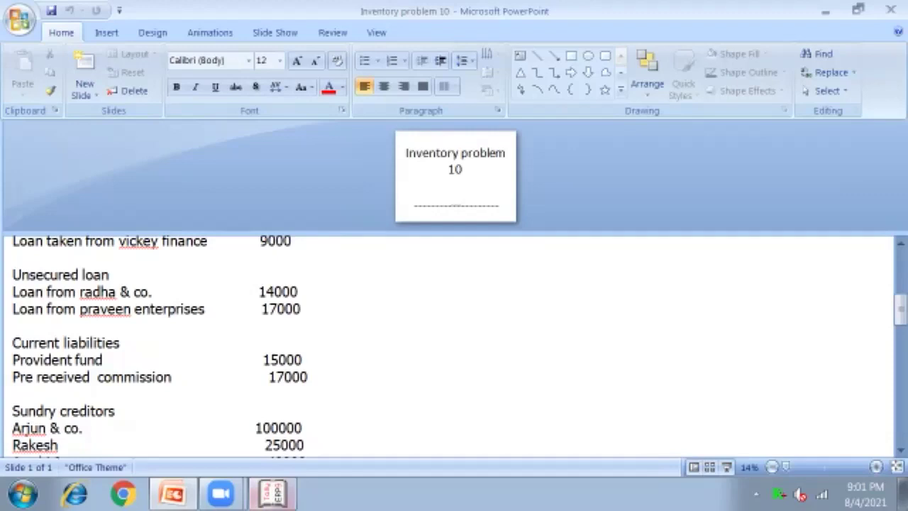
mouse_move(271, 493)
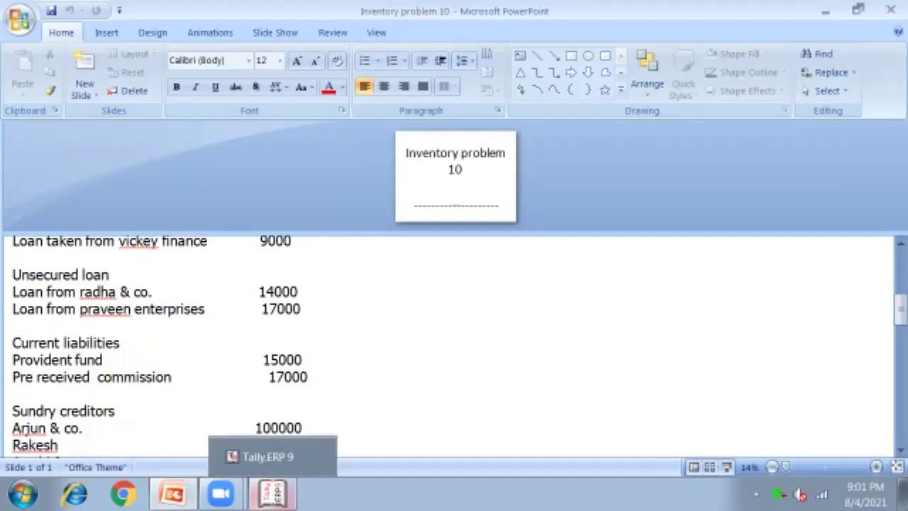
click(272, 493)
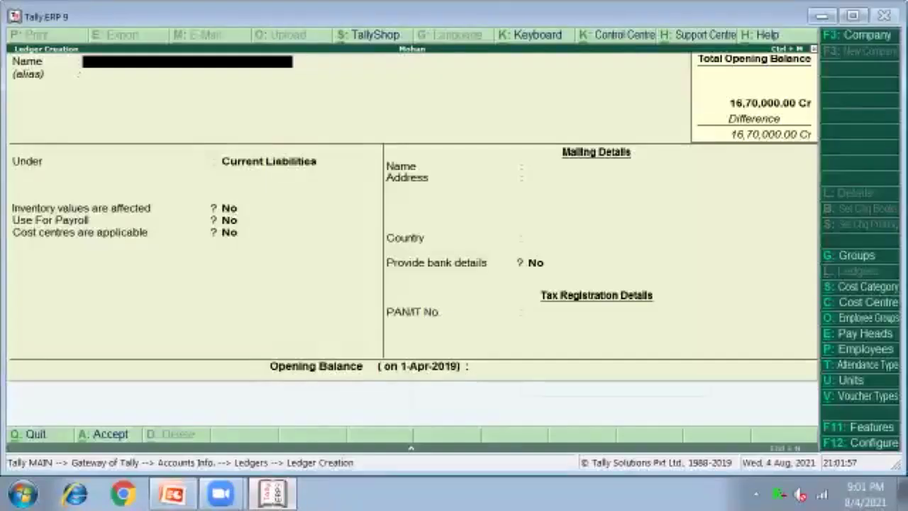
text(Pre Received)
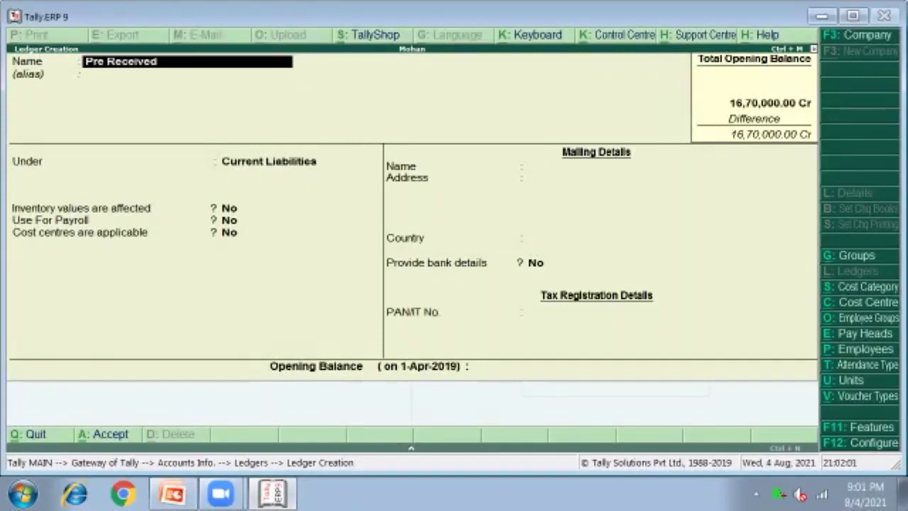
text( Commission)
key(Return)
- Keep Pre Received Commission under Current Liabilities, with no alias and all remaining details at their defaults
key(Return)
key(Return)
key(Return)
key(Return)
key(Return)
key(Return)
key(Return)
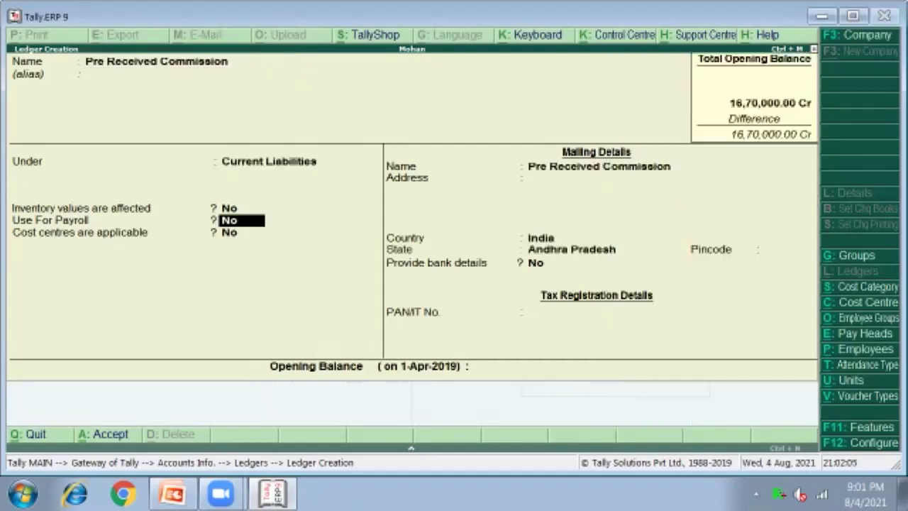
key(Return)
key(Return)
key(Return)
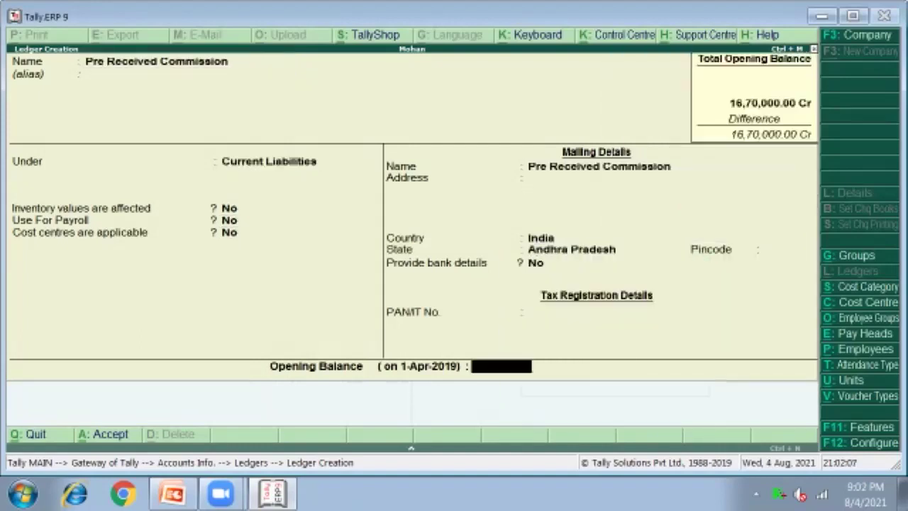
- Enter an opening balance of 17,000 Cr for Pre Received Commission and save the ledger
text(17000)
key(Return)
key(Return)
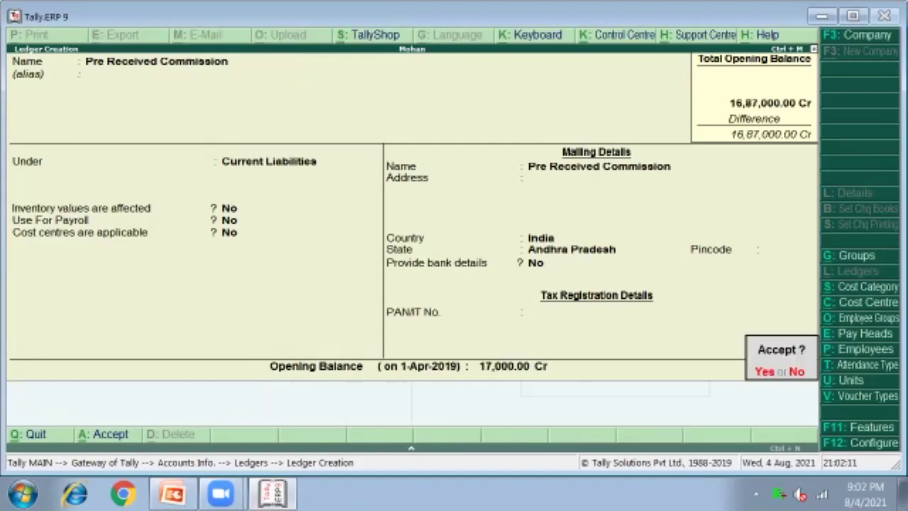
key(Return)
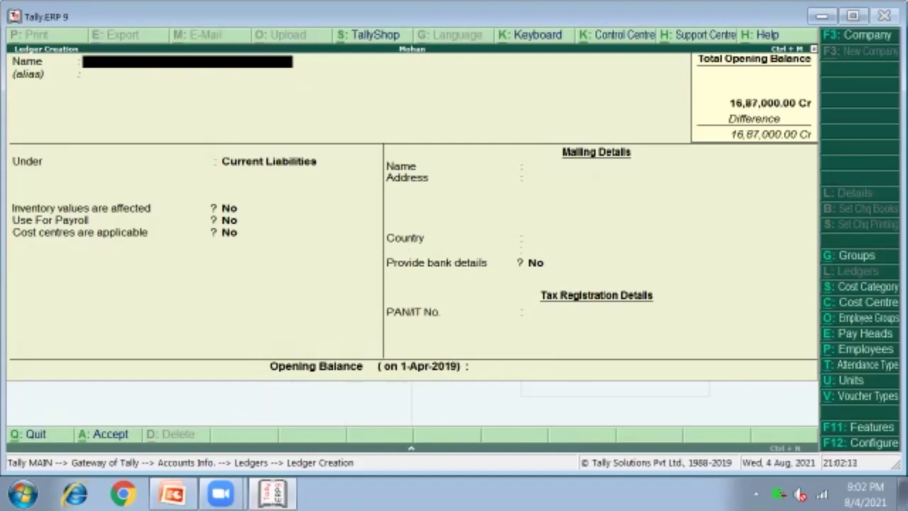
- Review the Sundry creditors entries in the PowerPoint balance sheet and name the new Tally ledger Arjun & Co
click(173, 493)
scroll(454, 348, down, 2)
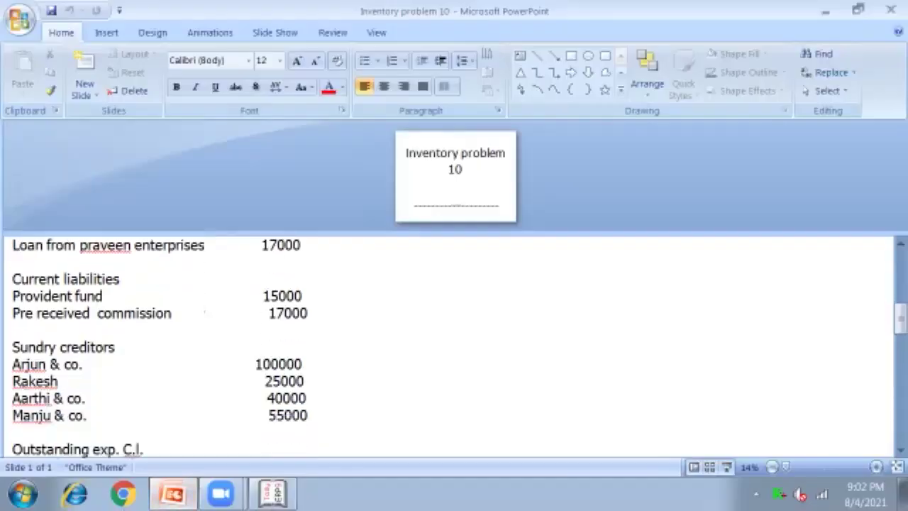
scroll(454, 348, down, 1)
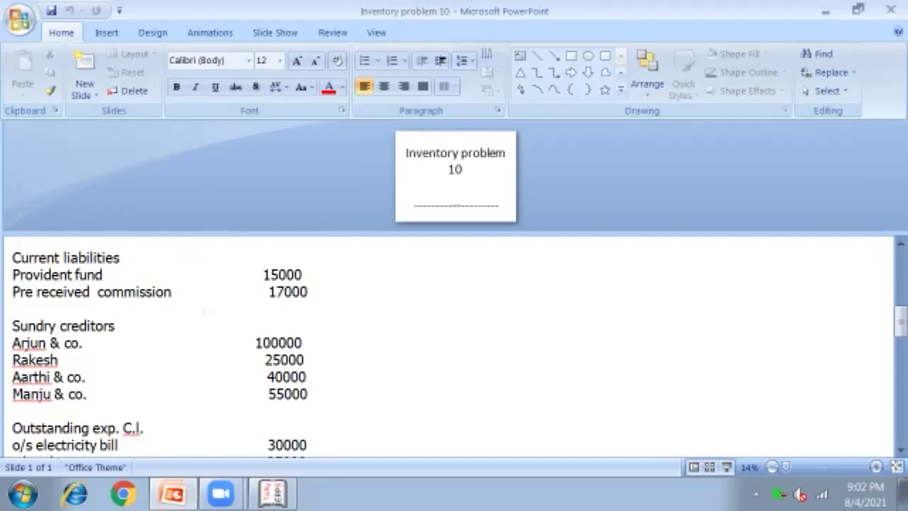
click(273, 494)
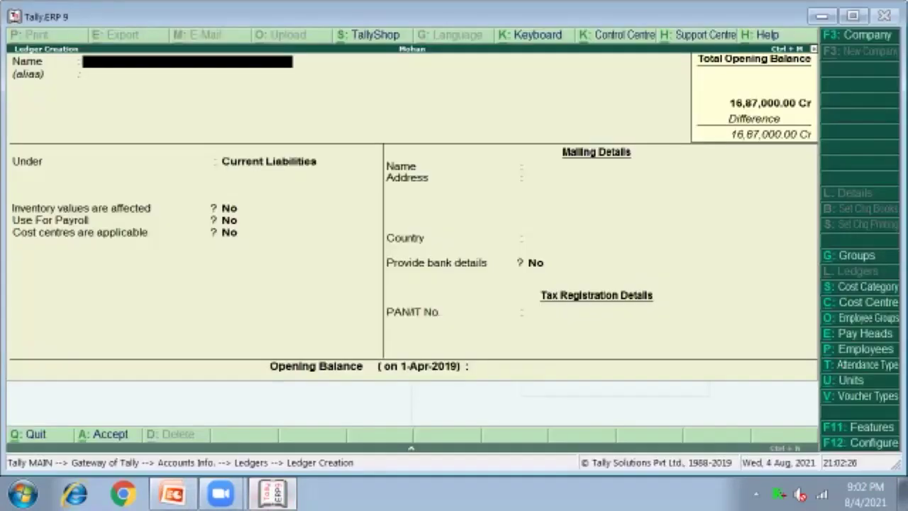
text(Aru)
key(BackSpace)
text(jun & Co.)
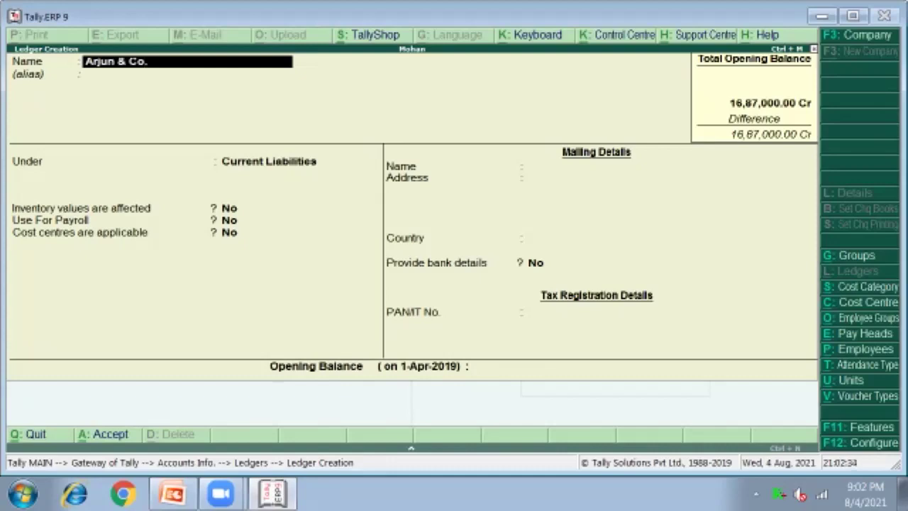
key(Return)
- Place Arjun & Co. under Sundry Creditors with no alias, keeping bill-by-bill balances on and the other details at their defaults
key(Return)
text(S)
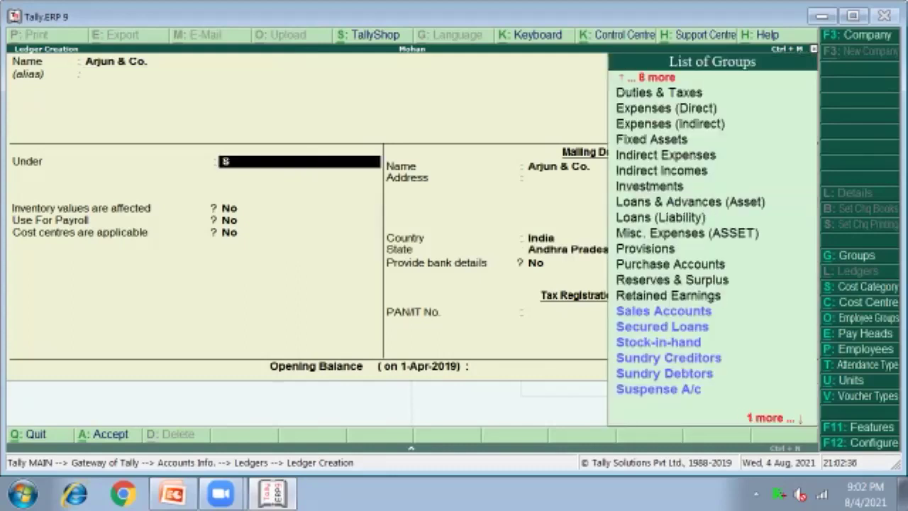
key(Up)
key(Up)
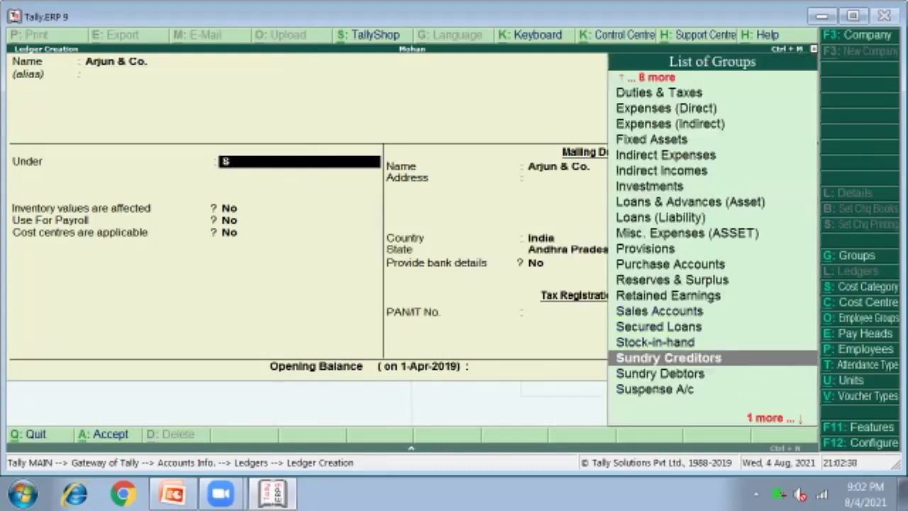
key(Return)
key(Return)
key(Return)
key(Return)
key(Return)
key(Return)
key(Return)
key(Return)
key(Return)
key(Return)
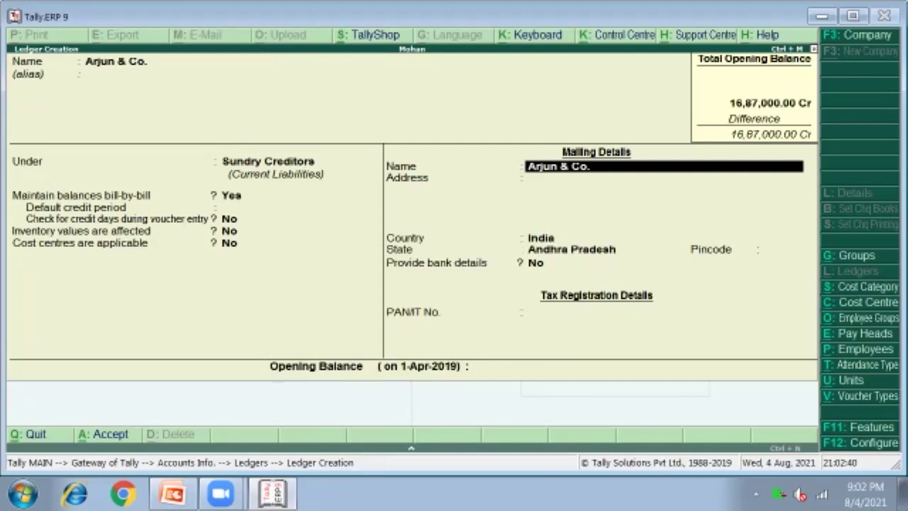
- Enter an opening balance of 1,00,000 Cr for Arjun & Co., leave its bill-wise breakup on account and save the ledger
key(Return)
key(Return)
text(100000)
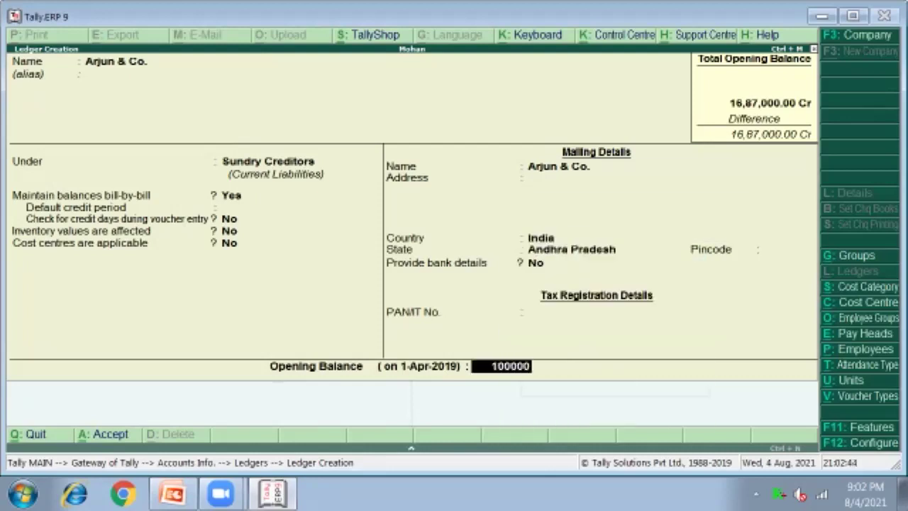
key(Return)
key(Return)
key(Return)
key(Return)
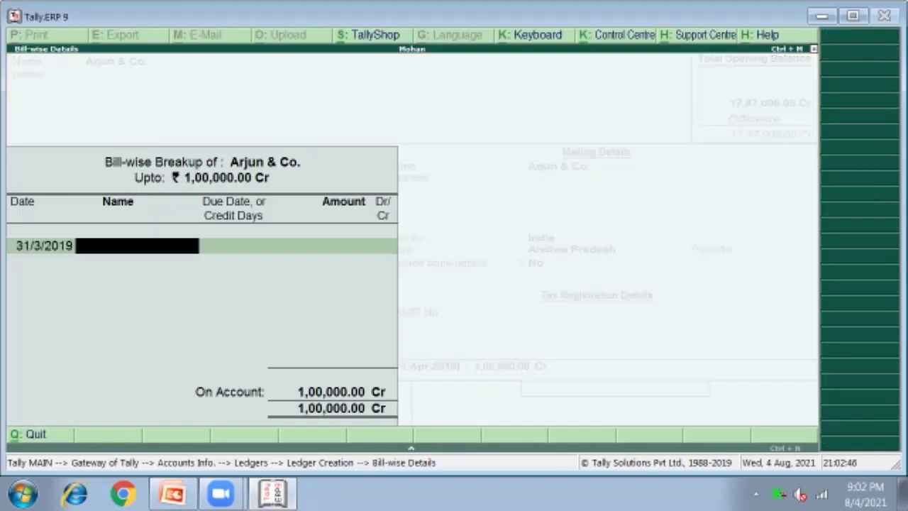
key(Return)
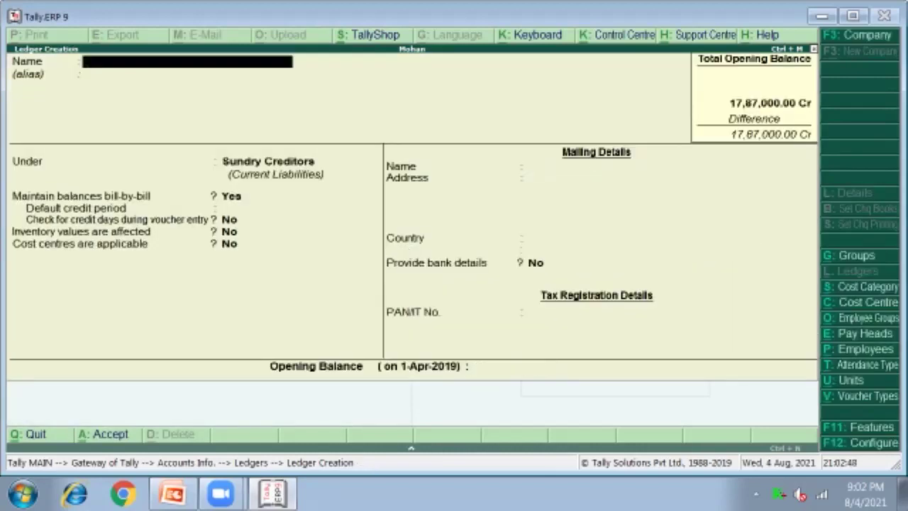
- Check the Sundry creditors list in PowerPoint and name the new Tally ledger after the second creditor
click(172, 493)
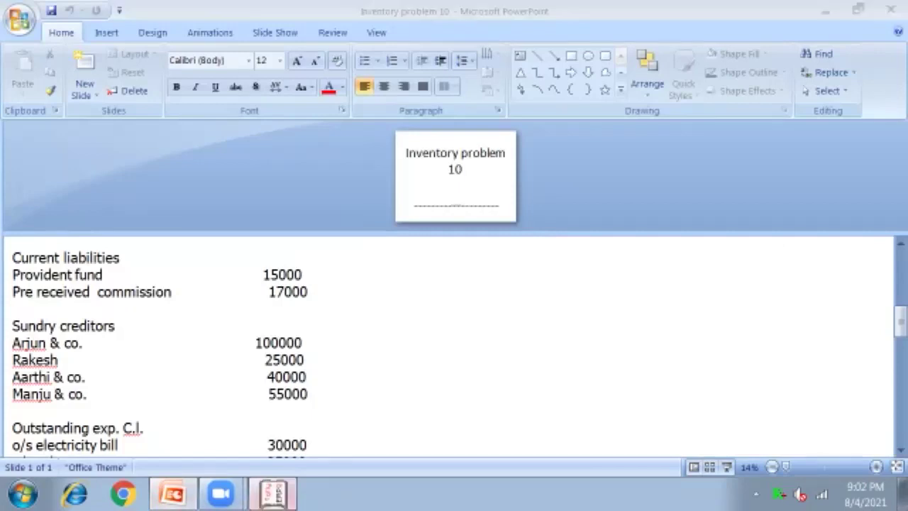
click(273, 493)
text(R)
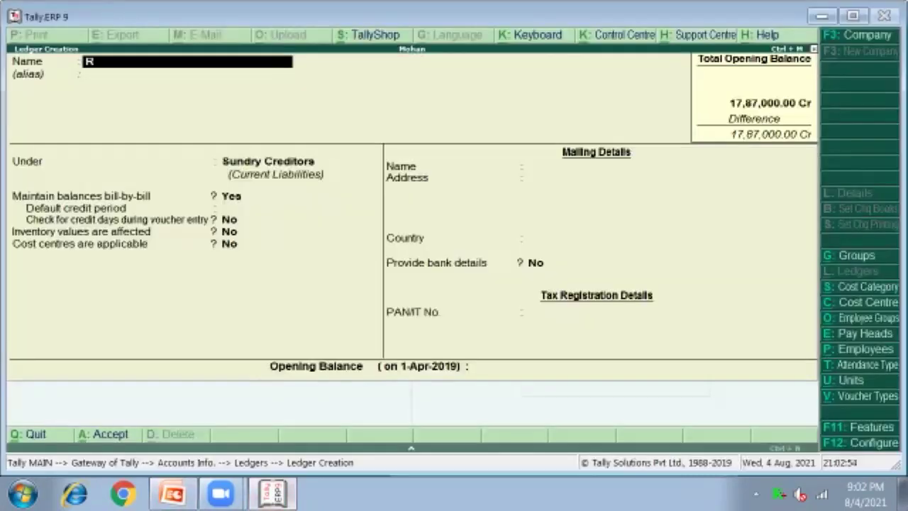
text(akesh)
- Keep the second creditor's ledger under Sundry Creditors with no alias, bill-by-bill balances on and the other details at their defaults
key(Return)
key(Return)
key(Return)
key(Return)
key(Return)
key(Return)
key(Return)
key(Return)
key(Return)
key(Return)
key(Return)
key(Return)
key(Return)
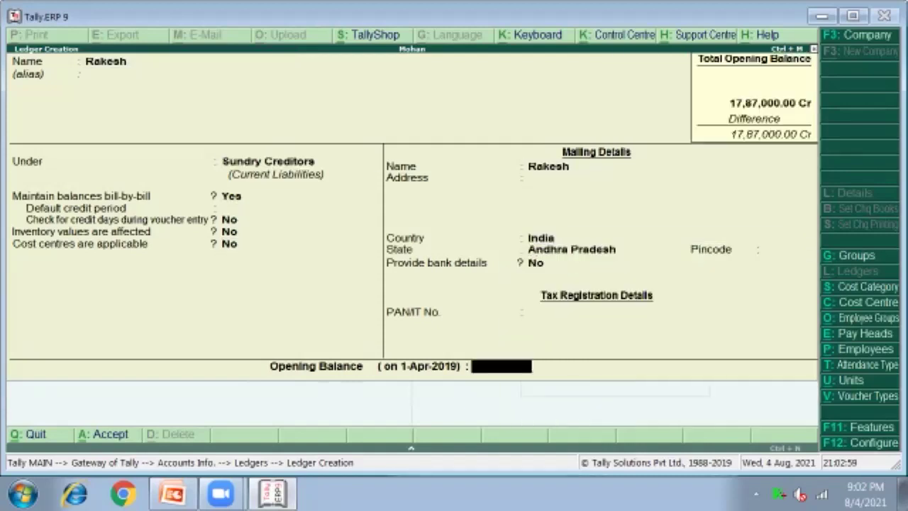
- Enter an opening balance of 25,000 Cr for the second creditor, leave its bill-wise breakup on account and save the ledger
text(25000)
key(Return)
key(Return)
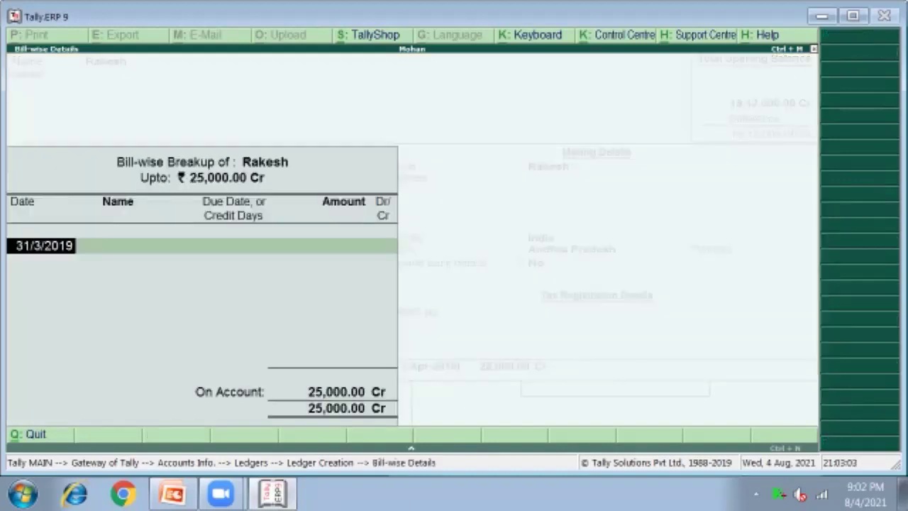
key(Return)
key(Return)
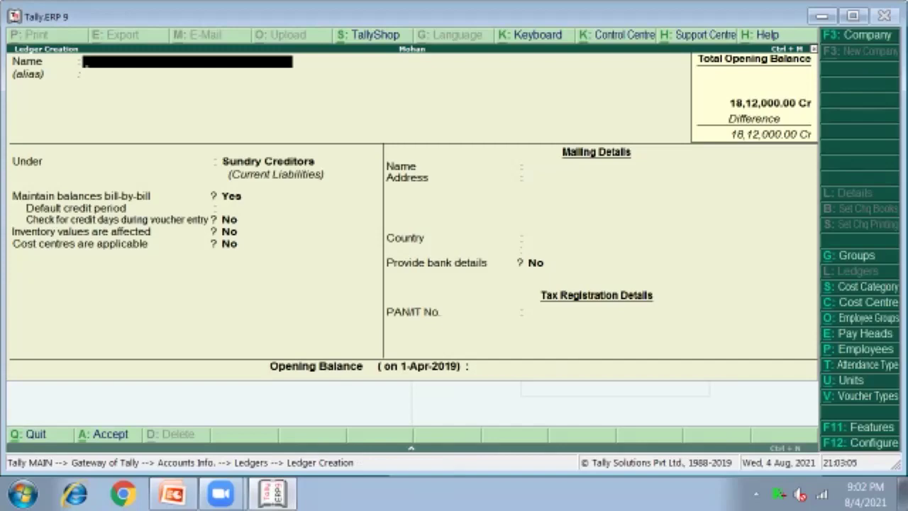
- Check the next creditor in the PowerPoint balance sheet and name the new Tally ledger Aarthi & Co
click(173, 493)
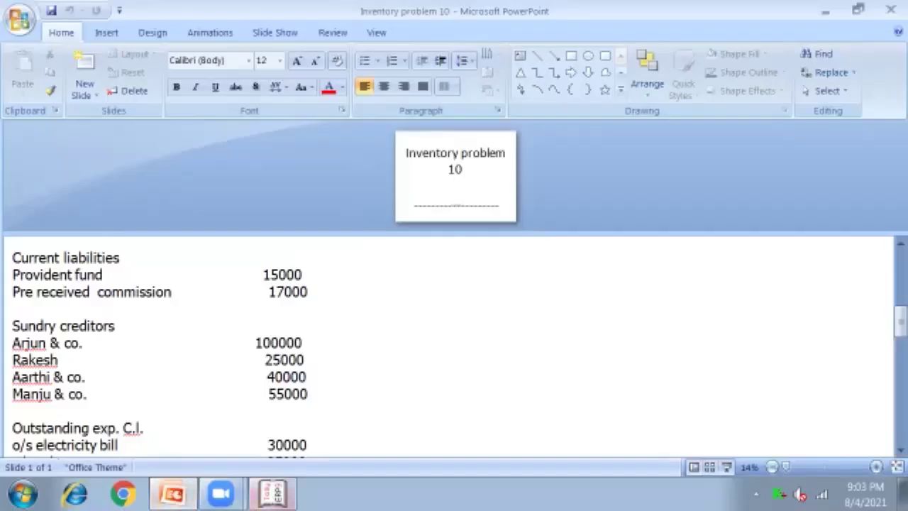
click(272, 493)
text(A)
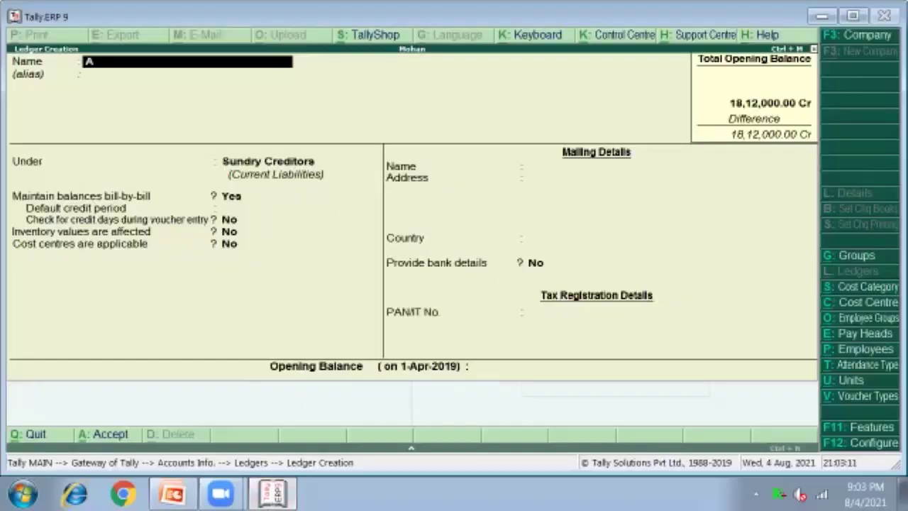
text(arthi & Co.)
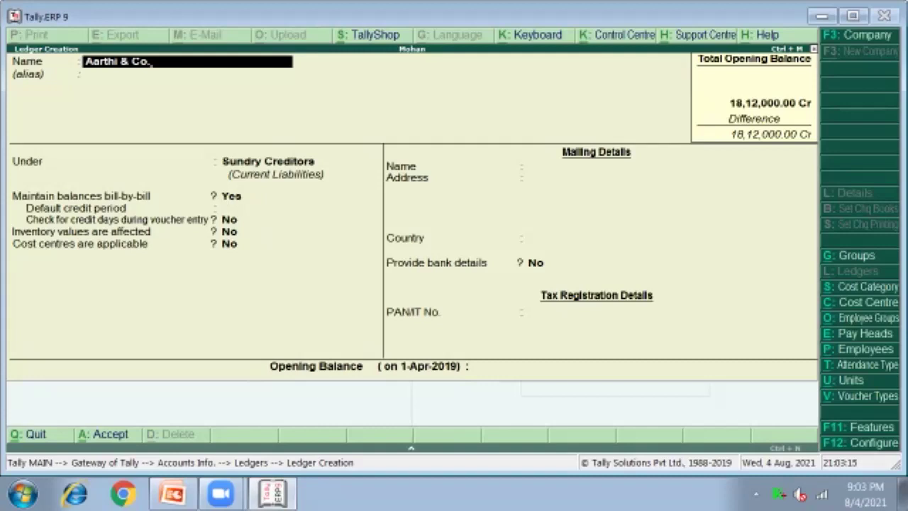
- Keep Aarthi & Co. under Sundry Creditors with no alias, bill-by-bill balances on and the other details at their defaults
key(Return)
key(Return)
key(Return)
key(Return)
key(Return)
key(Return)
key(Return)
key(Return)
key(Return)
key(Return)
key(Return)
key(Return)
key(Return)
key(Return)
key(Return)
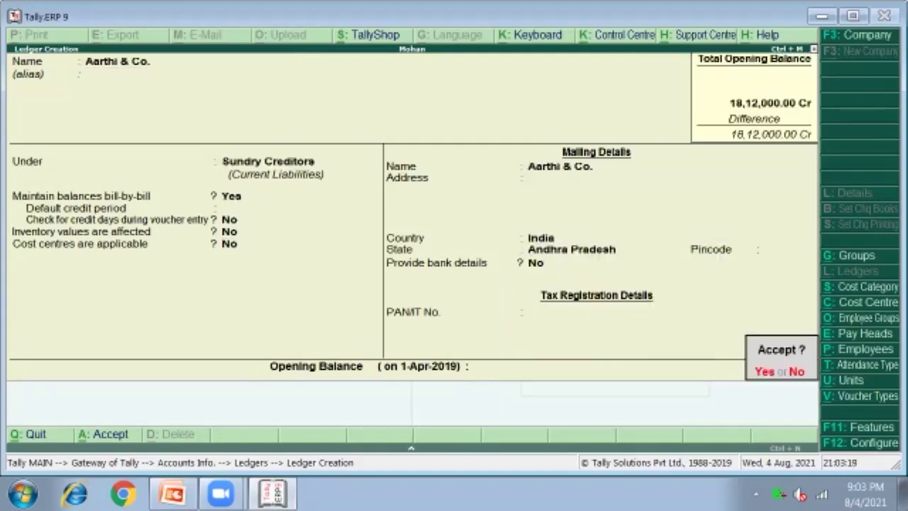
- Return to the opening balance of Aarthi & Co., enter 40,000 Cr, leave the bill-wise breakup on account and save the ledger
key(Escape)
text(400000.00 Cr)
key(Return)
key(Return)
key(Return)
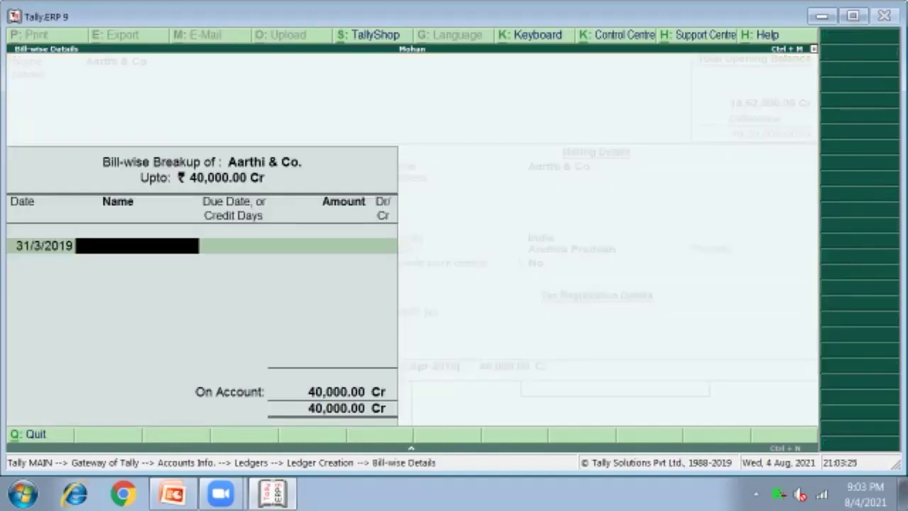
key(Return)
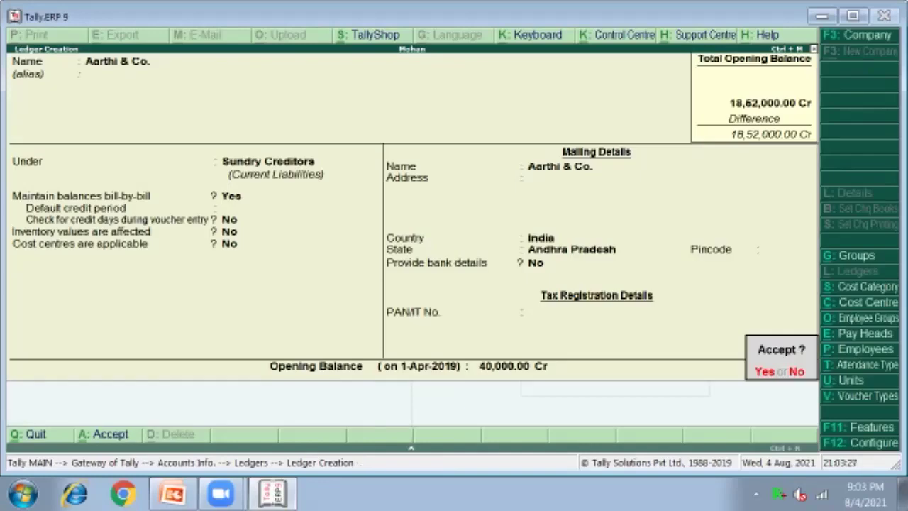
key(Return)
- Check the last sundry creditor in the PowerPoint balance sheet and name the new Tally ledger Manju & Co
click(171, 493)
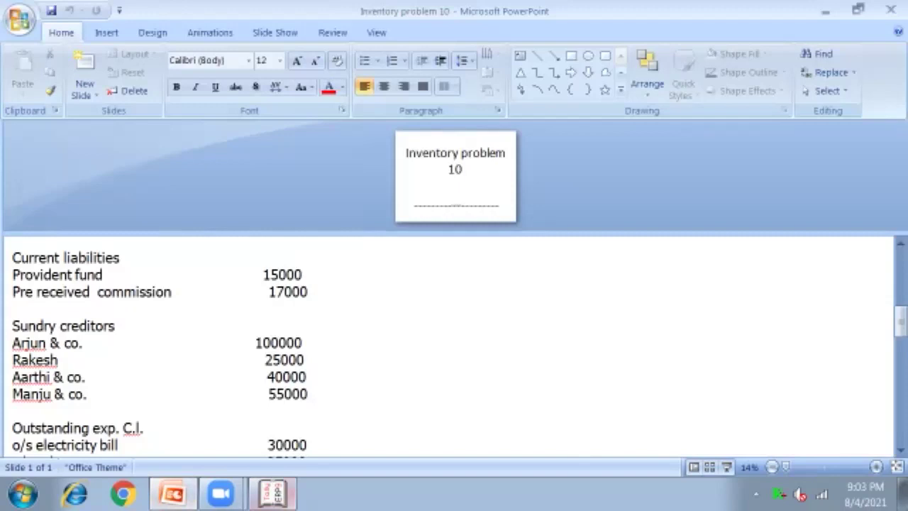
click(272, 493)
text(Manju & Co.)
- Keep Manju & Co. under Sundry Creditors with no alias, bill-by-bill balances on and the other details at their defaults
key(Return)
key(Return)
key(Return)
key(Return)
key(Return)
key(Return)
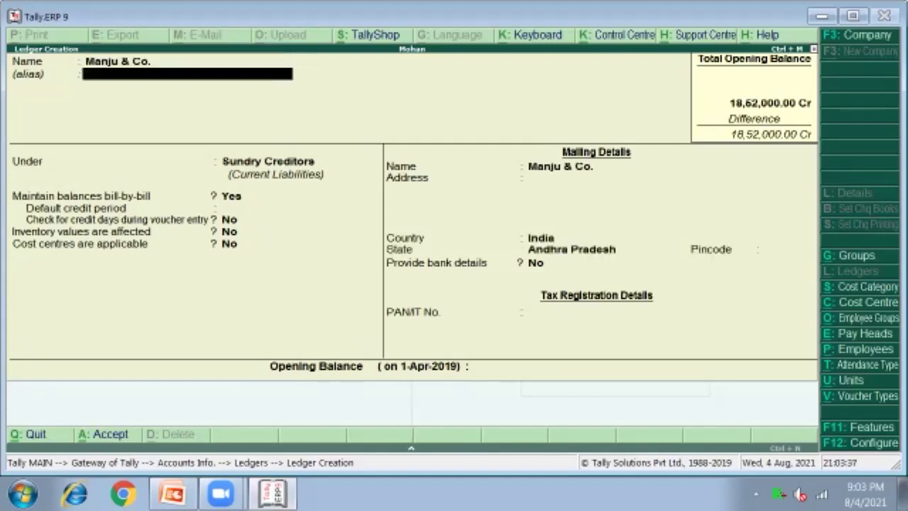
key(Return)
key(Return)
key(Return)
key(Return)
key(Return)
key(Return)
key(Return)
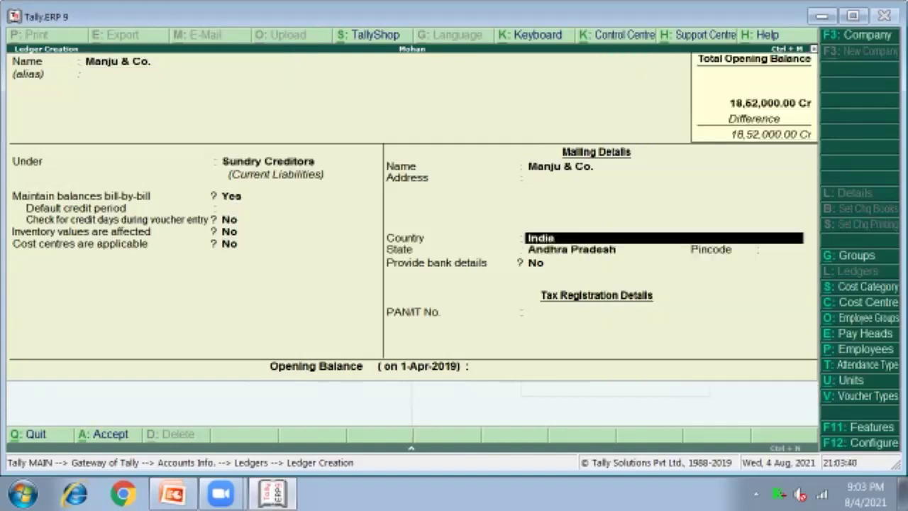
- Enter an opening balance of 55,000 Cr for Manju & Co., leave its bill-wise breakup on account and save the ledger
text(55000)
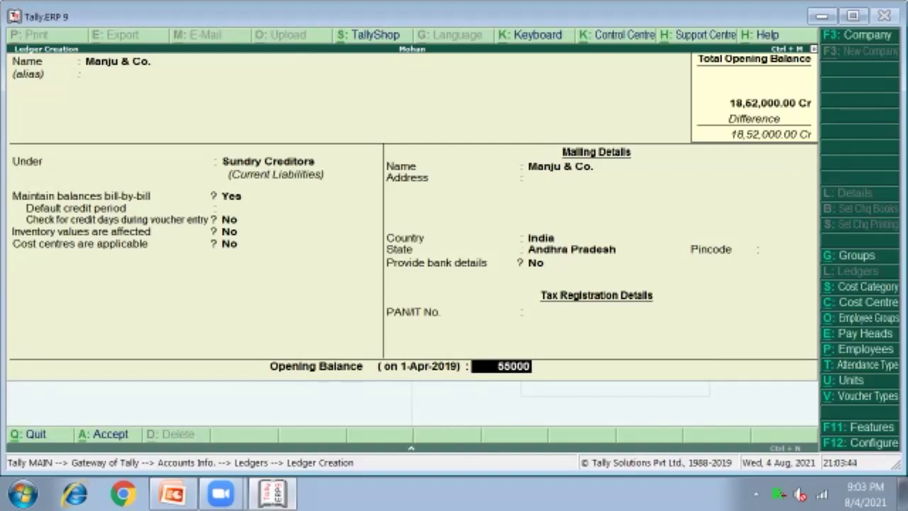
key(Return)
key(Return)
key(Return)
key(Return)
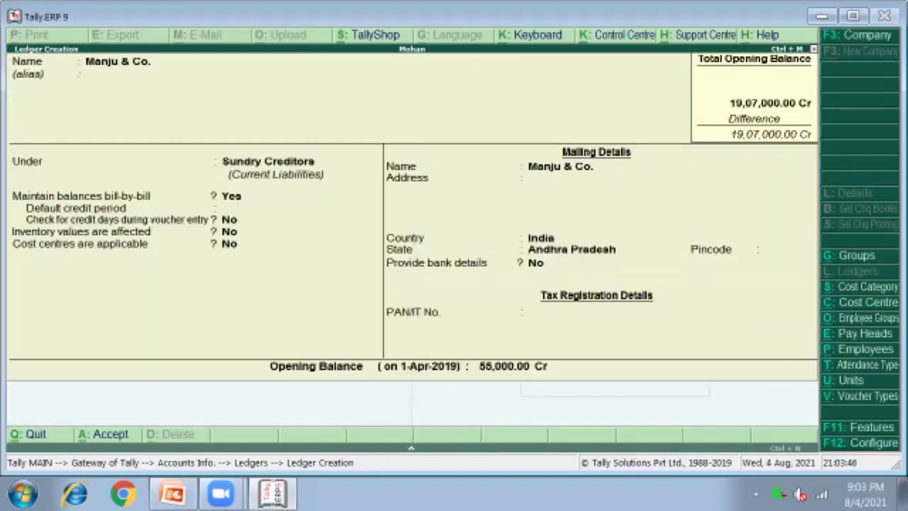
key(Return)
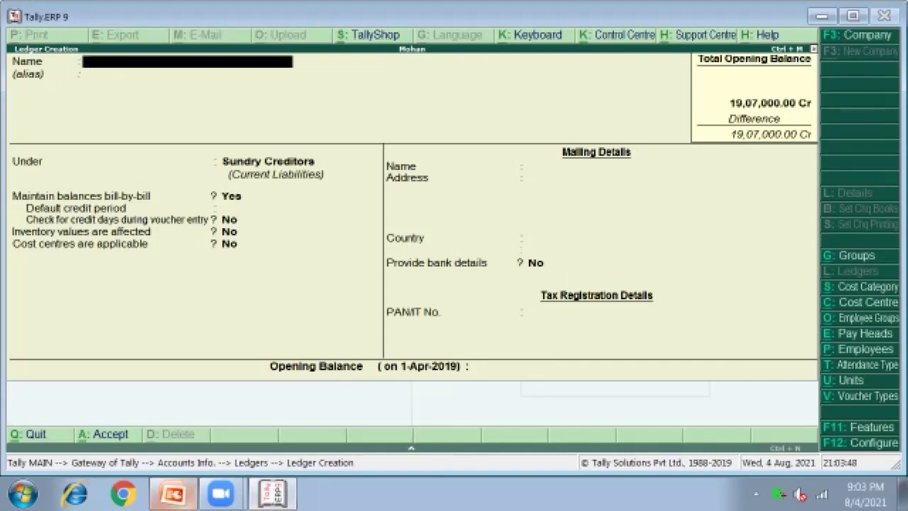
- Review the outstanding expenses in the PowerPoint balance sheet and name the new Tally ledger Outstanding Electricity Bill
click(174, 494)
scroll(454, 348, down, 1)
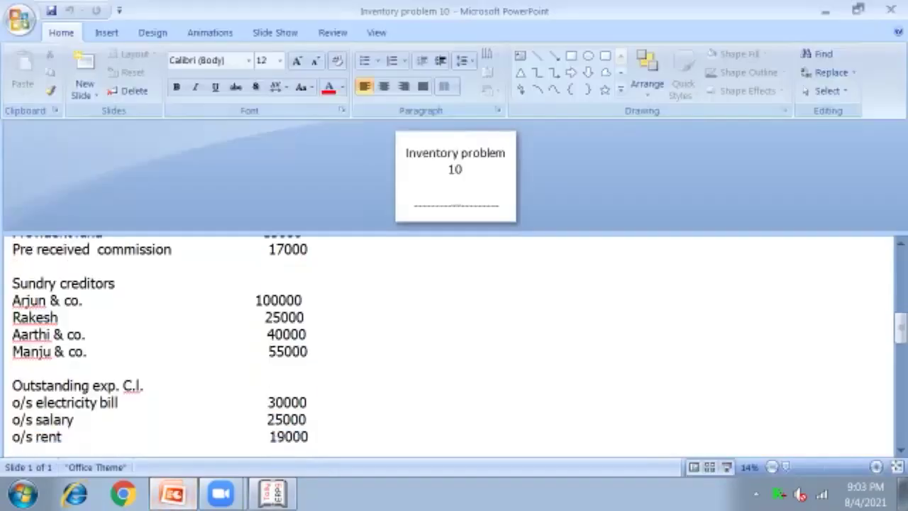
scroll(455, 348, down, 1)
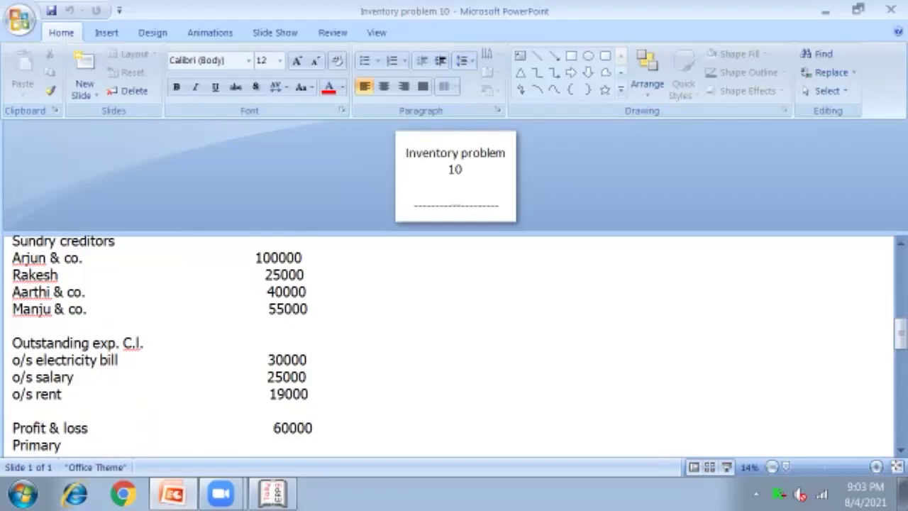
mouse_move(272, 494)
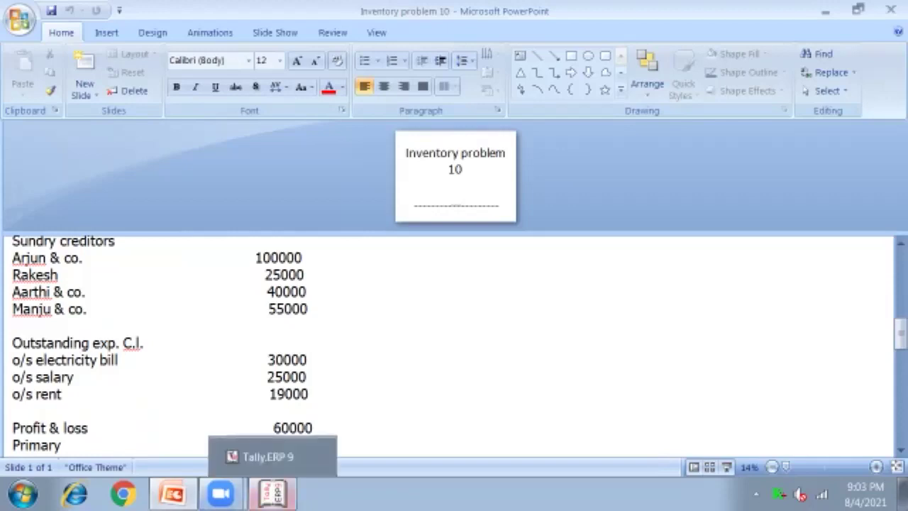
click(272, 494)
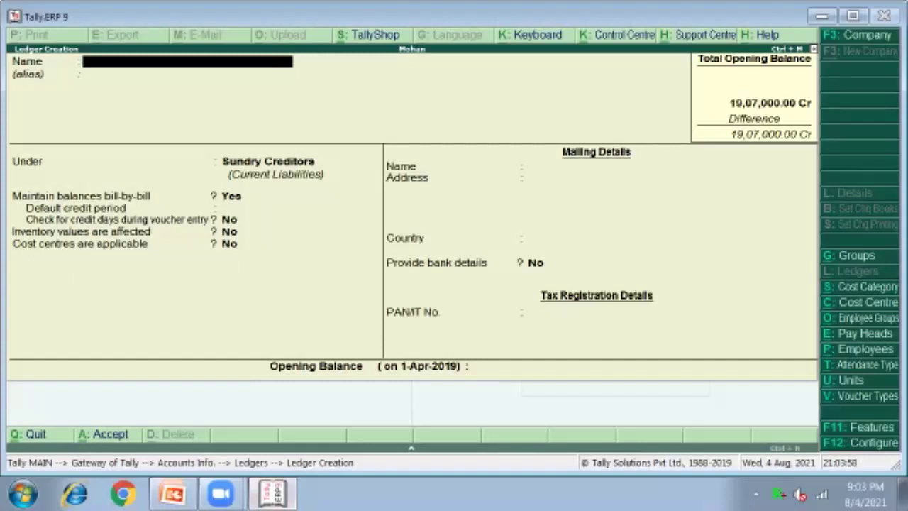
text(E)
key(BackSpace)
text(Outstanding)
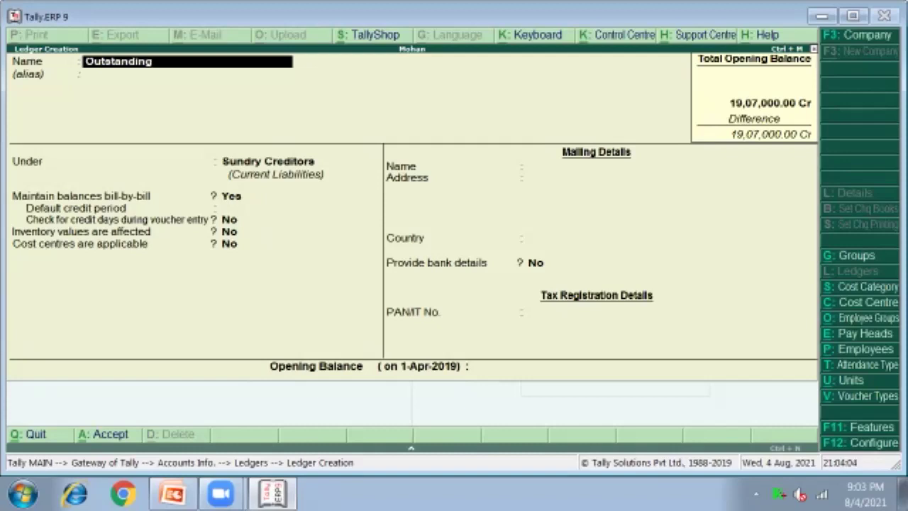
text( Electricity bill)
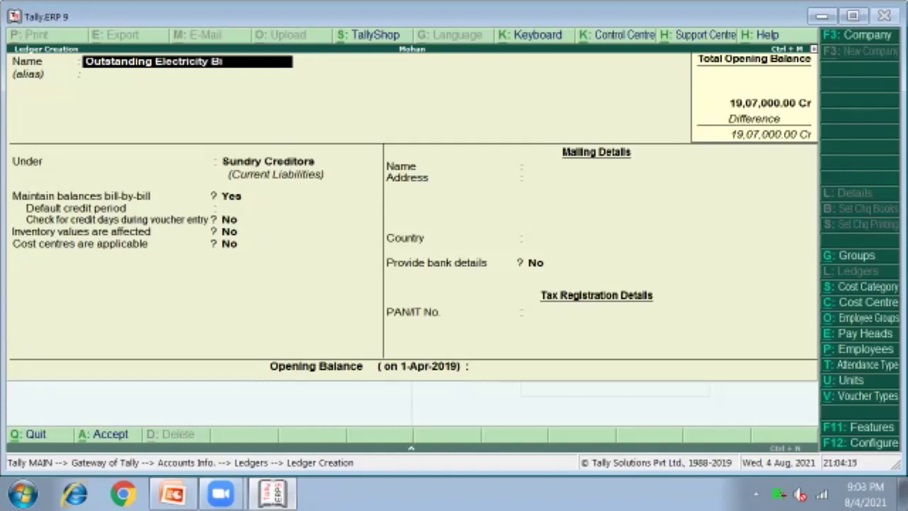
- Place Outstanding Electricity Bill under Current Liabilities, with no alias and all remaining details at their defaults
key(Return)
key(Return)
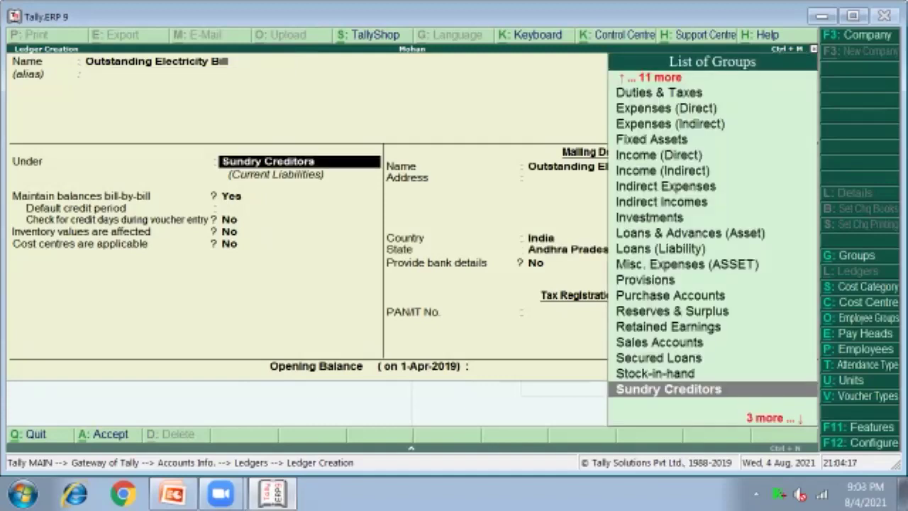
text(C)
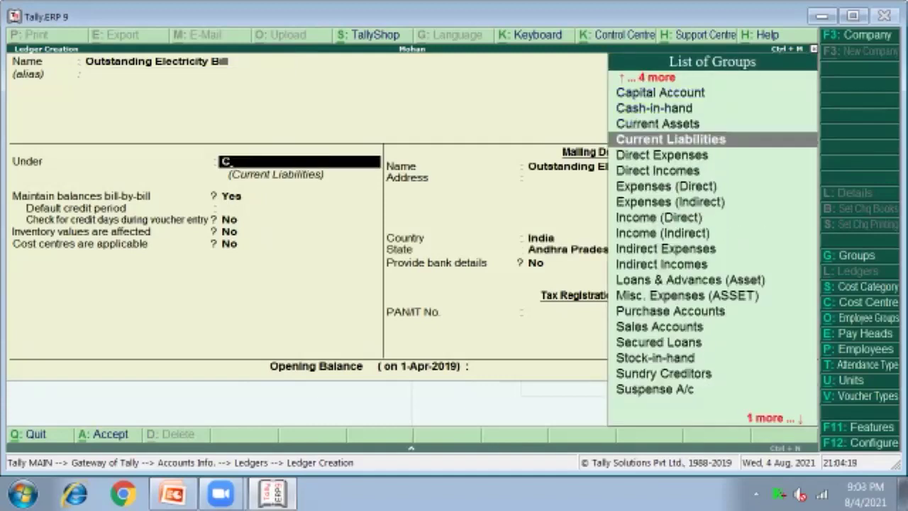
key(Return)
key(Return)
key(Return)
key(Return)
key(Return)
key(Return)
key(Return)
key(Return)
key(Return)
key(Return)
- Enter an opening balance of 30,000 Cr for Outstanding Electricity Bill and save the ledger
text(30,000)
key(Return)
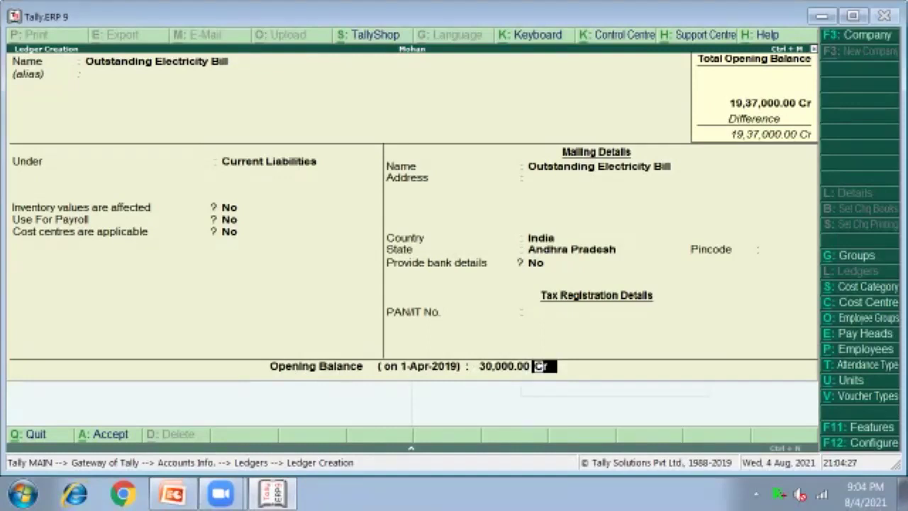
key(Return)
key(Return)
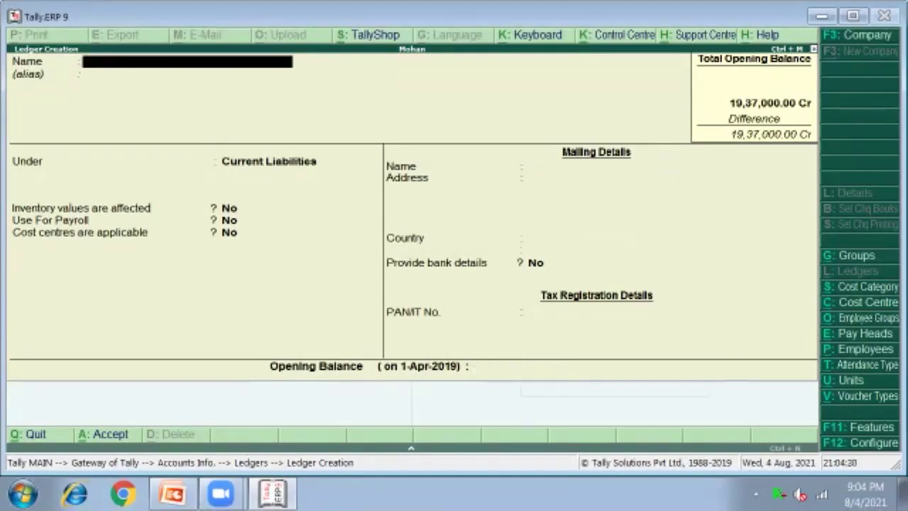
- Check the next outstanding expense in PowerPoint and name the new Tally ledger Outstanding Salary
key(alt+Tab)
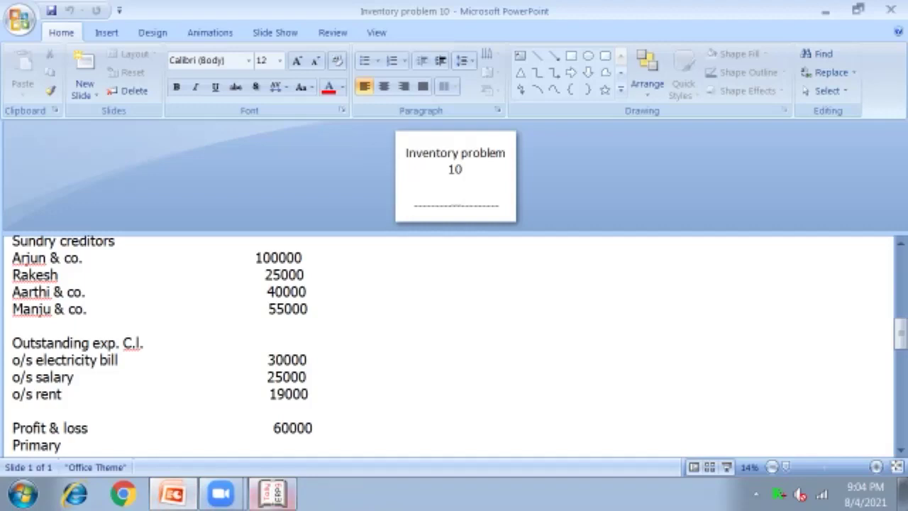
click(273, 494)
text(Outstanding Salary)
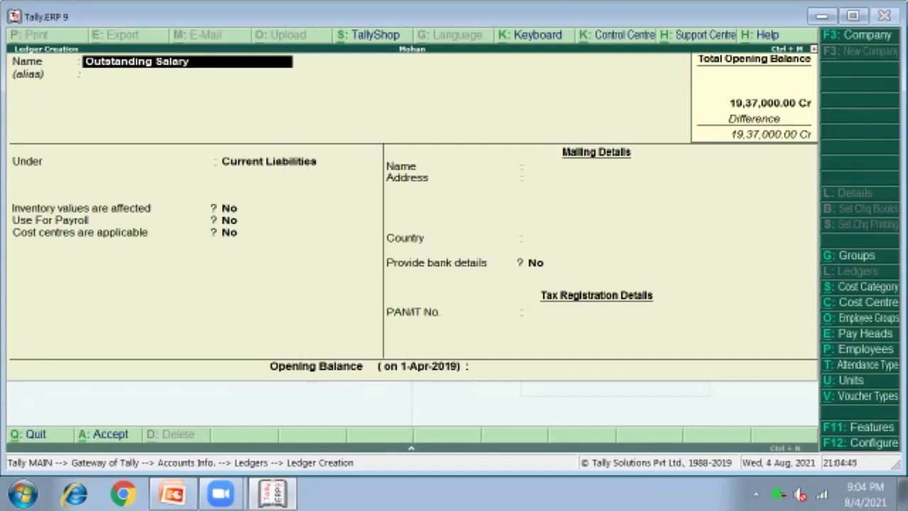
- Keep Outstanding Salary under Current Liabilities, with no alias and all remaining details at their defaults
key(Return)
key(Return)
key(Return)
key(Return)
key(Return)
key(Return)
key(Return)
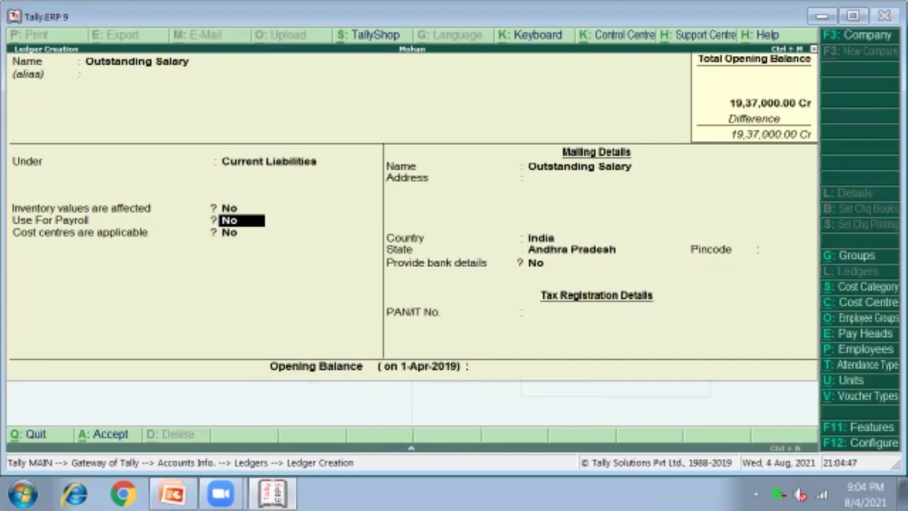
key(Return)
key(Return)
key(Return)
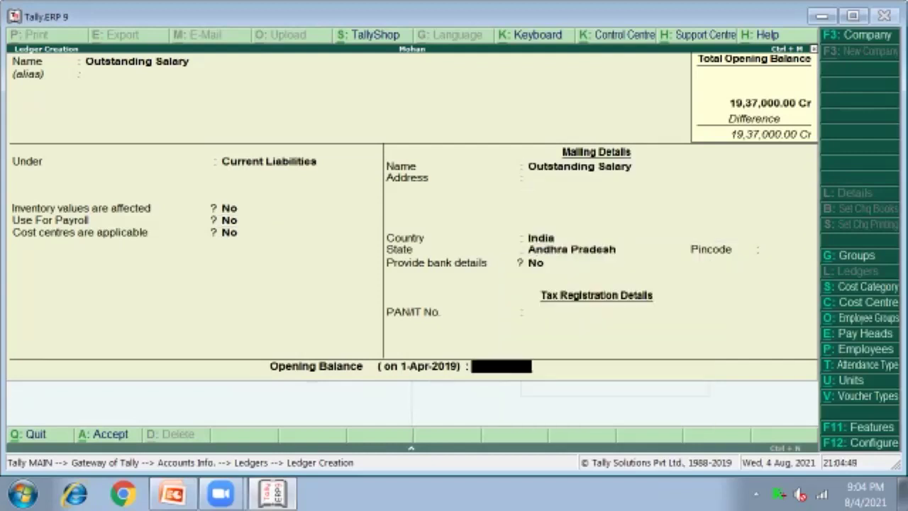
- Enter an opening balance of 25,000 Cr for Outstanding Salary and save the ledger
text(25000)
key(Return)
key(Return)
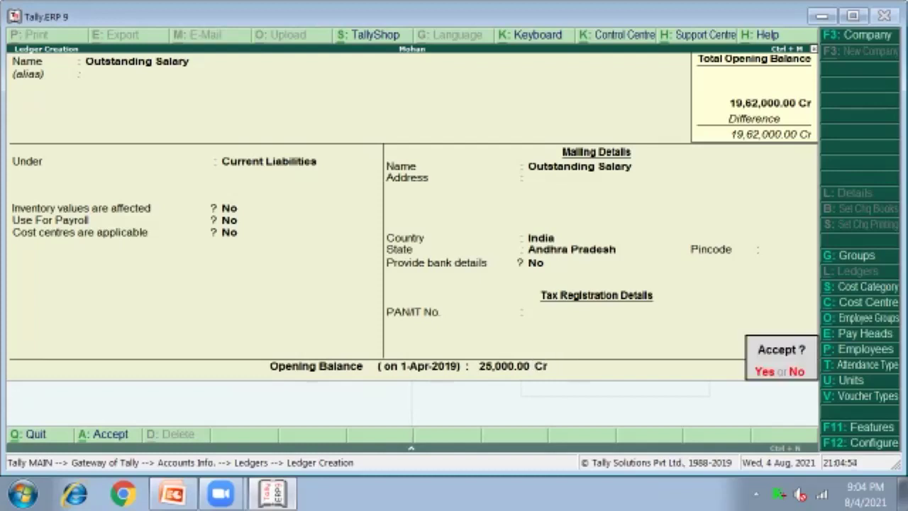
key(Return)
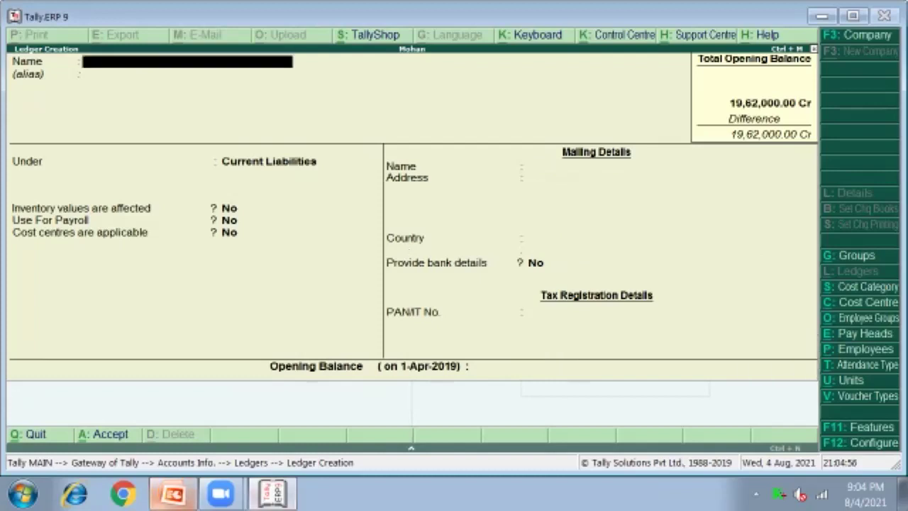
- Check the next outstanding expense in PowerPoint and name the new Tally ledger Outstanding Rent
click(172, 493)
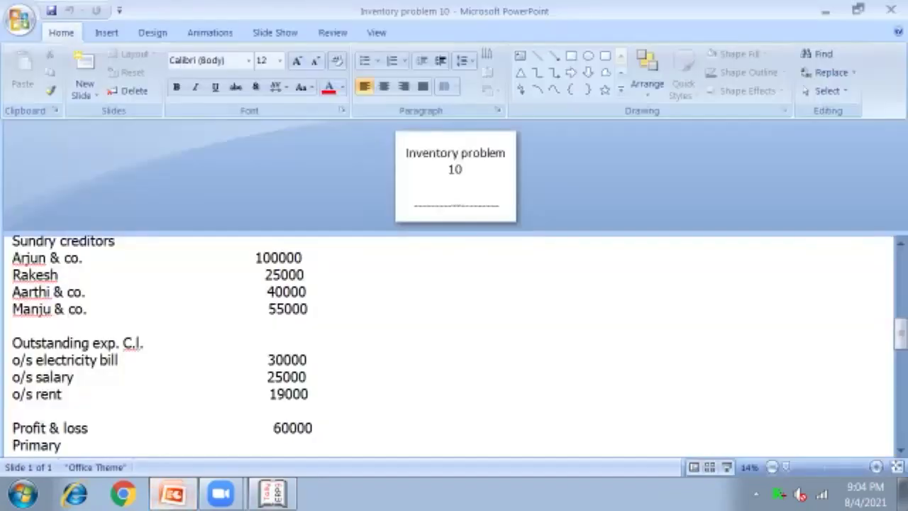
click(273, 493)
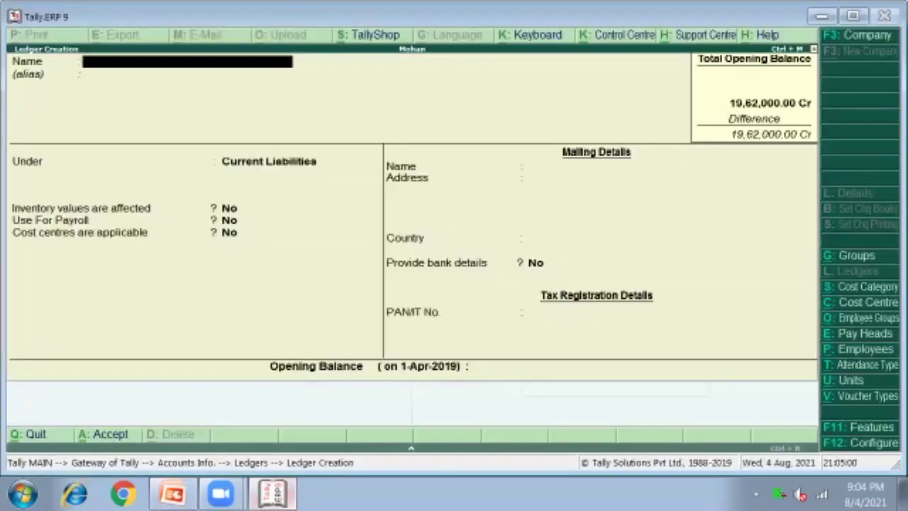
text(Outstanding Rent)
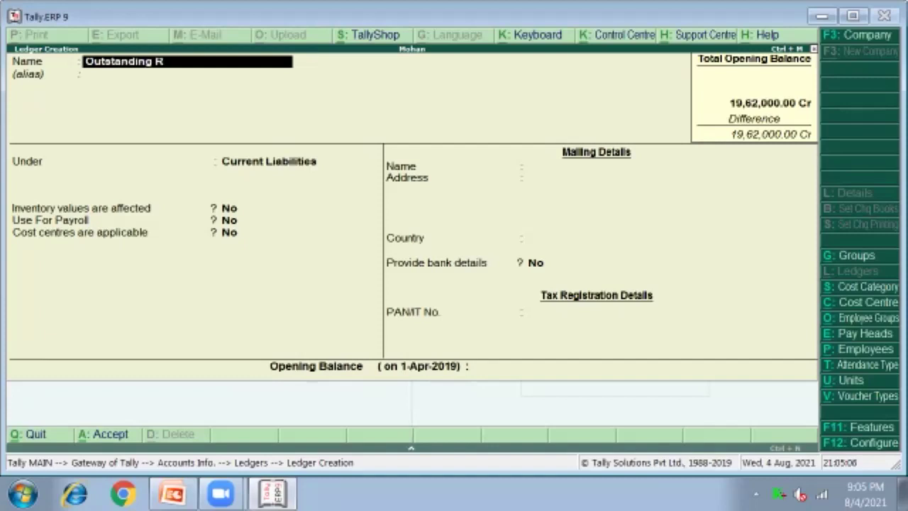
- Keep Outstanding Rent under Current Liabilities, with no alias and all remaining details at their defaults
key(Return)
key(Return)
key(Return)
key(Return)
key(Return)
key(Return)
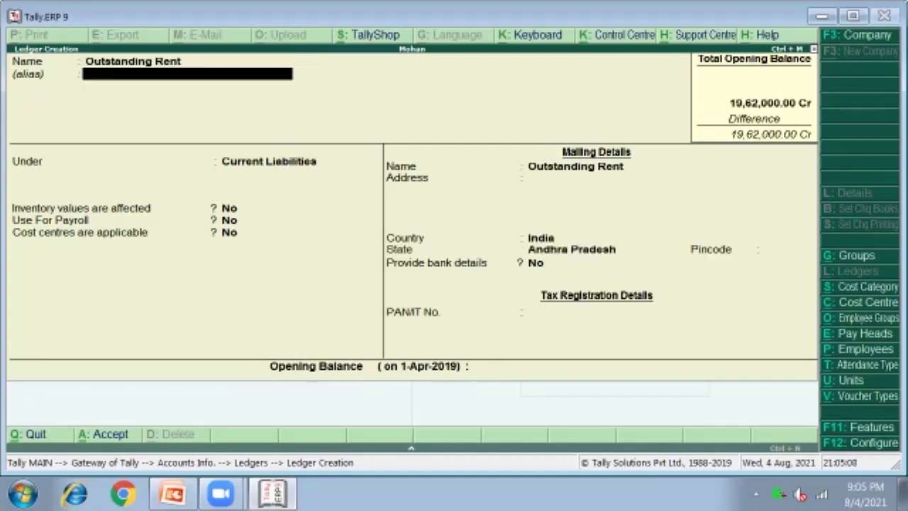
key(Return)
key(Return)
key(Return)
key(Return)
key(Return)
key(Return)
key(Return)
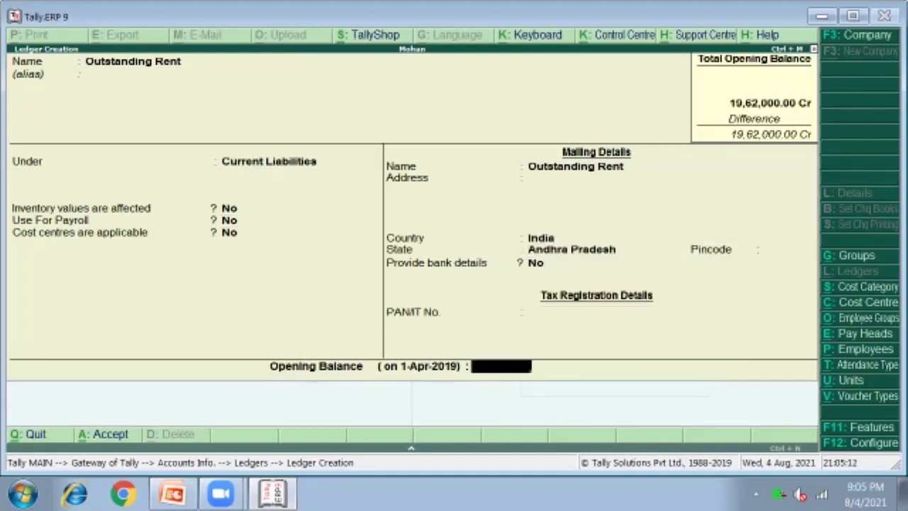
- Enter an opening balance of 19,000 Cr for Outstanding Rent and save the ledger
text(19000)
key(Return)
key(Return)
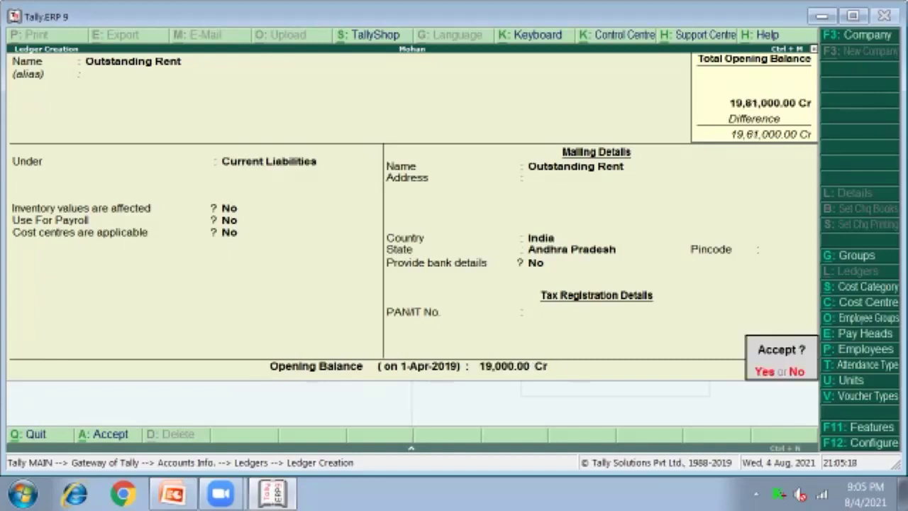
key(Return)
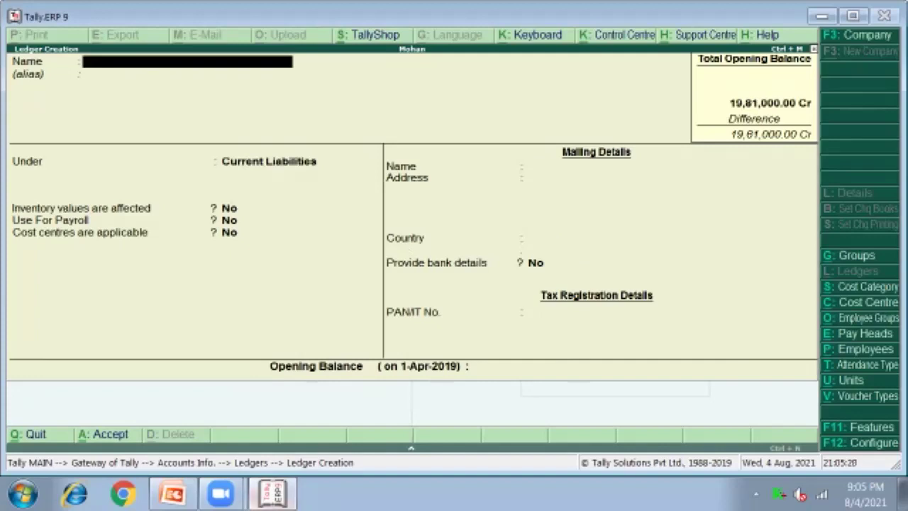
- Check the next balance sheet item in PowerPoint and name the new Tally ledger Profit & Loss, with no alias
click(173, 495)
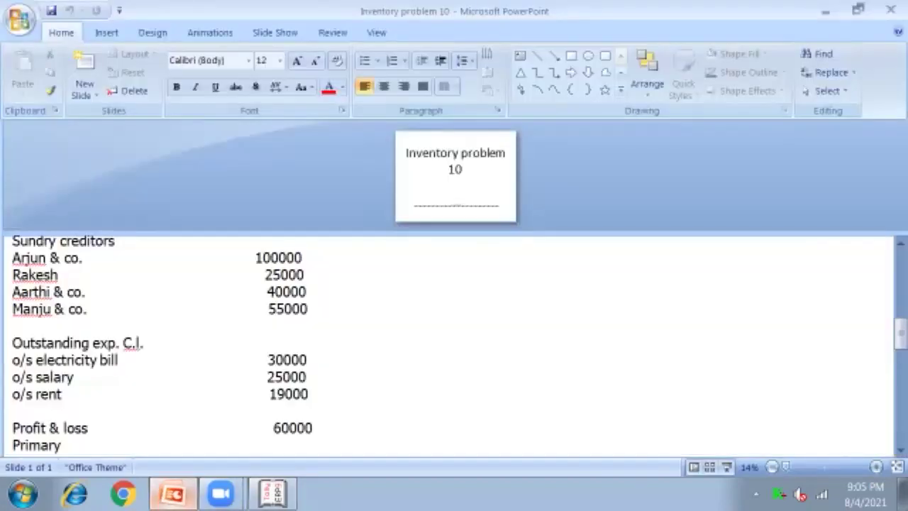
scroll(454, 348, down, 2)
scroll(454, 347, down, 3)
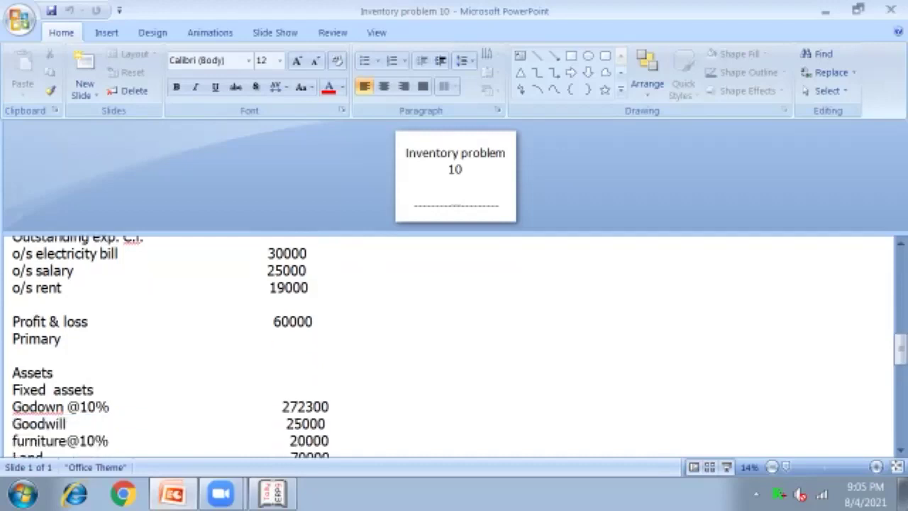
click(272, 494)
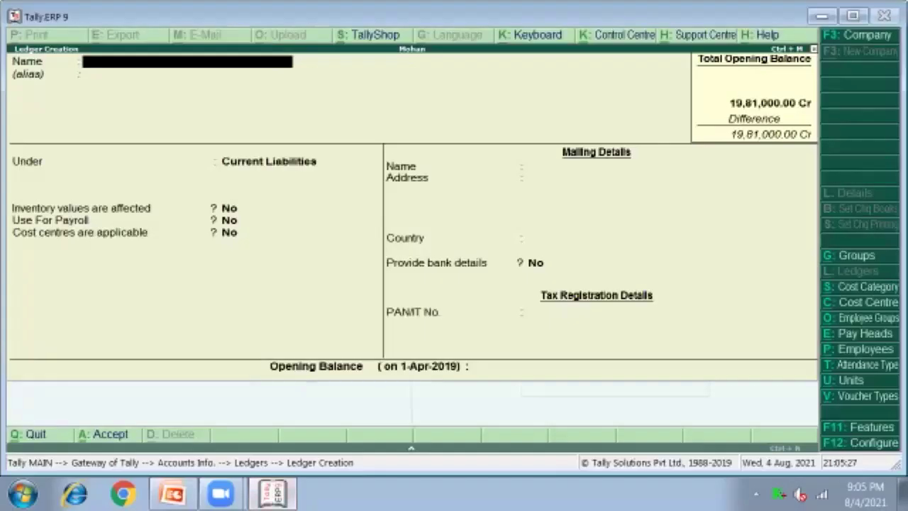
text(Profit & Loss)
key(Return)
key(Return)
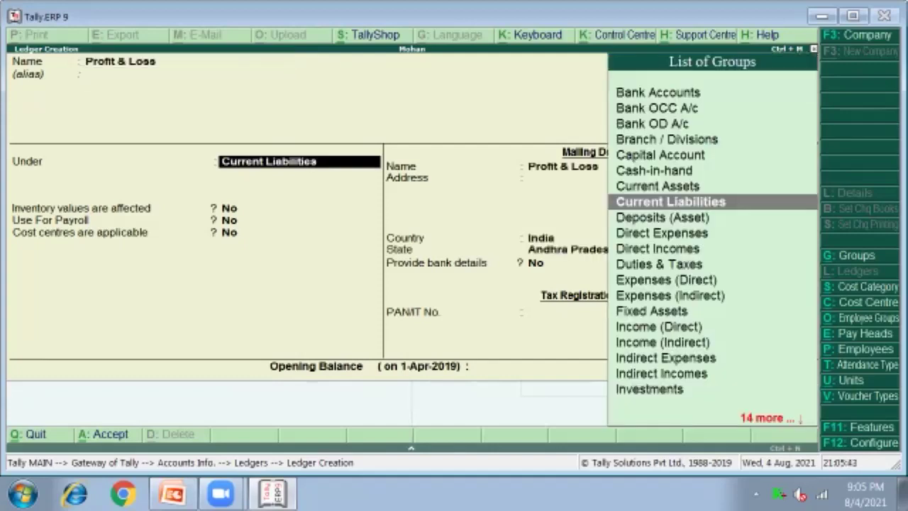
- Start a new group from the ledger's parent group choice and name it Profit & Loss, with no alias
text(P)
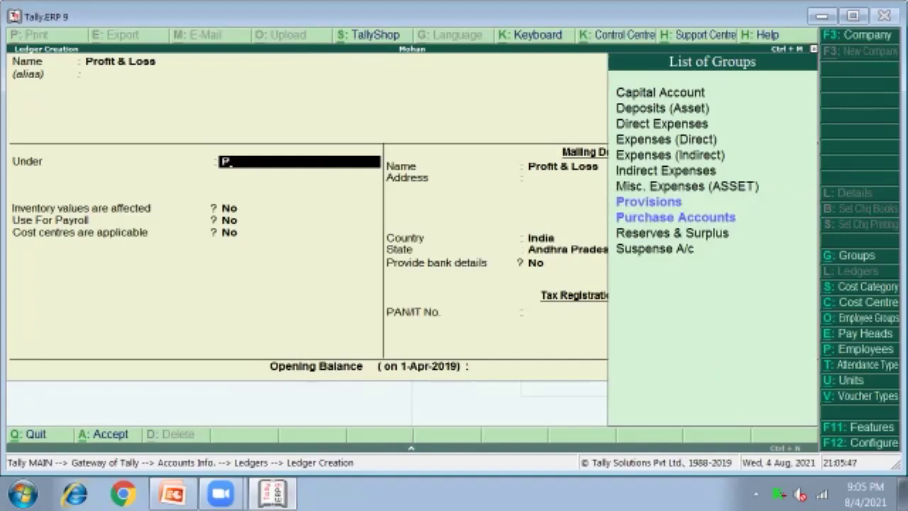
key(BackSpace)
key(alt+c)
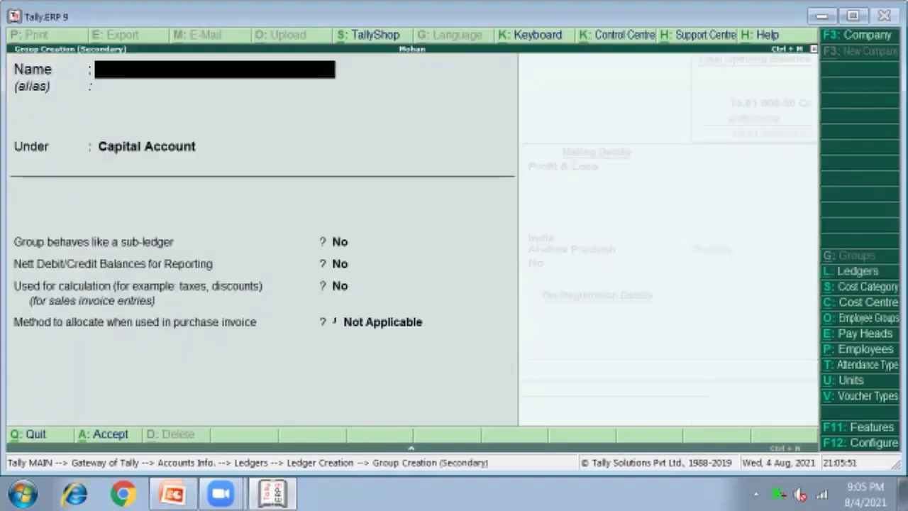
text(Profit)
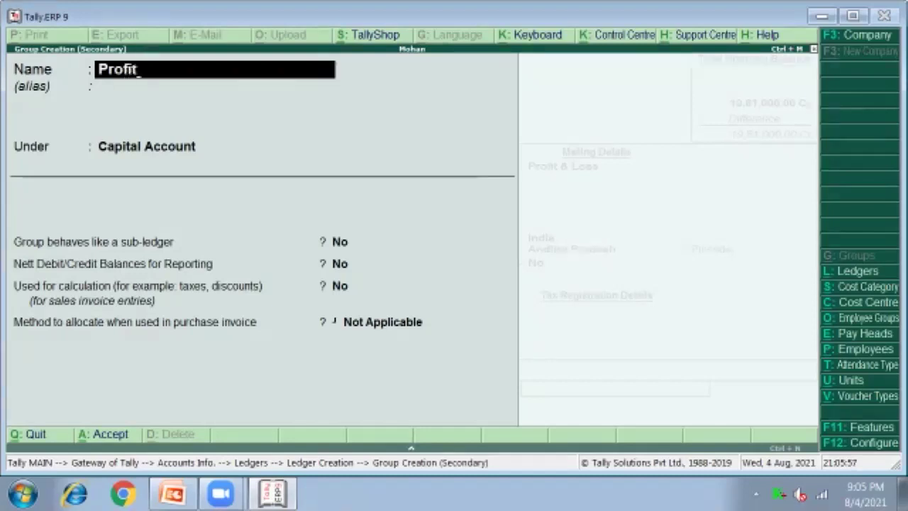
text( & Loss)
key(Return)
key(Return)
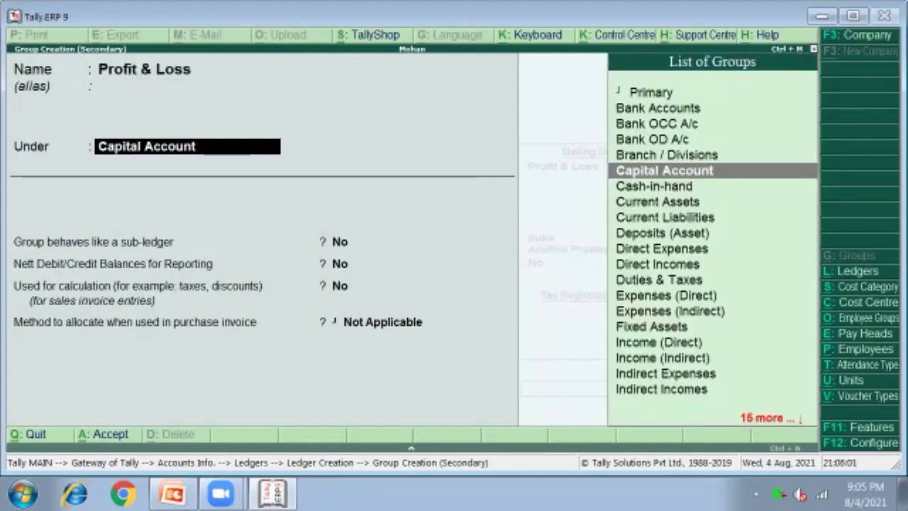
- Place the Profit & Loss group under Primary with nature Liabilities, keep the other defaults and save it
key(Up)
key(Up)
key(Up)
key(Up)
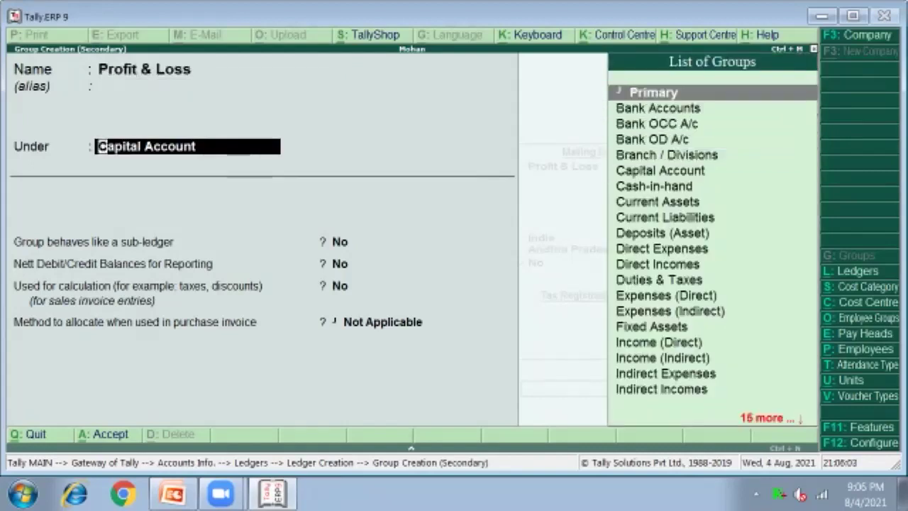
key(Return)
key(Return)
key(Return)
key(Return)
key(Return)
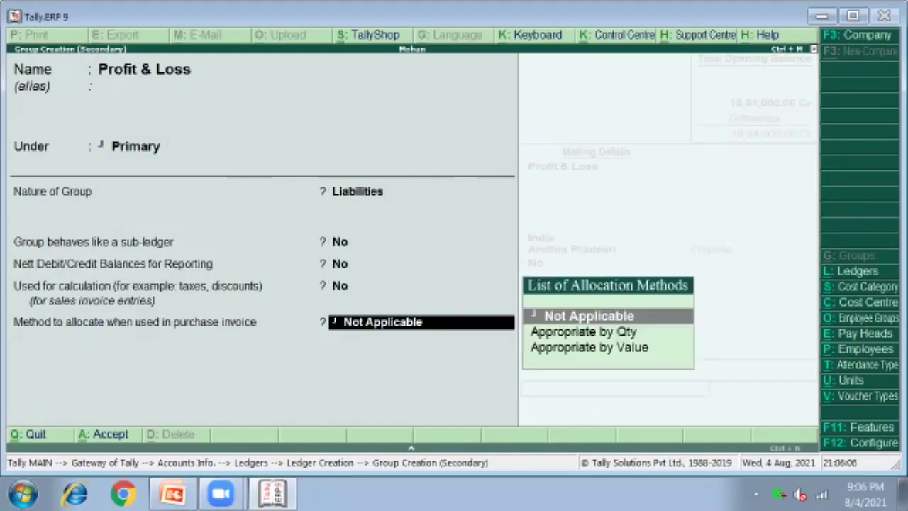
key(Return)
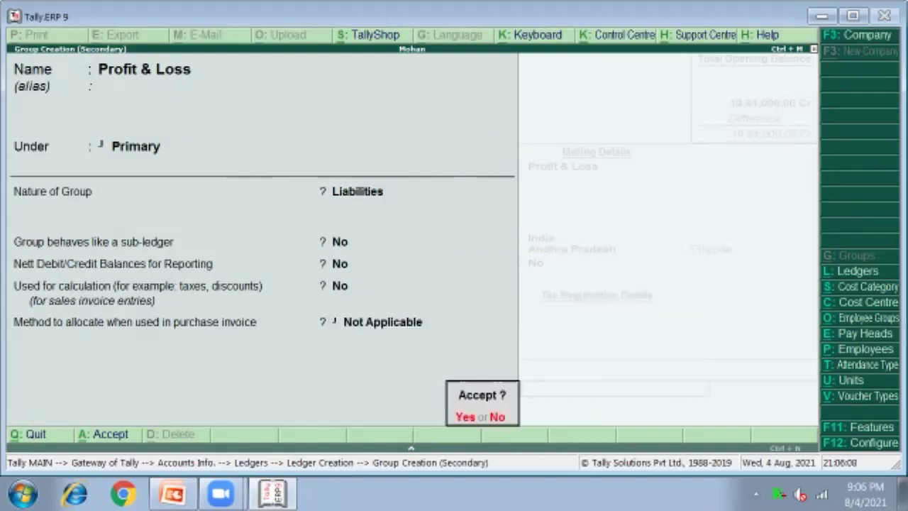
key(Return)
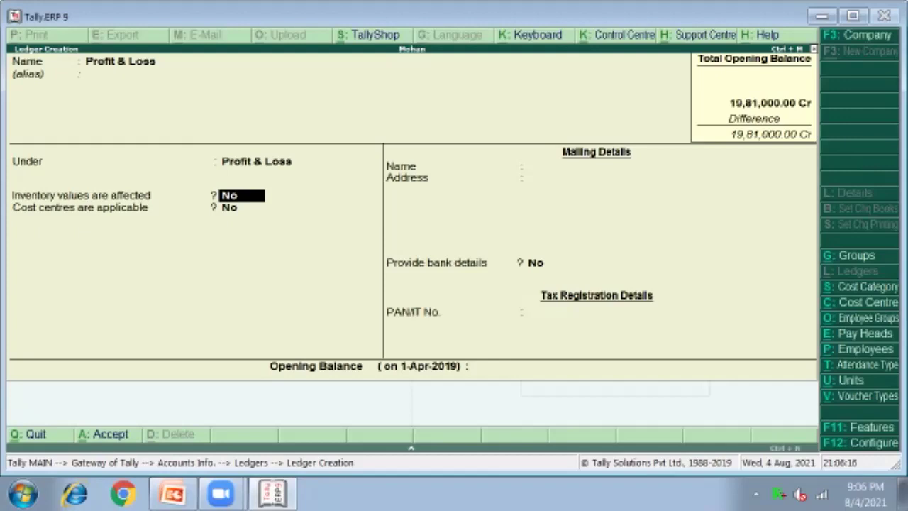
- Replace the ledger's parent with a newly created group named Primary, under Primary with nature Liabilities and the other settings at their defaults
click(298, 161)
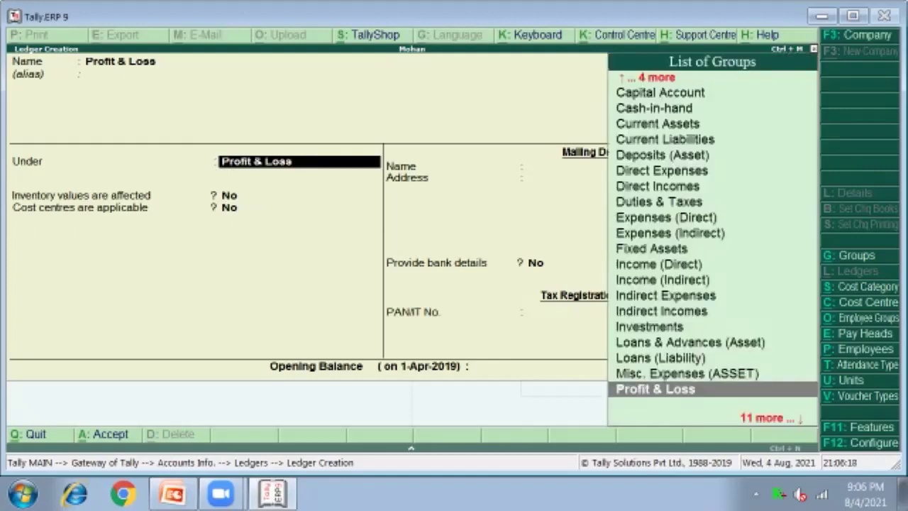
key(alt+c)
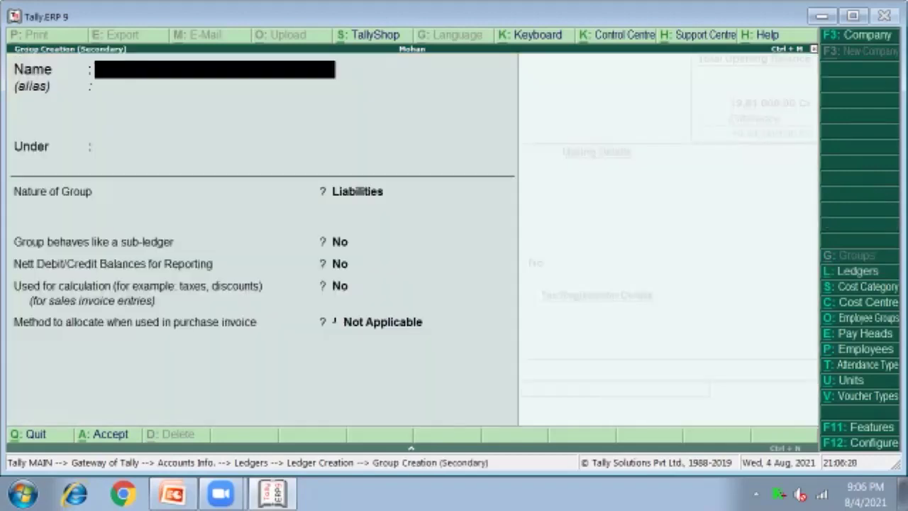
text(Primary)
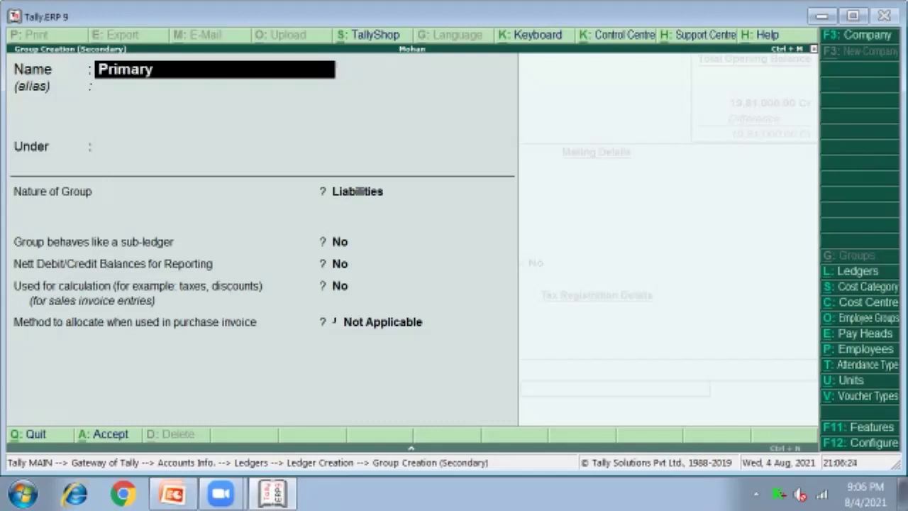
key(Return)
key(Return)
key(Return)
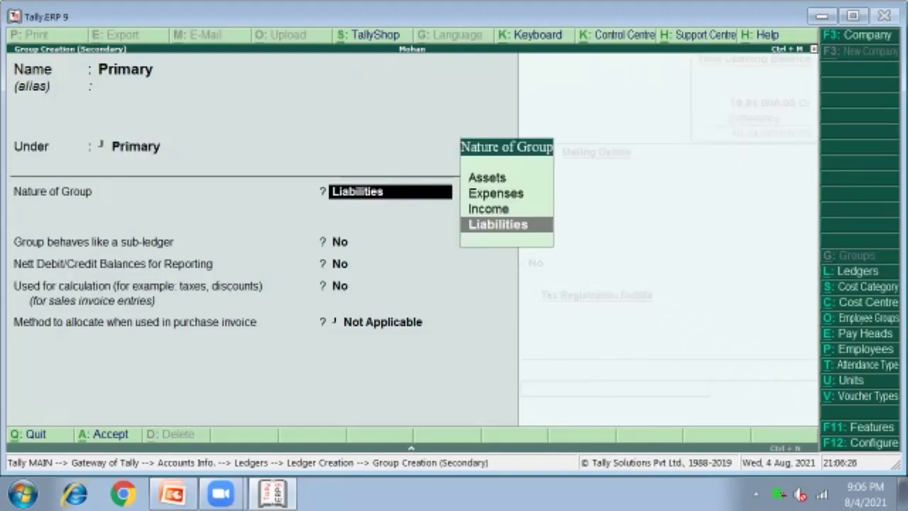
key(Return)
key(Return)
key(Return)
key(Return)
key(Return)
key(Return)
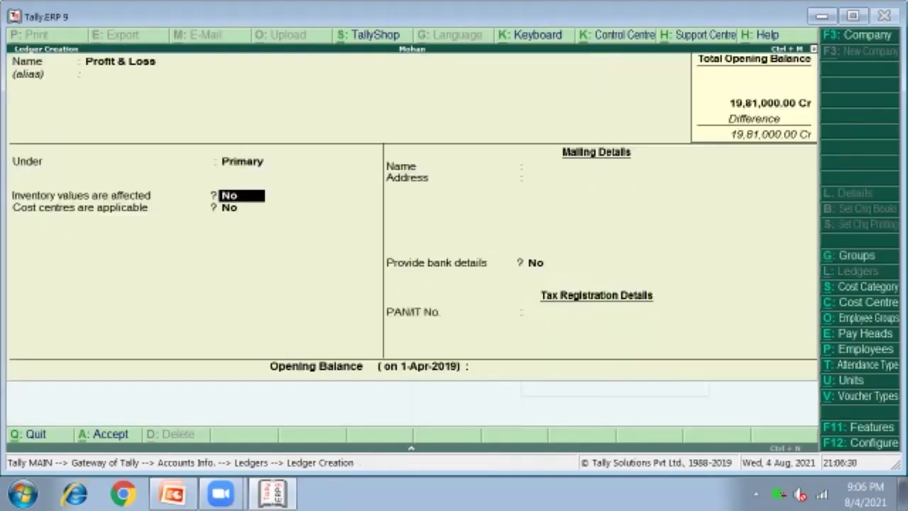
- Keep the Profit & Loss ledger's remaining defaults, enter the opening balance of 60,000 Cr from the PowerPoint problem and save the ledger
key(Return)
key(Return)
key(Return)
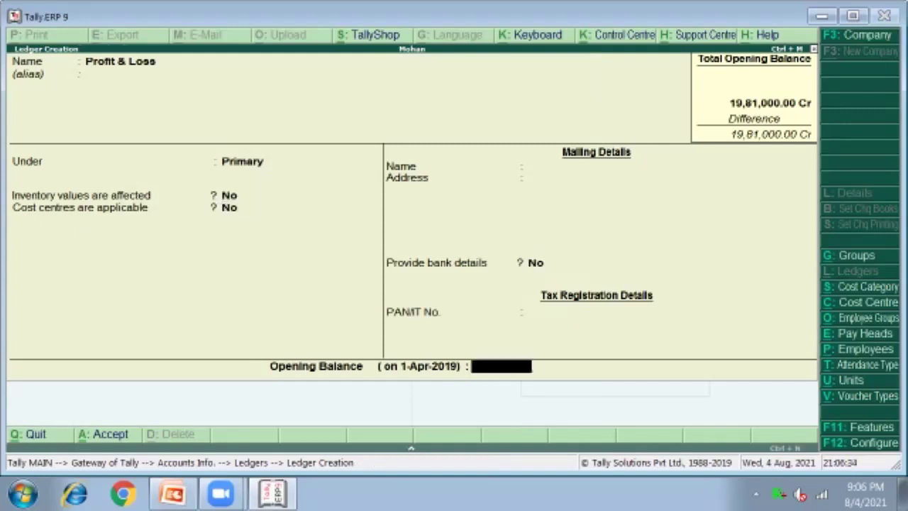
click(172, 493)
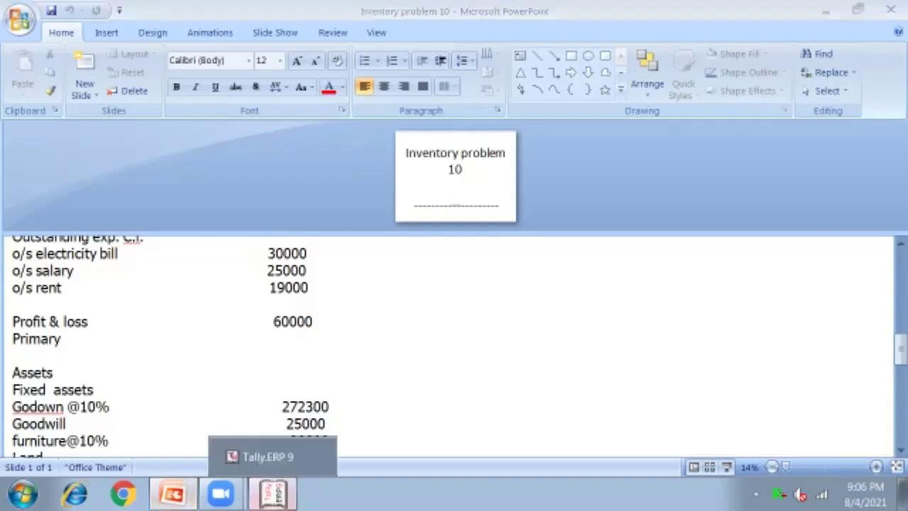
click(273, 493)
text(60000)
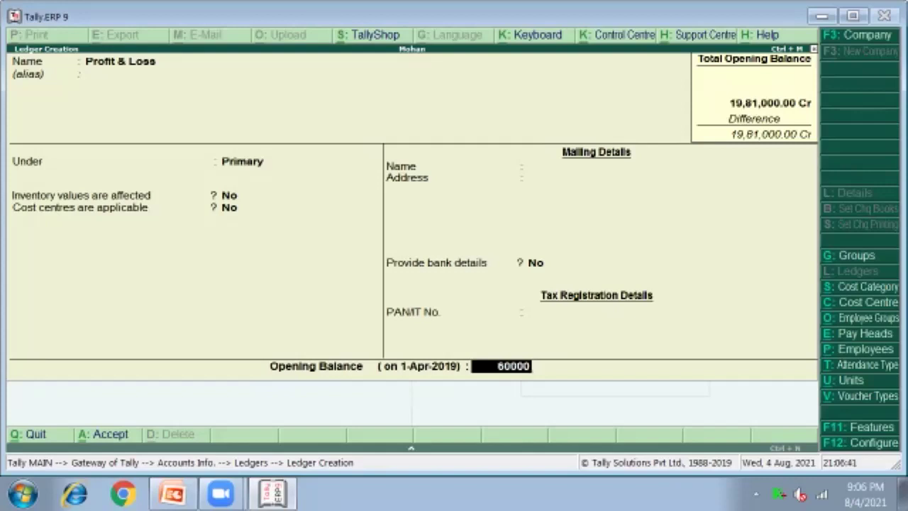
key(Return)
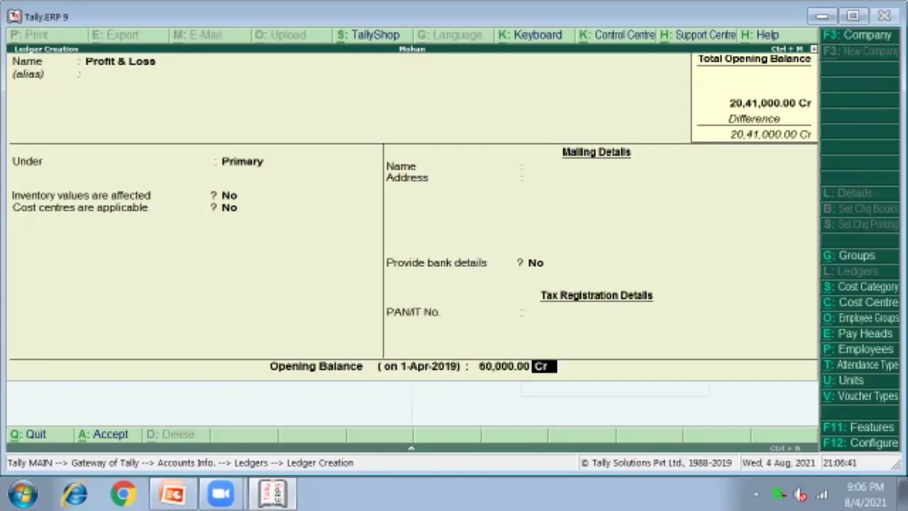
key(Return)
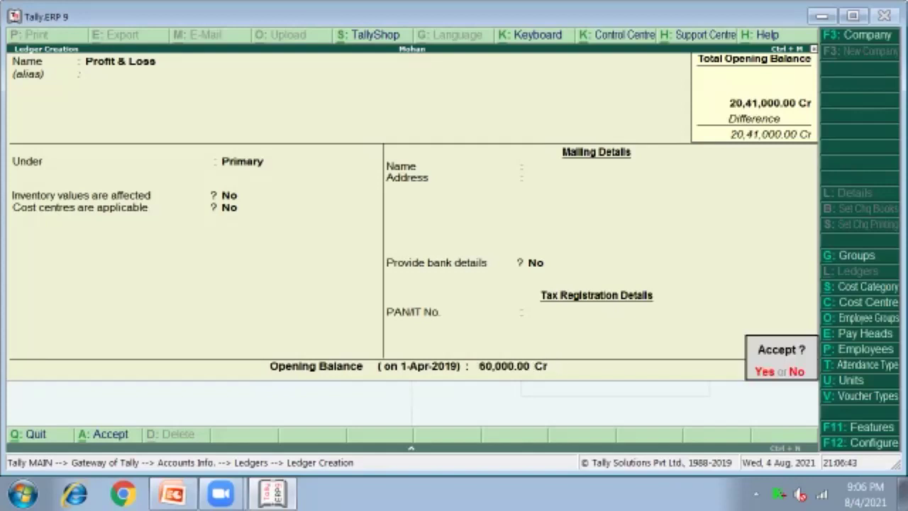
key(y)
- Check the fixed assets list in the PowerPoint problem and name the new Tally ledger Godown, with no alias
click(172, 493)
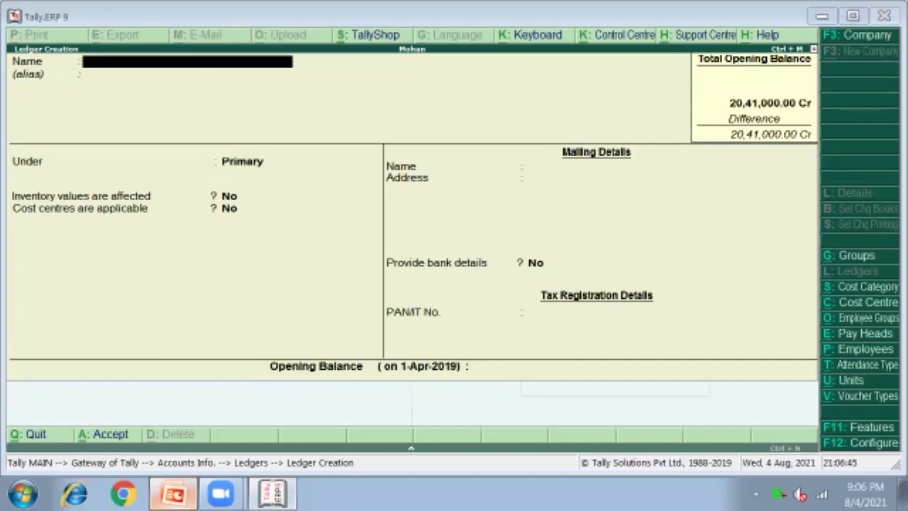
scroll(454, 347, down, 2)
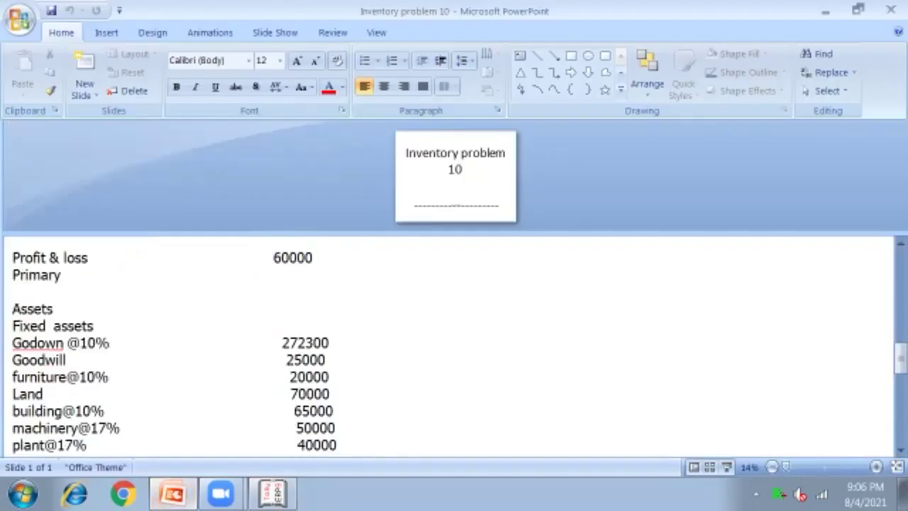
mouse_move(272, 493)
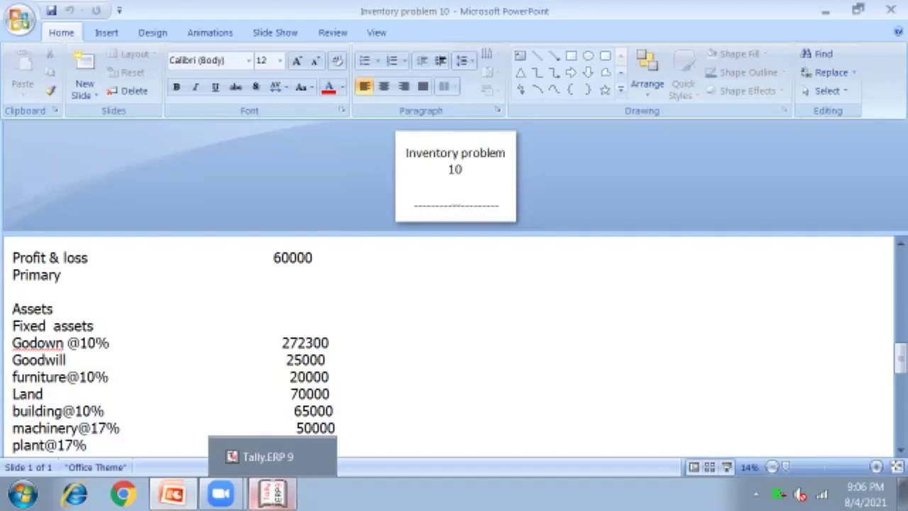
click(257, 505)
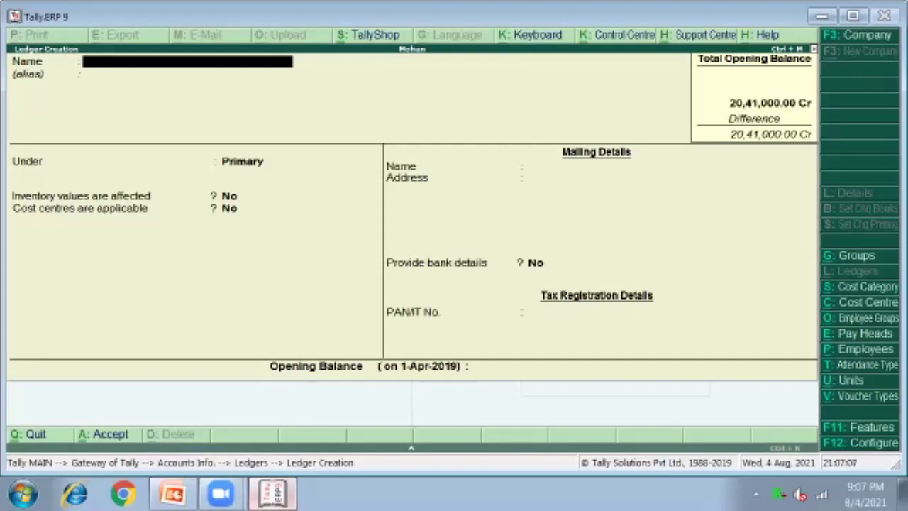
text(Godown)
key(Return)
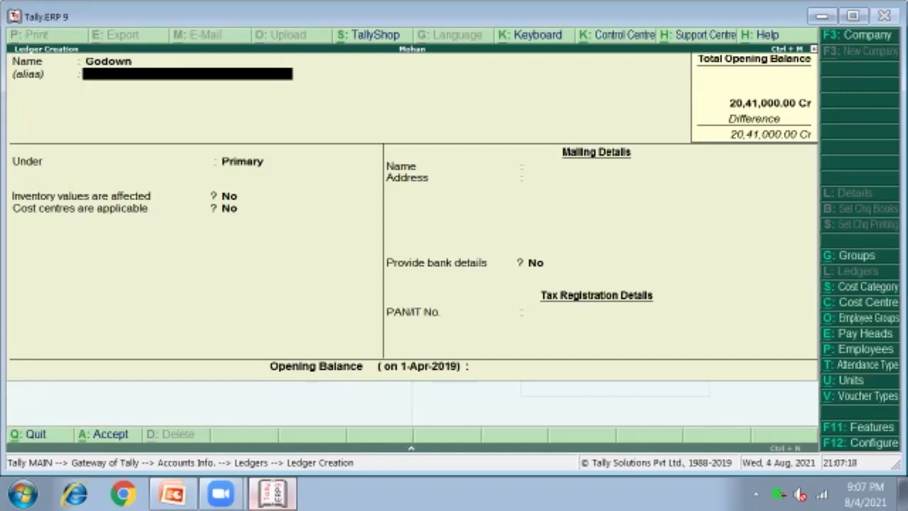
key(Return)
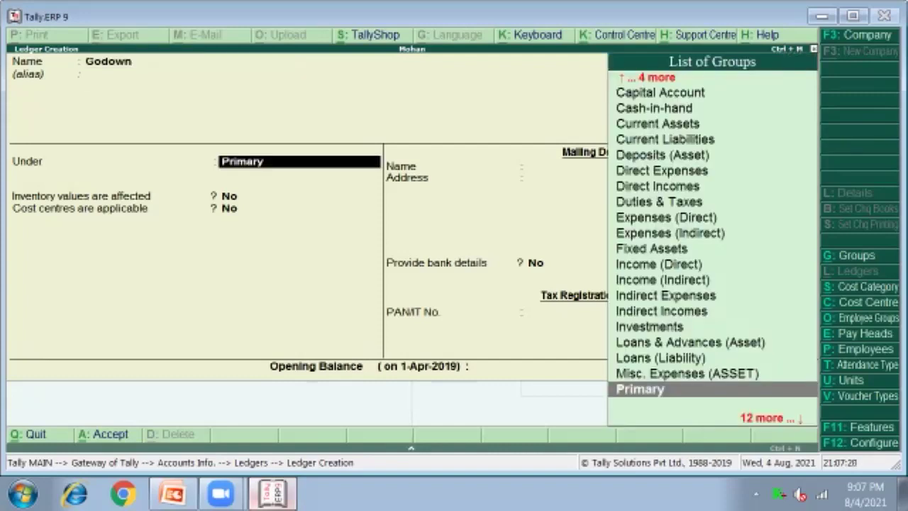
- Place the Godown ledger under Fixed Assets and keep the remaining settings at their defaults up to the opening balance
key(Up)
key(Up)
key(Up)
key(Up)
key(Up)
key(Up)
key(Up)
key(Up)
key(Up)
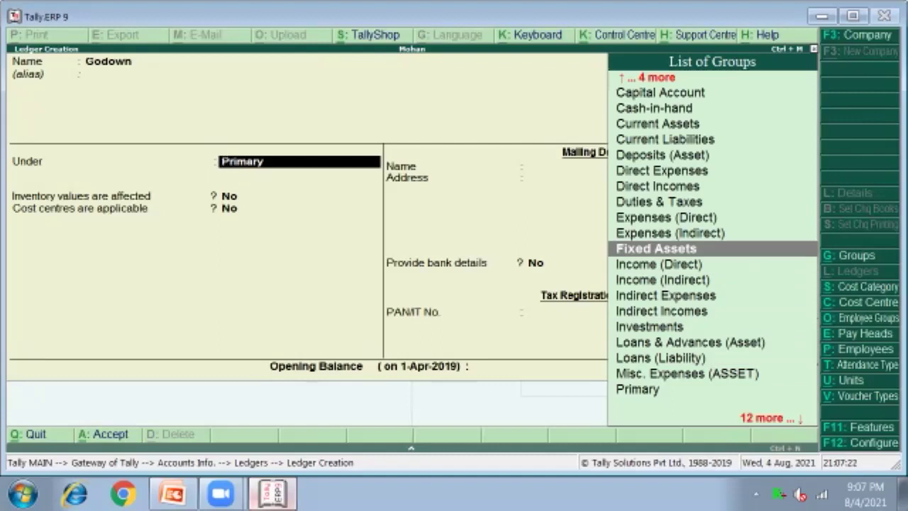
key(Return)
key(Return)
key(Return)
key(Return)
key(Return)
key(Return)
key(Return)
key(Return)
key(Return)
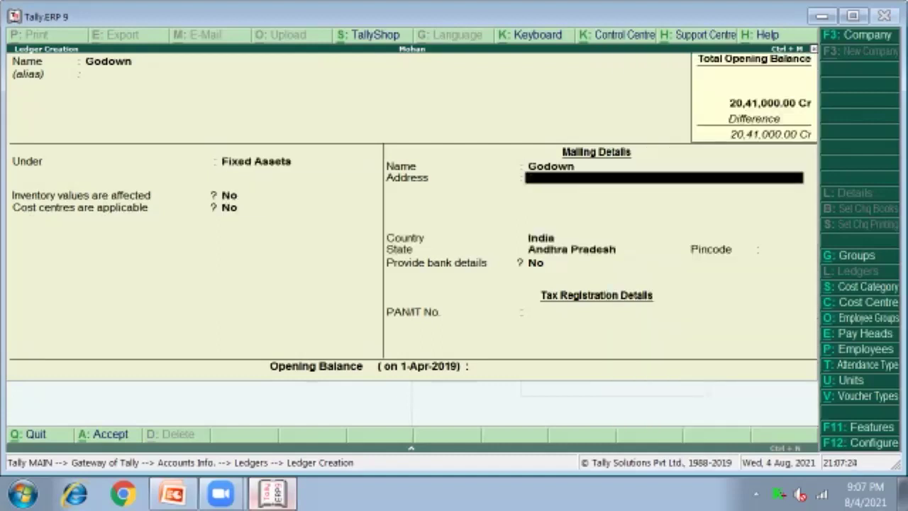
key(Return)
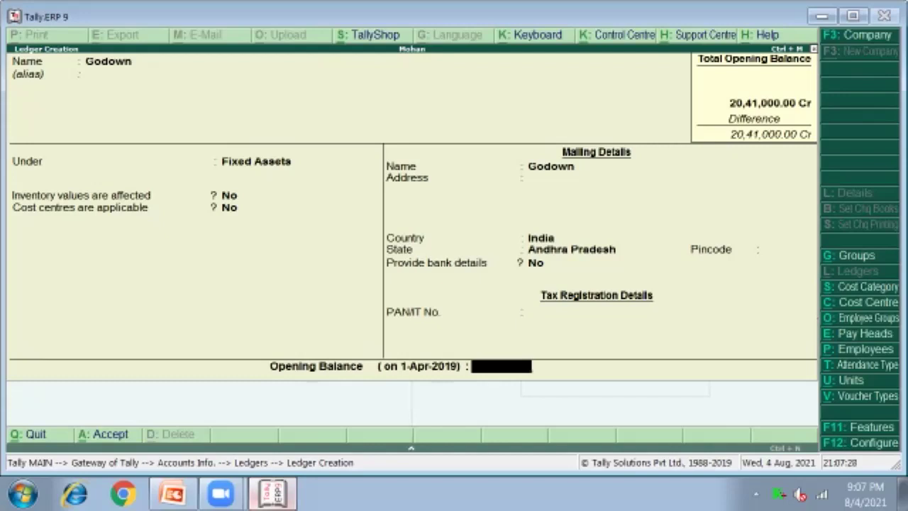
- Check the Godown figure in the PowerPoint problem and compute 272300*10% in Tally's built-in calculator
key(ctrl+n)
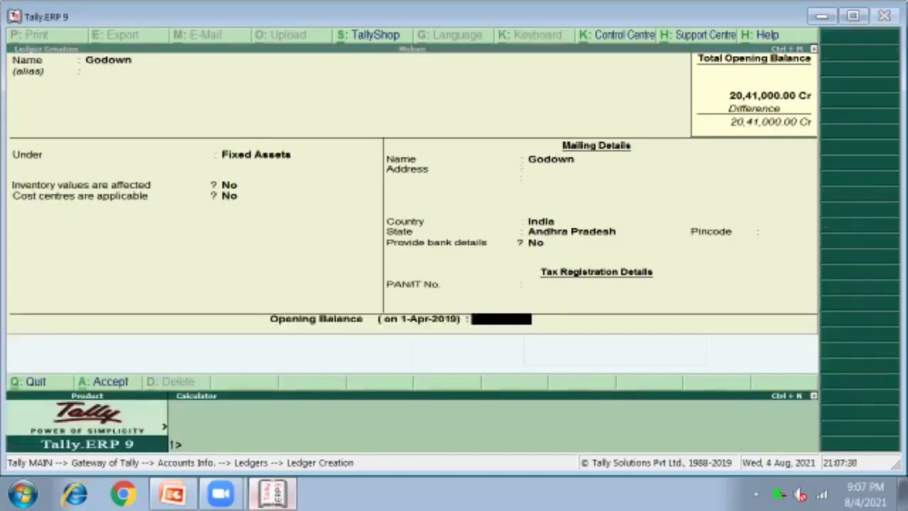
click(172, 494)
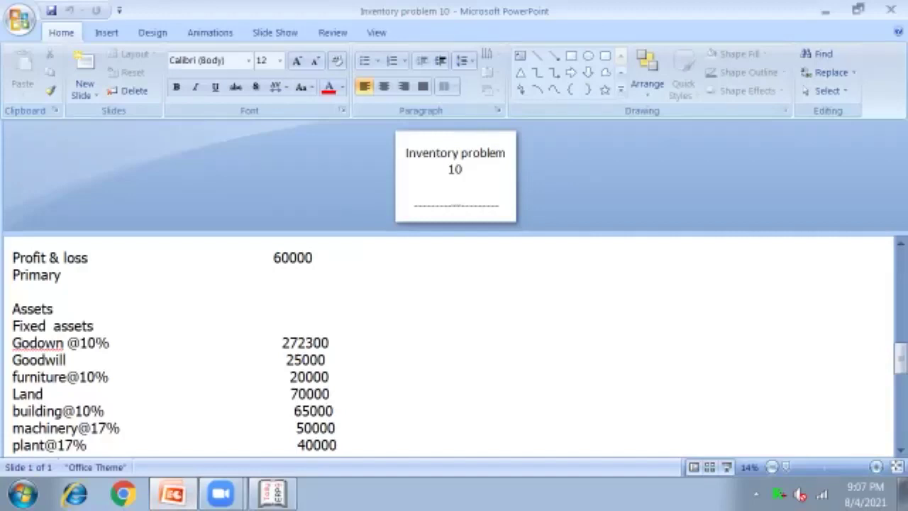
click(273, 494)
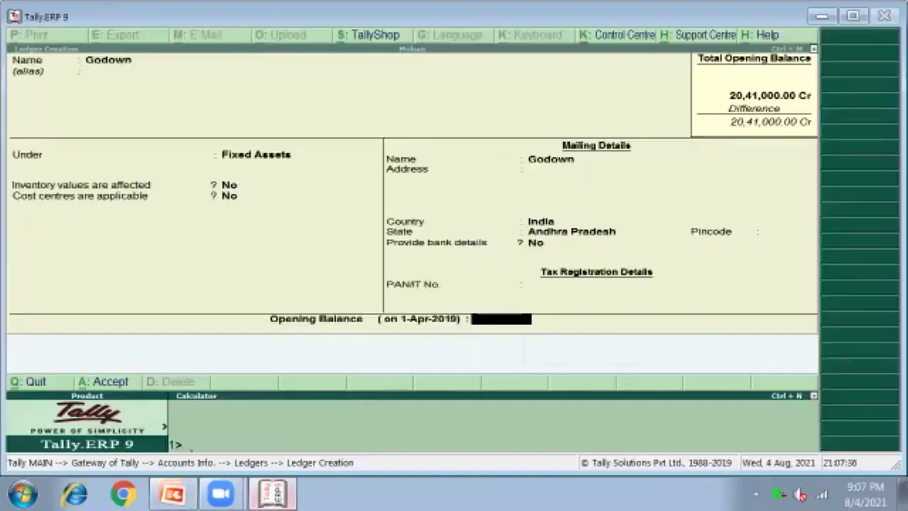
text(2)
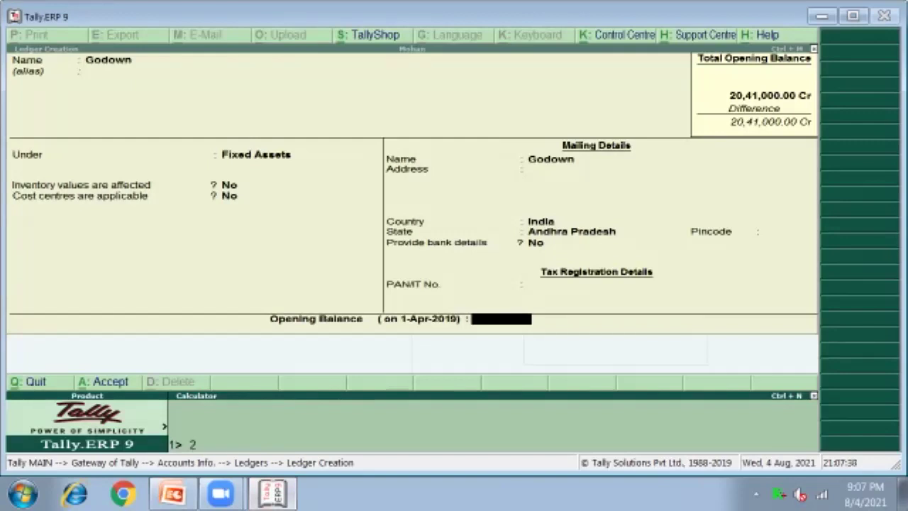
text(72300*10)
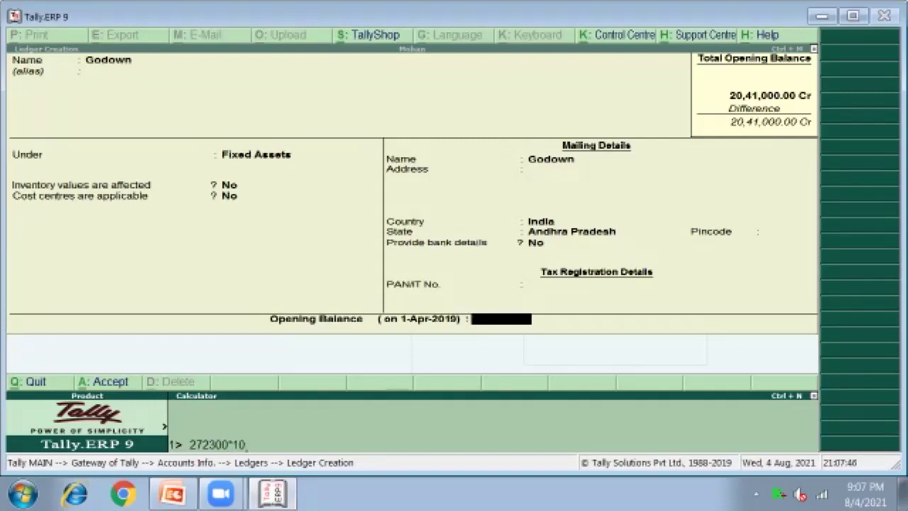
text(%)
key(Return)
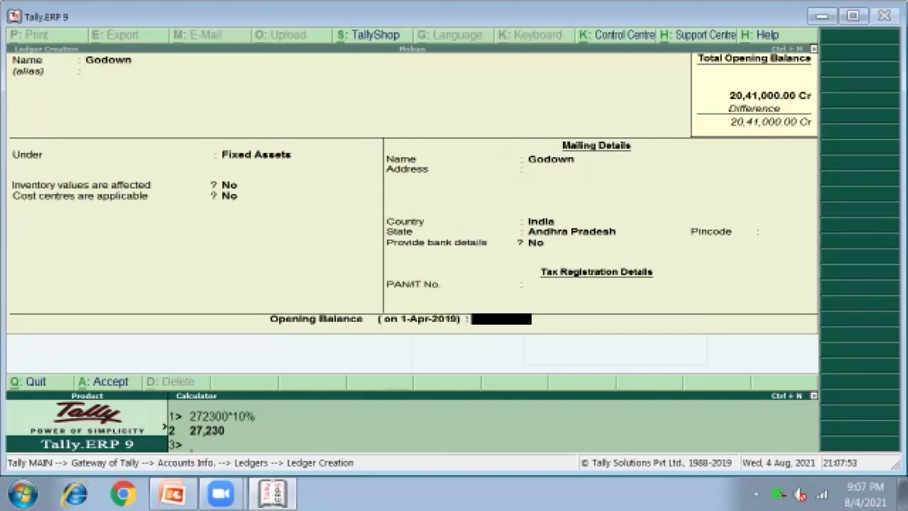
- Return to the Godown ledger, enter the opening balance of 27,230 Dr and save the ledger
key(ctrl+m)
text(27230)
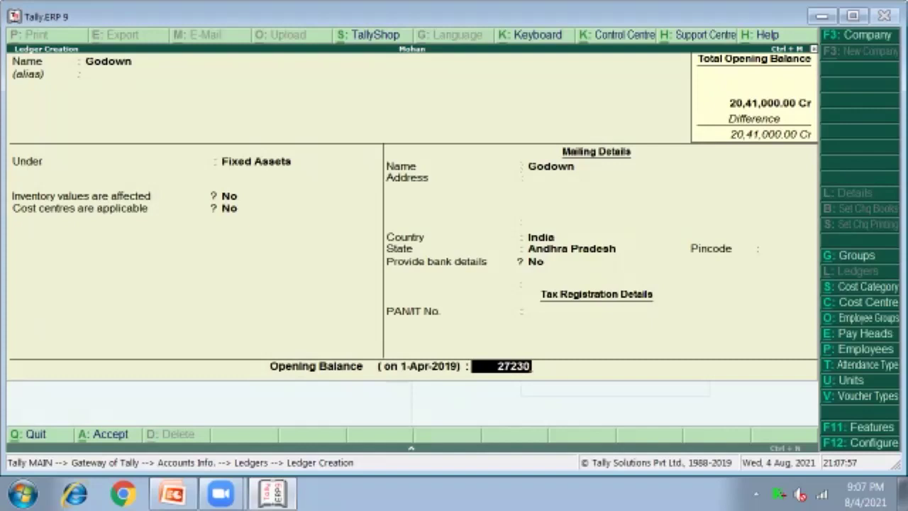
key(Return)
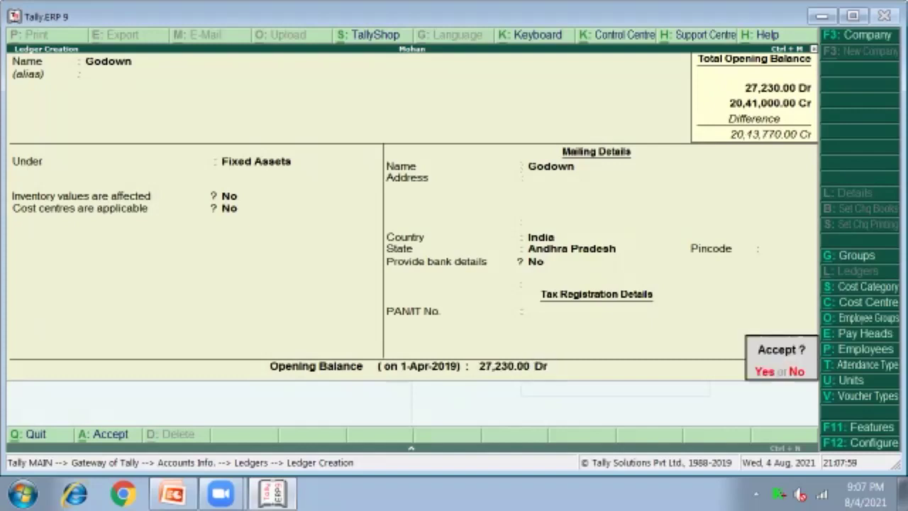
key(Return)
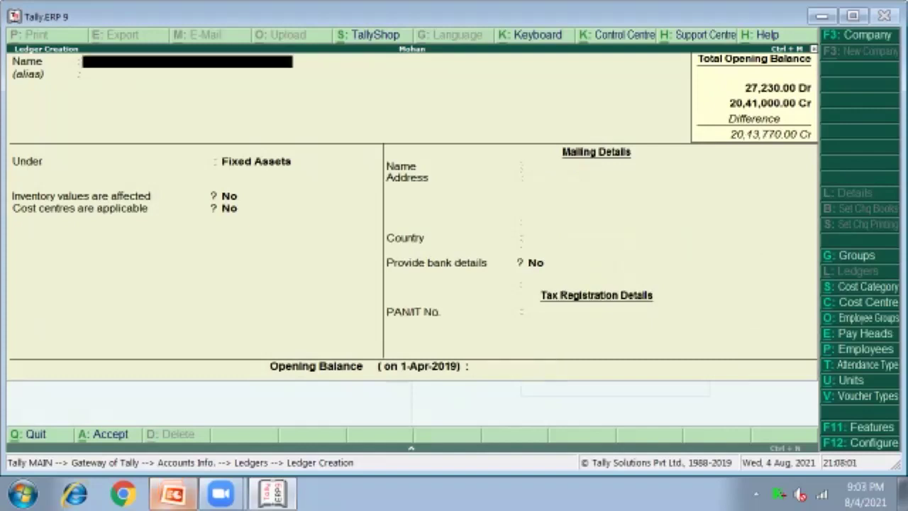
- Check the next asset in PowerPoint, name the new Tally ledger Goodwill and keep it under Fixed Assets with default details
key(alt+Tab)
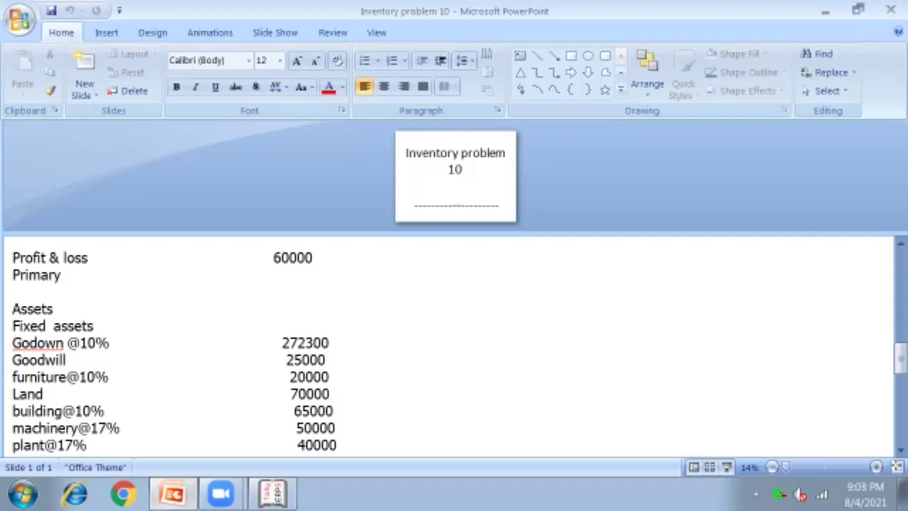
key(alt+Tab)
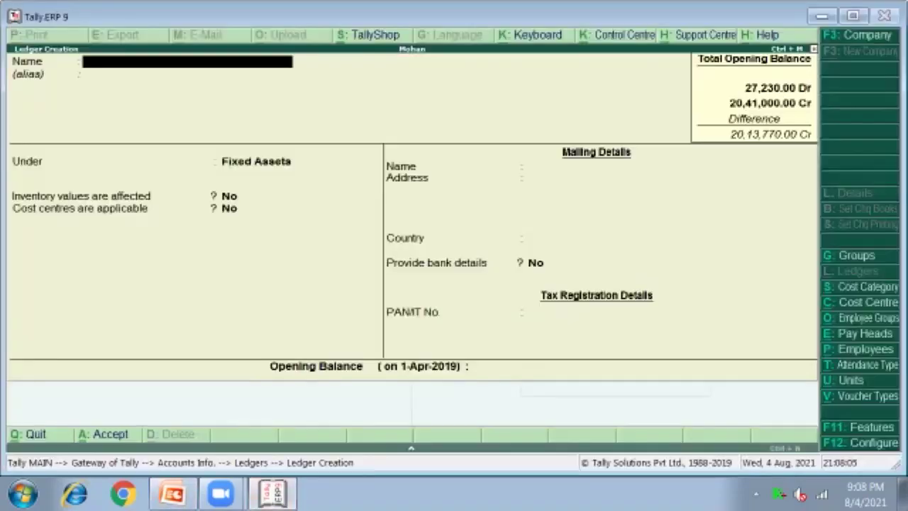
text(Goodwill)
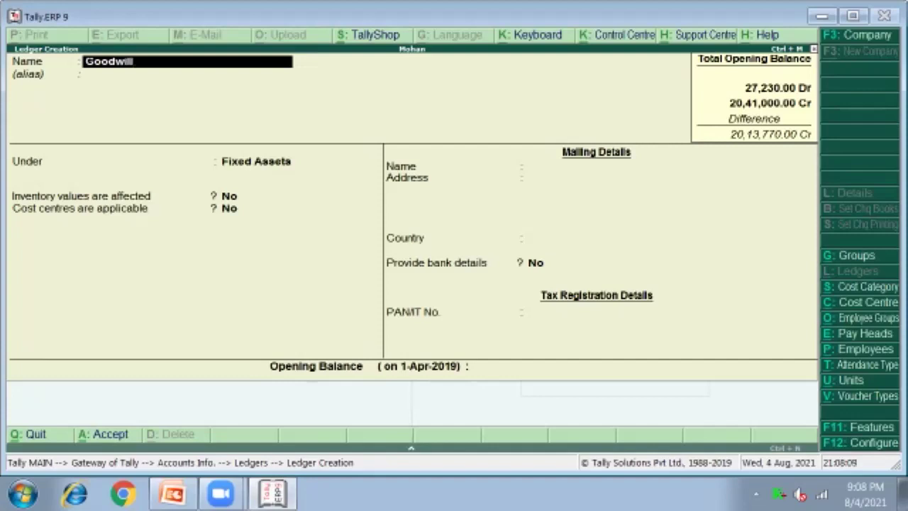
key(Return)
key(Return)
key(Return)
key(Return)
key(Return)
key(Return)
key(Return)
key(Return)
key(Return)
key(Return)
key(Return)
- Enter the Goodwill ledger's opening balance of 25,000 Dr and save it
text(25000)
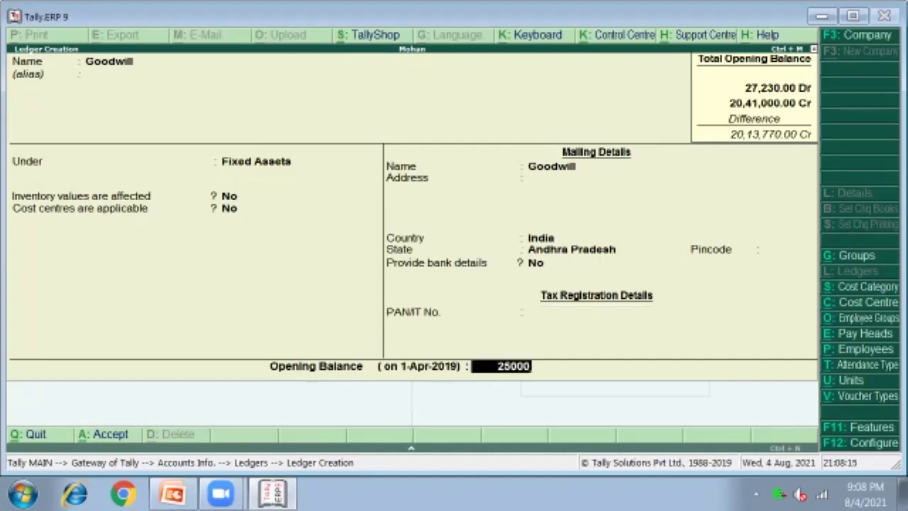
key(Return)
key(Return)
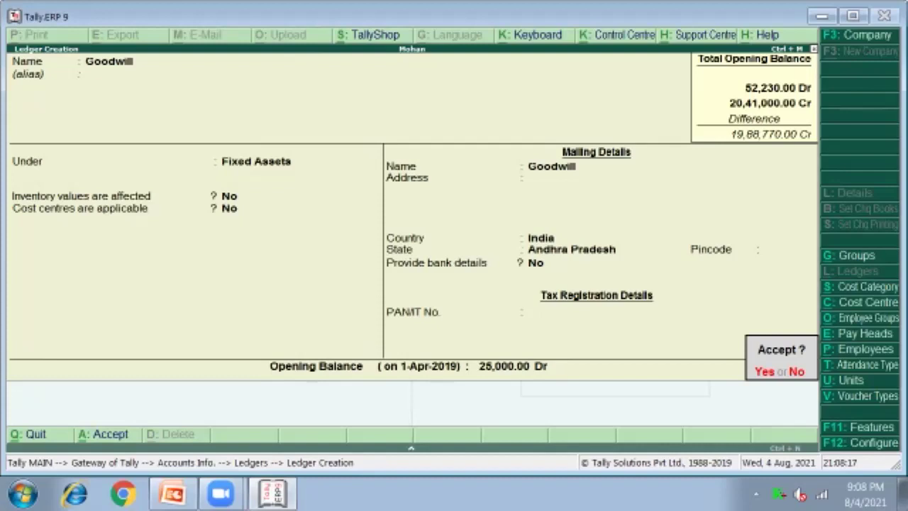
key(Return)
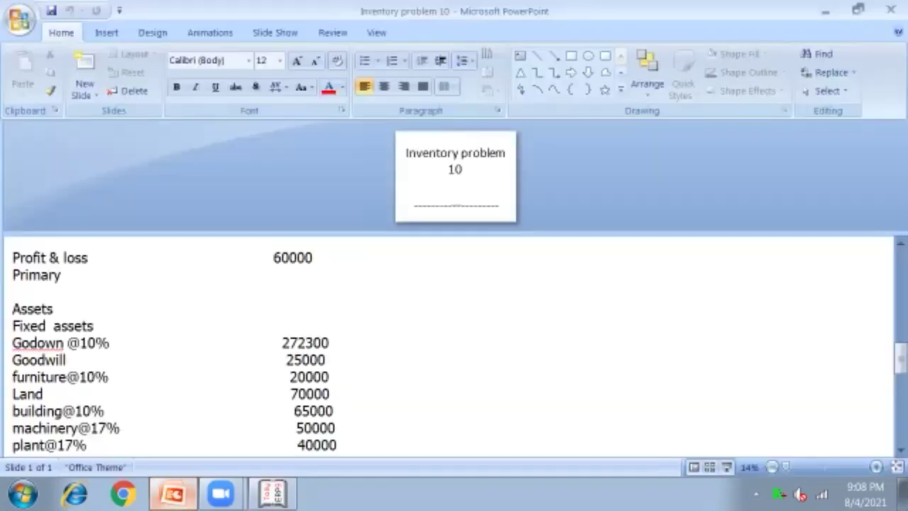
- Check the next asset in PowerPoint, name the new Tally ledger Furniture and keep Fixed Assets and the default details
click(172, 494)
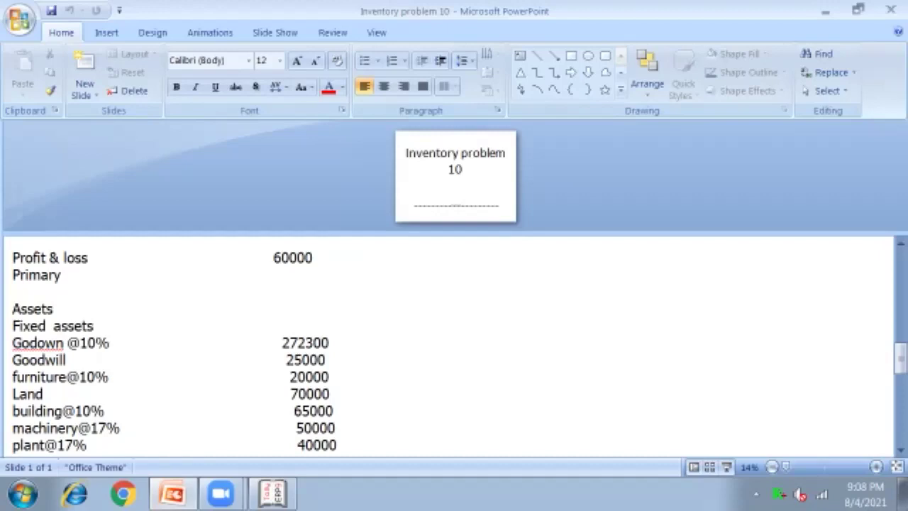
click(273, 493)
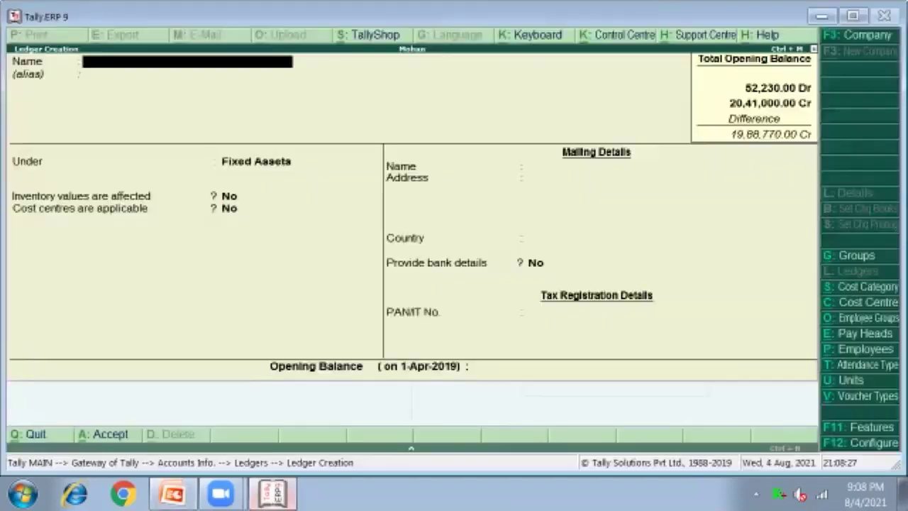
text(F)
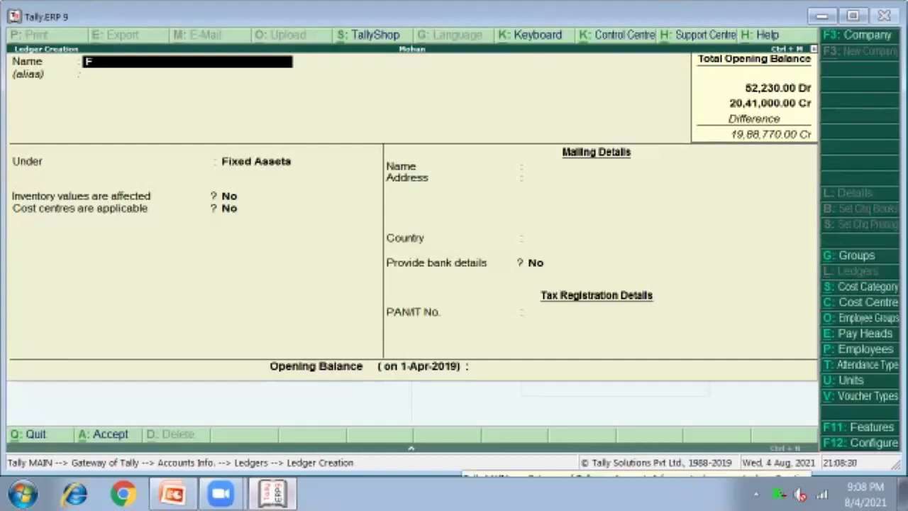
text(urniture)
key(Return)
key(Return)
key(Return)
key(Return)
key(Return)
key(Return)
key(Return)
key(Return)
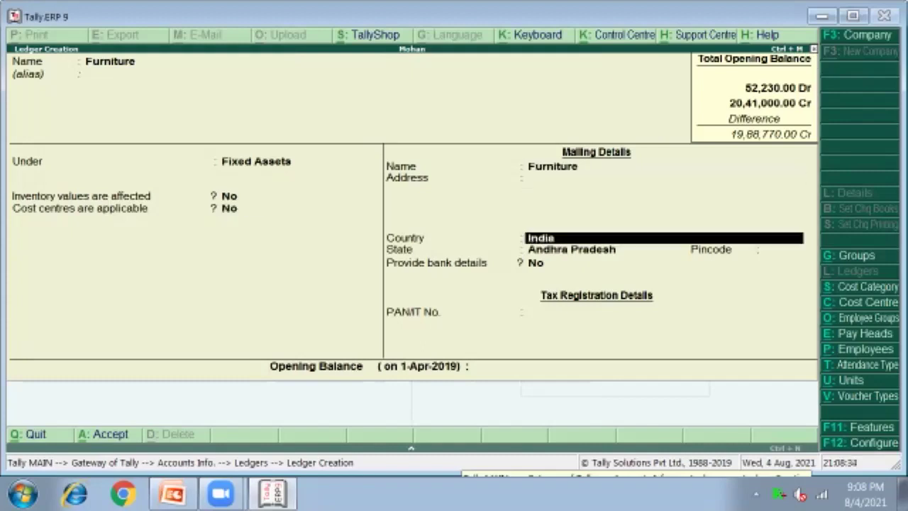
- Keep the default mailing details for the Furniture ledger, set its opening balance to 2000 Dr and save it
key(Return)
key(Return)
key(Return)
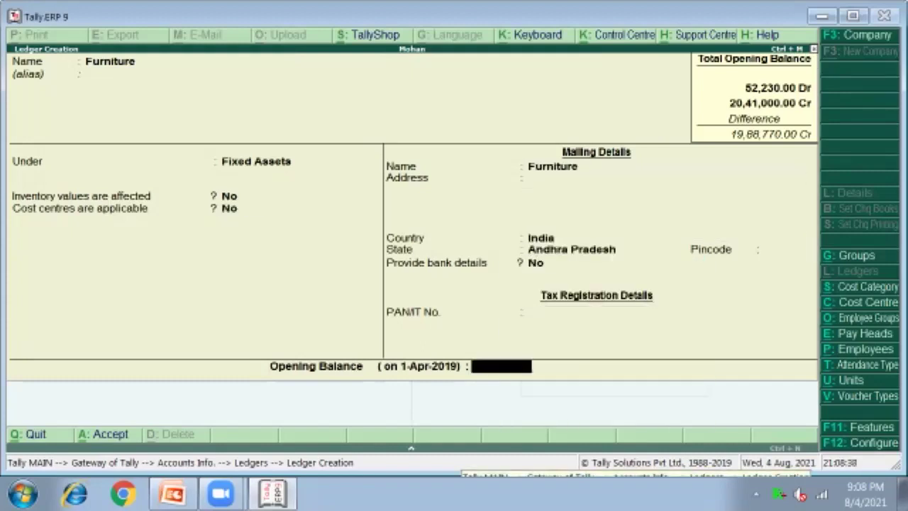
text(2000)
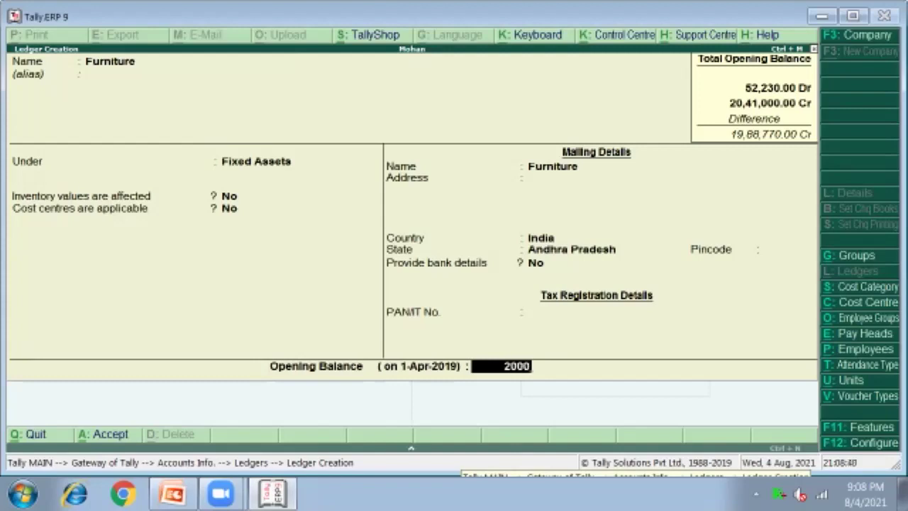
key(Return)
key(Return)
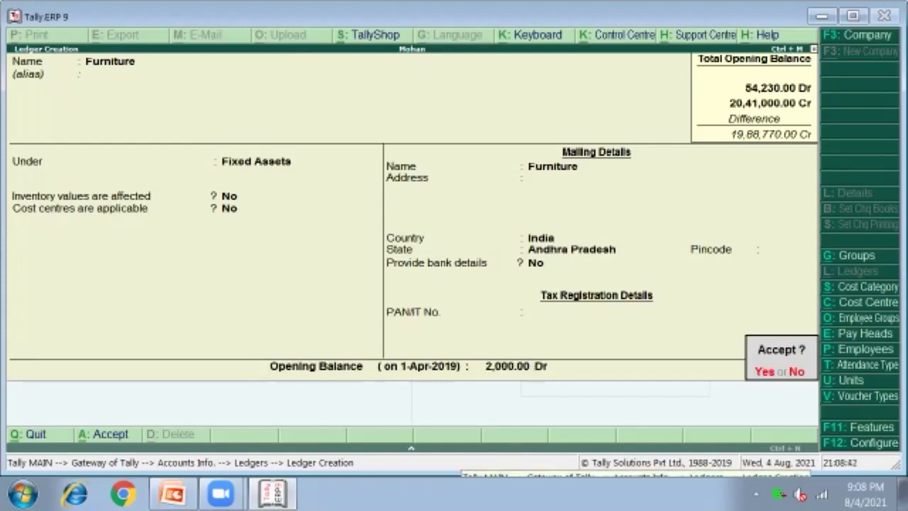
key(Return)
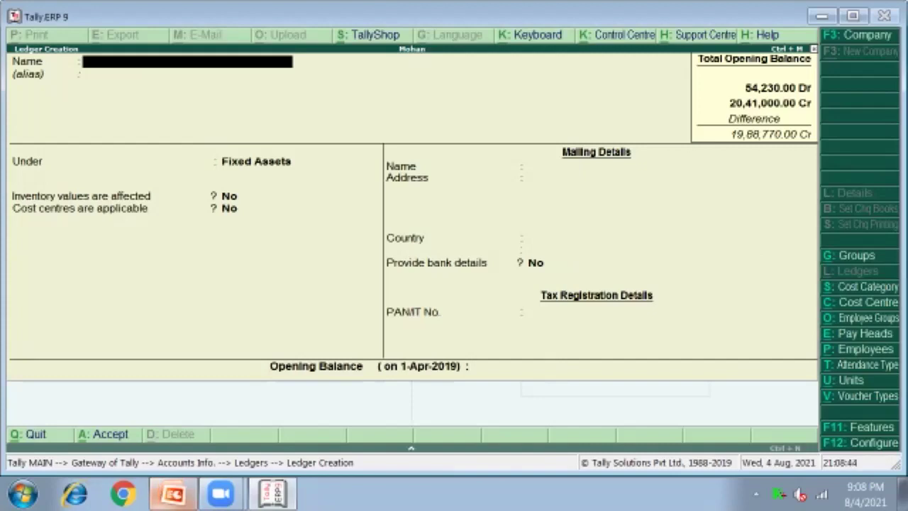
- Check the fixed assets list in the PowerPoint problem, then name the new Tally ledger Land under Fixed Assets with default details
click(172, 495)
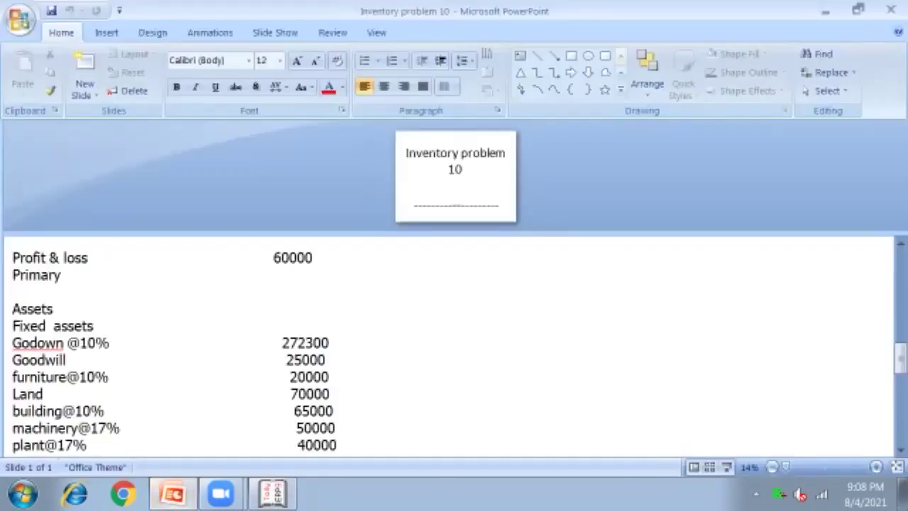
click(272, 495)
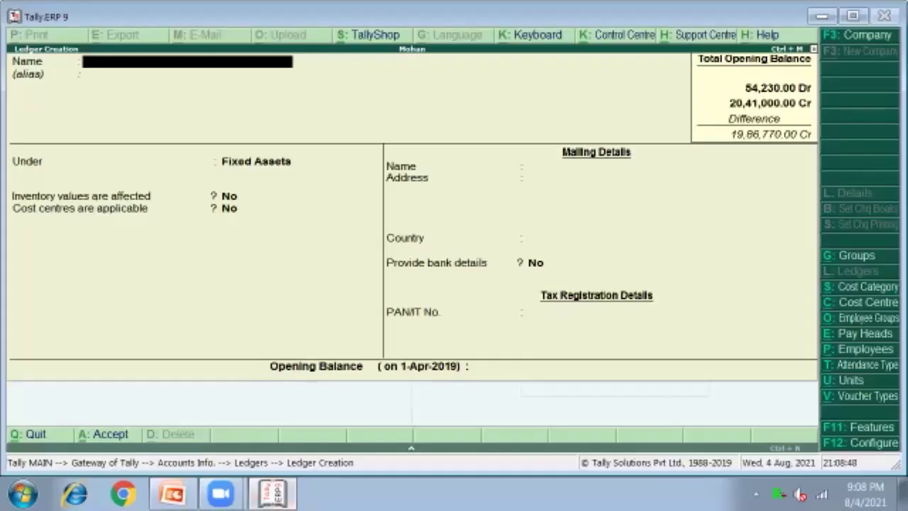
text(Land)
key(Return)
key(Return)
key(Return)
key(Return)
key(Return)
key(Return)
key(Return)
key(Return)
key(Return)
key(Return)
key(Return)
key(Return)
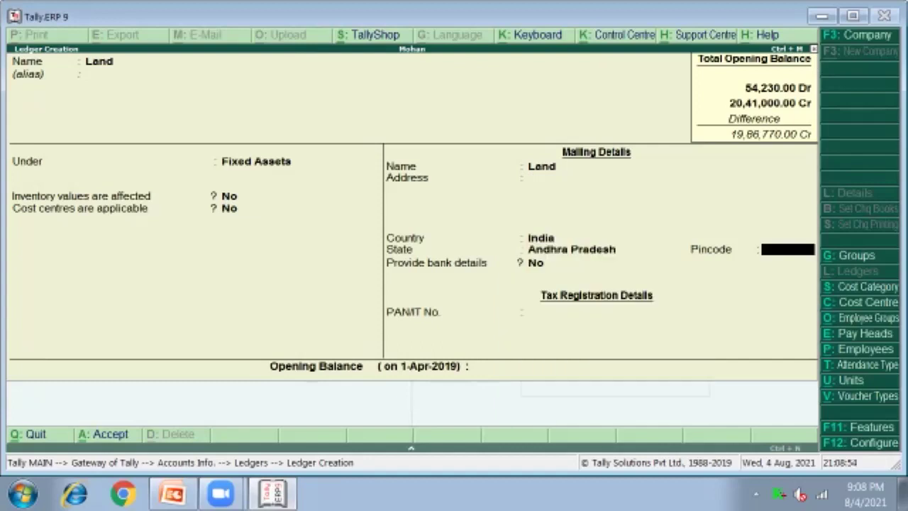
- Set the Land ledger's opening balance to 70000 Dr and save the ledger
text(70,0000)
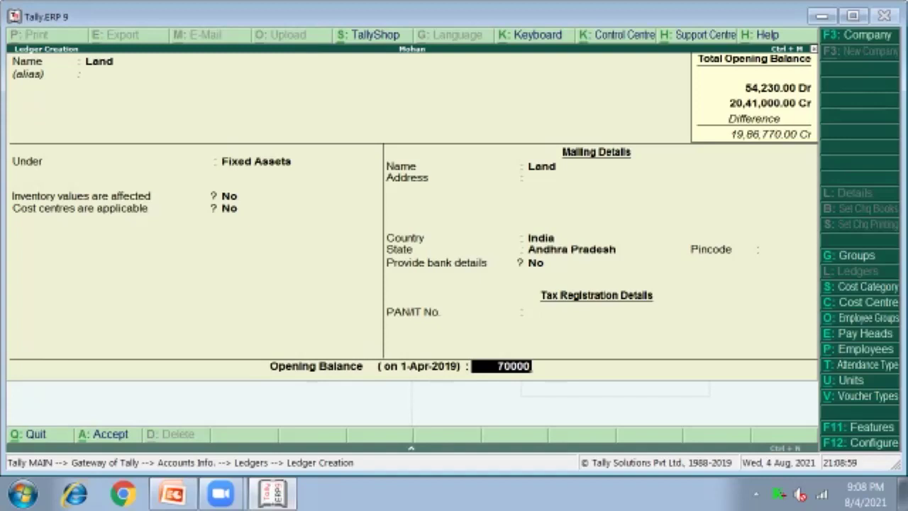
key(Return)
key(Return)
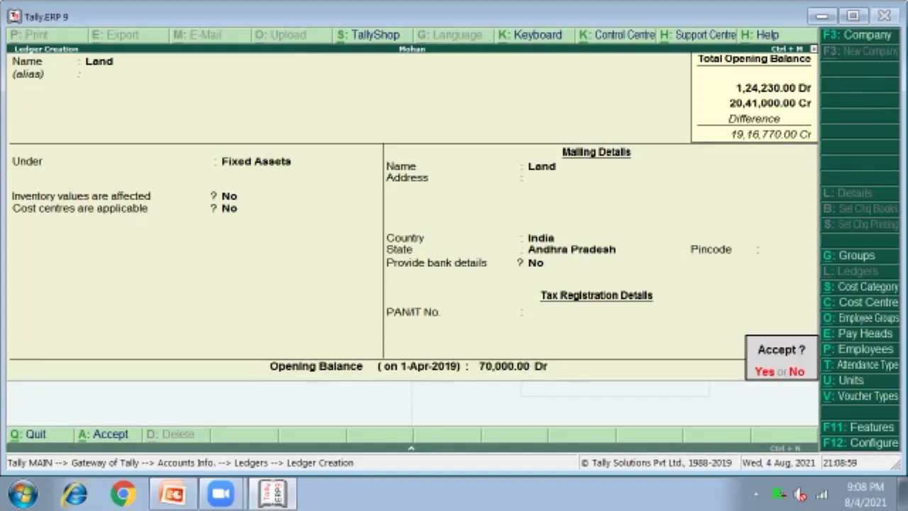
key(y)
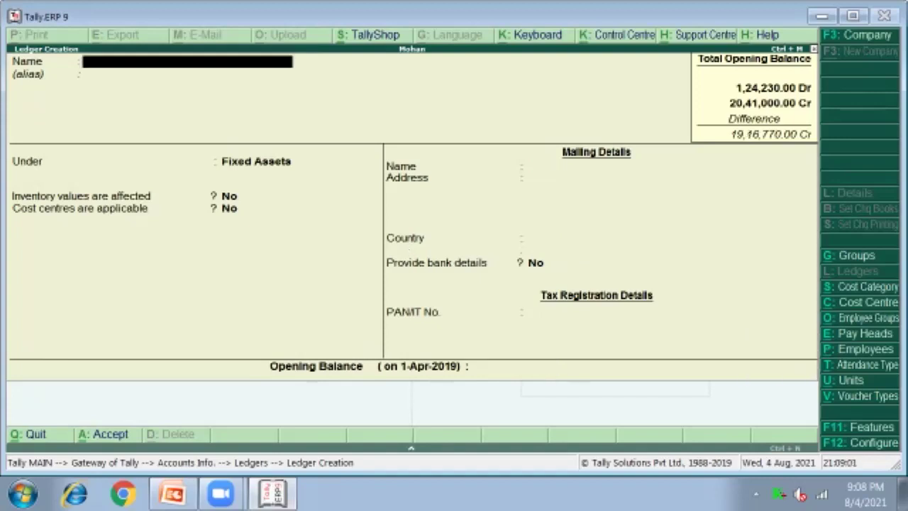
- Check the building entry in the PowerPoint problem, then name the new Tally ledger Building under Fixed Assets with default details
click(171, 495)
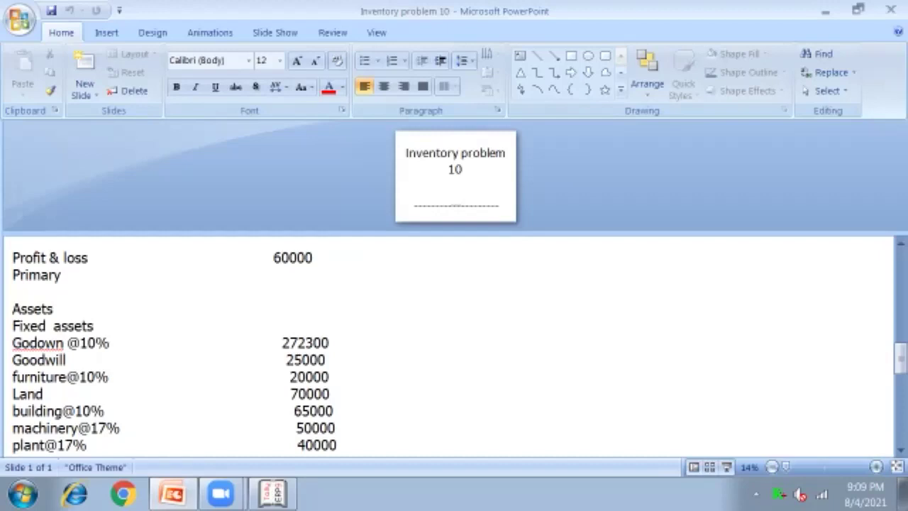
click(272, 495)
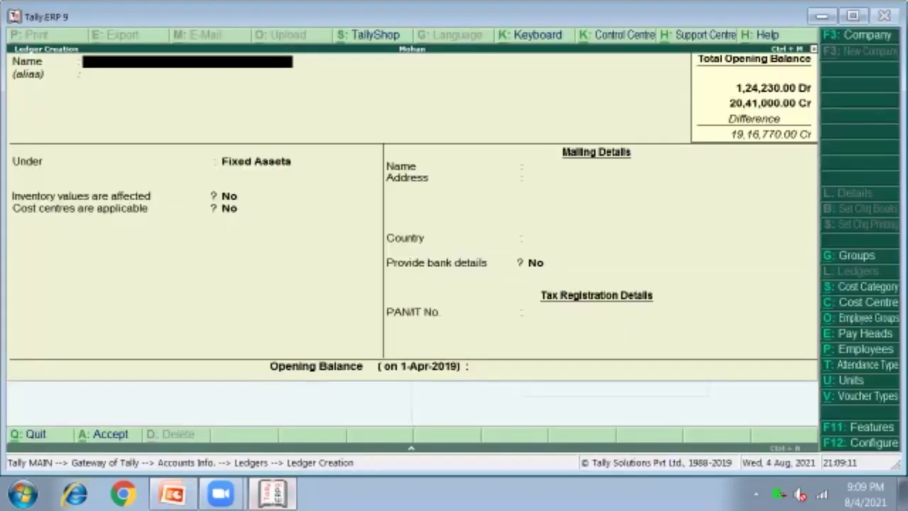
text(Building)
key(Return)
key(Return)
key(Return)
key(Return)
key(Return)
key(Return)
key(Return)
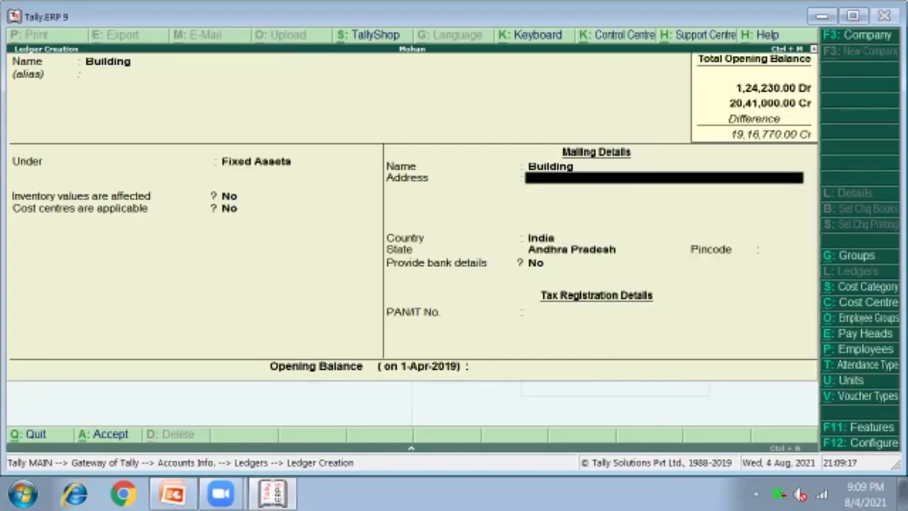
key(Return)
key(Return)
key(Return)
key(Return)
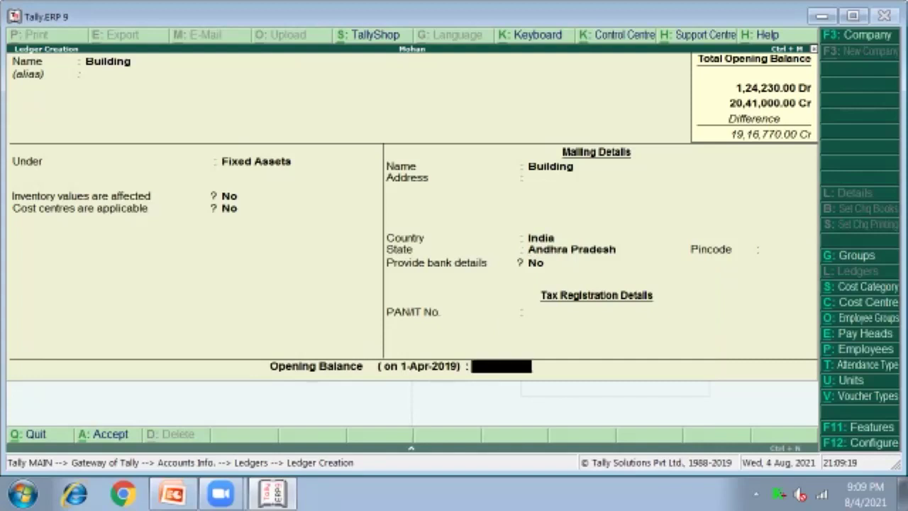
- Calculate 10% of 65000 for the building in the built-in calculator
key(ctrl+n)
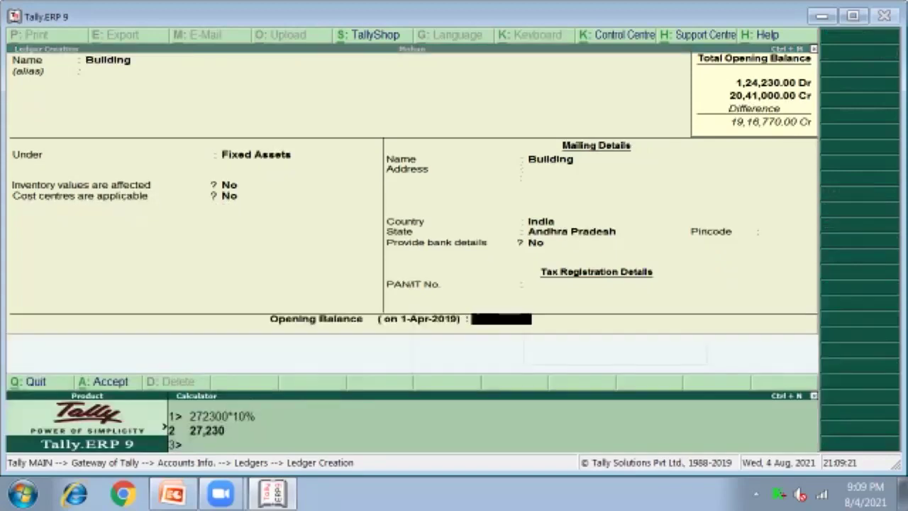
text(65000*10)
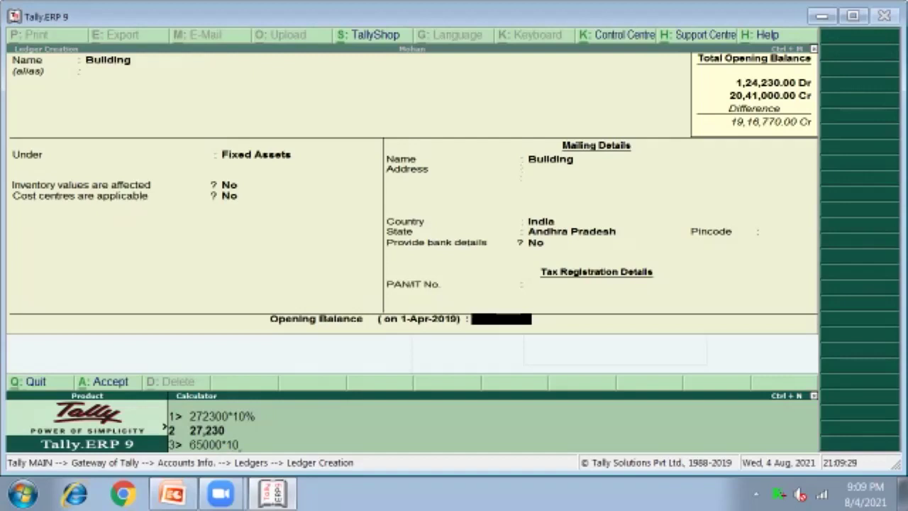
text(%)
key(Return)
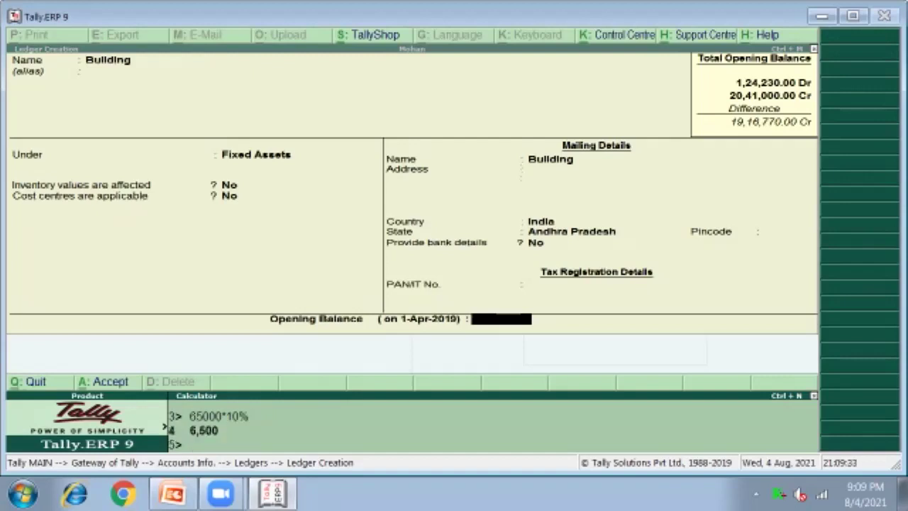
- Set the Building ledger's opening balance to 6500 Dr and save the ledger
key(ctrl+m)
text(6500)
key(Return)
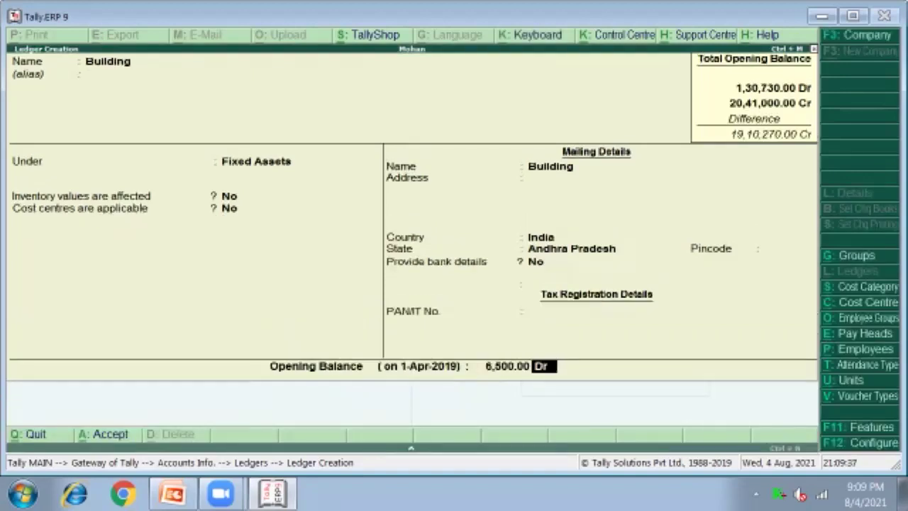
key(Return)
key(Return)
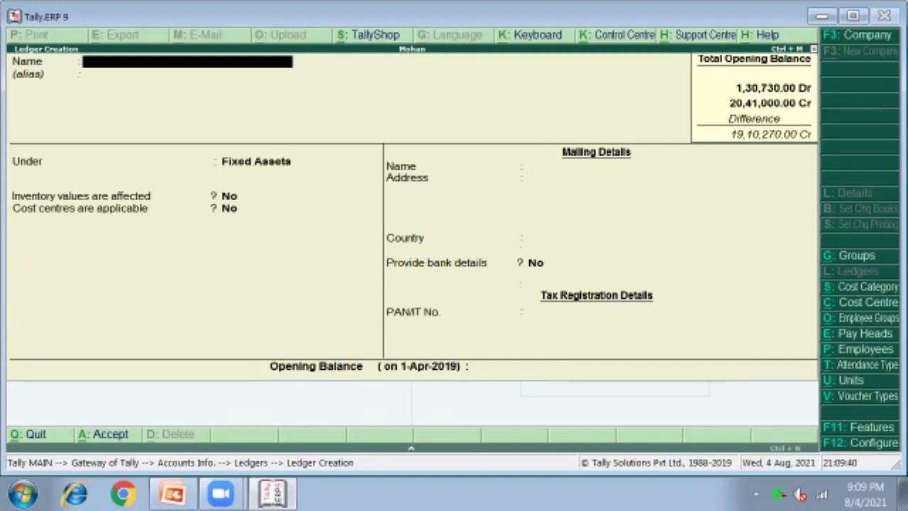
- Review the fixed asset amounts and percentages in the PowerPoint problem against Tally's ledger creation form
click(172, 494)
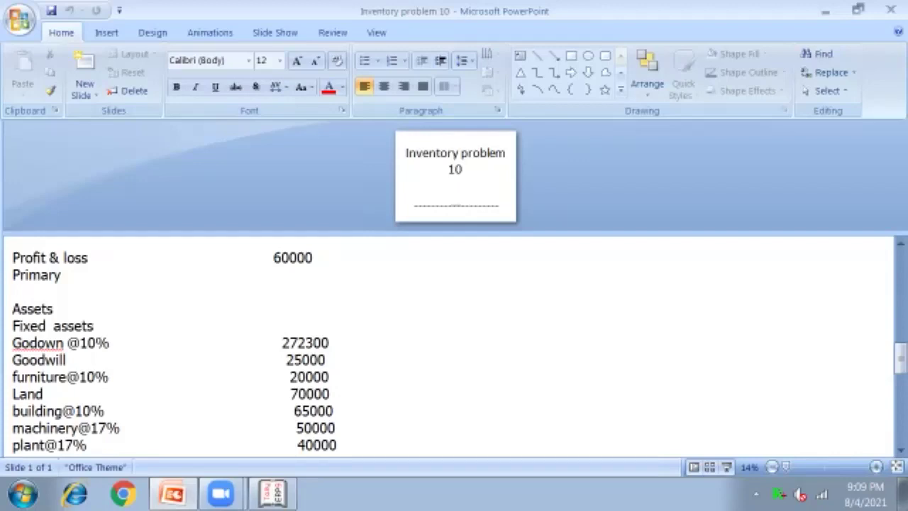
mouse_move(173, 494)
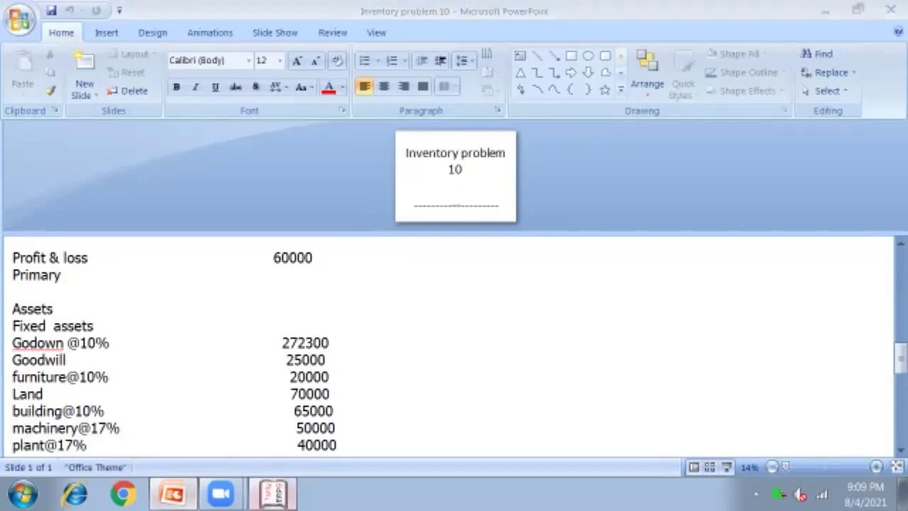
click(273, 494)
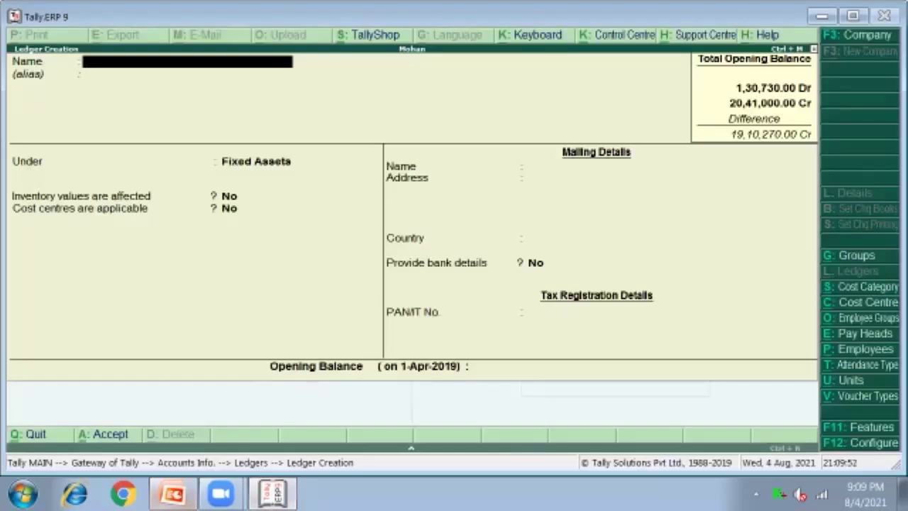
click(173, 494)
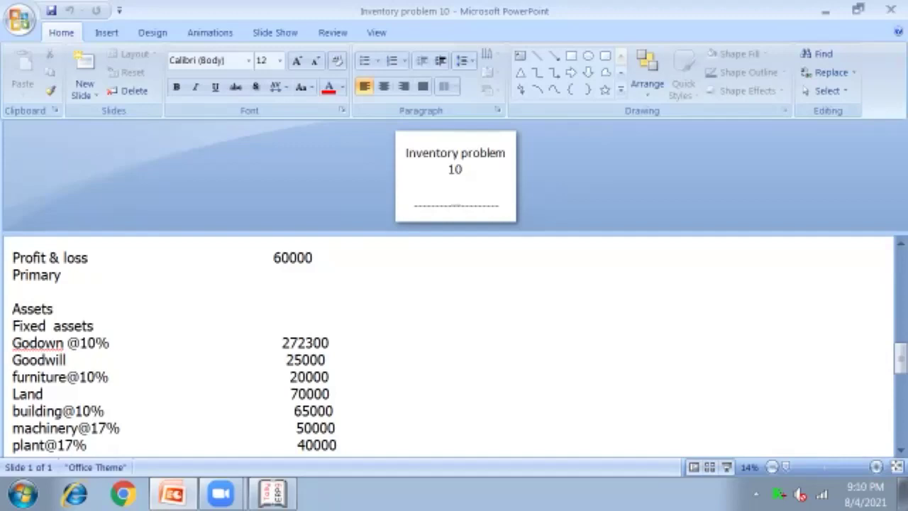
click(272, 495)
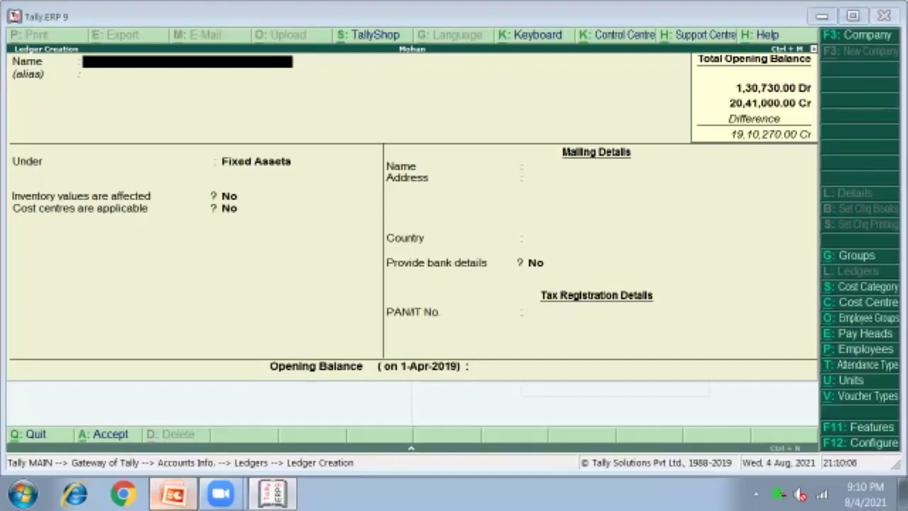
click(171, 494)
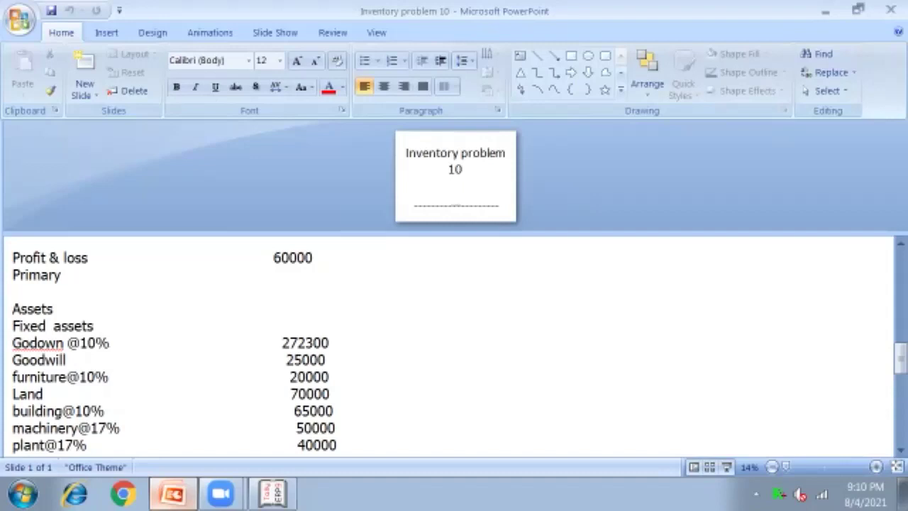
click(273, 494)
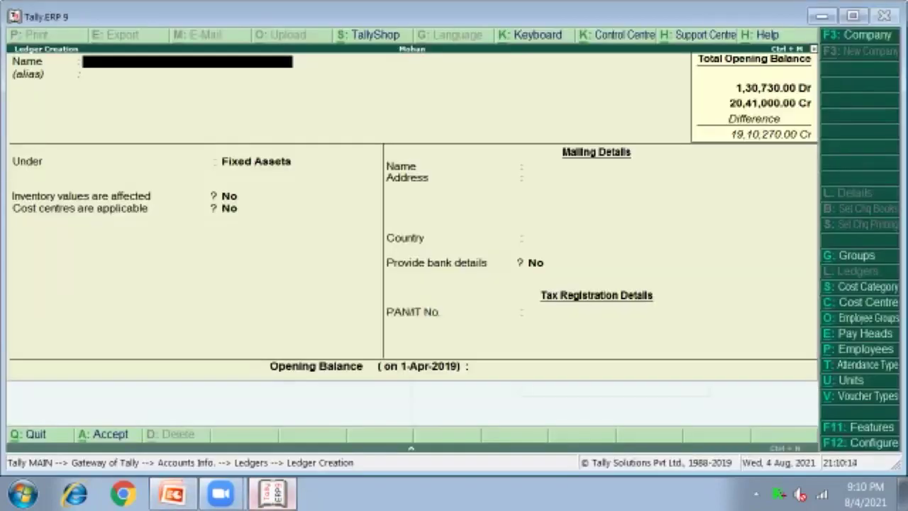
- Leave ledger creation and open the existing Godown ledger for alteration to check its opening balance
key(Escape)
key(Return)
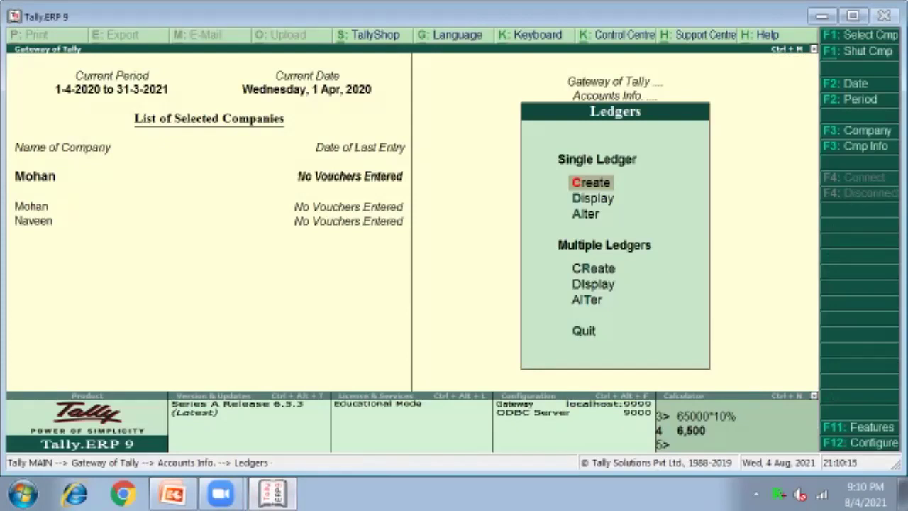
key(Down)
key(Down)
key(Return)
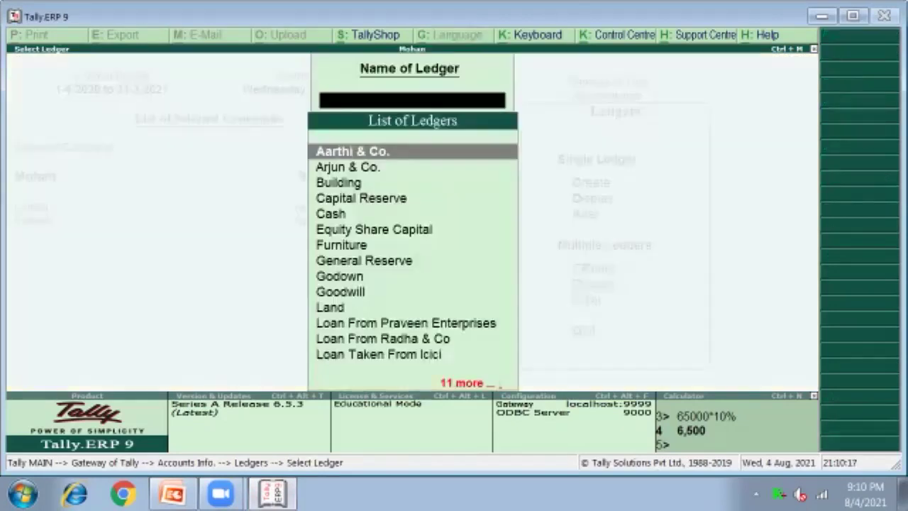
key(Down)
key(Down)
key(Down)
key(Down)
key(Down)
key(Down)
key(Down)
key(Down)
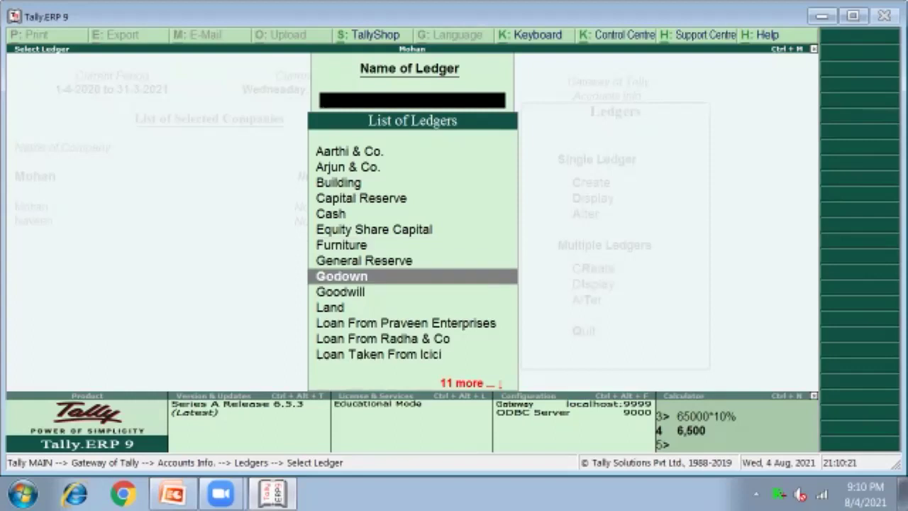
key(Return)
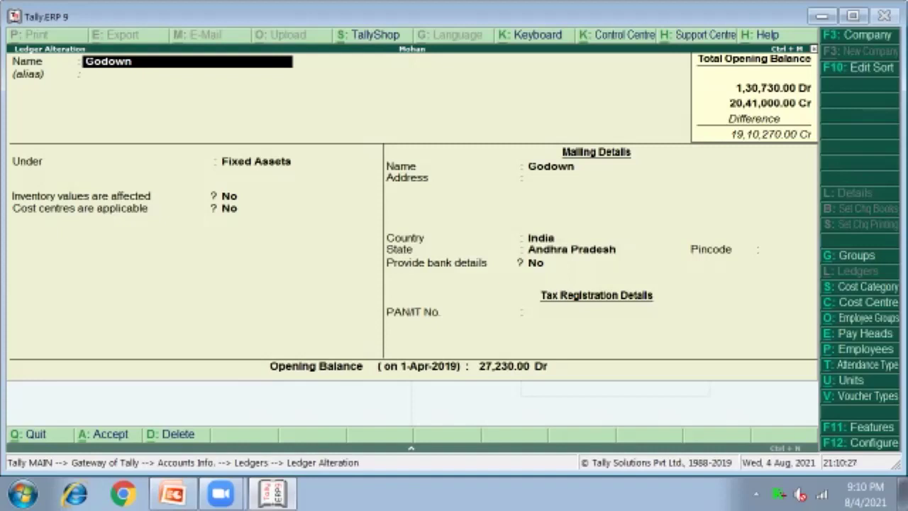
- Close the Godown ledger without changes and open the Goodwill ledger to check its opening balance
key(Escape)
key(Escape)
key(Return)
key(Down)
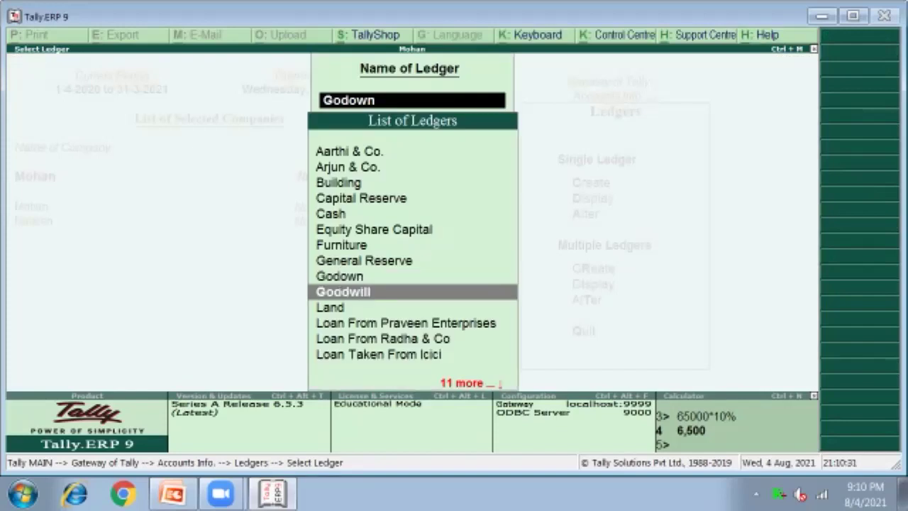
key(Return)
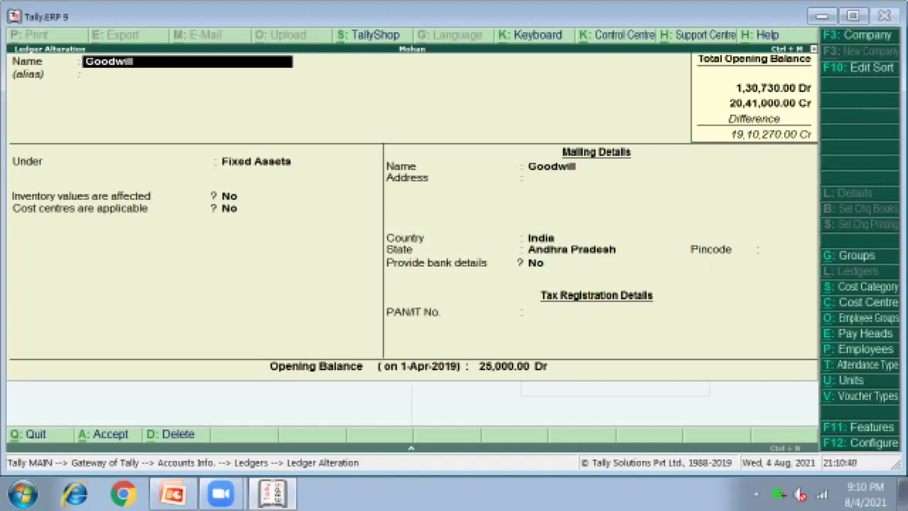
- Close the Goodwill ledger without changes and open the Land ledger to check its opening balance
key(Escape)
key(y)
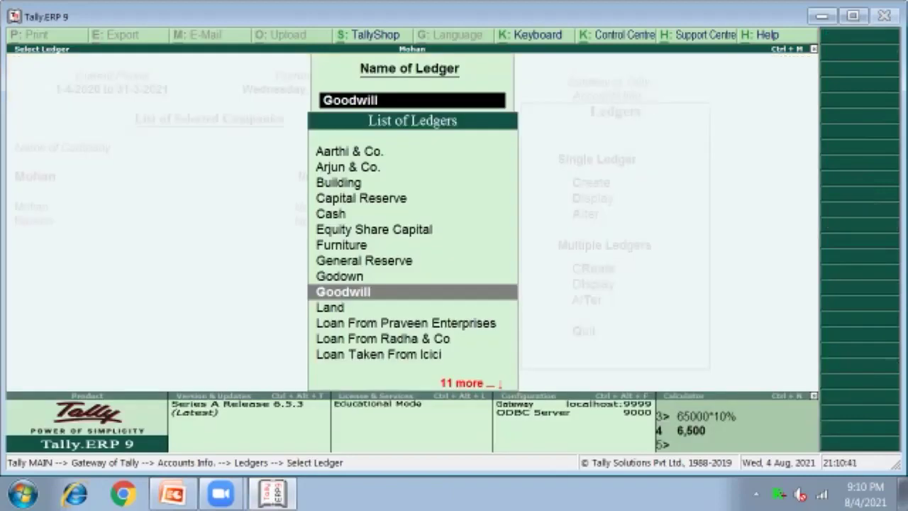
key(Down)
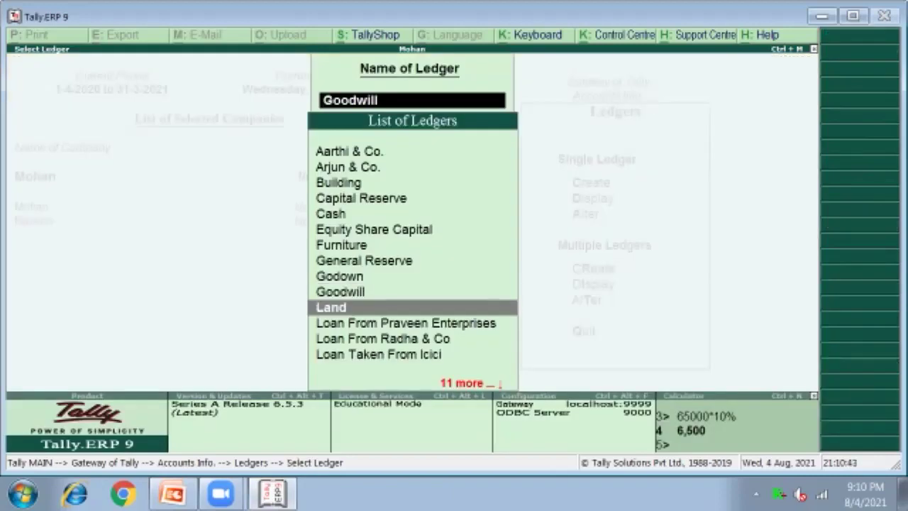
key(Return)
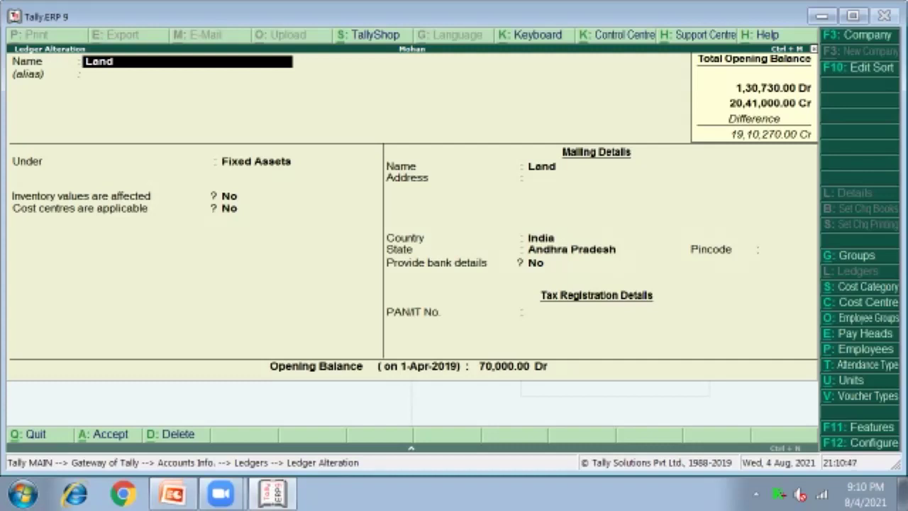
- Close the Land ledger without changes and return to the Ledgers menu
key(Escape)
key(Escape)
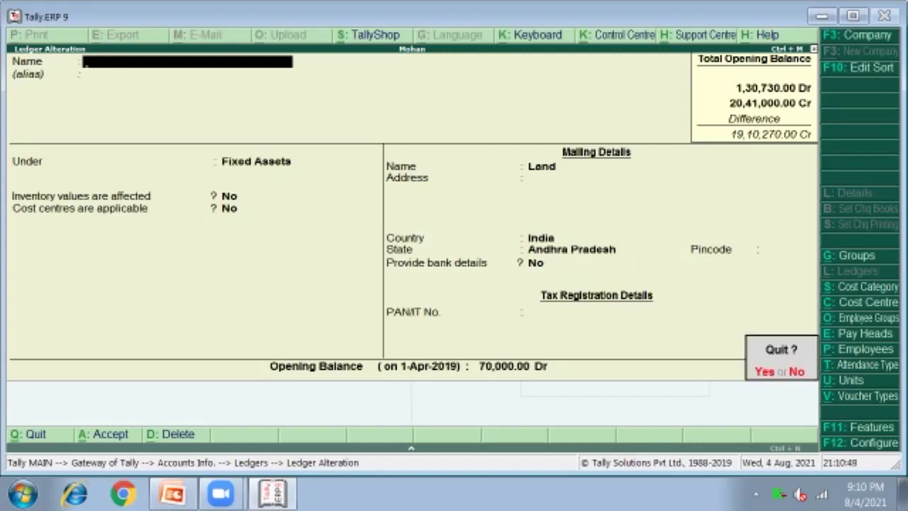
key(Return)
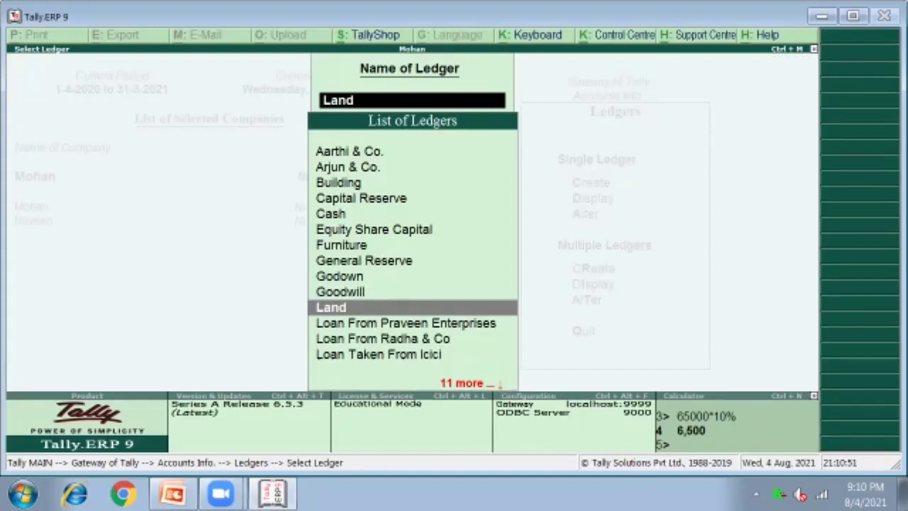
key(Escape)
key(Escape)
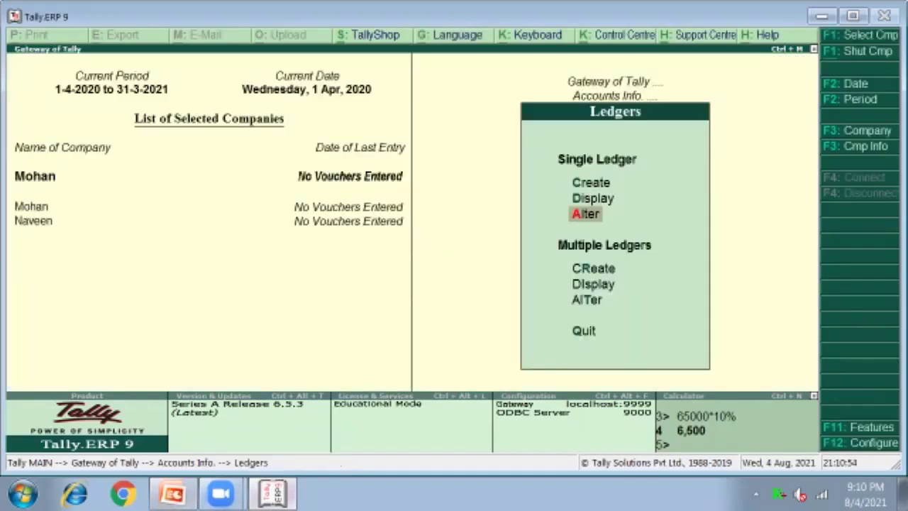
- Open single ledger creation and compare the fixed asset amounts in the PowerPoint problem before returning to Tally
key(Up)
key(Up)
key(Up)
key(Up)
key(Up)
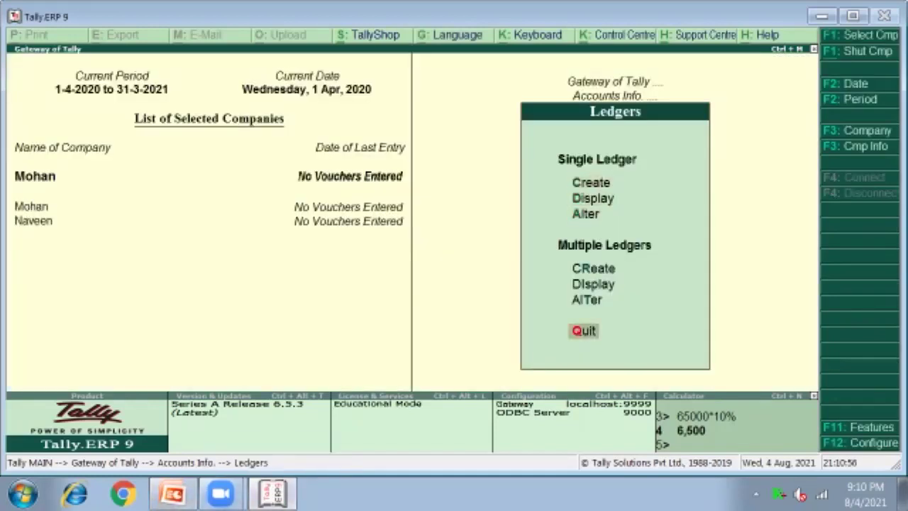
key(Up)
key(Up)
key(Up)
key(Up)
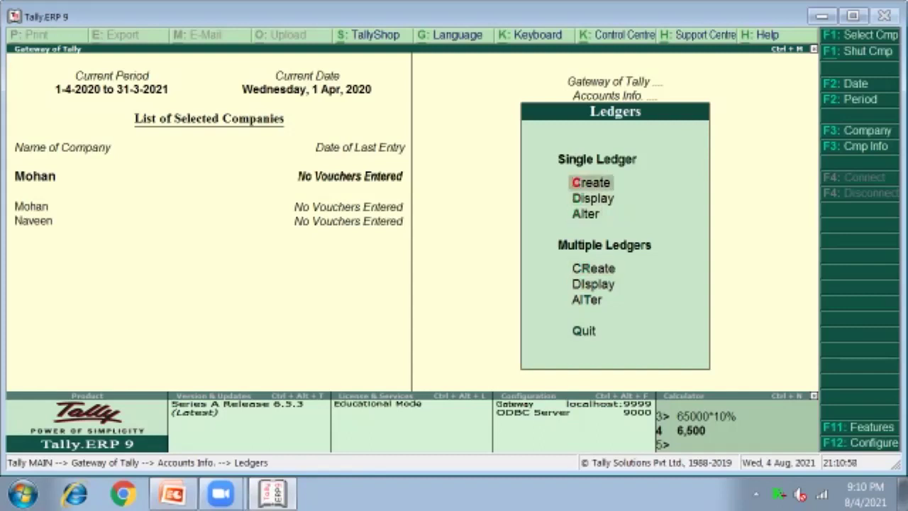
key(Return)
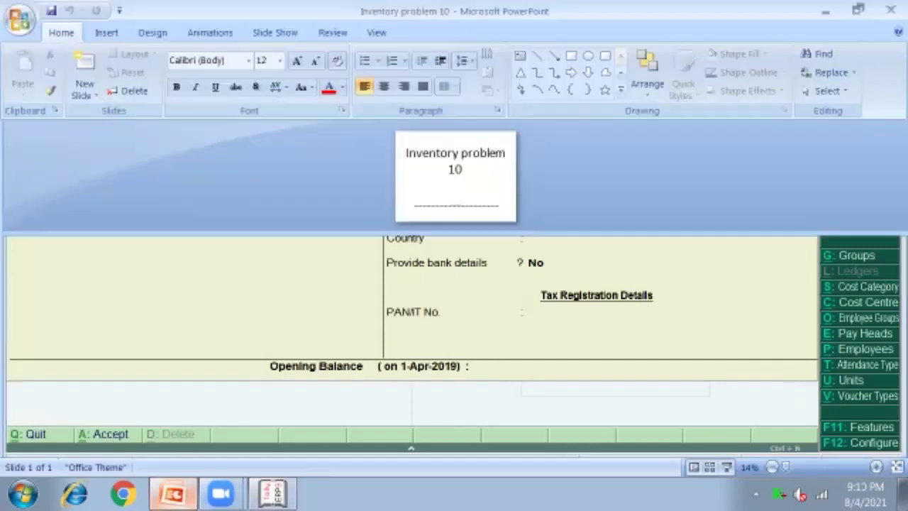
key(alt+Tab)
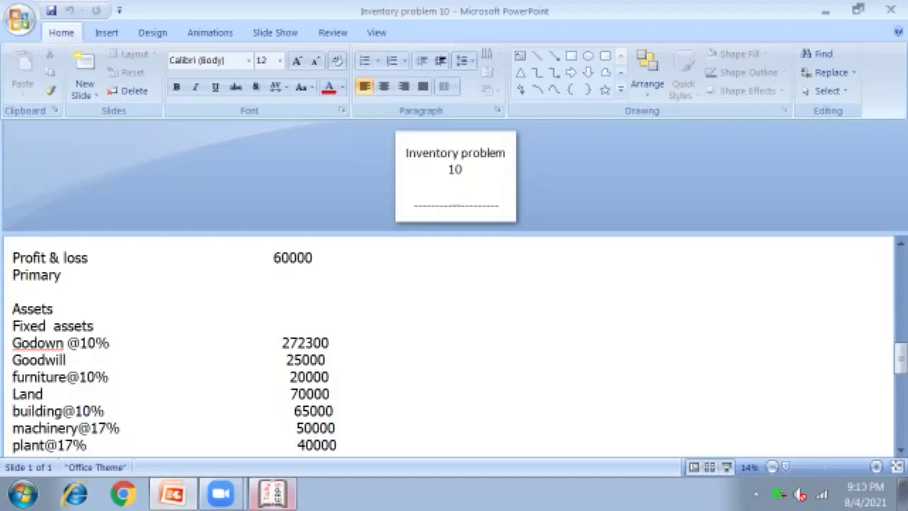
click(272, 494)
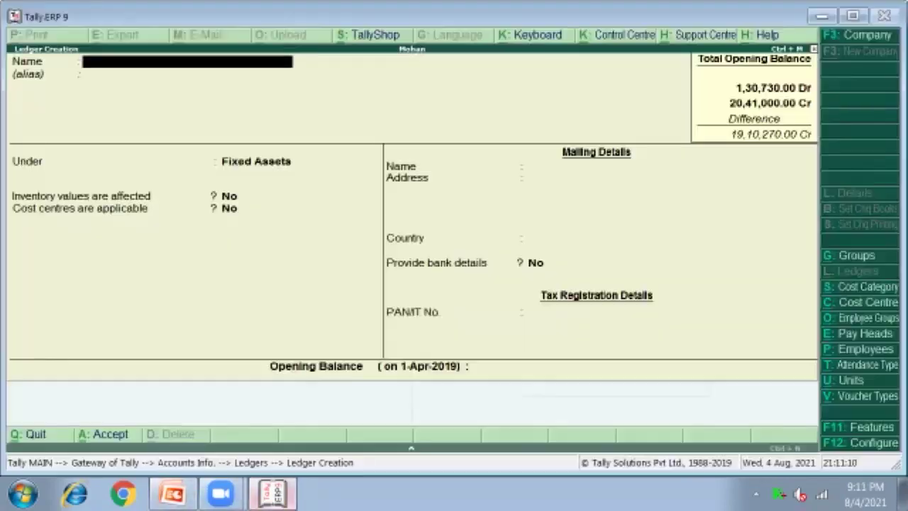
- Leave ledger creation and open the existing Building ledger for alteration
key(Escape)
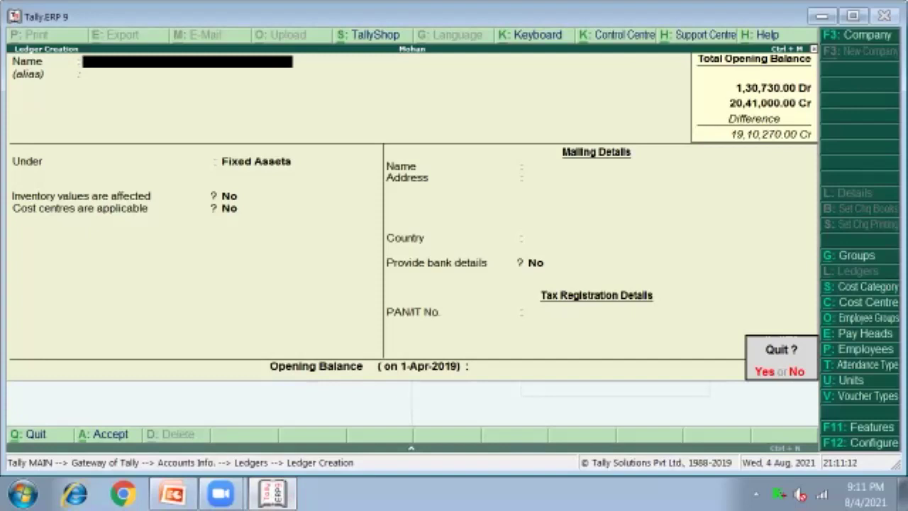
key(Return)
key(Down)
key(Down)
key(Return)
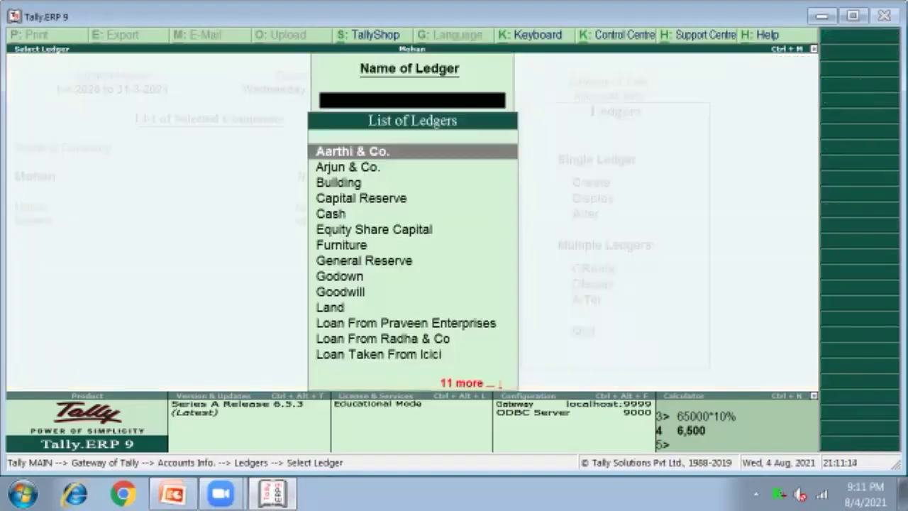
key(Down)
key(Down)
key(Down)
key(Down)
key(Down)
key(Down)
key(Down)
key(Down)
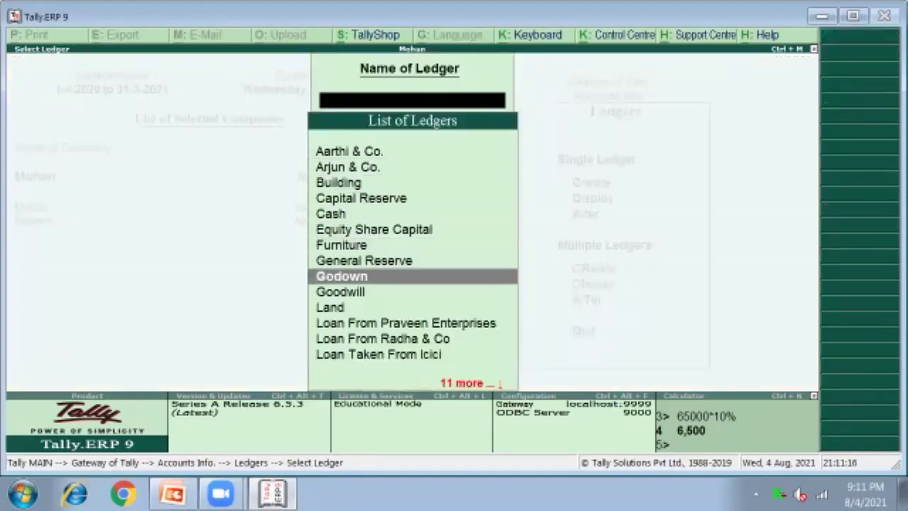
key(Up)
key(Up)
key(Up)
key(Up)
key(Up)
key(Up)
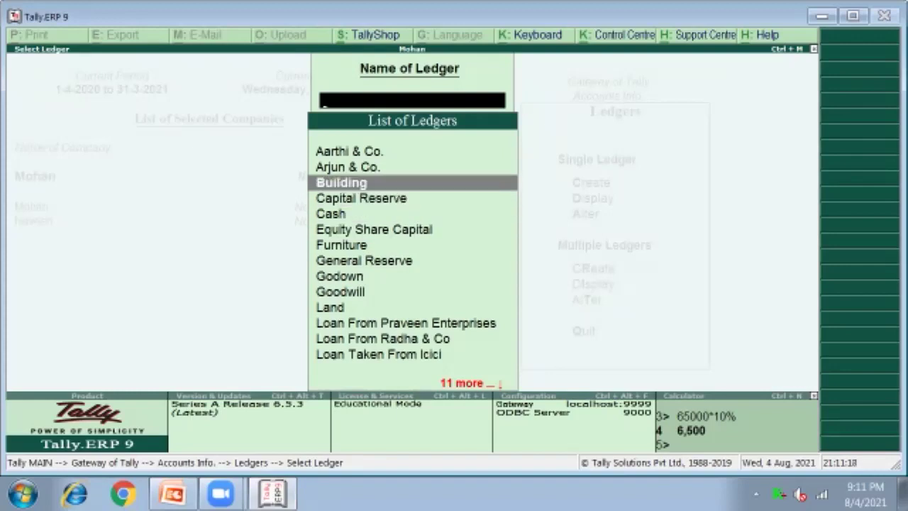
key(Return)
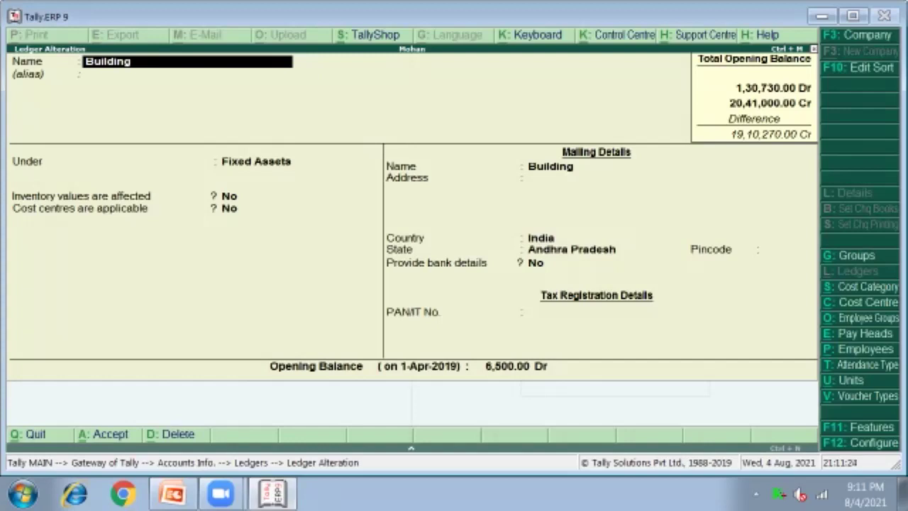
- Go to the Building ledger's opening balance and calculate 65000-6500 in Tally's calculator
key(Return)
key(Return)
key(Return)
key(Return)
key(Return)
key(Return)
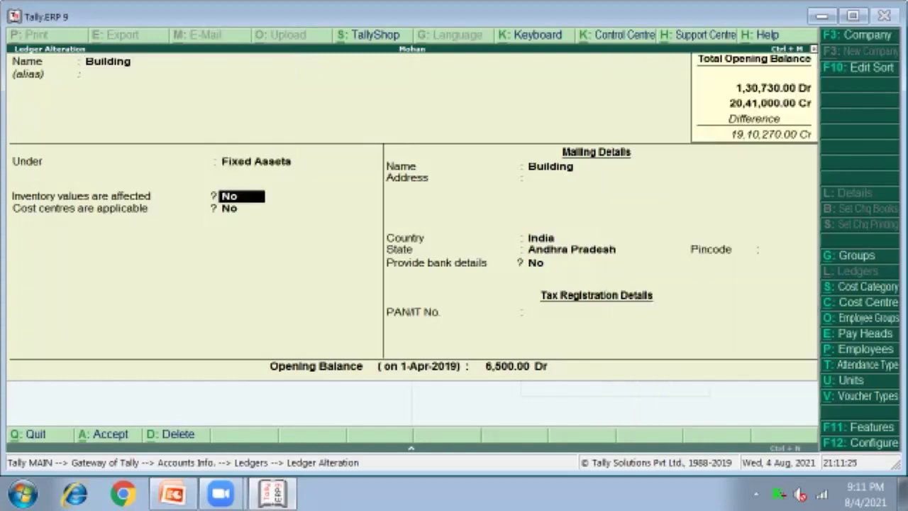
key(Return)
key(Return)
key(Return)
key(Return)
key(Return)
key(Return)
key(Return)
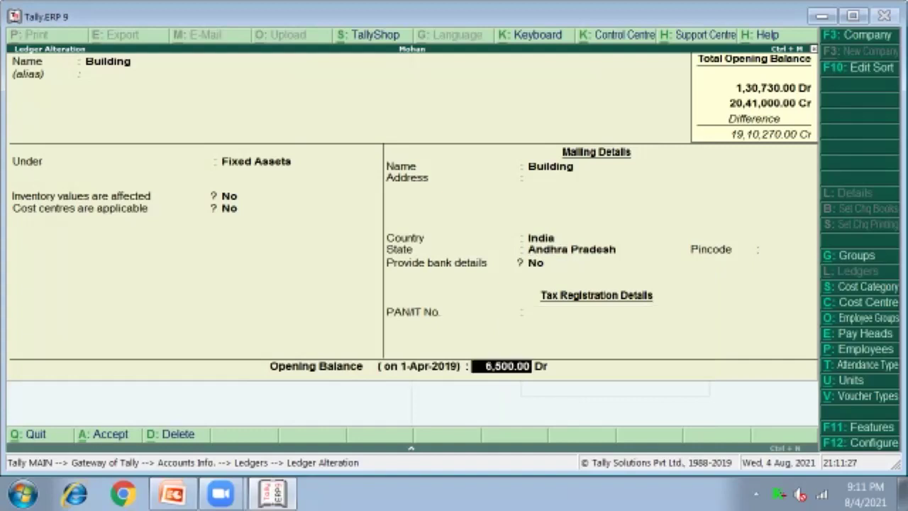
key(BackSpace)
key(ctrl+n)
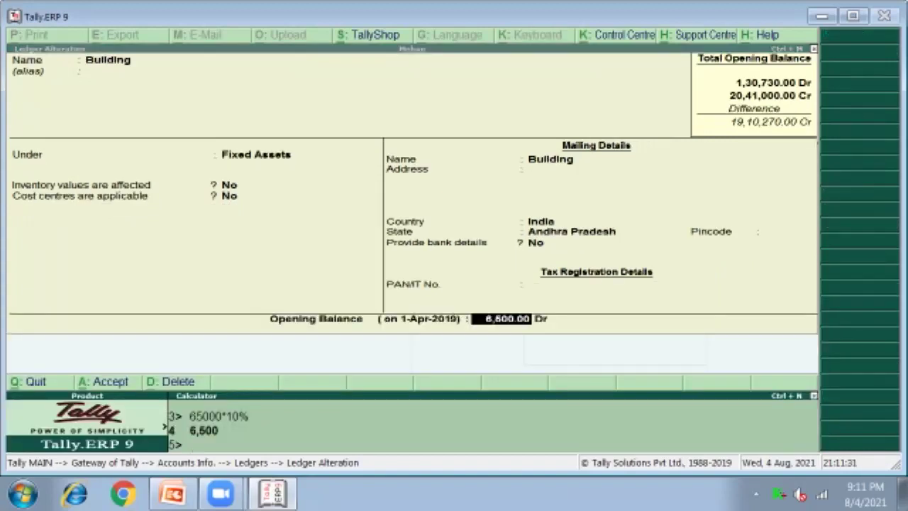
text(65000-6500)
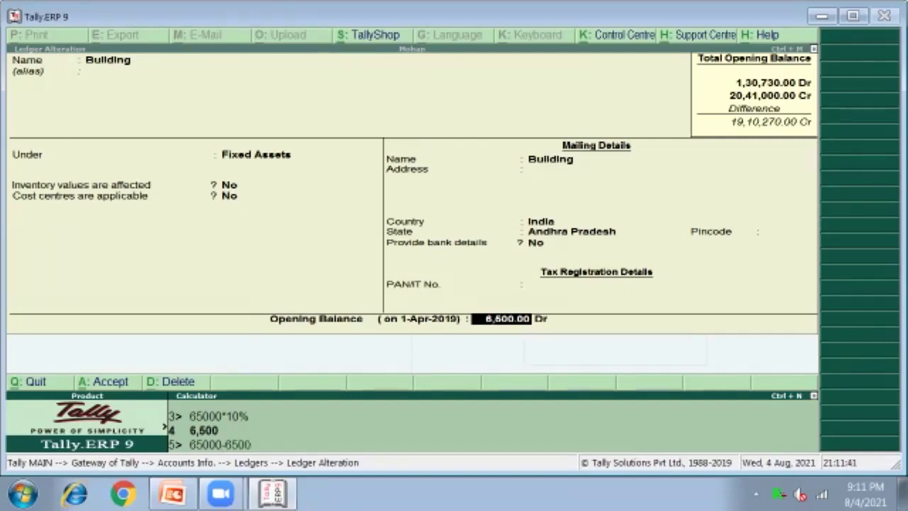
key(Return)
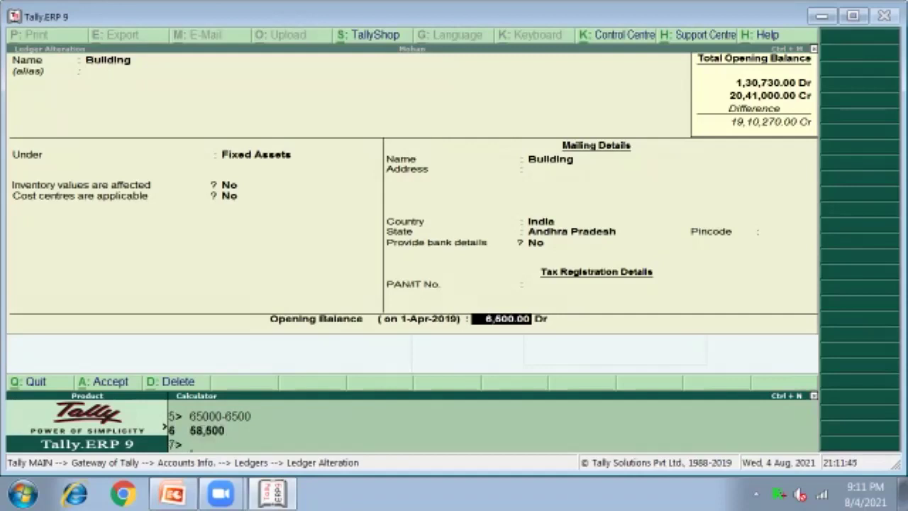
key(ctrl+m)
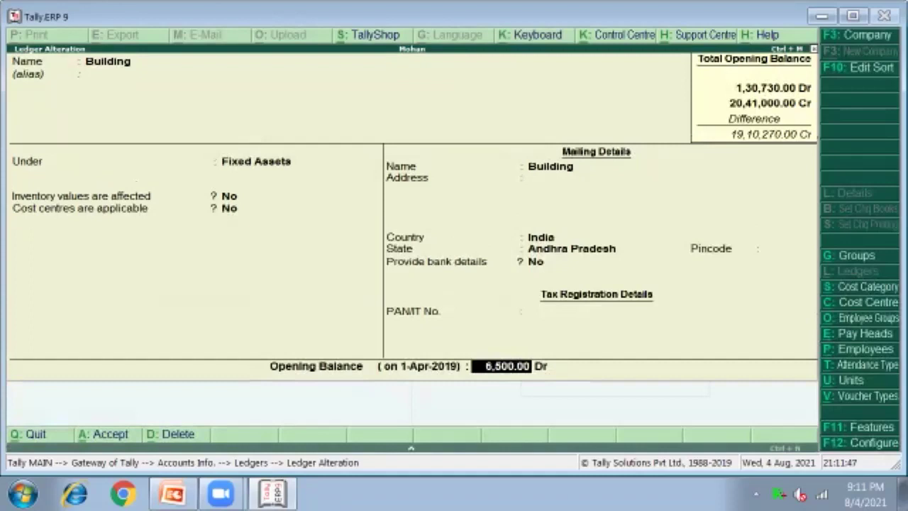
- Set the Building ledger's opening balance to 58500 Dr and save the altered ledger
key(BackSpace)
key(Return)
key(Delete)
key(Delete)
key(Delete)
key(Delete)
key(Delete)
key(Delete)
key(Delete)
key(Delete)
text(585200)
key(BackSpace)
key(BackSpace)
key(BackSpace)
text(00)
key(Return)
key(Return)
key(Return)
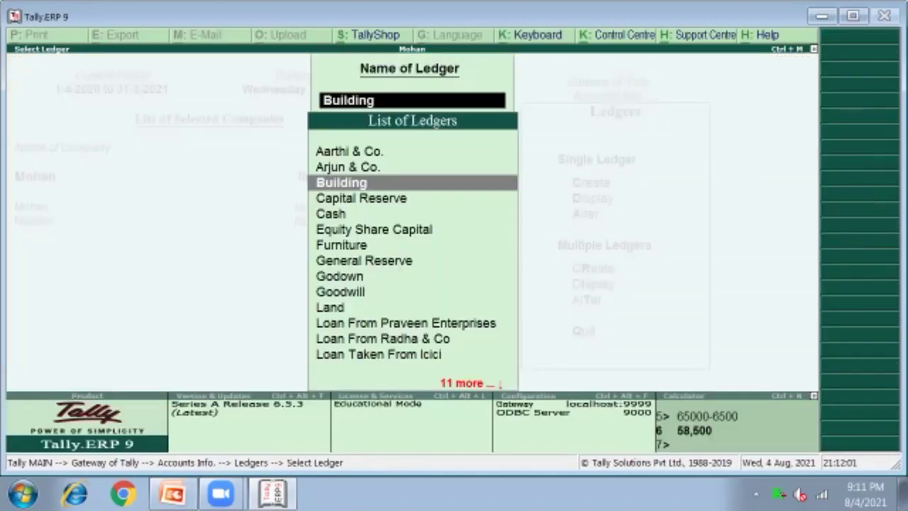
- Leave ledger alteration and open the single ledger creation form
key(Escape)
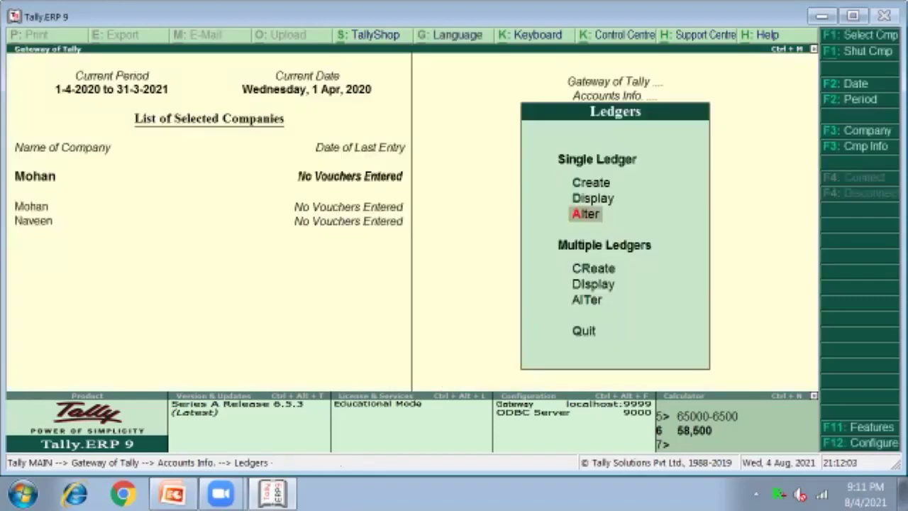
key(Up)
key(Up)
key(Up)
key(Up)
key(Up)
key(Up)
key(Up)
key(Up)
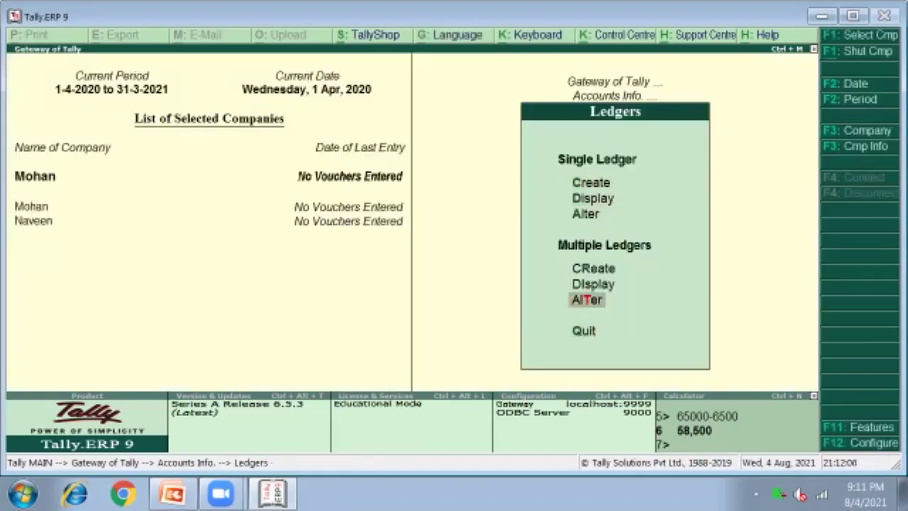
key(Up)
key(Return)
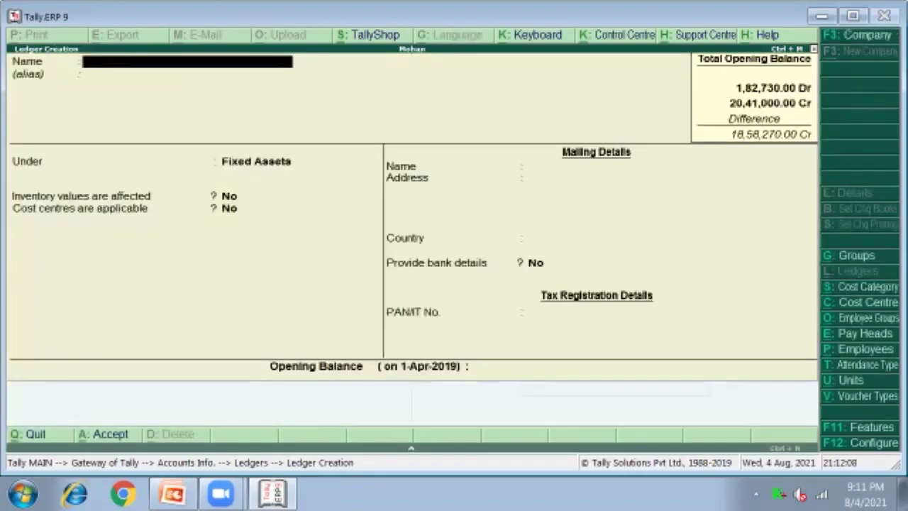
- Check the machinery amount and percentage in the PowerPoint problem and return to Tally
key(alt+Tab)
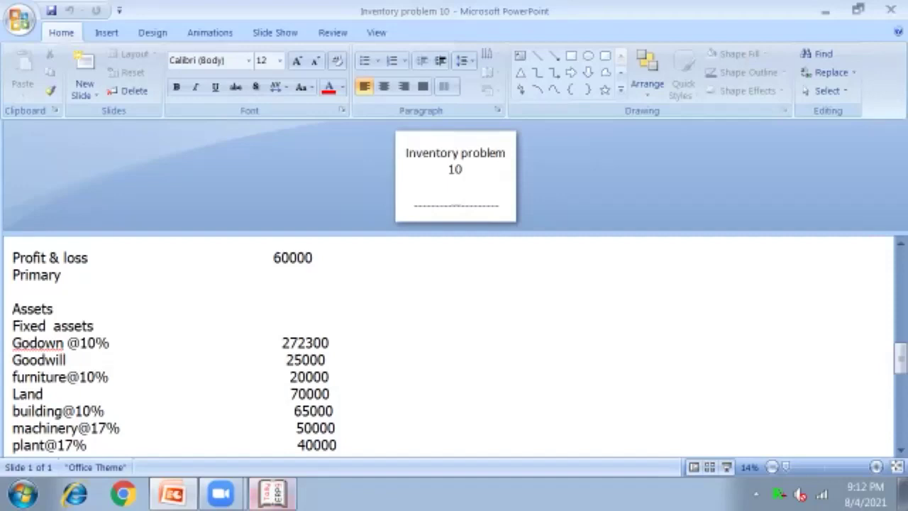
mouse_move(273, 494)
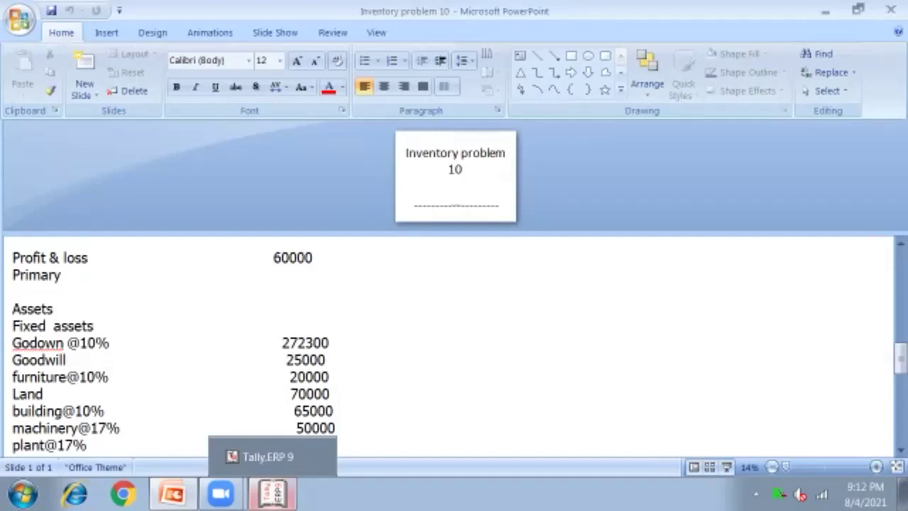
click(272, 493)
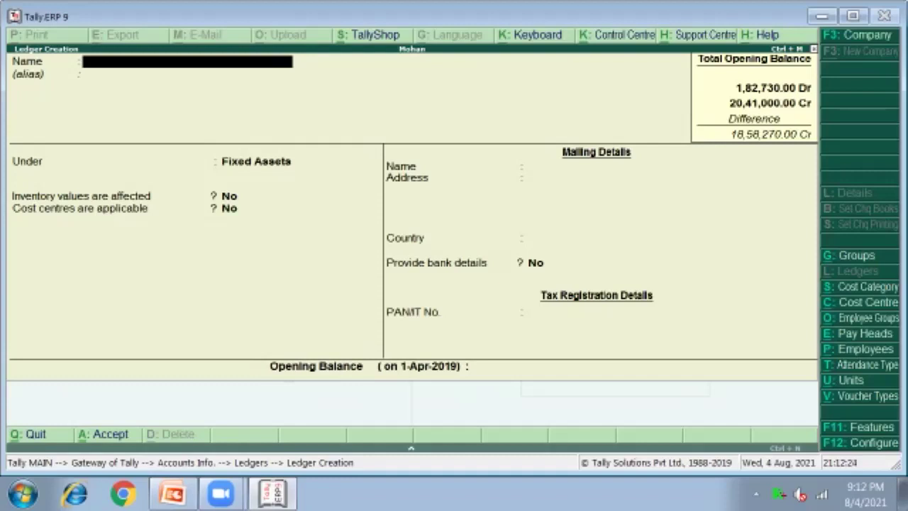
- Name the new ledger Machinery under Fixed Assets and accept the default details up to the opening balance
text(Machinery)
key(Return)
key(Return)
key(Return)
key(Return)
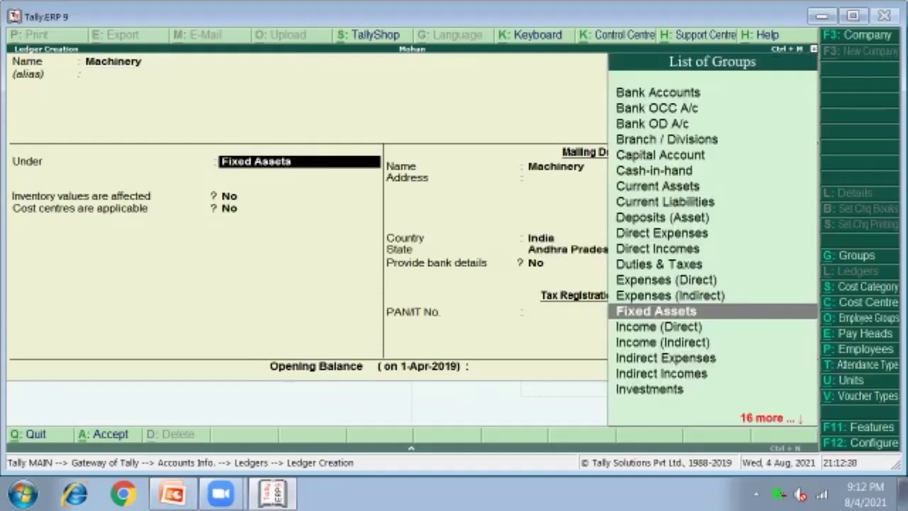
key(Return)
key(Return)
key(Return)
key(Return)
key(Return)
key(Return)
key(Return)
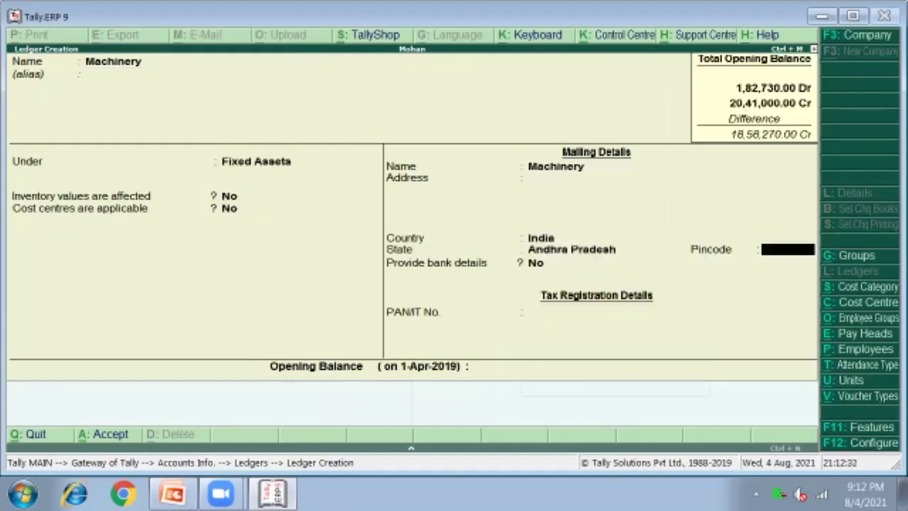
key(Return)
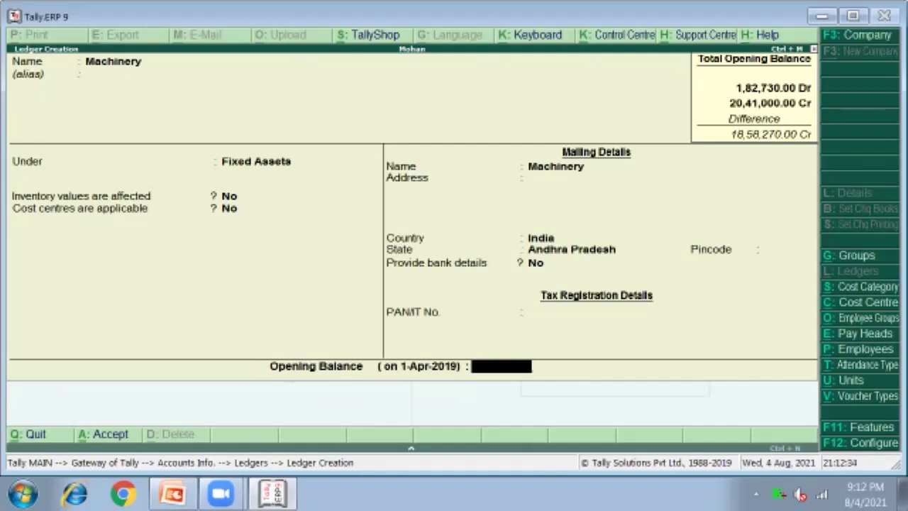
- Calculate 50000*17% and 50000-8500 in Tally's calculator for the Machinery opening balance
key(ctrl+n)
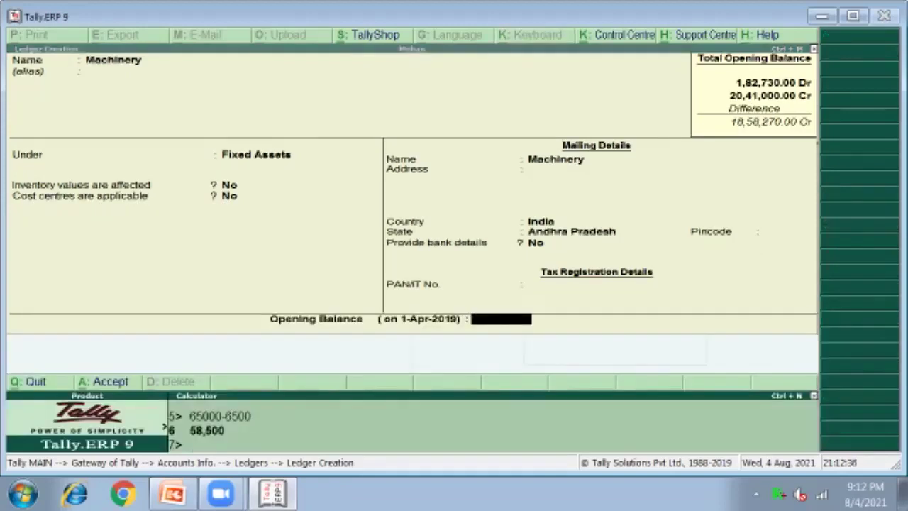
text(50000*17)
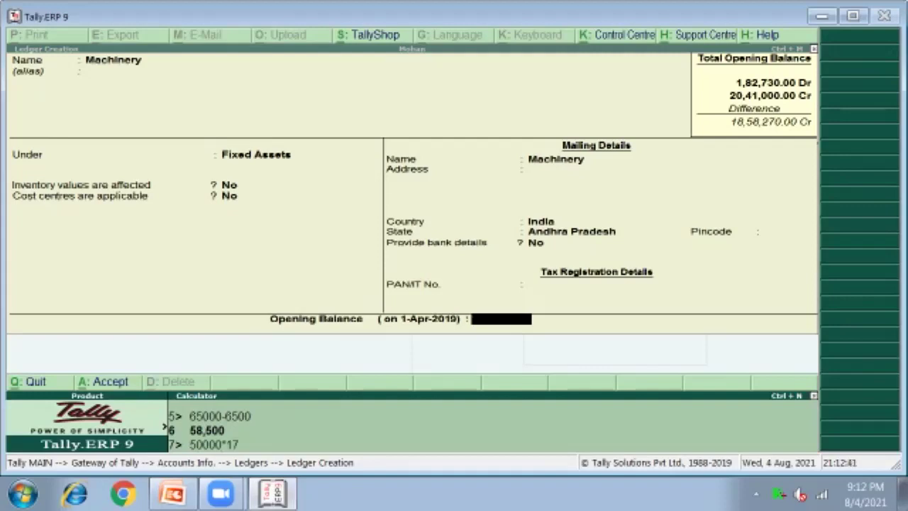
text(%)
key(Return)
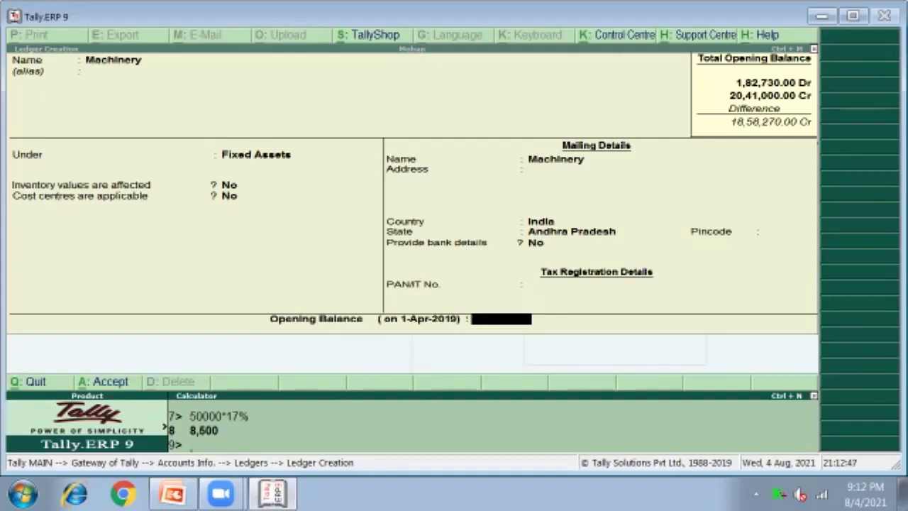
text(50000-8500)
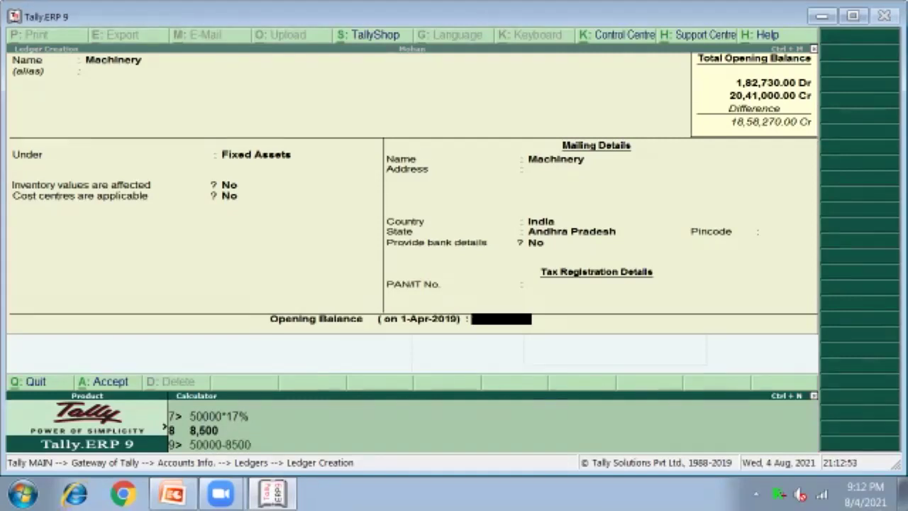
key(Return)
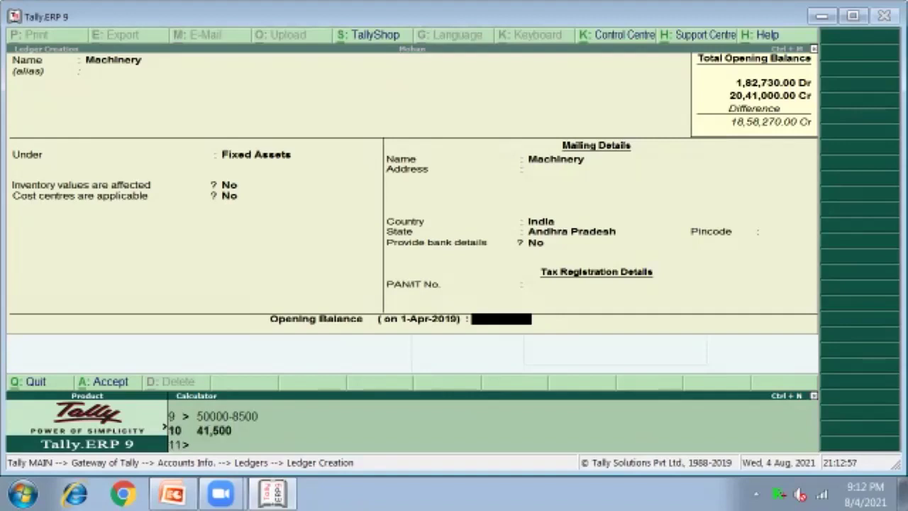
key(ctrl+m)
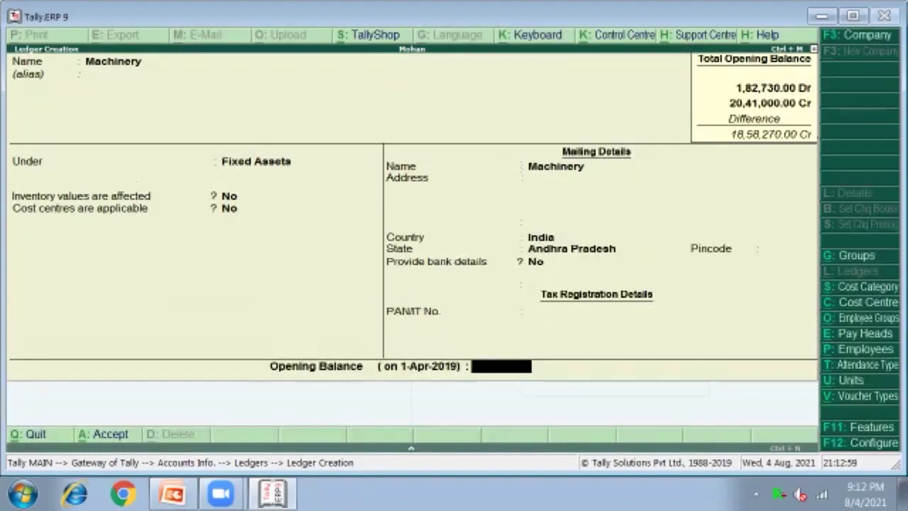
- Set the Machinery ledger's opening balance to 41,500 Dr and save the ledger
text(41500)
key(Return)
key(Return)
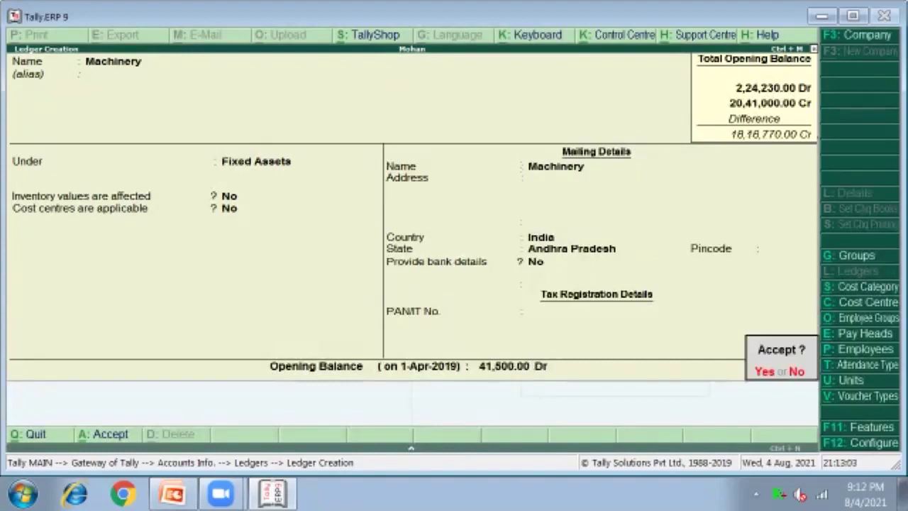
key(Return)
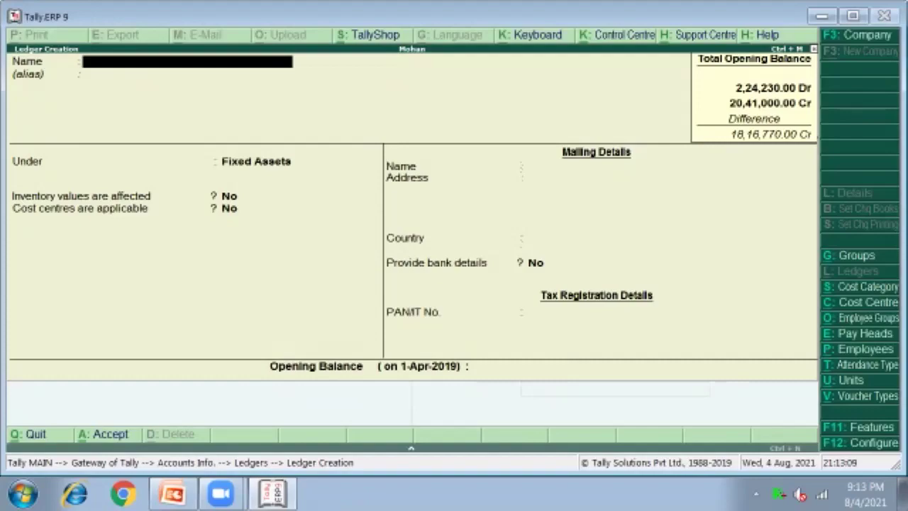
- Check the plant entry in the PowerPoint problem's fixed assets list and return to Tally
click(172, 495)
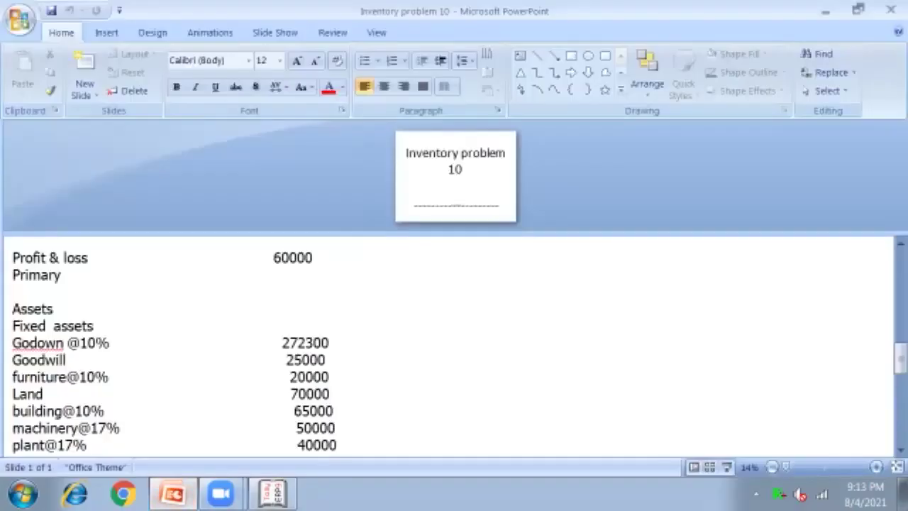
scroll(454, 348, down, 2)
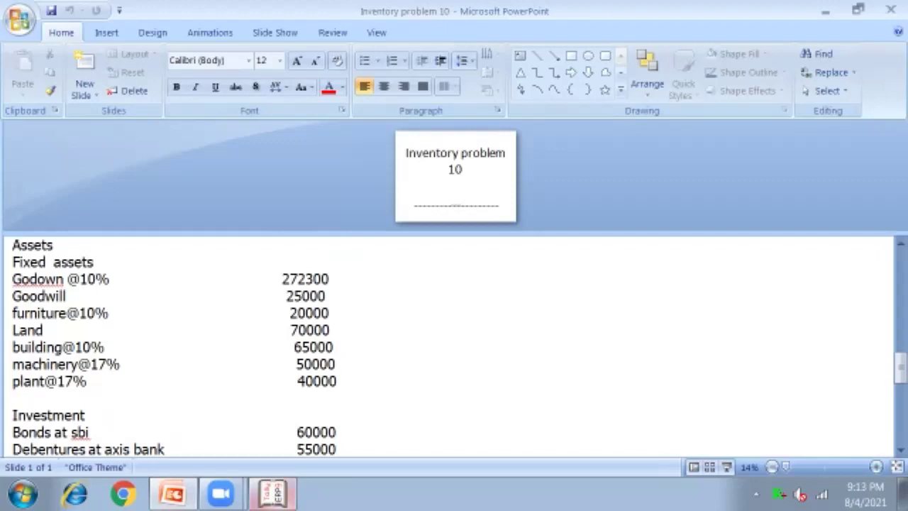
mouse_move(272, 494)
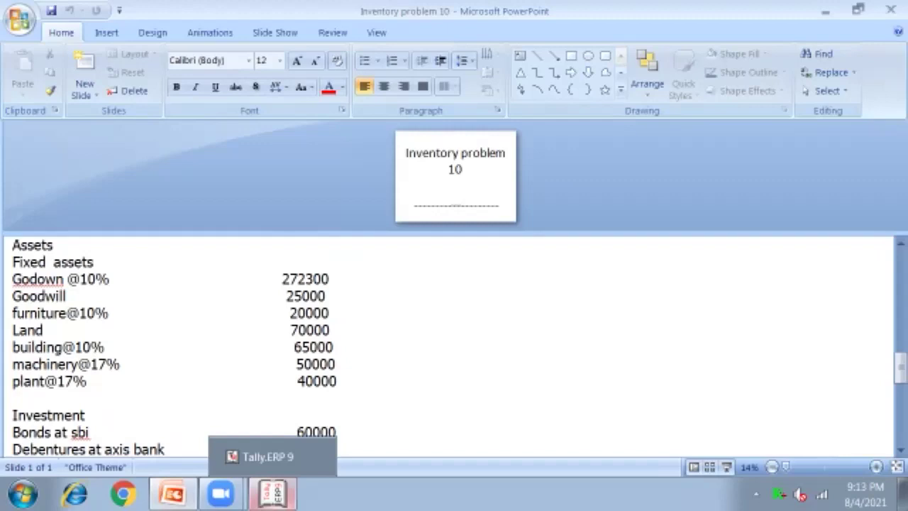
click(271, 494)
- Name the new ledger Plant under Fixed Assets and accept the default details up to the opening balance
text(Plany)
key(BackSpace)
text(t)
key(Return)
key(Return)
key(Return)
key(Return)
key(Return)
key(Return)
key(Return)
key(Return)
key(Return)
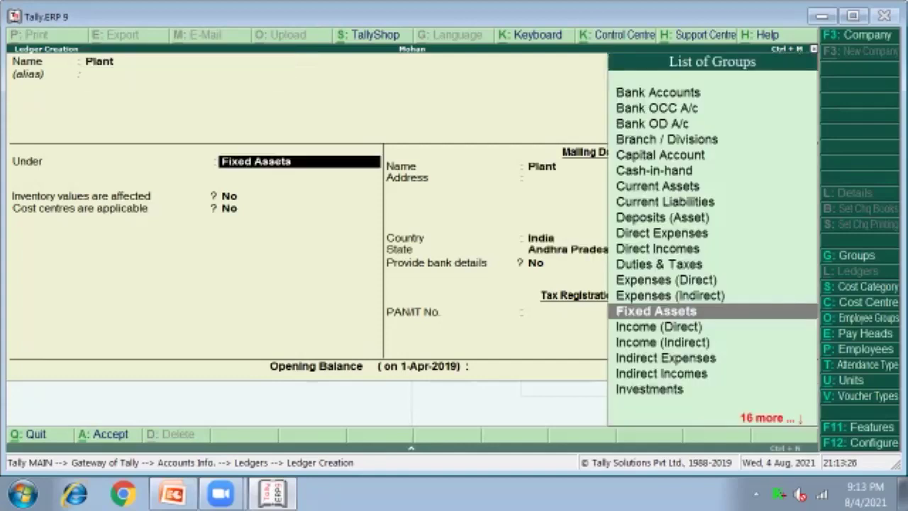
key(Return)
key(Return)
key(Return)
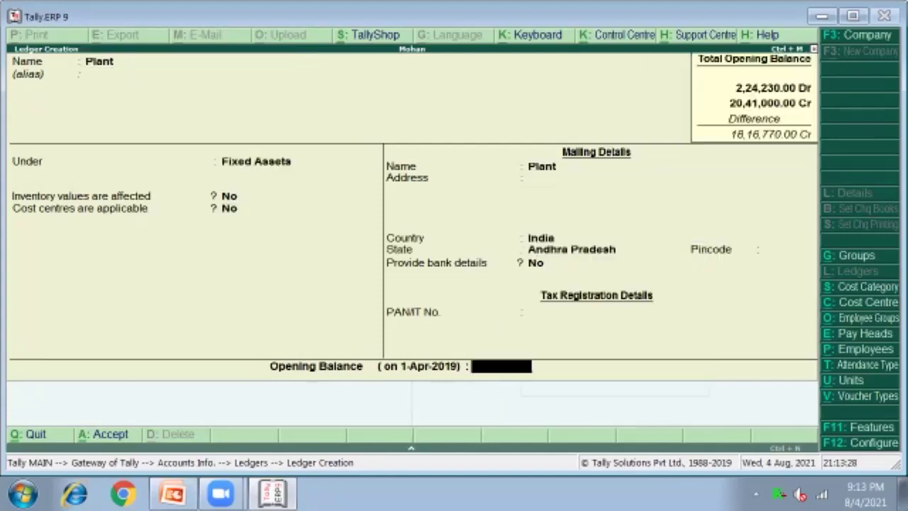
- Recheck the plant figures in PowerPoint, and calculate 40000*17% and 40000-6800 in Tally's calculator
key(Escape)
key(ctrl+n)
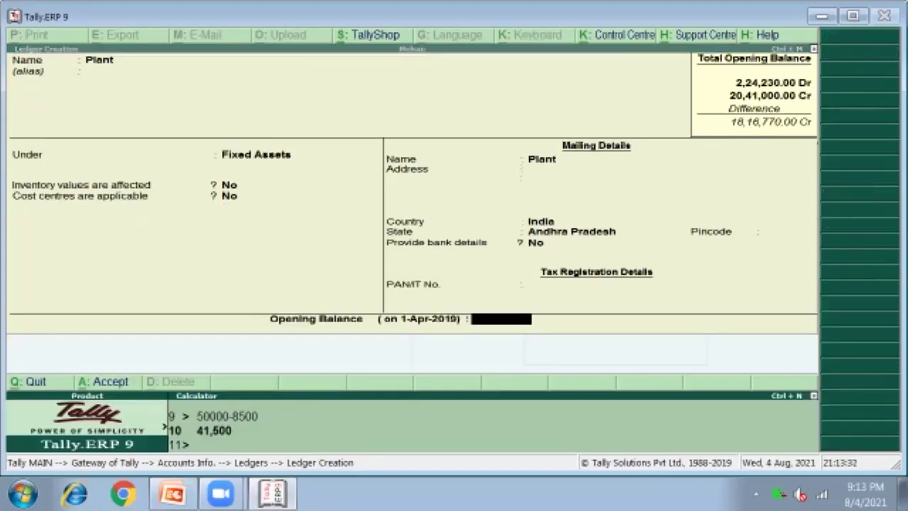
key(alt+Tab)
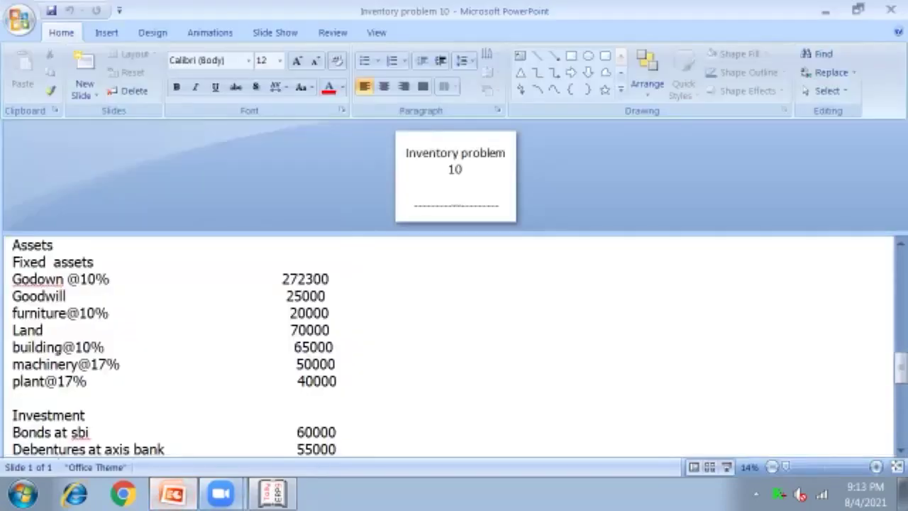
click(273, 496)
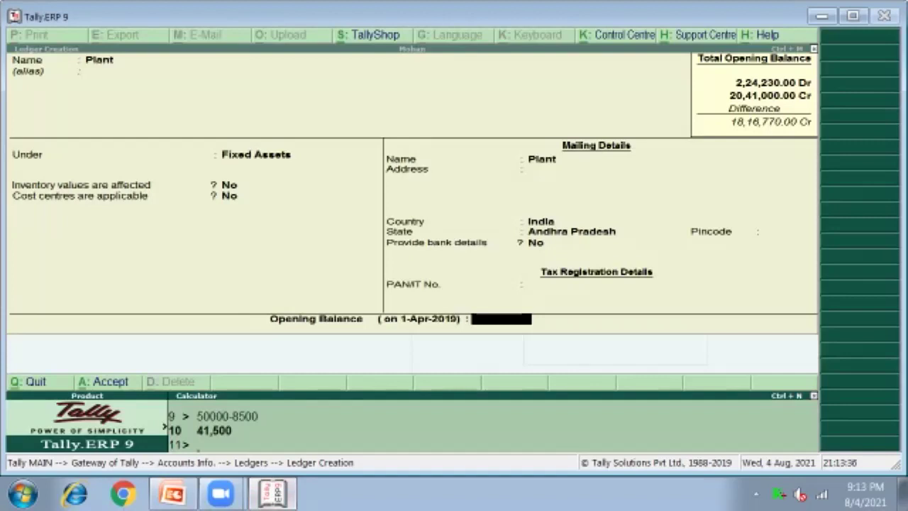
text(40000*17%)
key(Return)
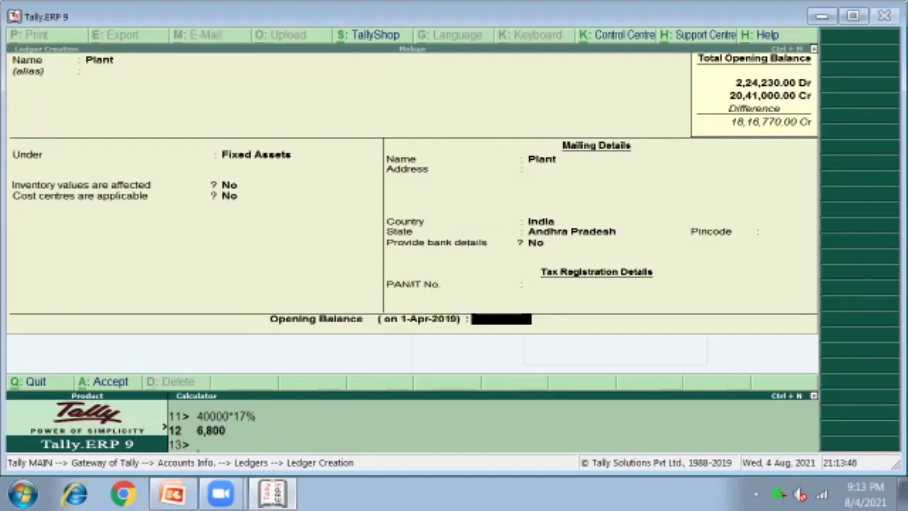
text(7)
key(BackSpace)
text(40000-6800)
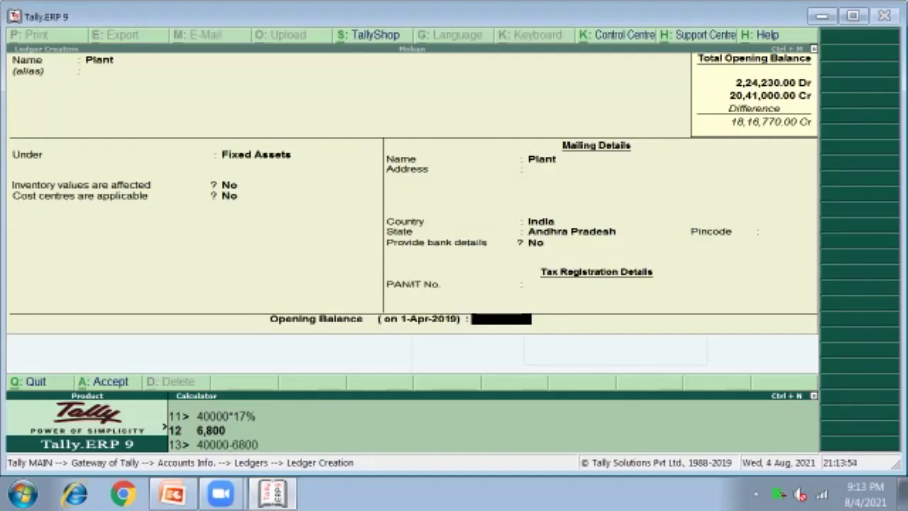
key(Return)
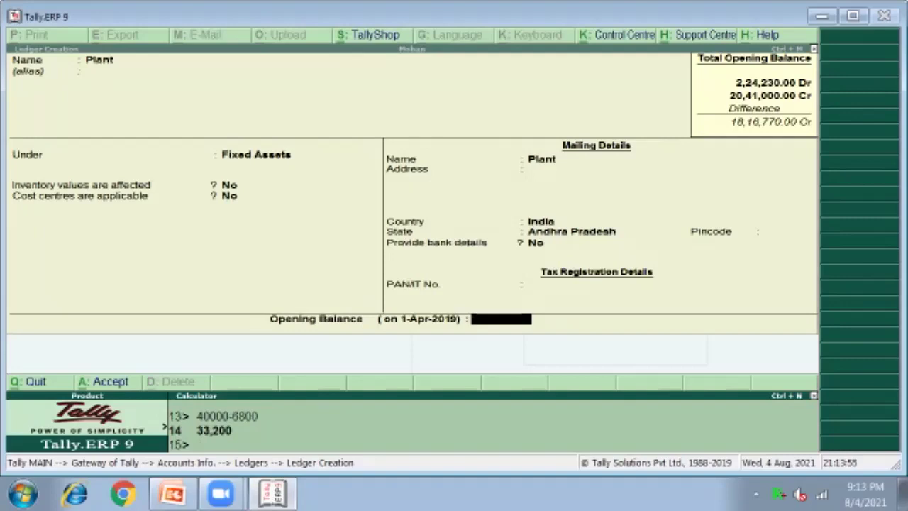
- Return to the Plant ledger, set its opening balance to 33,200 Dr and save it
key(ctrl+n)
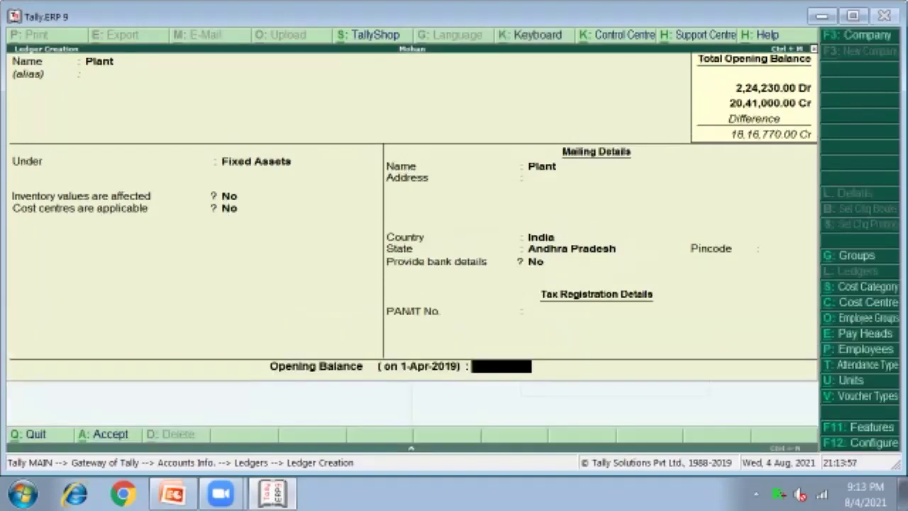
text(33200)
key(Return)
key(Return)
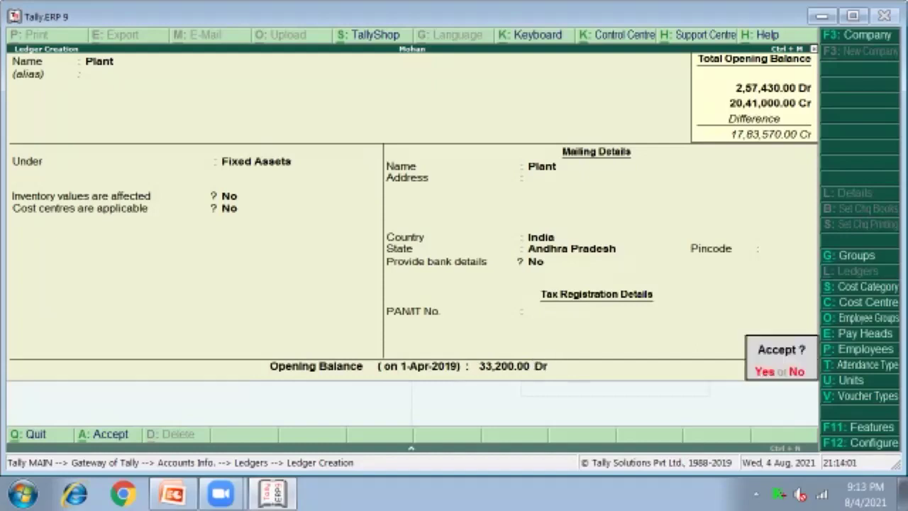
key(Return)
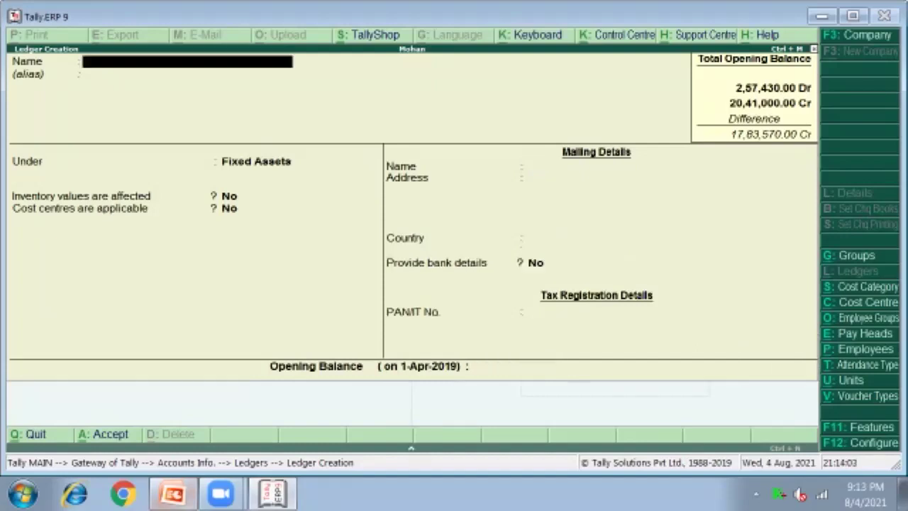
- Look up the Investment entries in the PowerPoint problem and return to Tally
click(173, 494)
scroll(454, 348, down, 1)
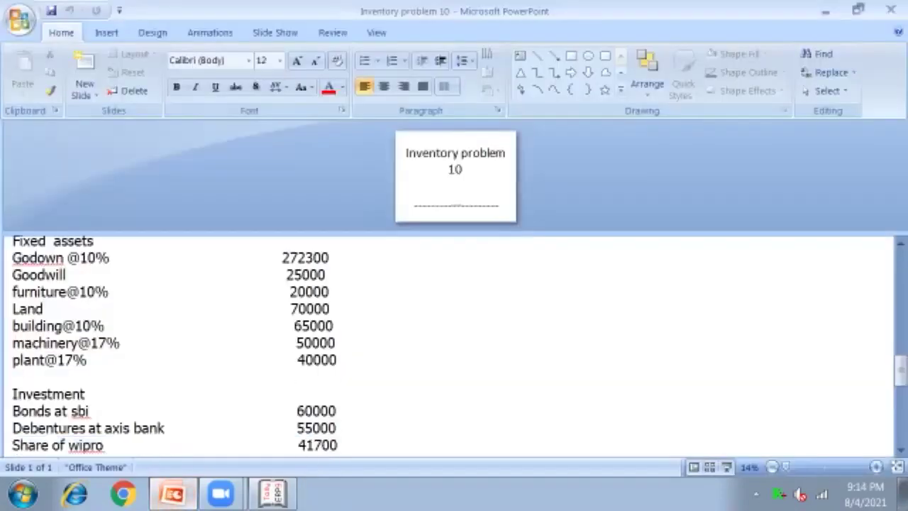
scroll(454, 348, down, 1)
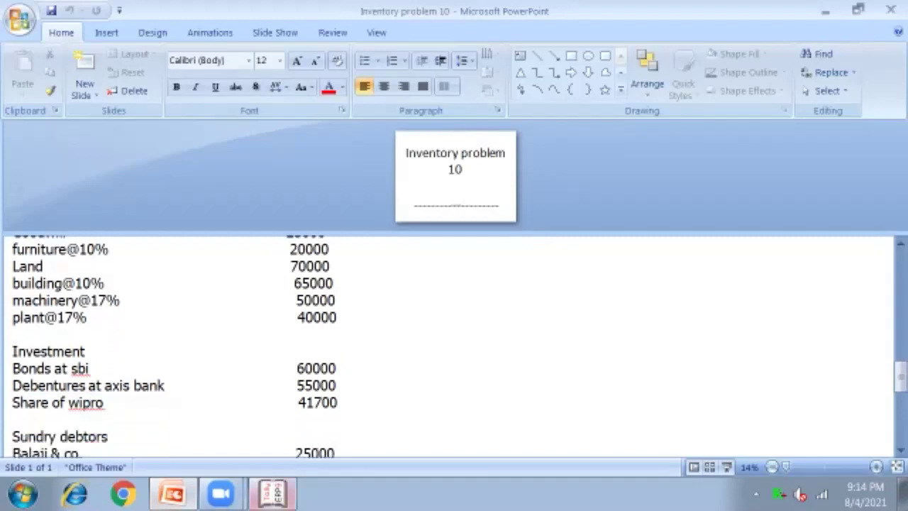
click(273, 494)
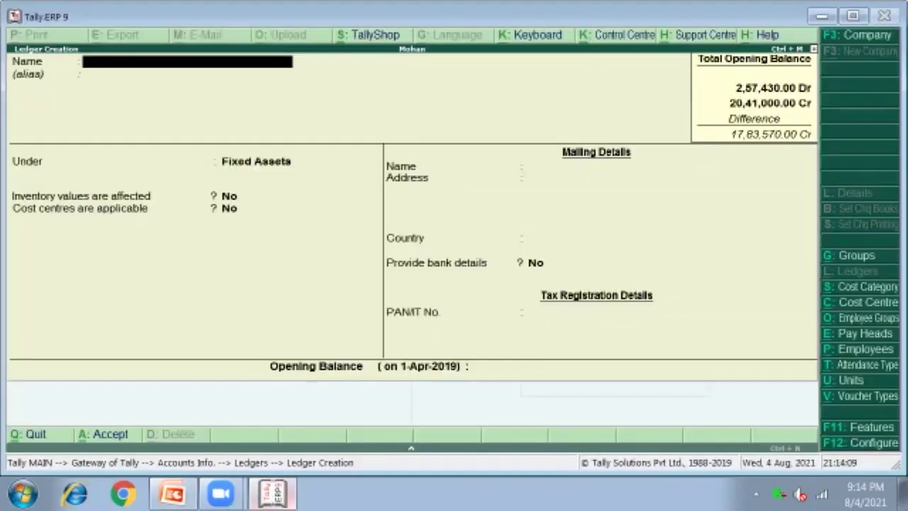
- Name the new ledger Bonds at Sbi, place it under Investments and accept the default details up to the opening balance
text(Bonds at Sbi)
key(Return)
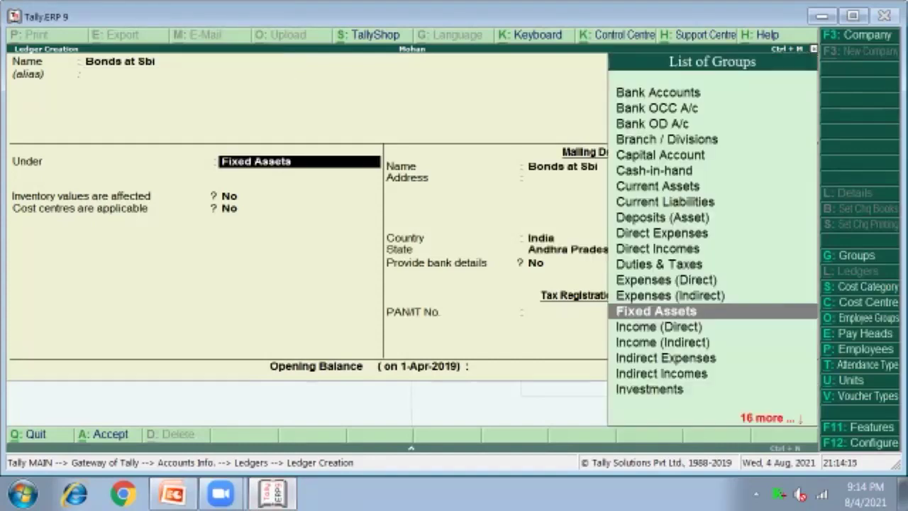
text(i)
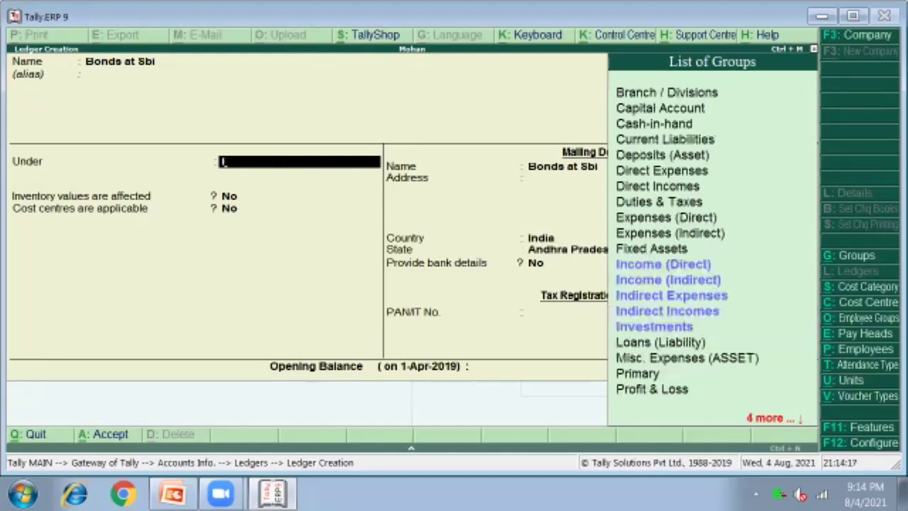
text(nv)
key(Return)
key(Return)
key(Return)
key(Return)
key(Return)
key(Return)
key(Return)
key(Return)
key(Return)
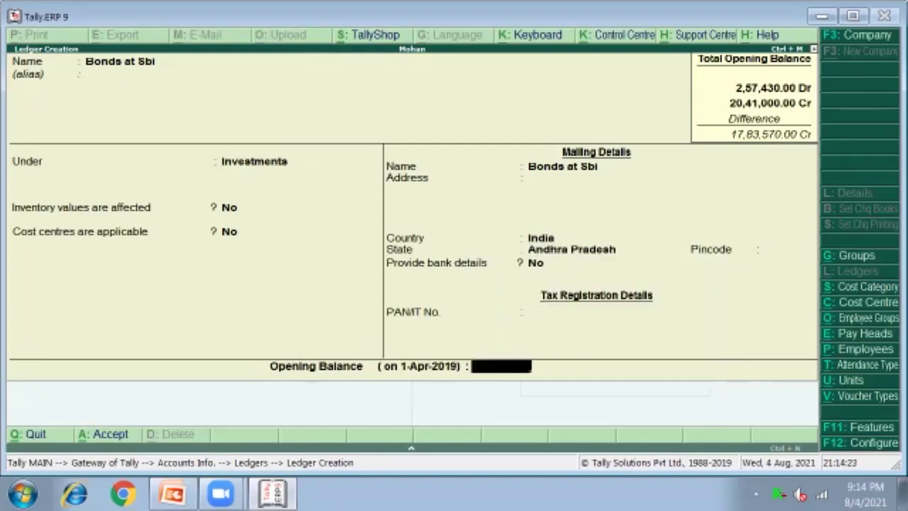
- Check the bonds amount in PowerPoint, set the Bonds at Sbi opening balance to 60,000 Dr and save the ledger
click(171, 494)
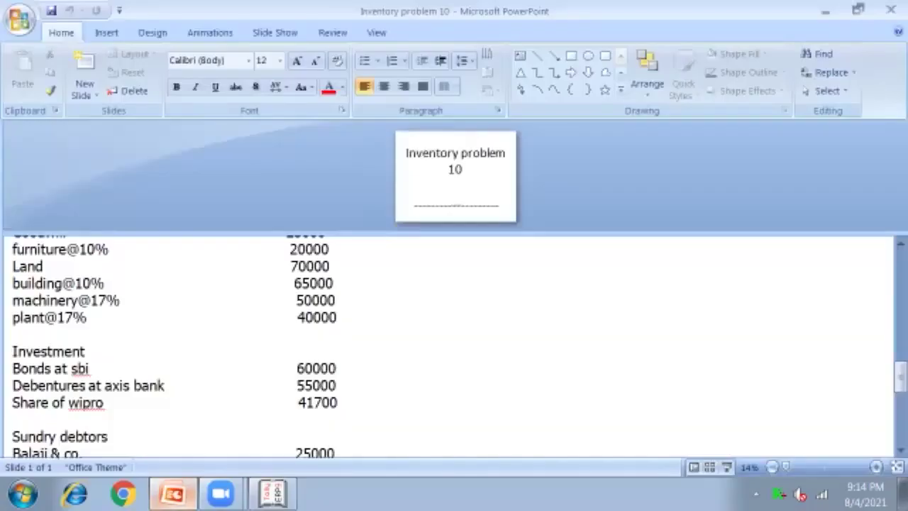
click(272, 493)
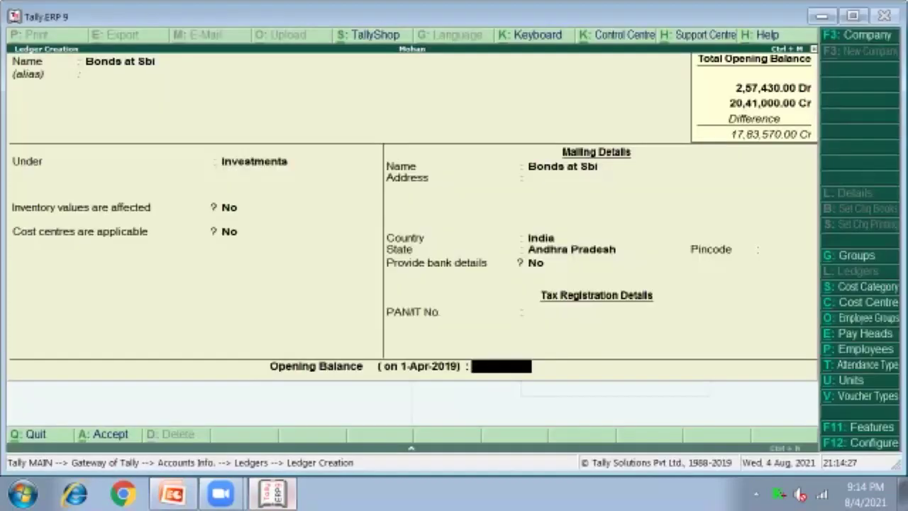
text(60,000)
key(Return)
key(Return)
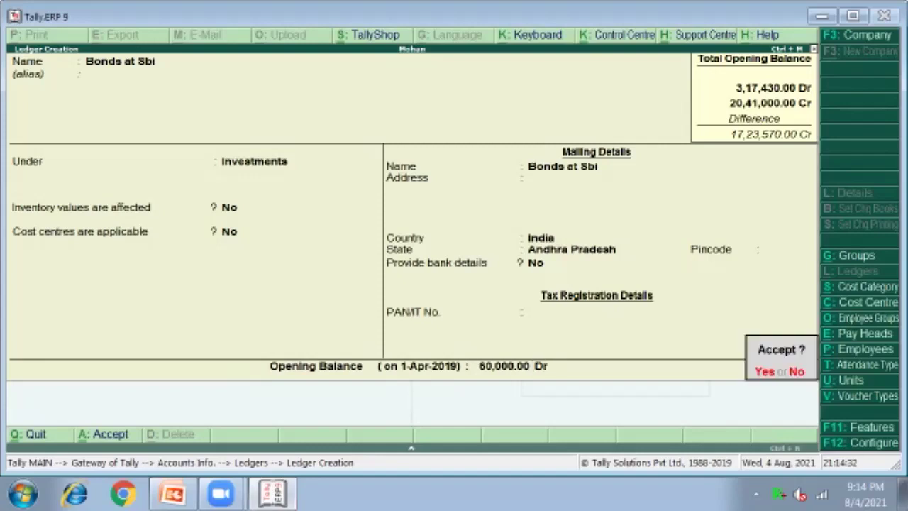
key(Return)
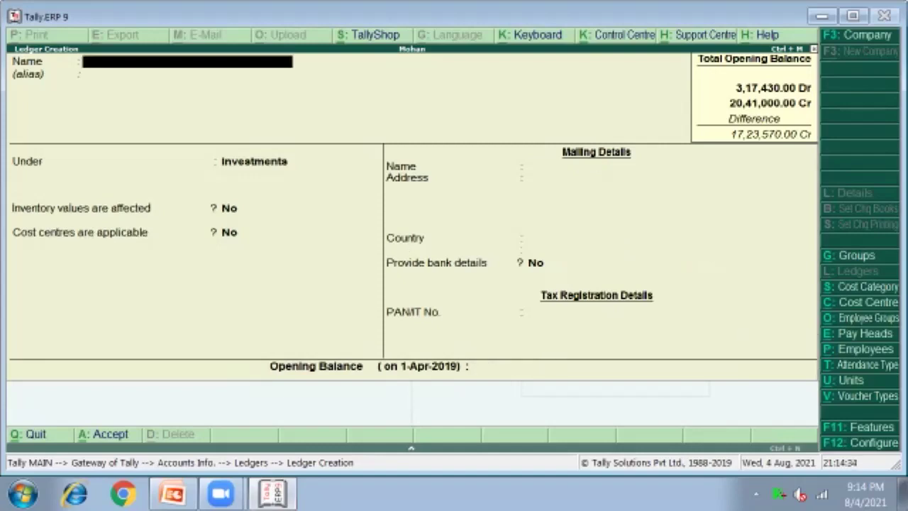
- Check the next investment in PowerPoint and name the new ledger Debentures at Axis Bank under Investments, keeping the default details
click(173, 493)
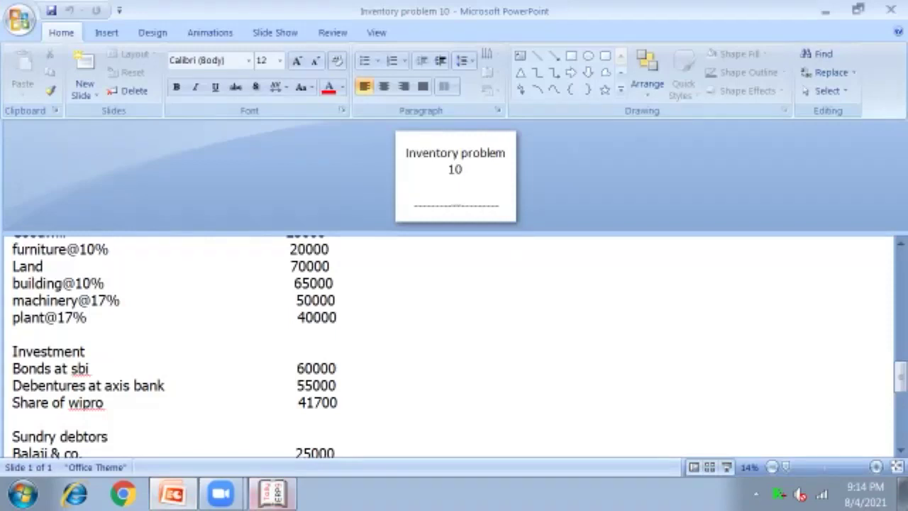
click(272, 493)
text(Debent)
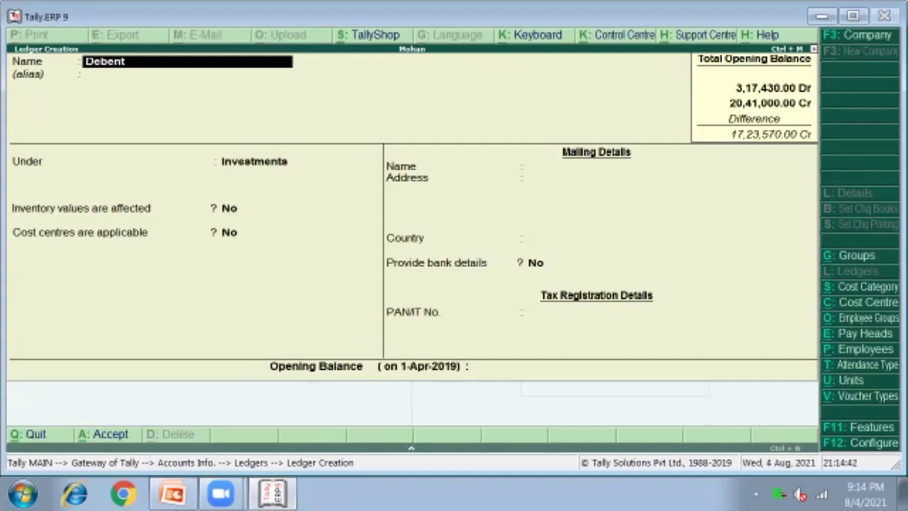
text(ures at a)
text(xis Ban)
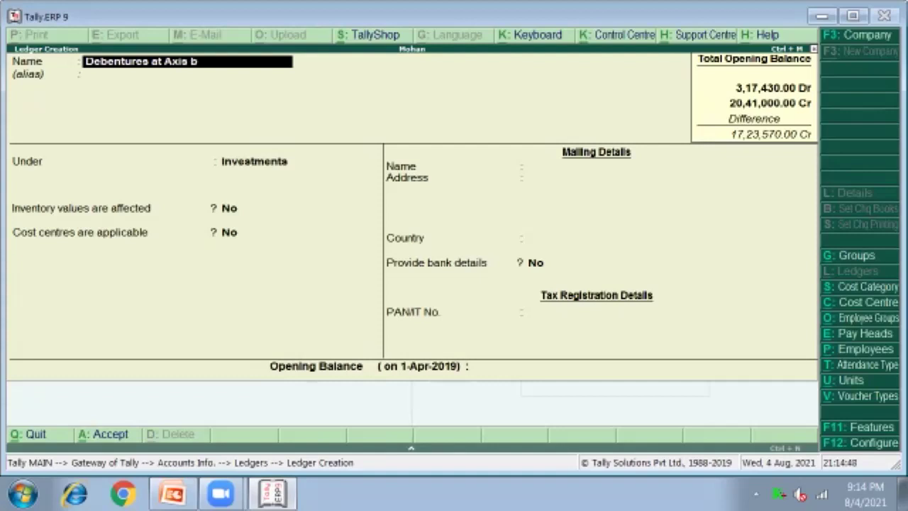
text(k)
key(Return)
key(Return)
key(Return)
key(Return)
key(Return)
key(Return)
key(Return)
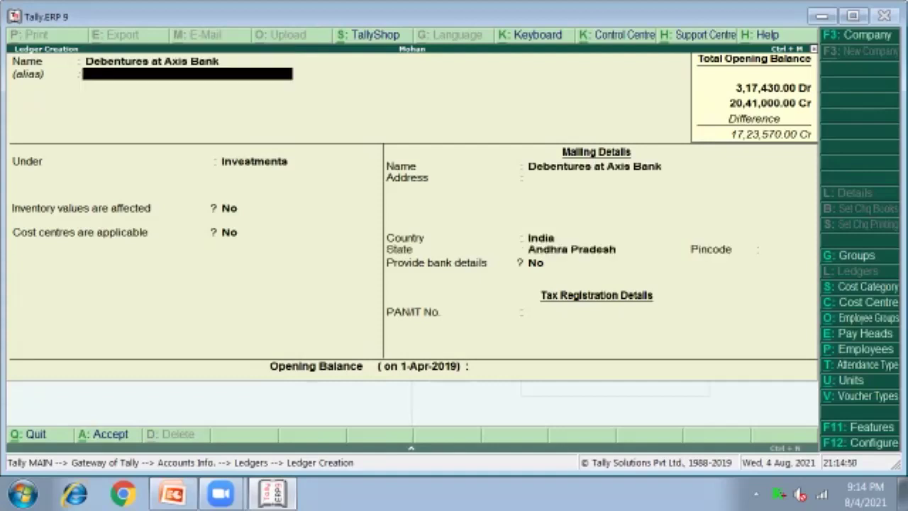
key(Return)
key(Return)
key(Return)
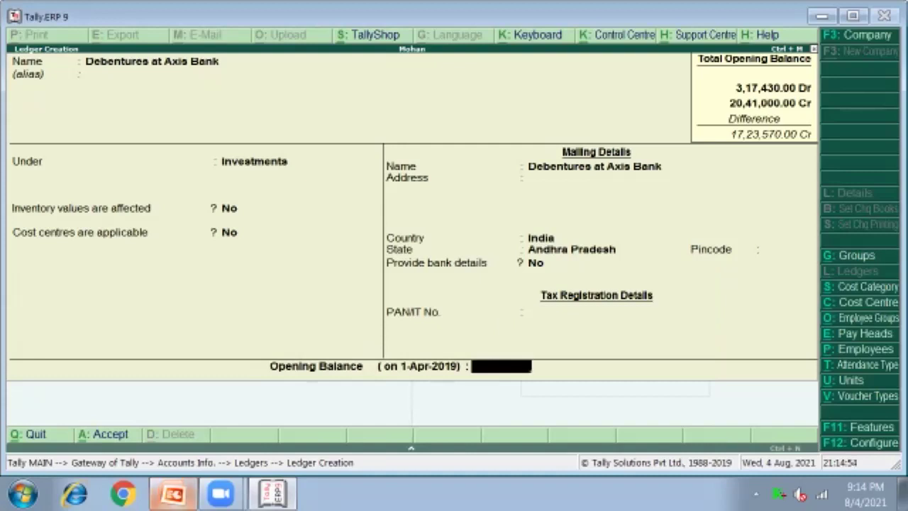
- Check the debentures amount in PowerPoint, set the Debentures at Axis Bank opening balance to 55,000 Dr and save the ledger
click(176, 491)
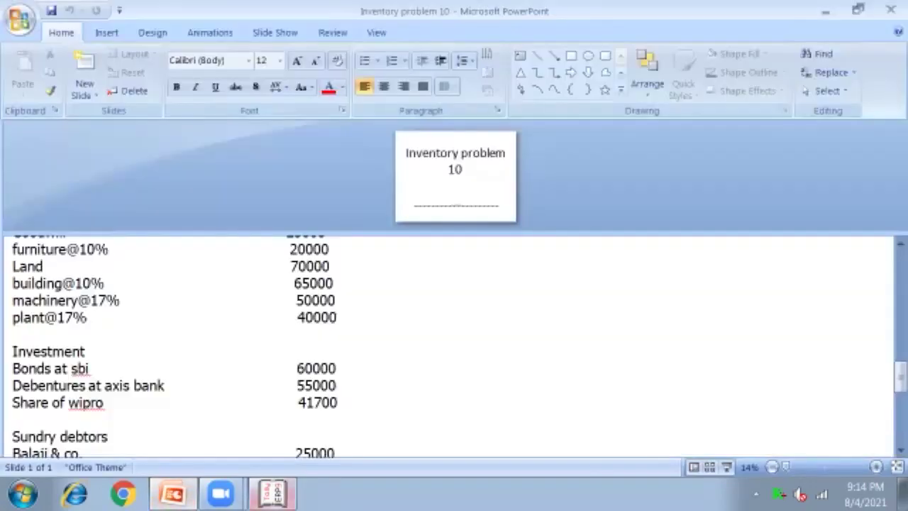
click(272, 494)
text(55000)
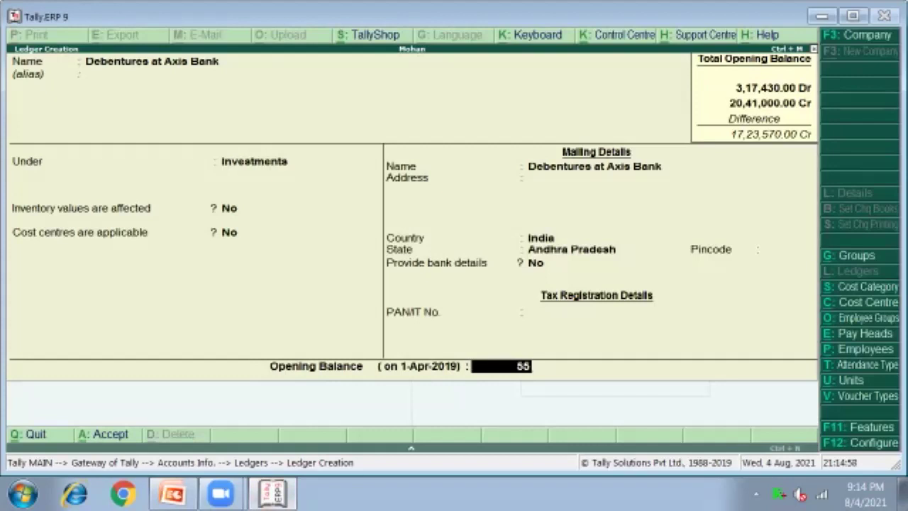
key(Return)
key(Return)
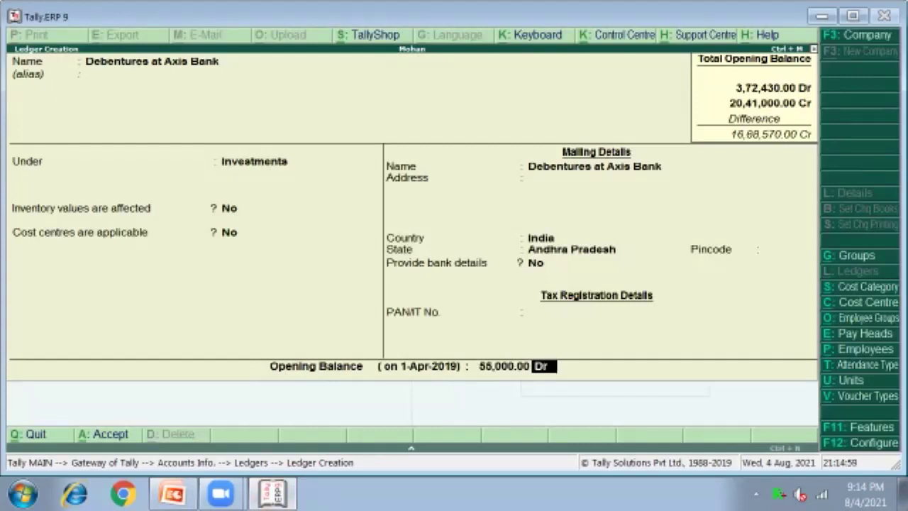
key(Return)
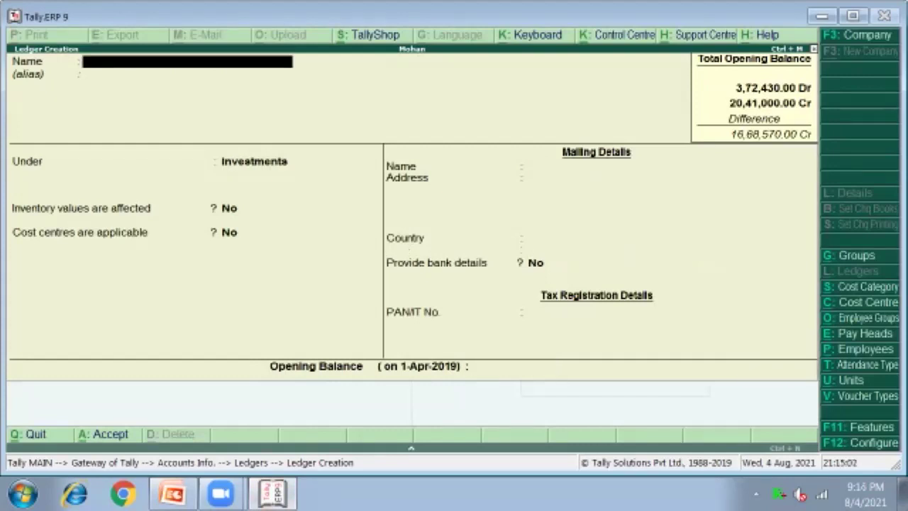
- Check the next investment in PowerPoint and name the new ledger Share of Wipro under Investments, keeping the default details
click(172, 494)
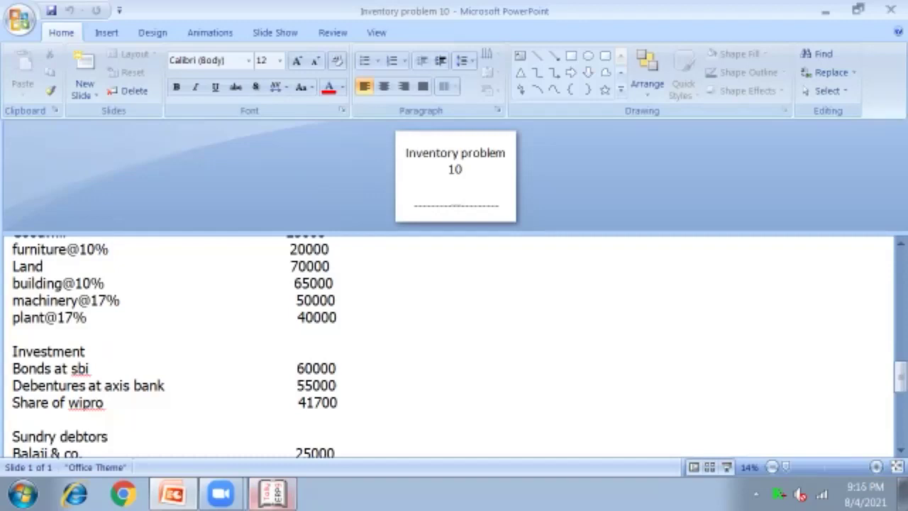
click(272, 494)
text(S)
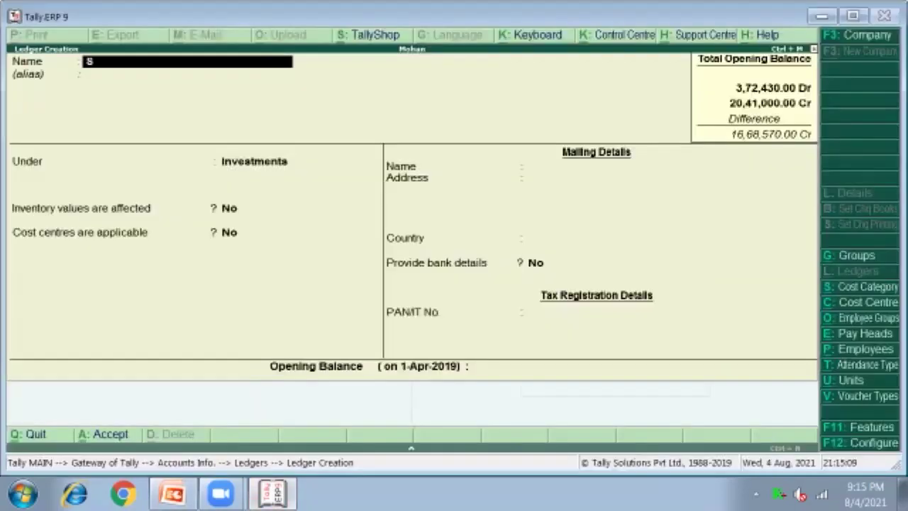
text(hare of wipro)
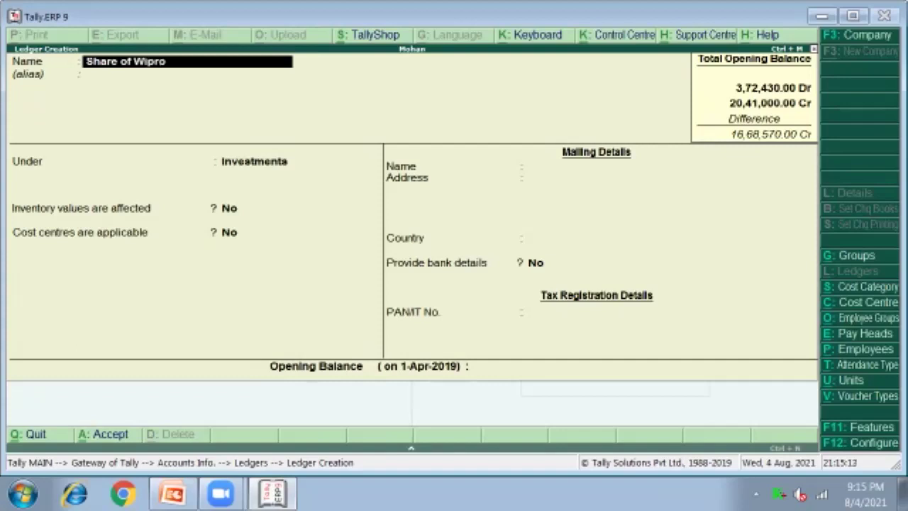
key(Return)
key(Return)
key(Return)
key(Return)
key(Return)
key(Return)
key(Return)
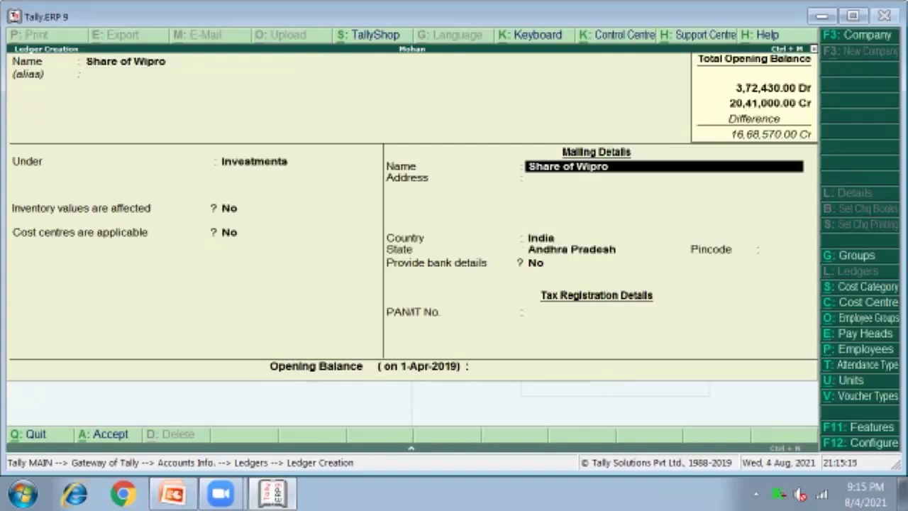
key(Return)
key(Return)
key(Return)
key(Return)
key(Return)
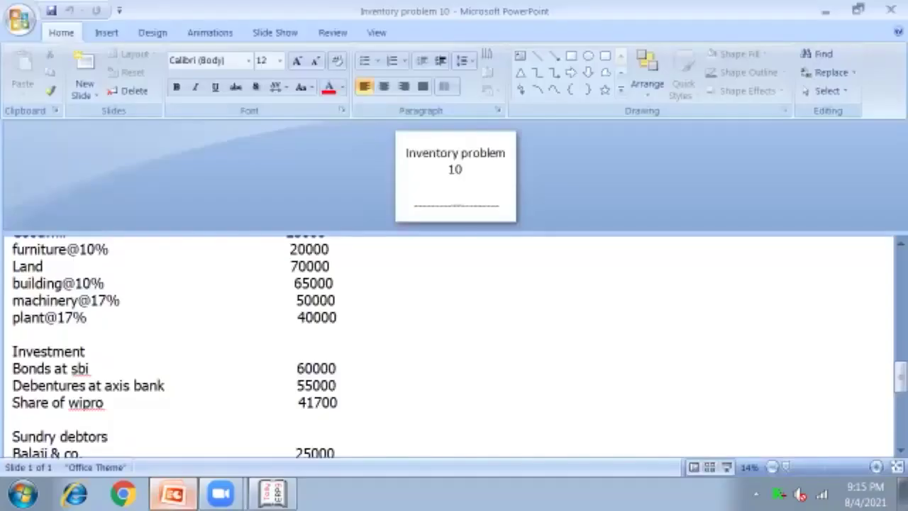
- Check the share amount in PowerPoint, set the Share of Wipro opening balance to 41,700 Dr and save the ledger
click(172, 494)
click(273, 493)
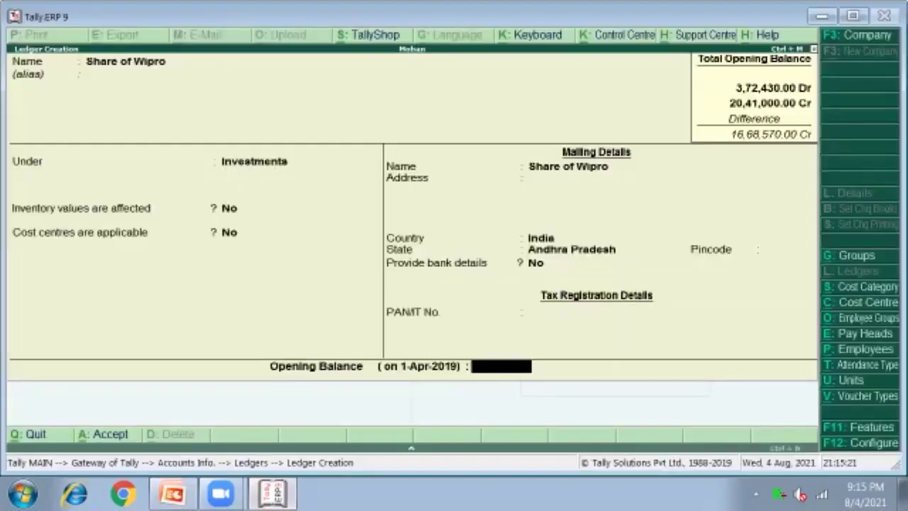
text(41700)
key(Return)
key(Return)
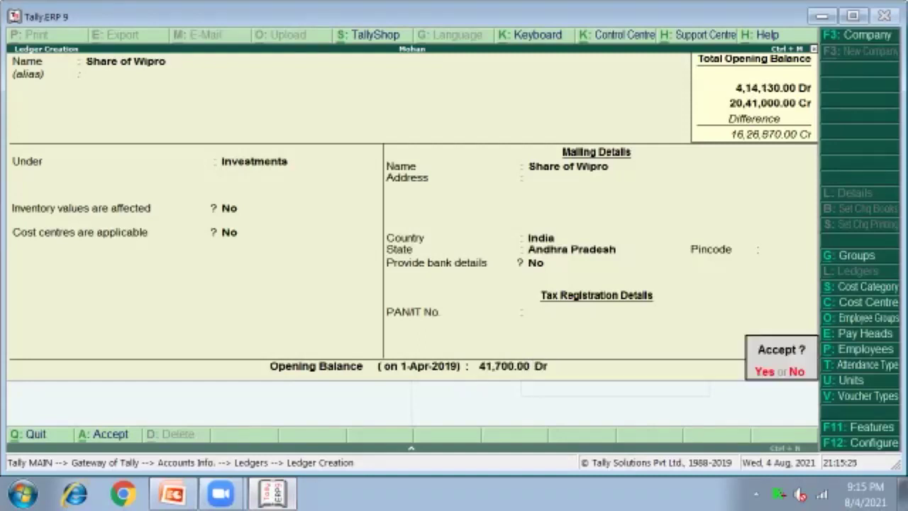
key(Return)
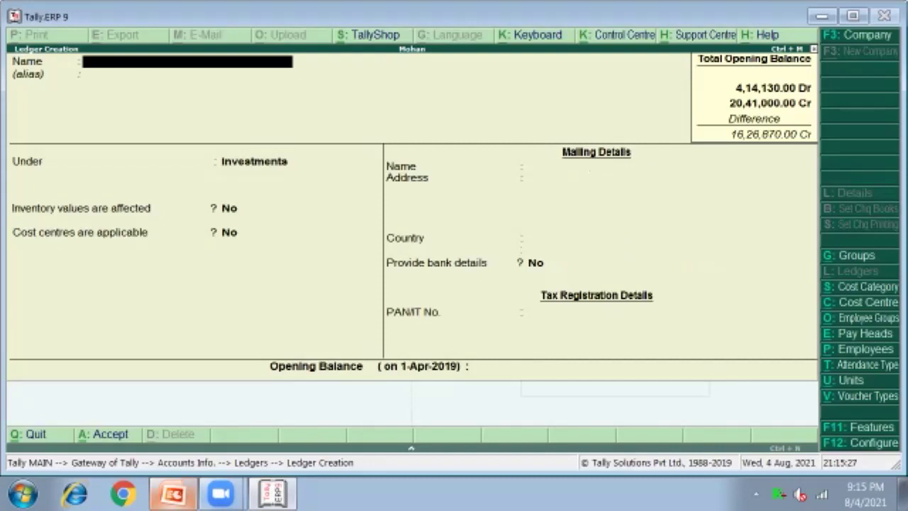
- Look up the first sundry debtor in PowerPoint and name the new Tally ledger Balaji & Co. without an alias
click(172, 494)
scroll(454, 348, down, 2)
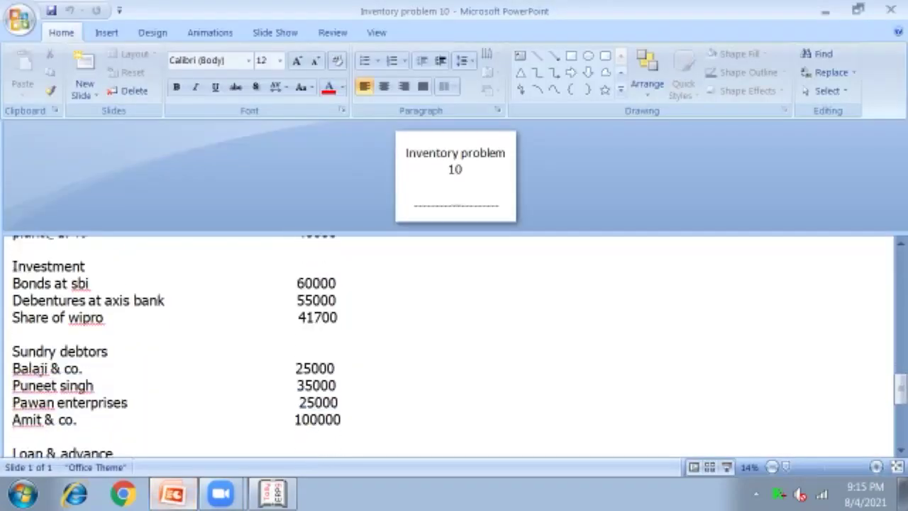
scroll(454, 348, down, 1)
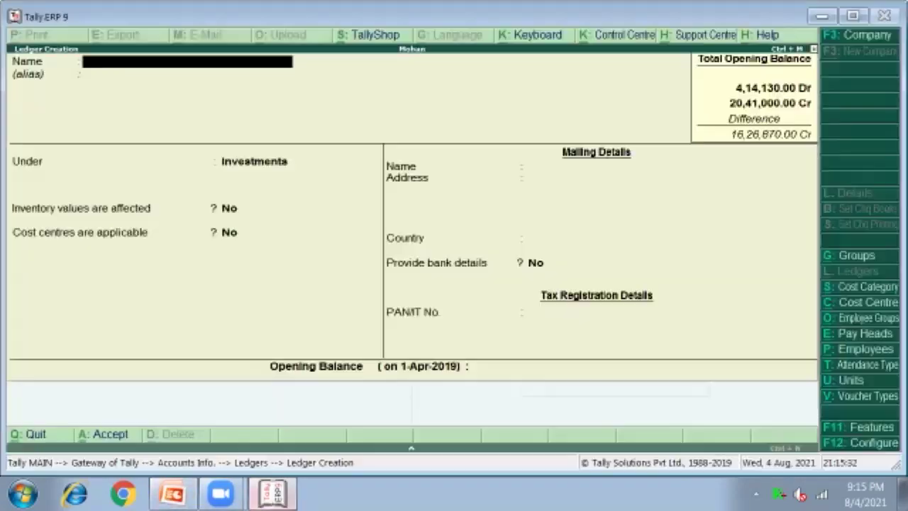
click(272, 494)
text(B)
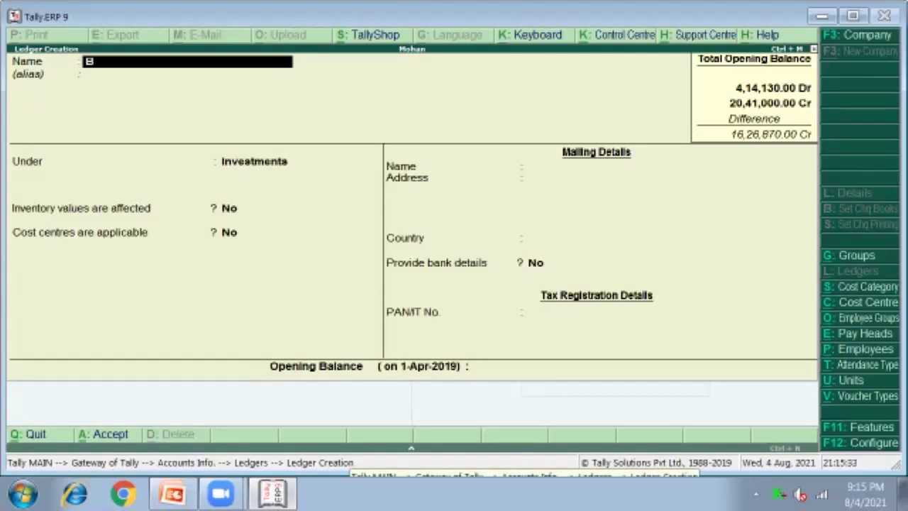
text(alaji & Co.)
key(Return)
key(Return)
- Place the Balaji & Co. ledger under Sundry Debtors and accept the default details up to the opening balance
text(S)
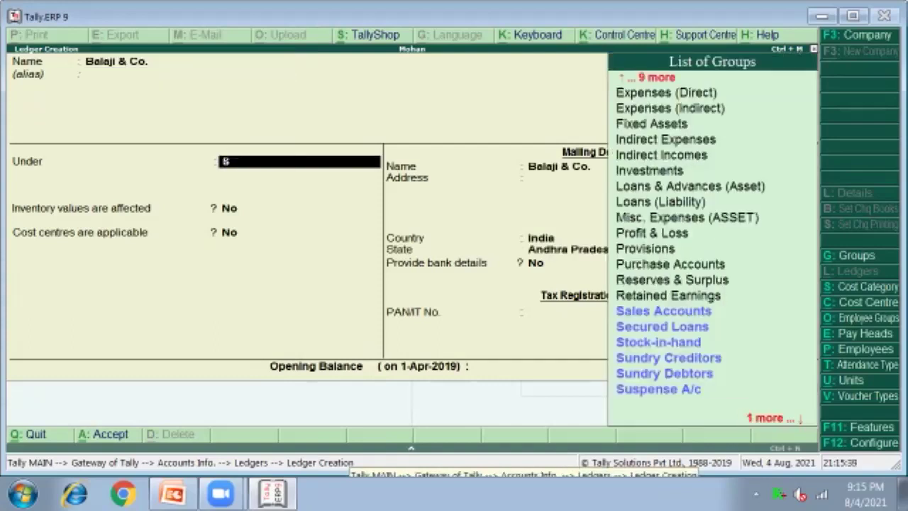
key(Down)
key(Down)
key(Down)
key(Down)
key(Return)
key(Return)
key(Return)
key(Return)
key(Return)
key(Return)
key(Return)
key(Return)
key(Return)
key(Return)
key(Return)
key(Return)
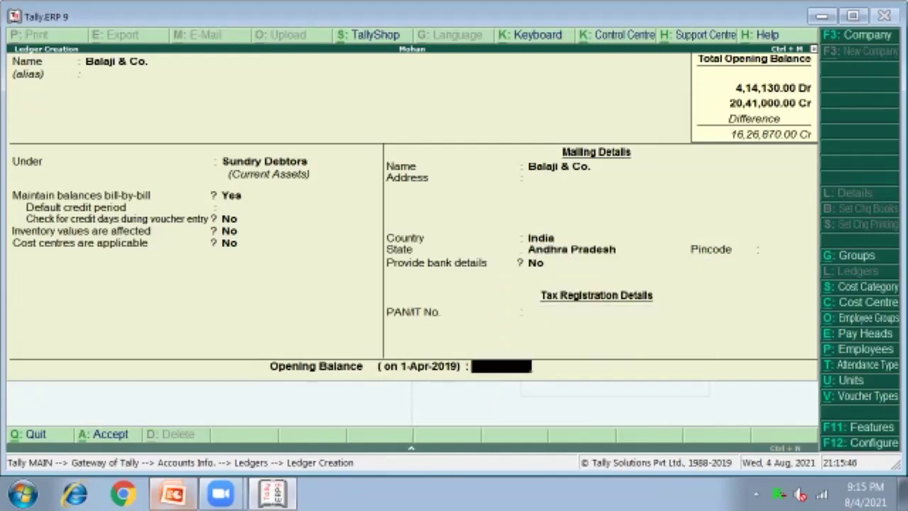
- Check the Balaji & Co. amount in PowerPoint, set its opening balance to 25,000 Dr and save the ledger
click(157, 493)
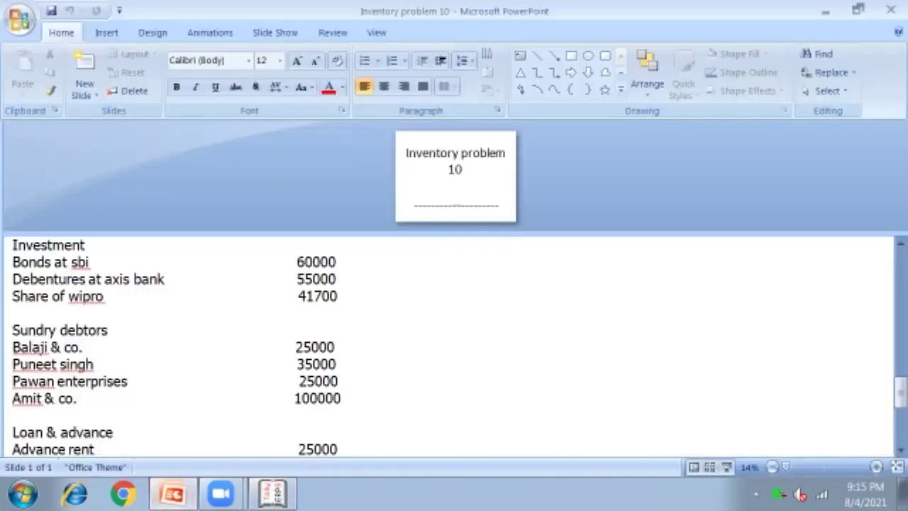
key(alt+Tab)
text(25,000)
key(Return)
key(Return)
key(Escape)
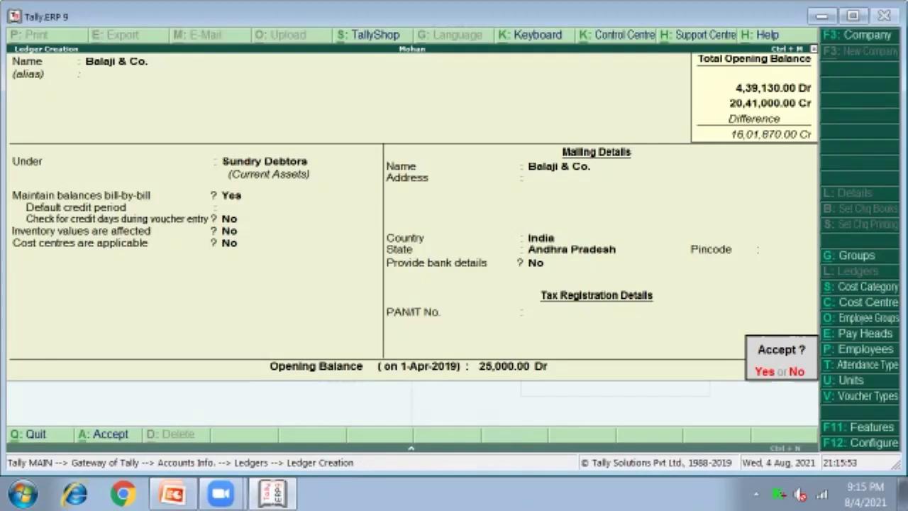
key(Return)
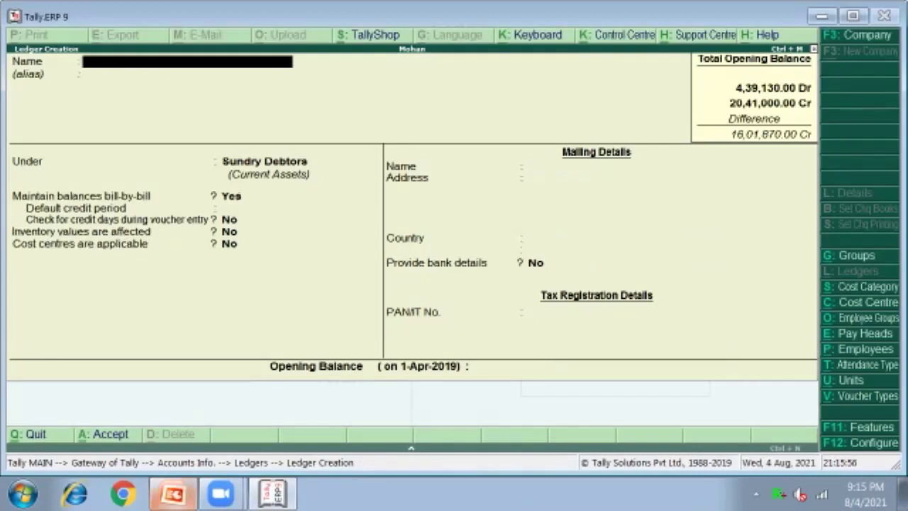
- Check the second sundry debtor in PowerPoint and enter that person's full name as a new ledger under Sundry Debtors, keeping the default details
key(alt+Tab)
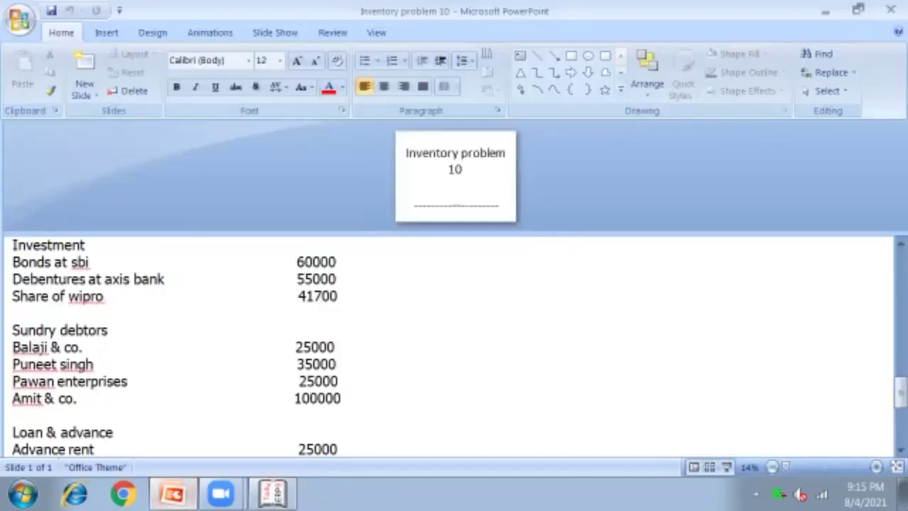
click(272, 493)
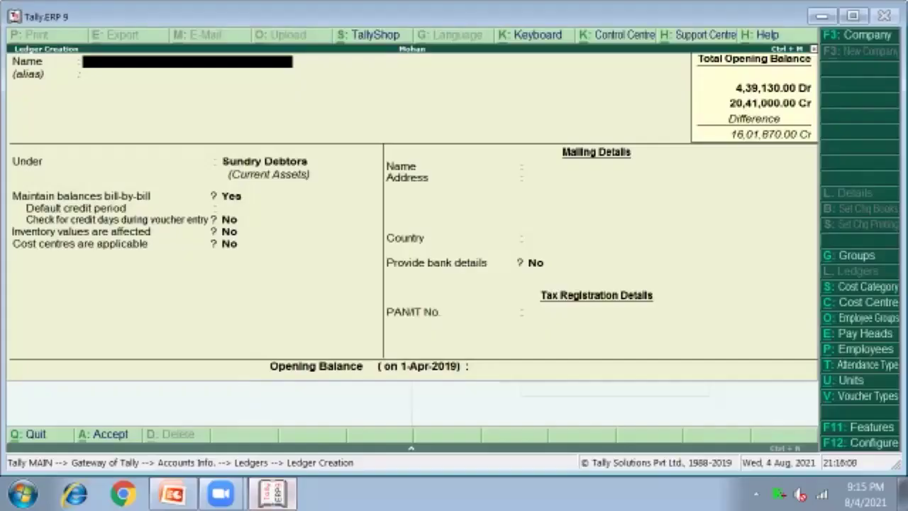
text(Puneeth Singh)
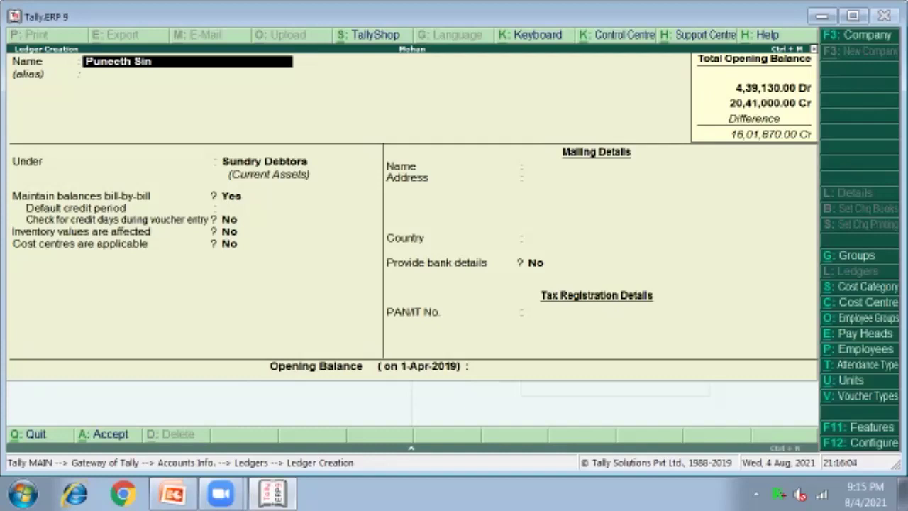
key(Return)
key(Return)
key(Return)
key(Return)
key(Return)
key(Return)
key(Return)
key(Return)
key(Return)
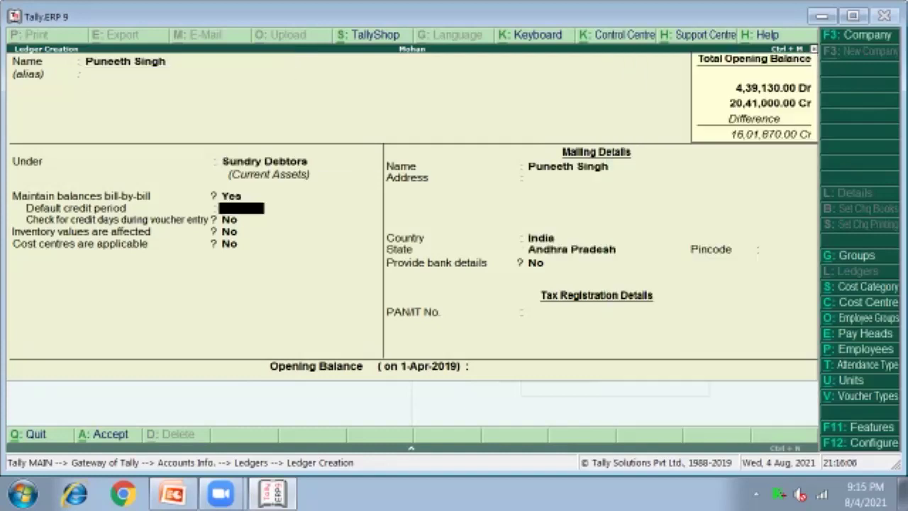
key(Return)
key(Return)
key(Return)
key(Return)
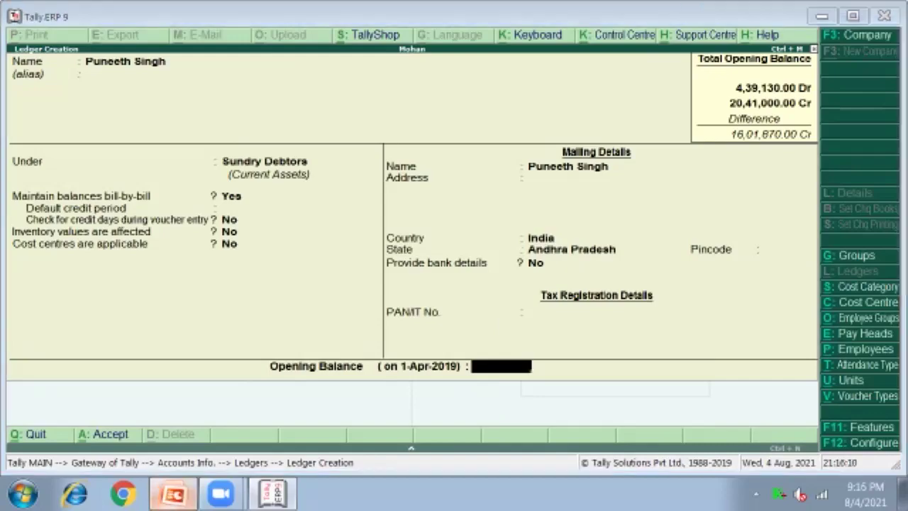
- Check the second debtor's amount in PowerPoint, set that ledger's opening balance to 35,000 Dr and save it
click(172, 494)
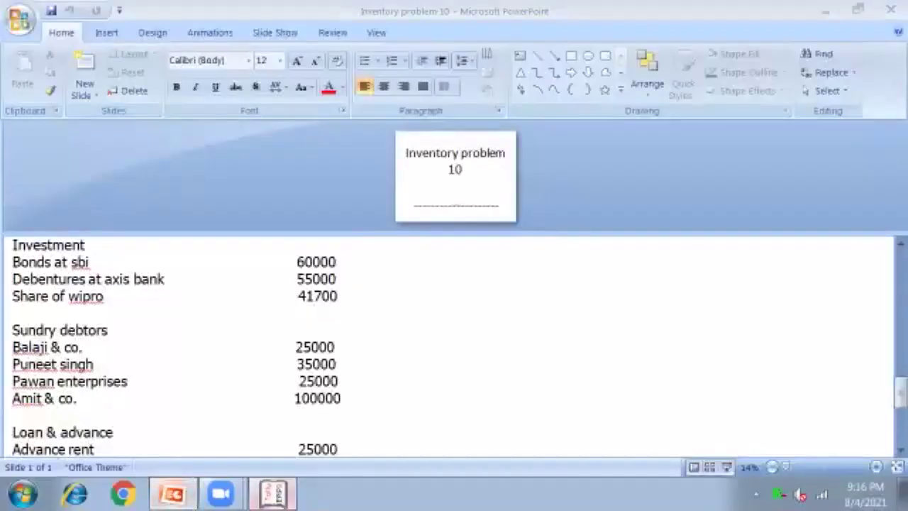
click(272, 494)
text(35000)
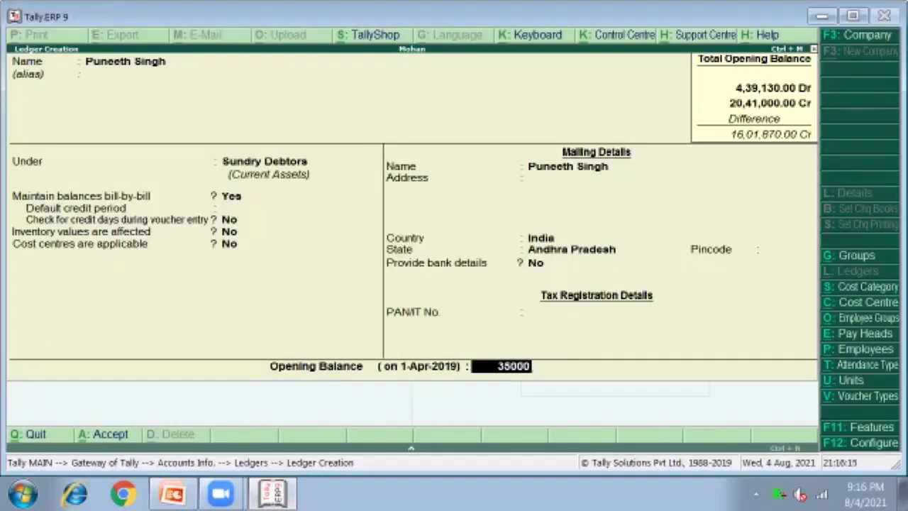
key(Return)
key(Return)
key(Return)
key(Return)
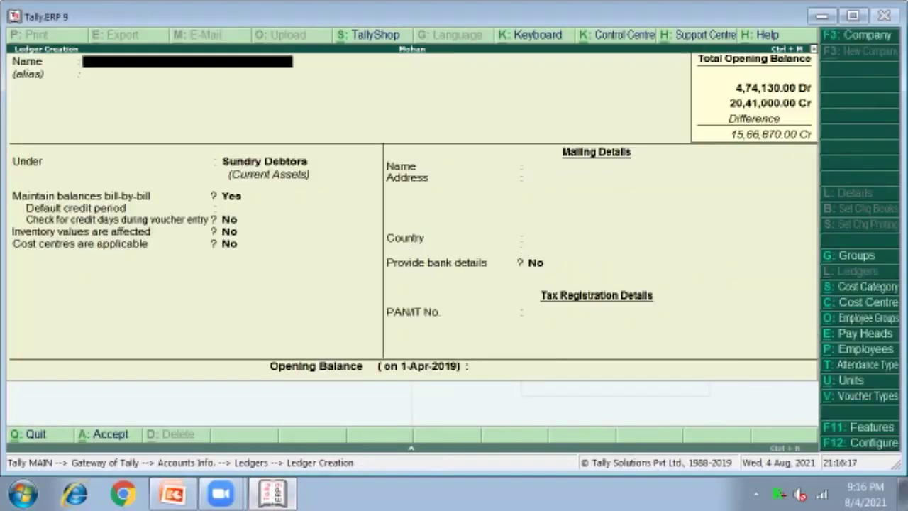
- Check the third sundry debtor in PowerPoint and name the new ledger Pawan Enterprisses under Sundry Debtors, keeping the default details
click(172, 494)
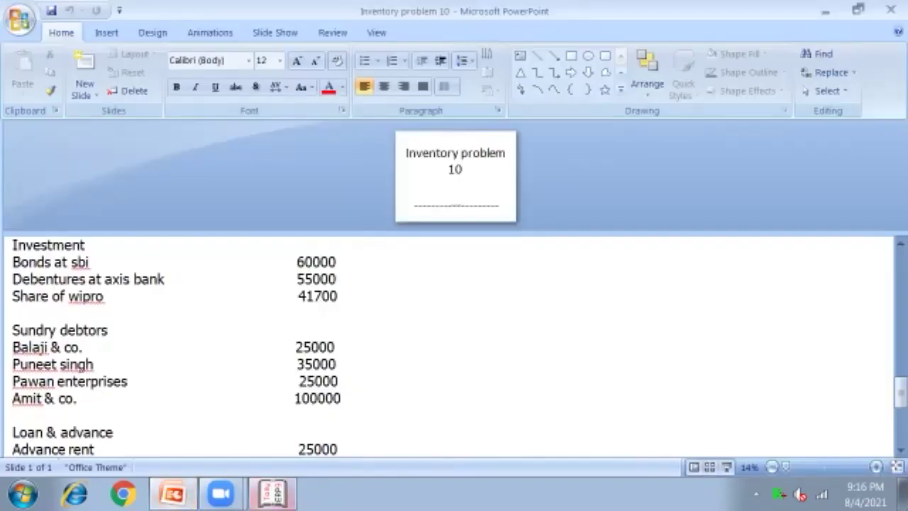
click(273, 494)
text(P)
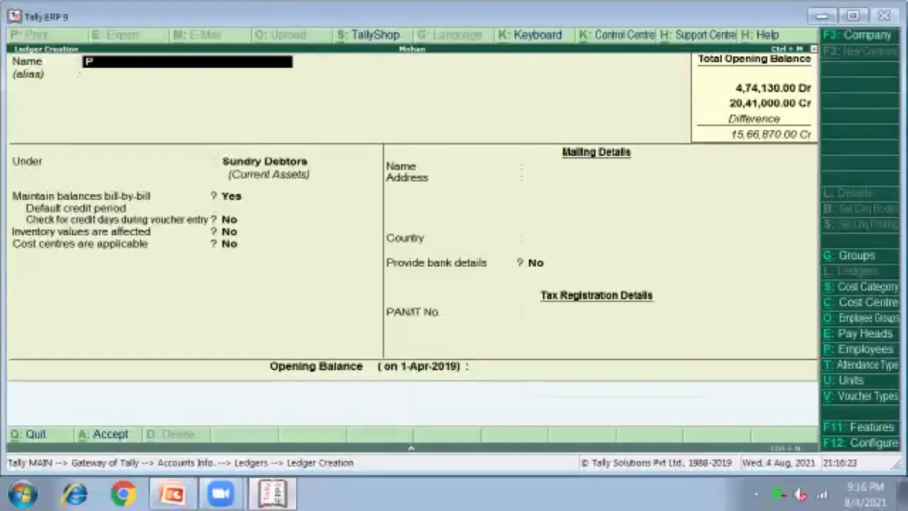
text(awan Enterpri)
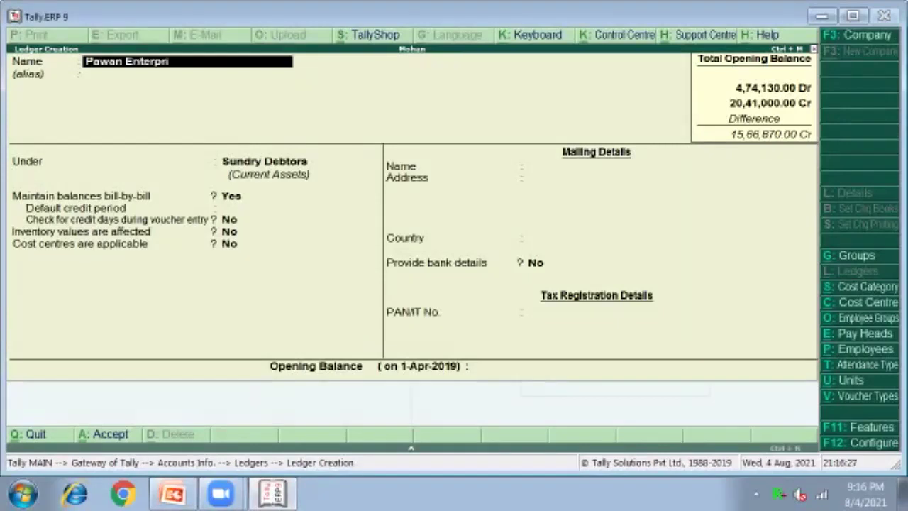
text(sses)
key(Return)
key(Return)
key(Return)
key(Return)
key(Return)
key(Return)
key(Return)
key(Return)
key(Return)
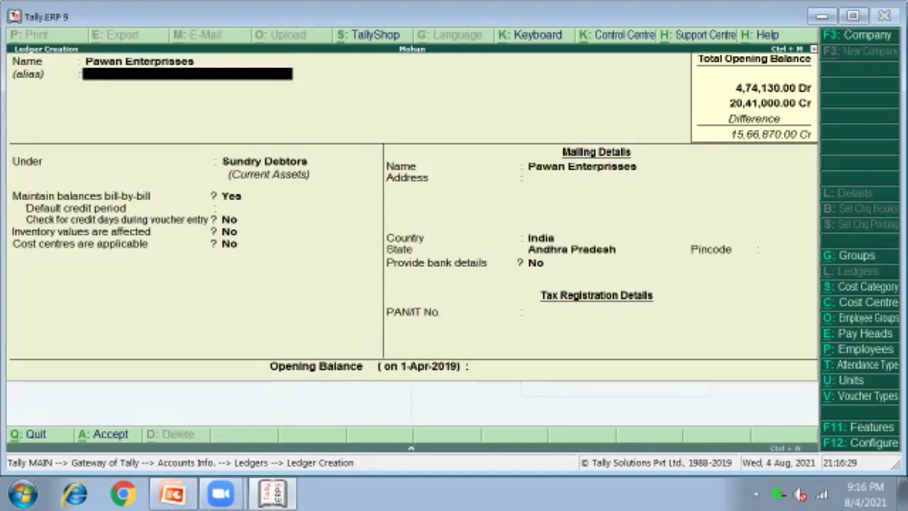
key(Return)
key(Return)
key(Return)
key(Return)
key(Return)
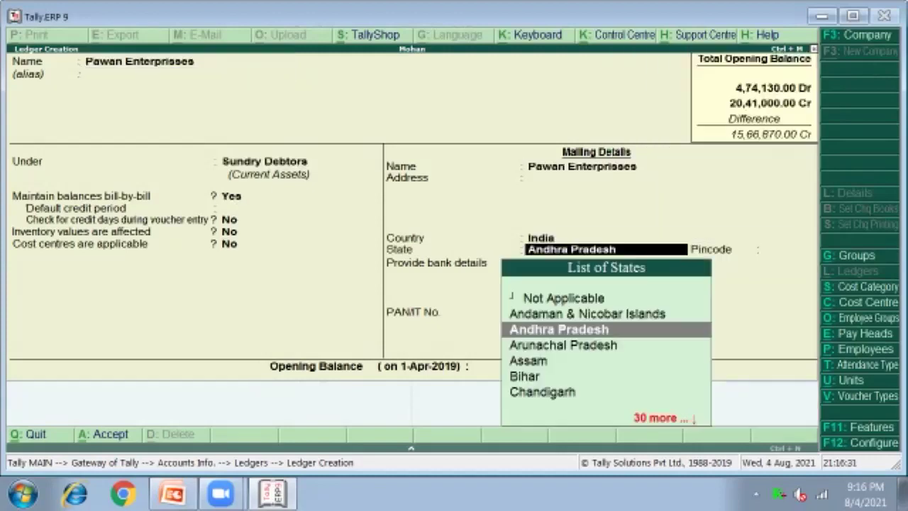
- Set the Pawan Enterprisses opening balance to 25,000 Dr and save the ledger
text(25000)
key(Return)
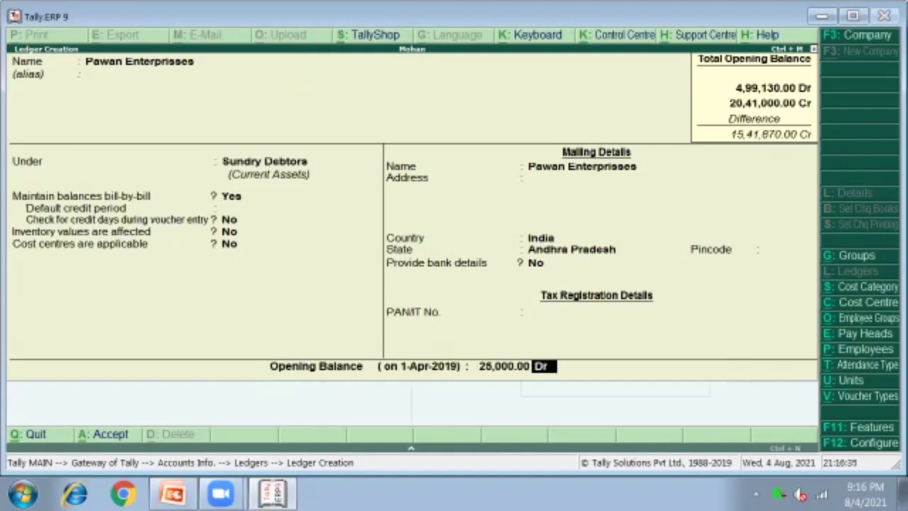
key(Return)
key(Return)
key(Return)
key(Return)
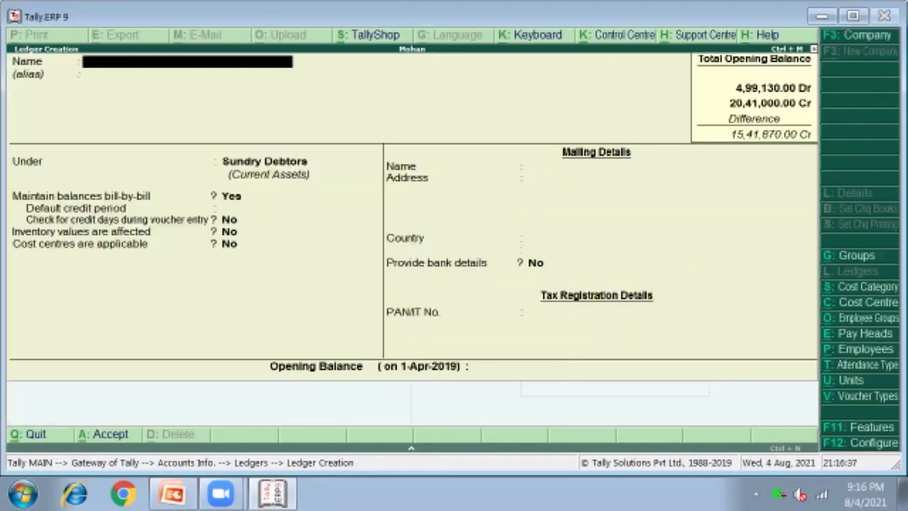
- Check the fourth sundry debtor in PowerPoint and name the new ledger Amit & Co under Sundry Debtors, keeping the default details
key(alt+Tab)
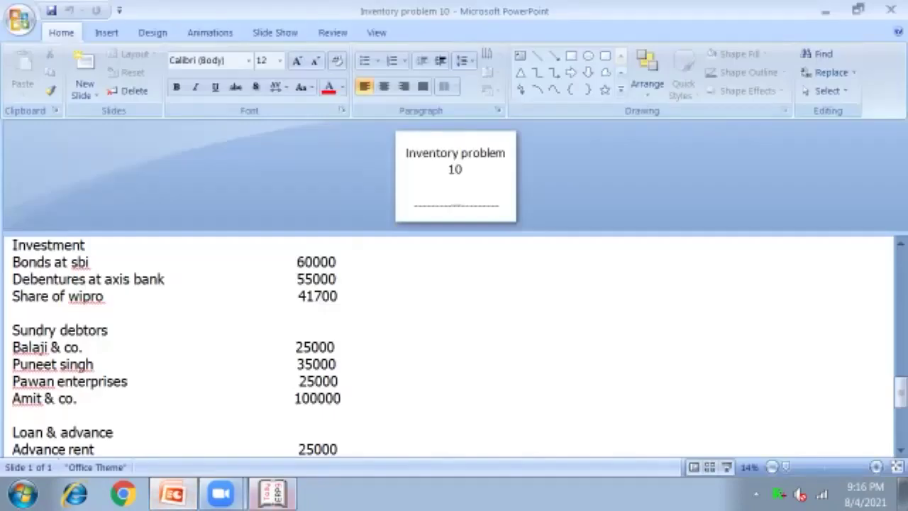
click(269, 492)
text(Am)
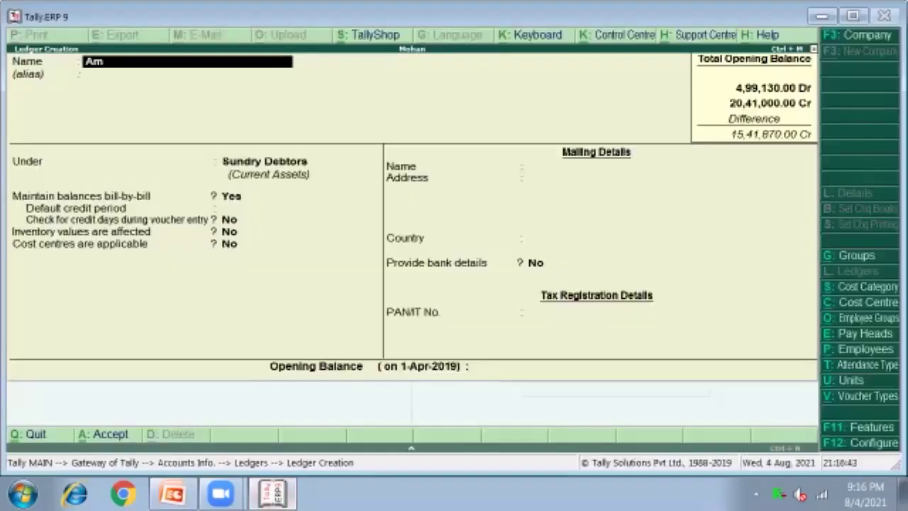
text(it & Co)
key(Return)
key(Return)
key(Return)
key(Return)
key(Return)
key(Return)
key(Return)
key(Return)
key(Return)
key(Return)
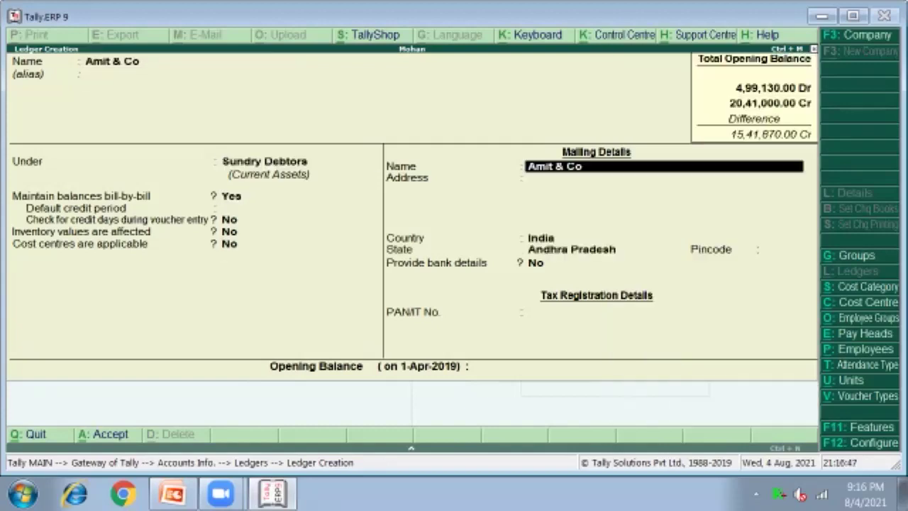
key(Return)
key(Return)
key(Return)
key(Return)
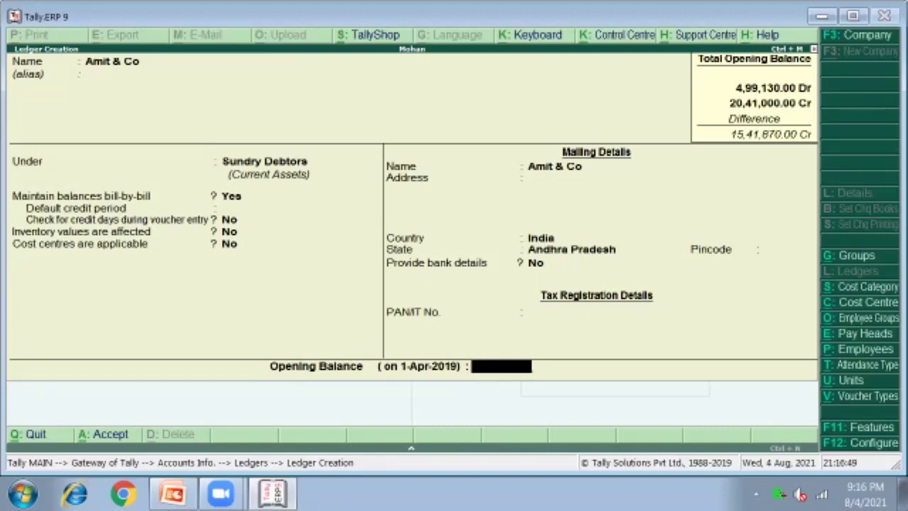
- Check the fourth debtor's amount in PowerPoint, set the Amit & Co opening balance to 1,00,000 Dr in Tally and save the ledger
click(173, 493)
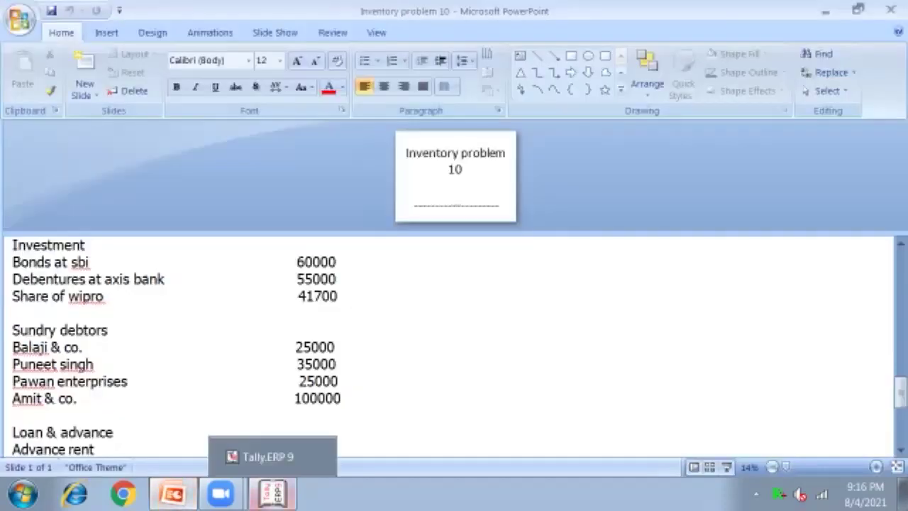
click(273, 494)
text(100000)
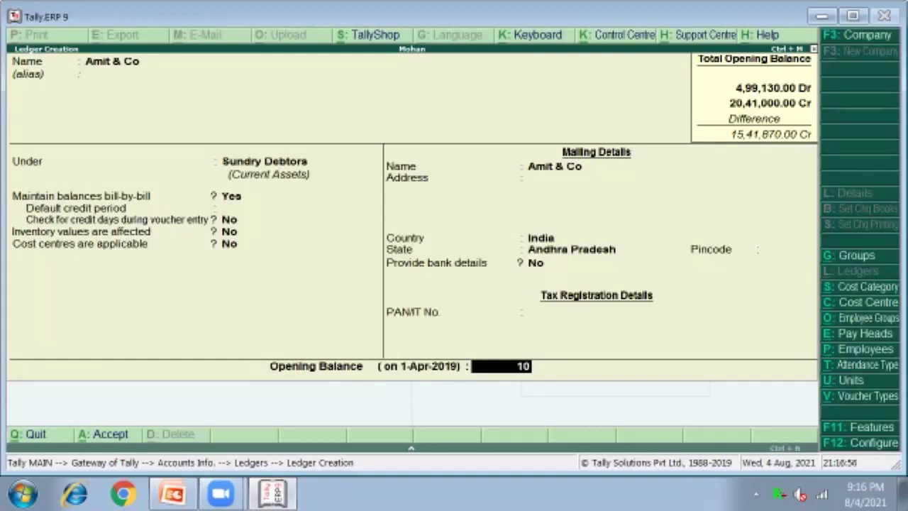
key(Return)
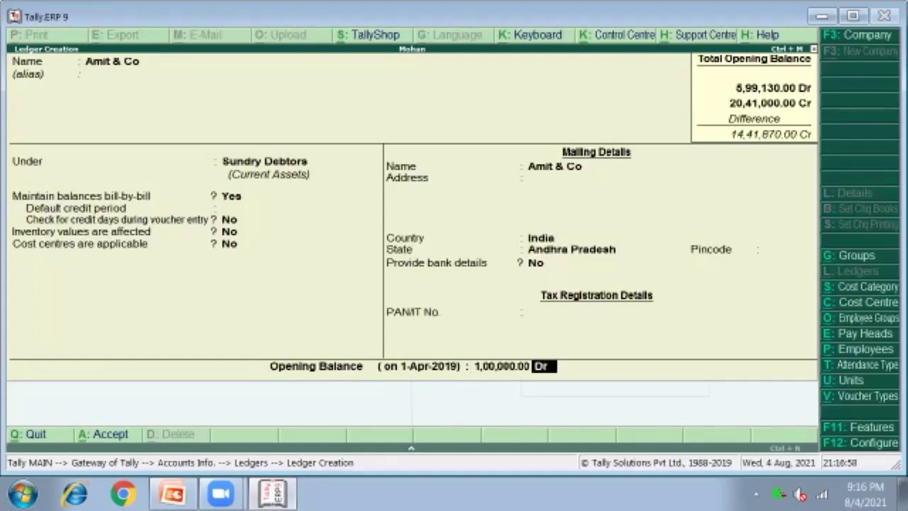
key(Return)
key(Return)
key(Return)
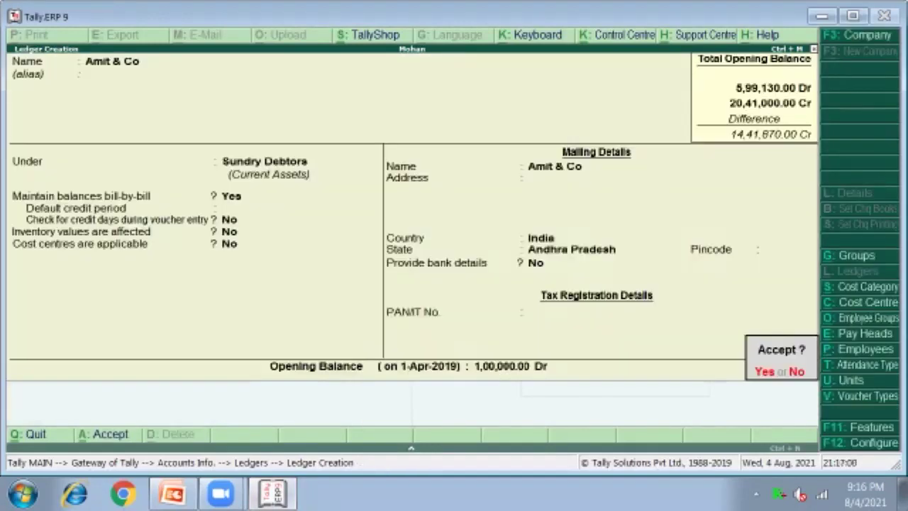
key(Return)
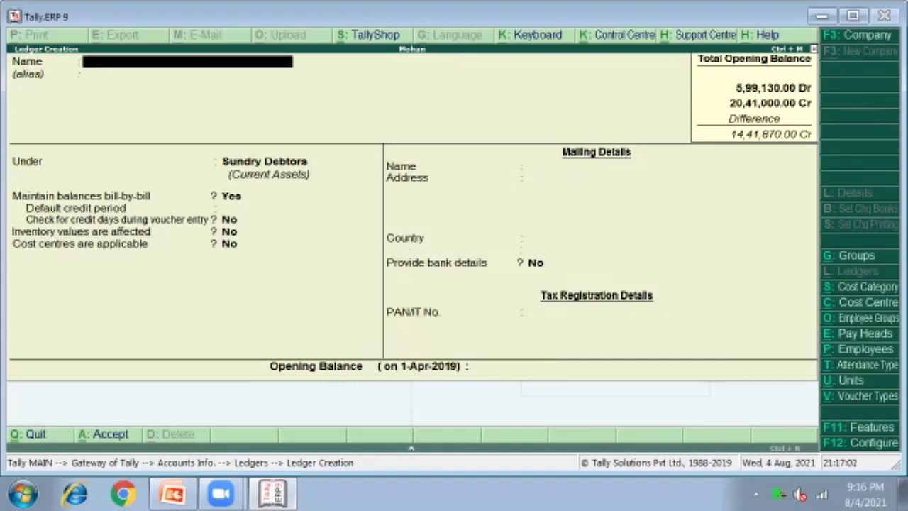
- Look up the loan and advance item in PowerPoint and name the new Tally ledger Advance Rent, without an alias
key(alt+Tab)
scroll(454, 348, down, 2)
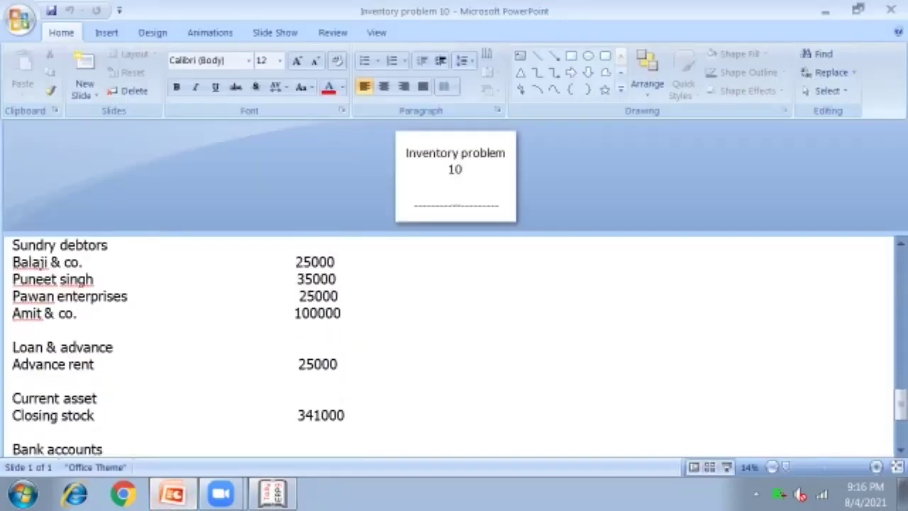
scroll(454, 348, down, 1)
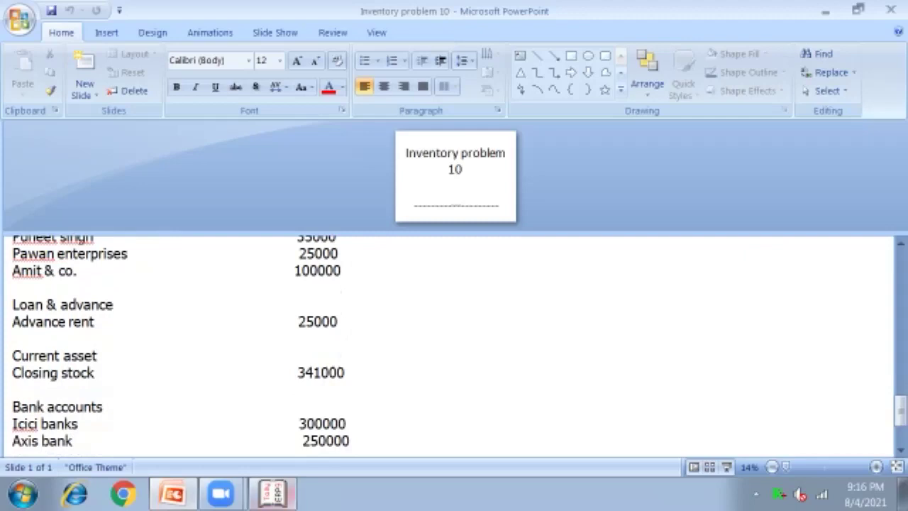
mouse_move(273, 493)
click(273, 494)
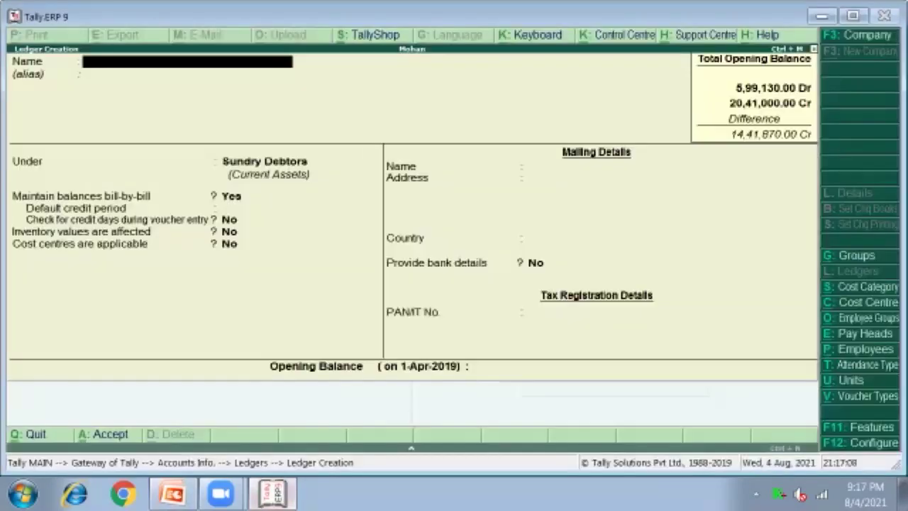
text(Advance Rent)
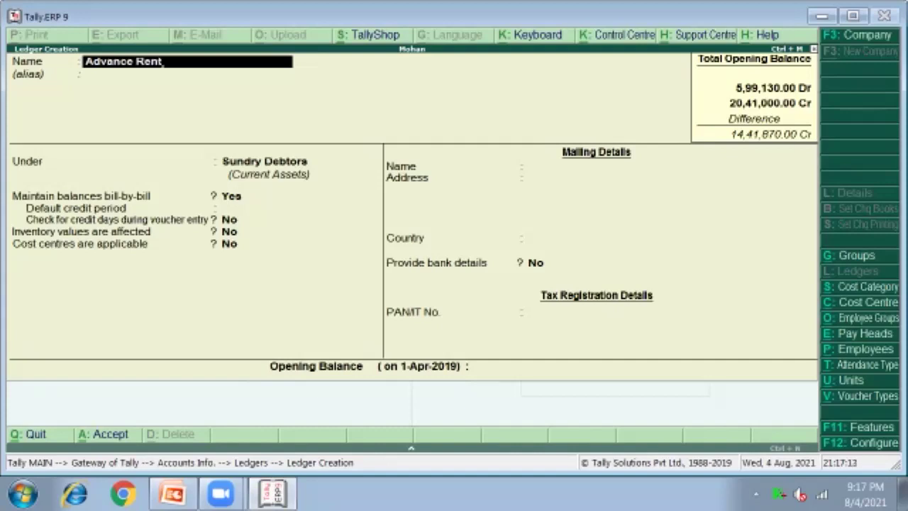
key(Return)
key(Return)
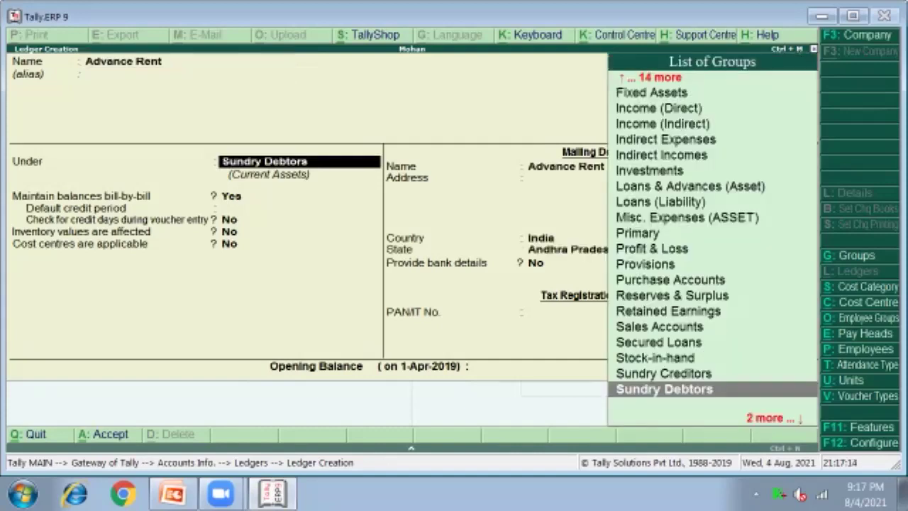
- Place the Advance Rent ledger under Loans & Advances (Asset), keeping the default payroll, mailing and tax details
key(Up)
key(Up)
key(Up)
key(Up)
key(Up)
key(Up)
key(Up)
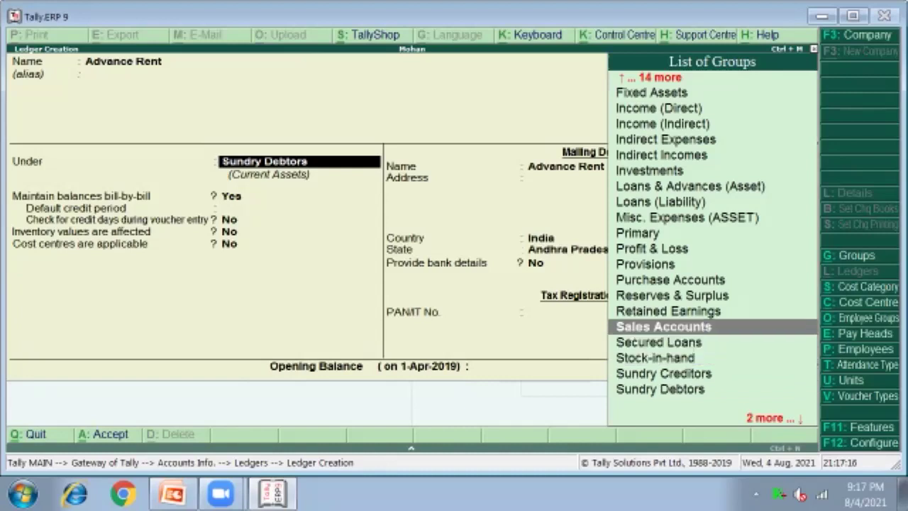
key(Up)
key(Up)
key(Up)
key(Up)
key(Up)
key(Up)
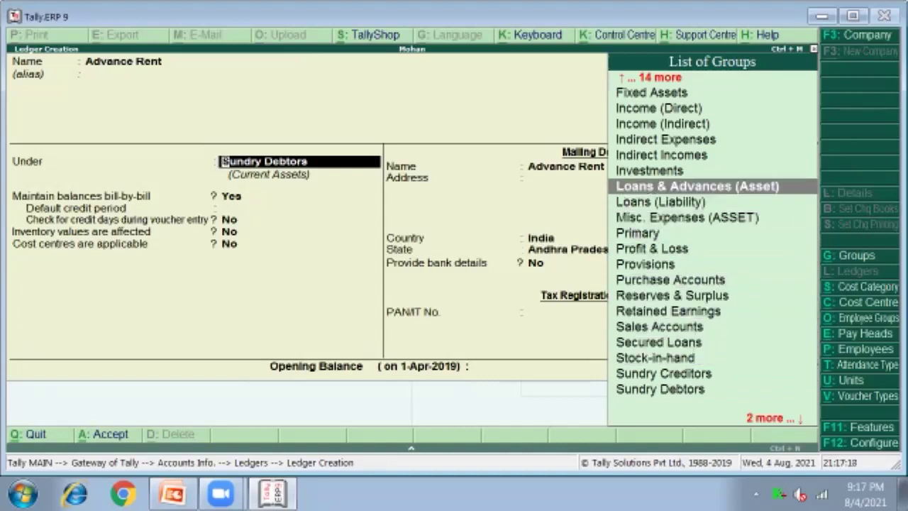
key(Return)
key(Return)
key(Return)
key(Return)
key(Return)
key(Return)
key(Return)
key(Return)
key(Return)
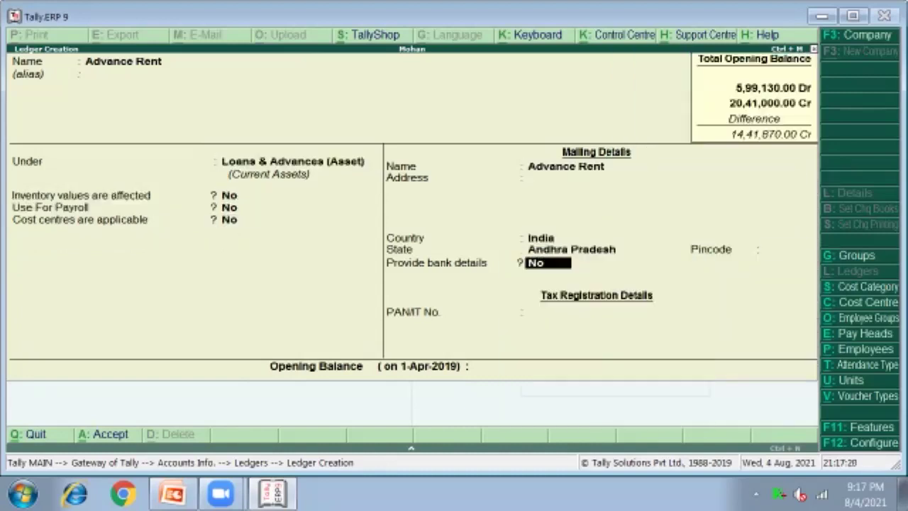
key(Return)
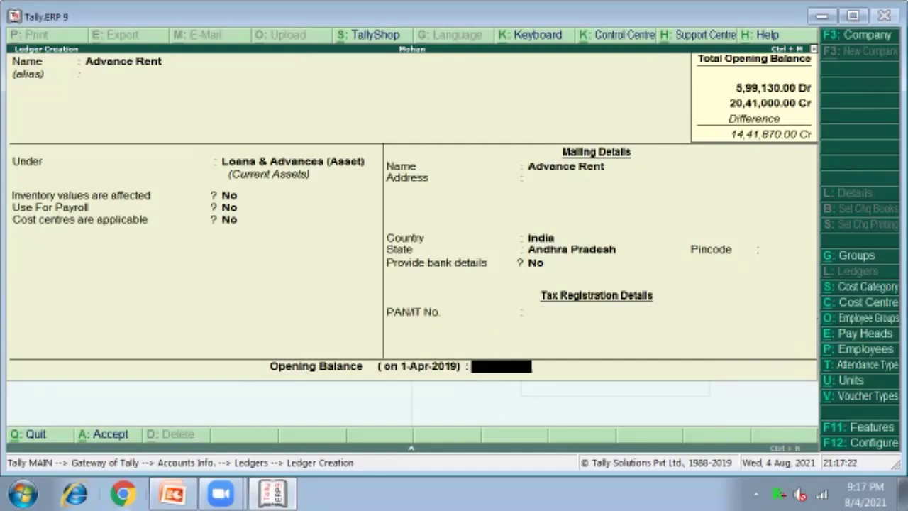
- Check the advance rent amount in PowerPoint, set that ledger's opening balance to 25,000 Dr and save it
click(173, 493)
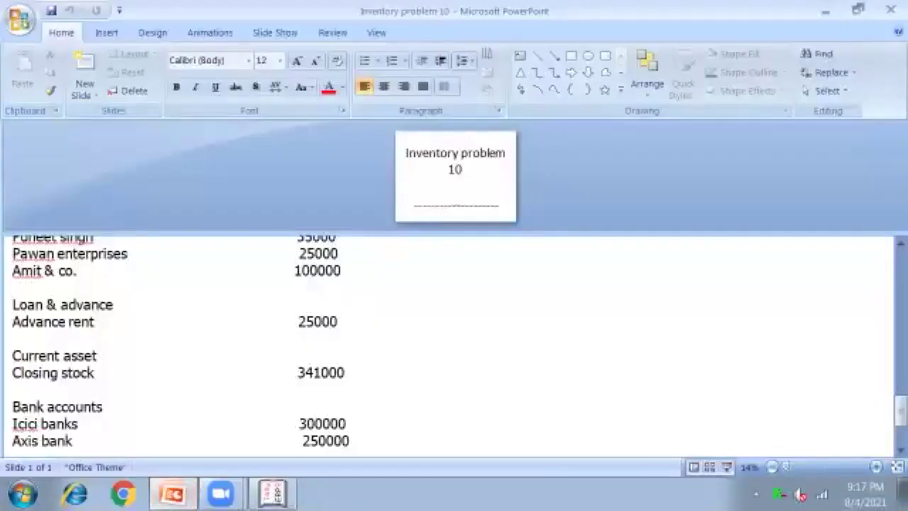
click(272, 494)
text(25000)
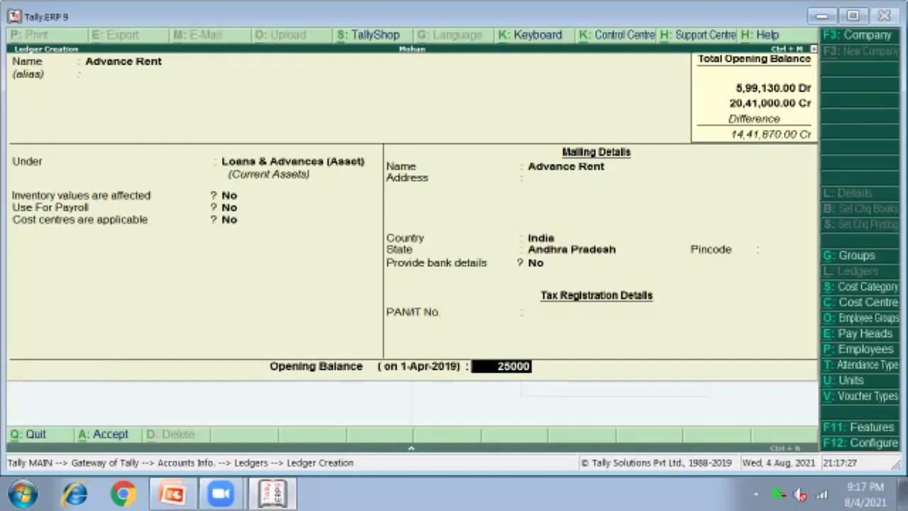
key(Return)
key(Return)
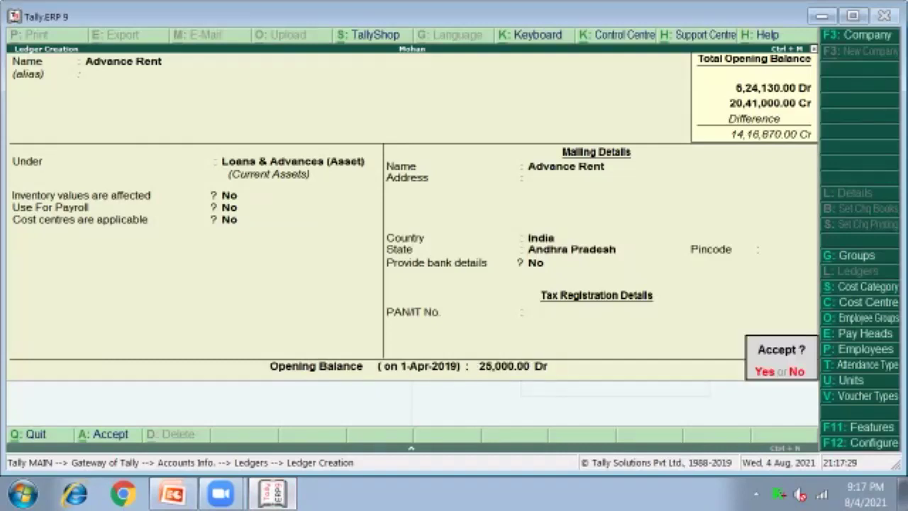
key(Return)
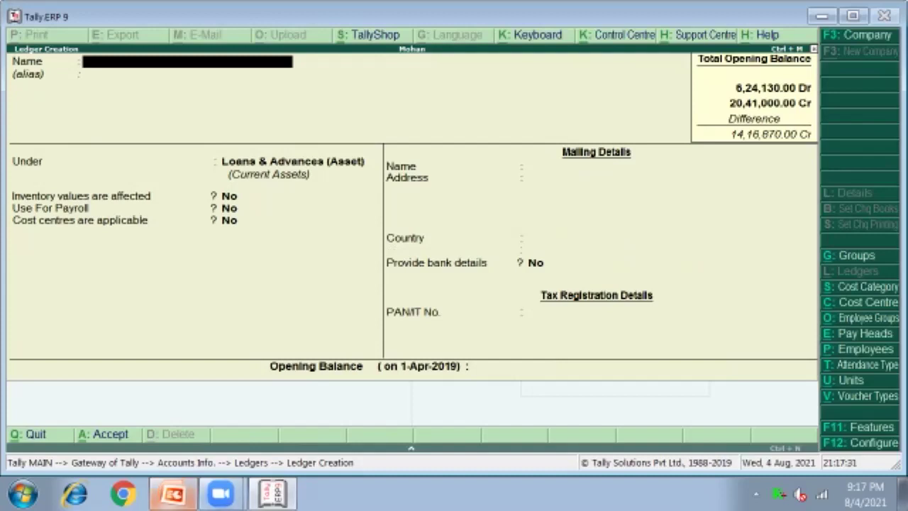
- Look up the current asset item in PowerPoint and name the new Tally ledger Closing Stock, without an alias
key(alt+Tab)
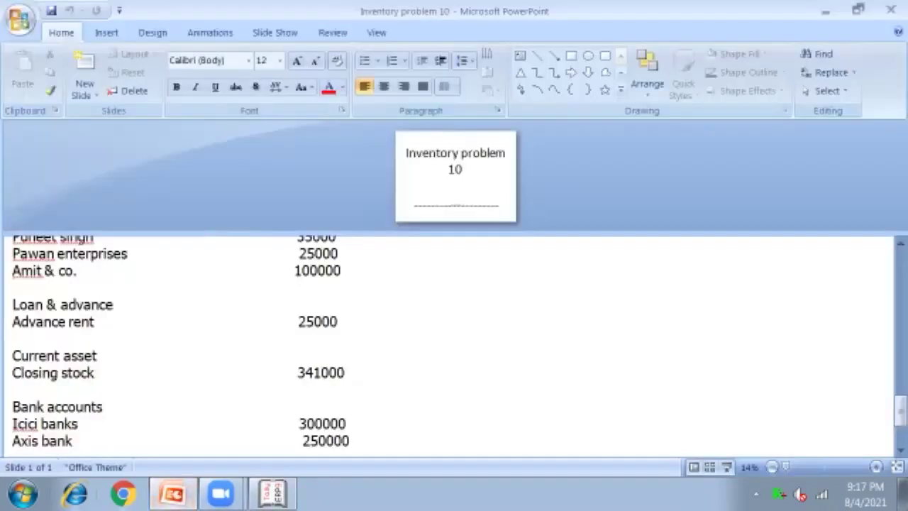
scroll(454, 348, down, 1)
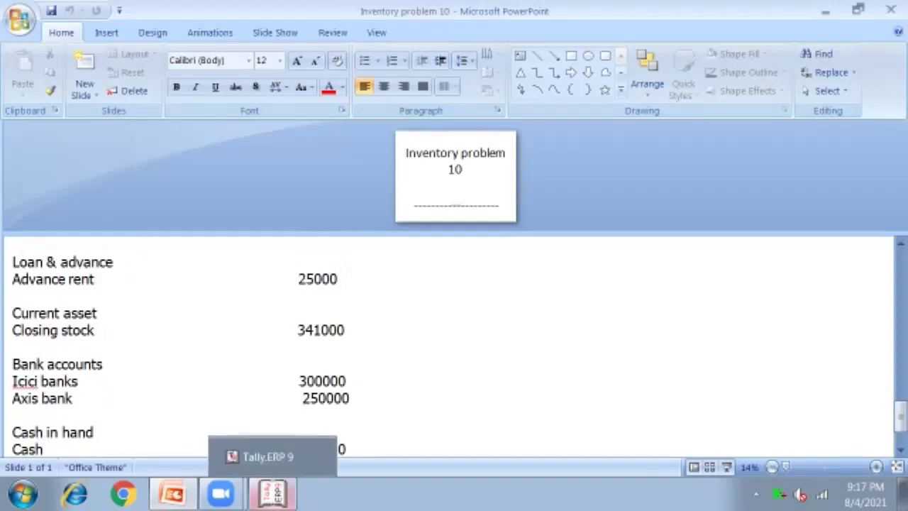
click(273, 493)
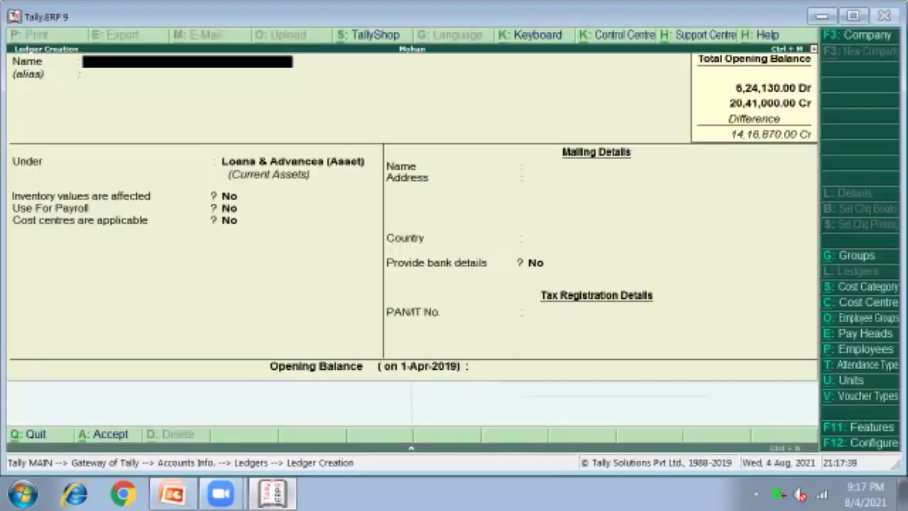
text(Closing Stock)
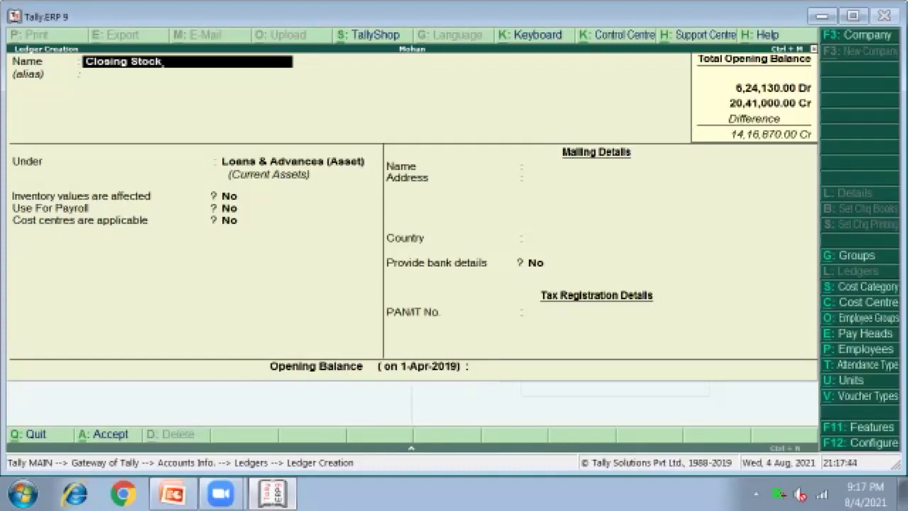
key(Return)
key(Return)
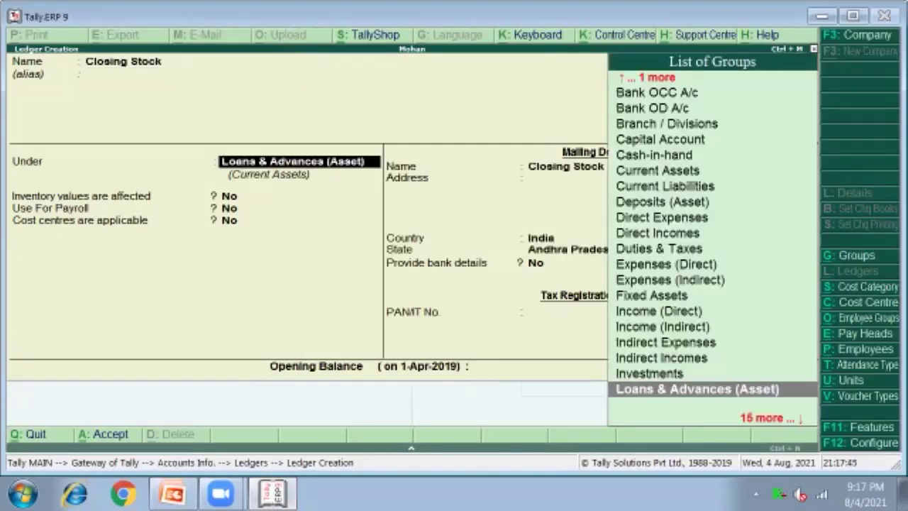
- Place the Closing Stock ledger under Current Assets, keeping the default details
text(C)
key(Down)
key(Down)
key(Down)
key(Up)
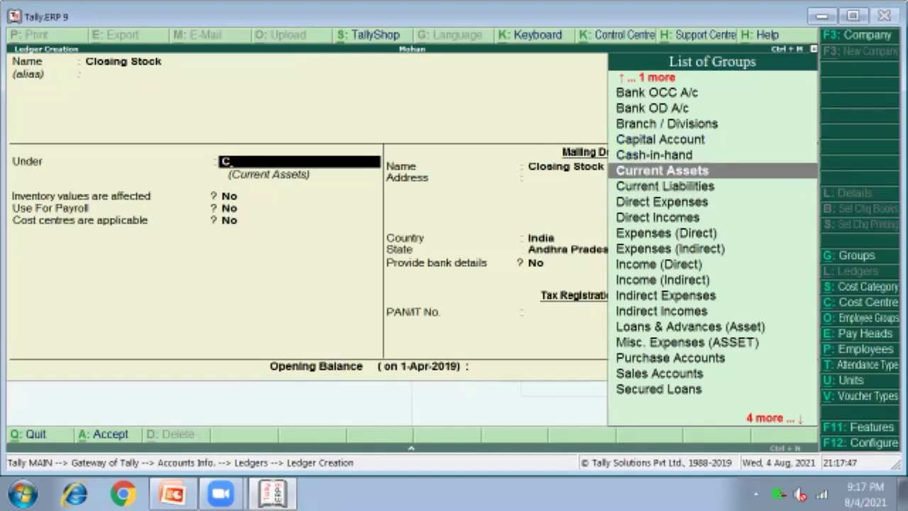
key(Return)
key(Return)
key(Return)
key(Return)
key(Return)
key(Return)
key(Return)
key(Return)
key(Return)
key(Return)
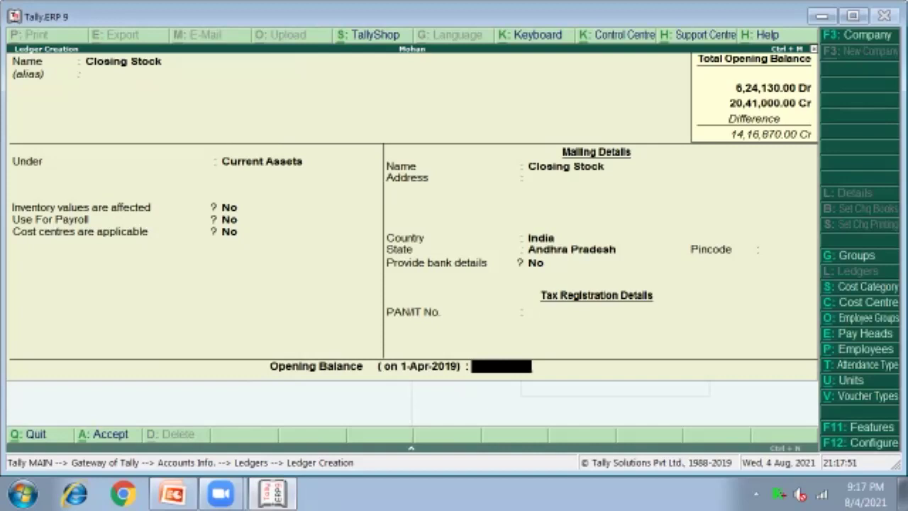
- Check the closing stock amount in PowerPoint, set that ledger's opening balance to 3,41,000 Dr and save it
click(171, 494)
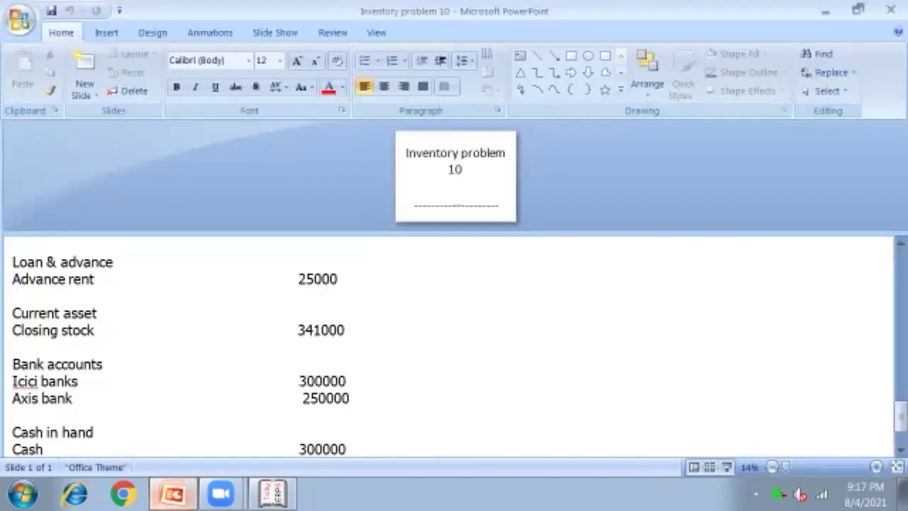
click(272, 495)
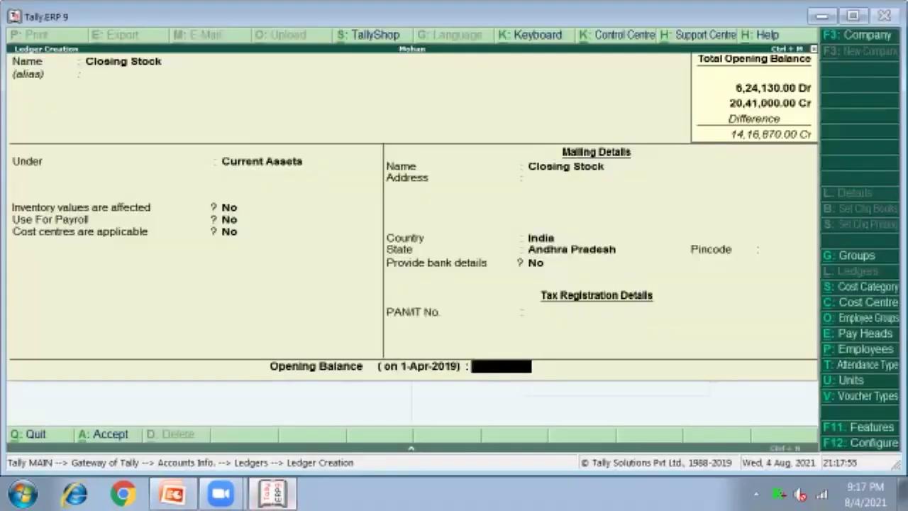
text(341000)
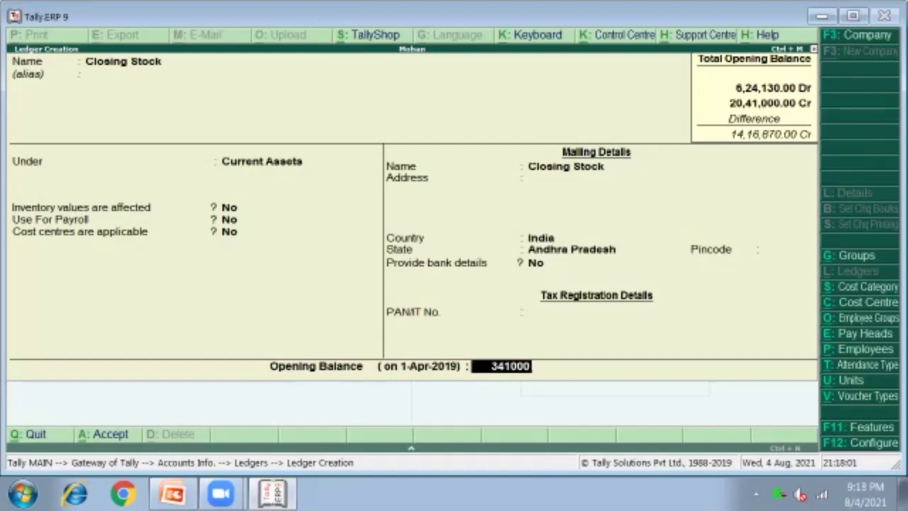
key(Return)
key(Return)
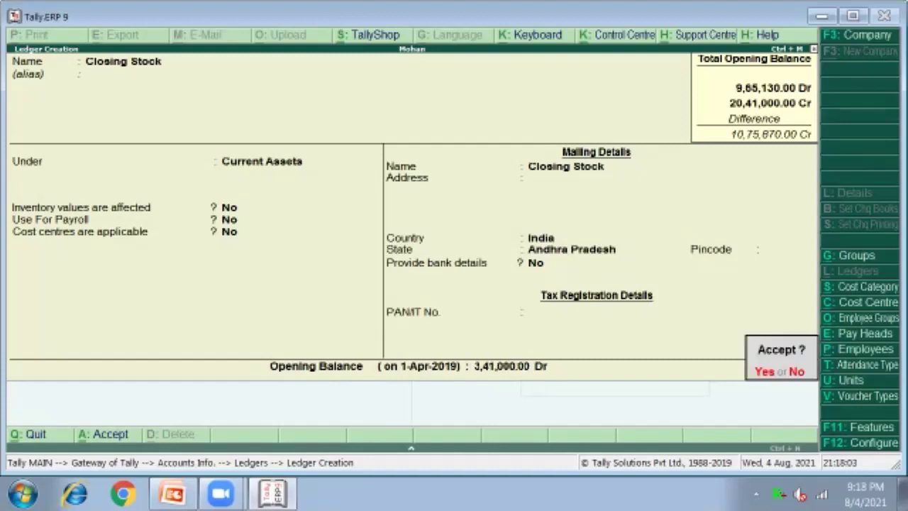
key(Return)
- Look up the first bank account in PowerPoint and name the new Tally ledger Icici, without an alias
key(alt+Tab)
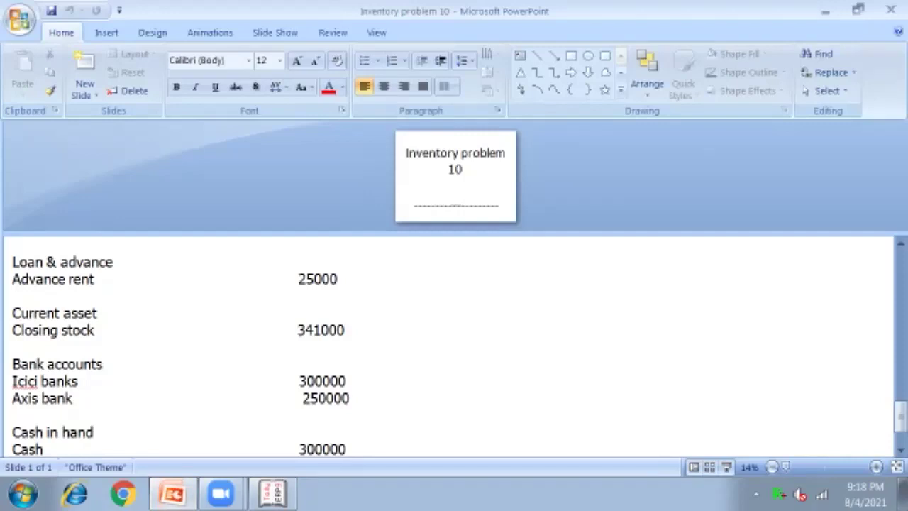
mouse_move(273, 493)
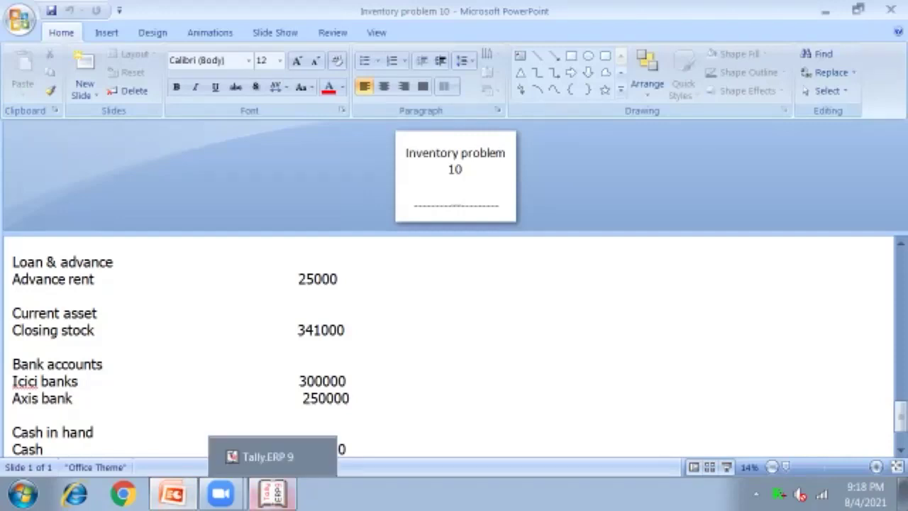
click(272, 493)
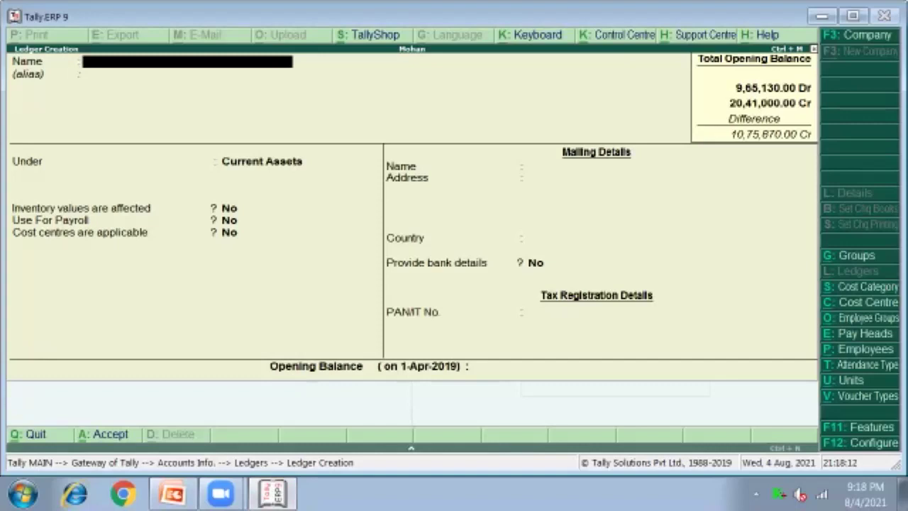
text(Icici)
key(Return)
key(Return)
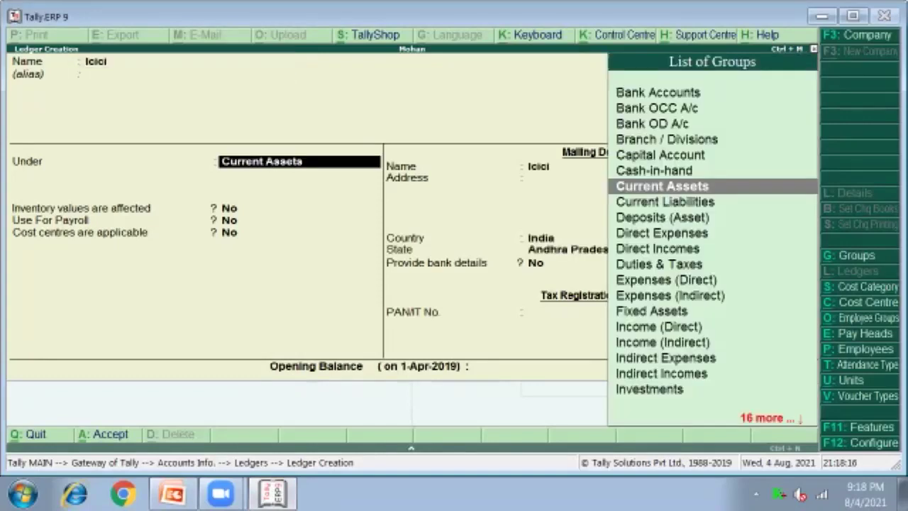
- Place the Icici ledger under Bank Accounts, keeping the default bank account, configuration and mailing details
text(B)
key(Up)
key(Up)
key(Up)
key(Up)
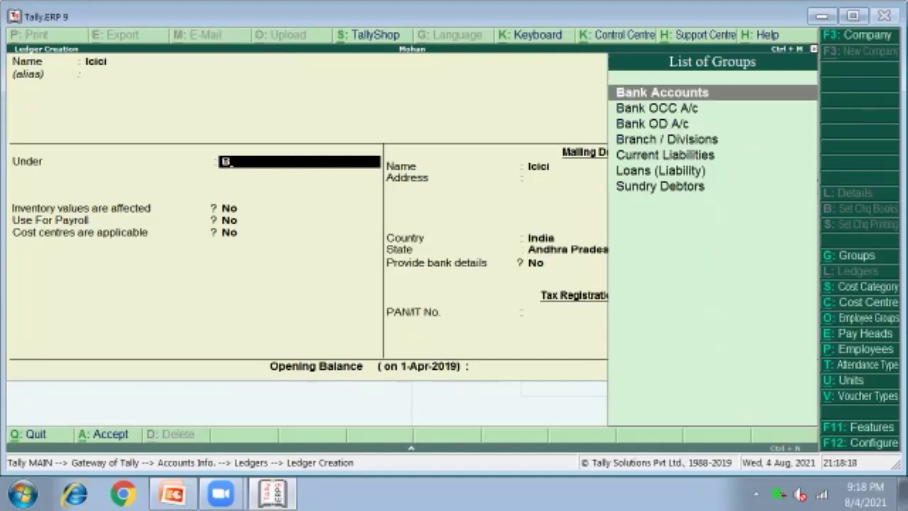
key(Return)
key(Return)
key(Return)
key(Return)
key(Return)
key(Return)
key(Return)
key(Return)
key(Return)
key(Return)
key(Return)
key(Return)
key(Return)
key(Return)
key(Return)
- Set the Icici ledger's opening balance to 3,00,000 Dr and save the ledger
text(3,00,000)
key(Return)
key(Return)
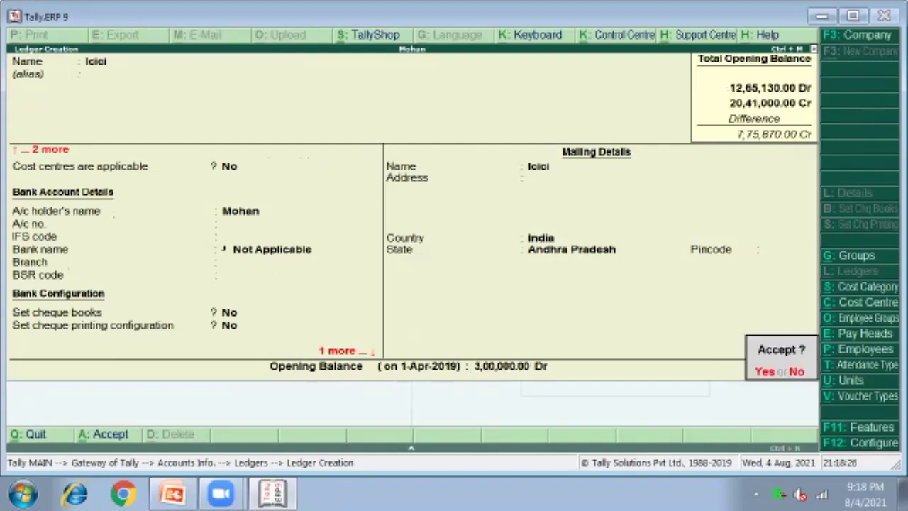
key(Return)
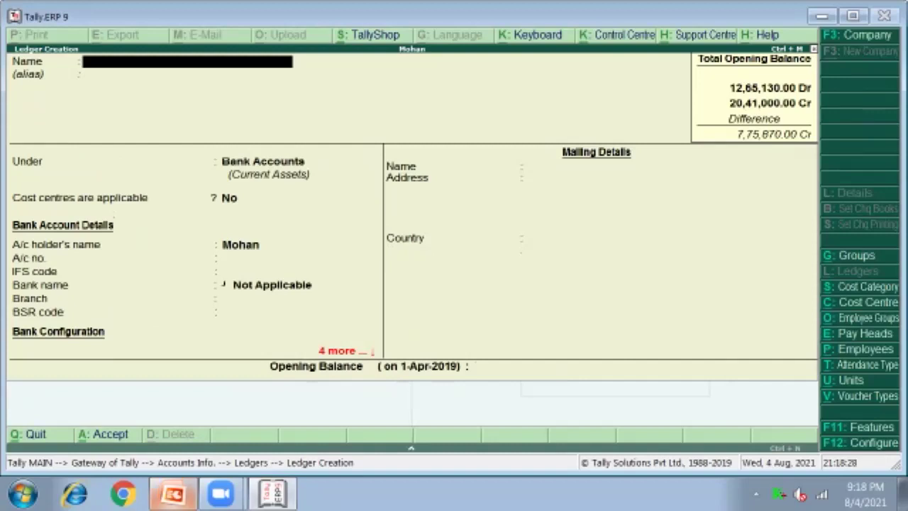
- Look up the second bank account in PowerPoint and name the new Tally ledger Axis Bank
click(173, 493)
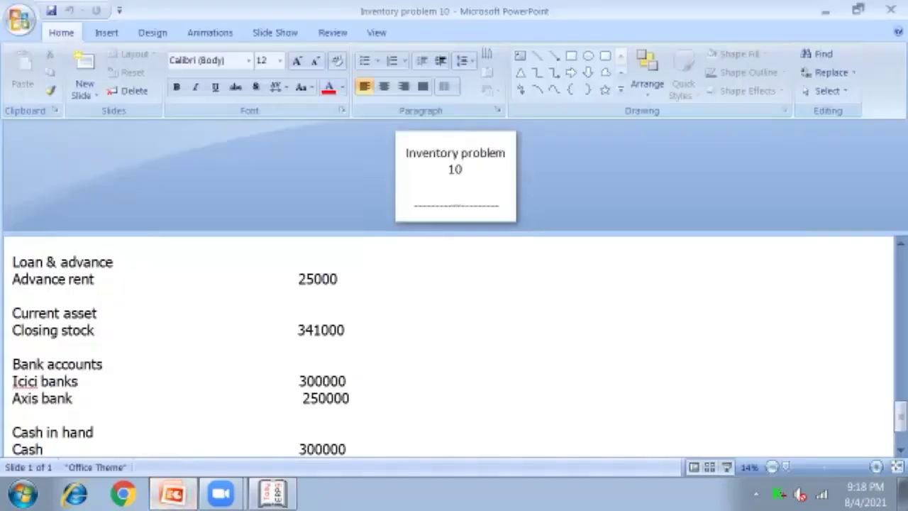
click(273, 494)
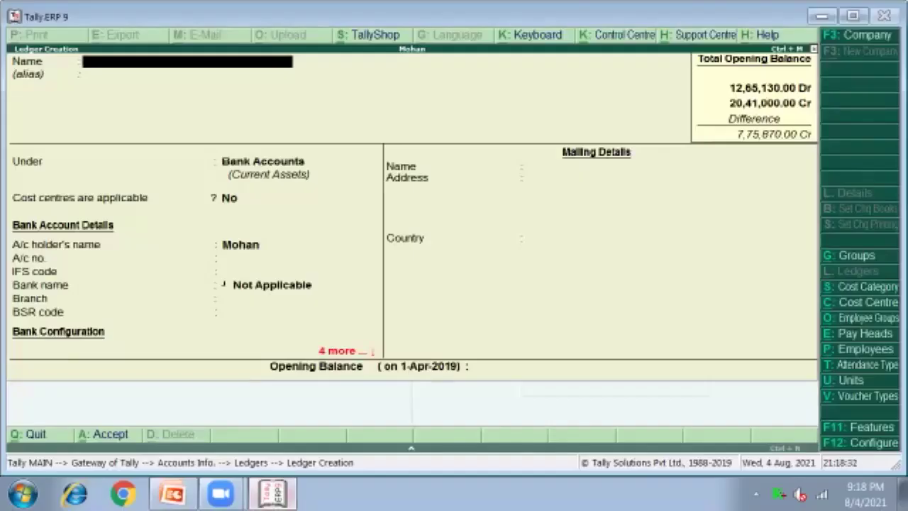
text(Axis Bank)
key(Return)
key(Return)
key(Return)
key(Return)
key(Return)
key(Return)
key(Return)
key(Return)
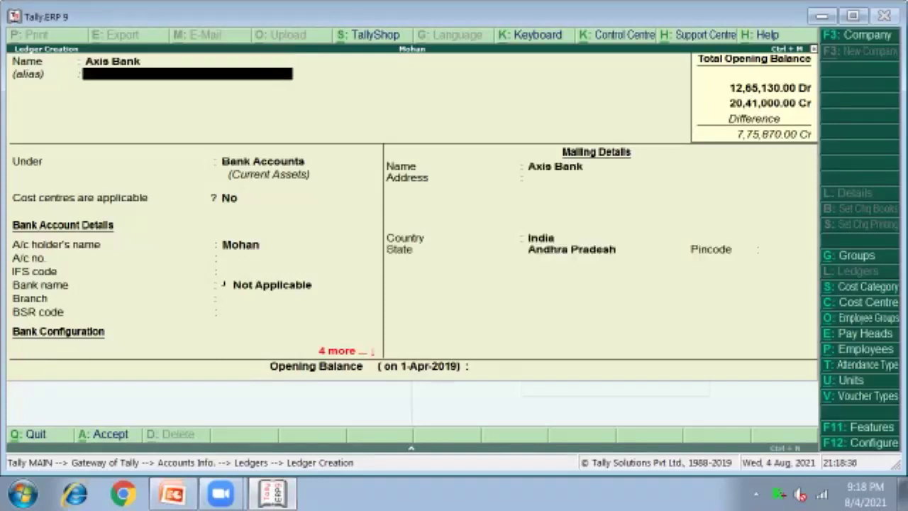
- Leave the Axis Bank ledger without an alias, keeping the Bank Accounts group and the default bank details and configuration
key(Return)
key(Return)
key(Return)
key(Return)
key(Return)
key(Return)
key(Return)
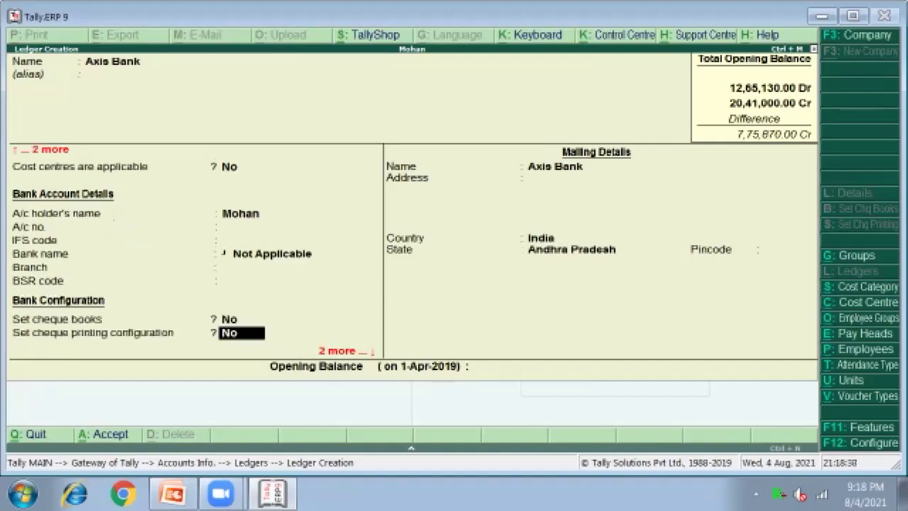
- Set the Axis Bank ledger's opening balance to 2,50,000 Dr and save the ledger
text(2,50,0000)
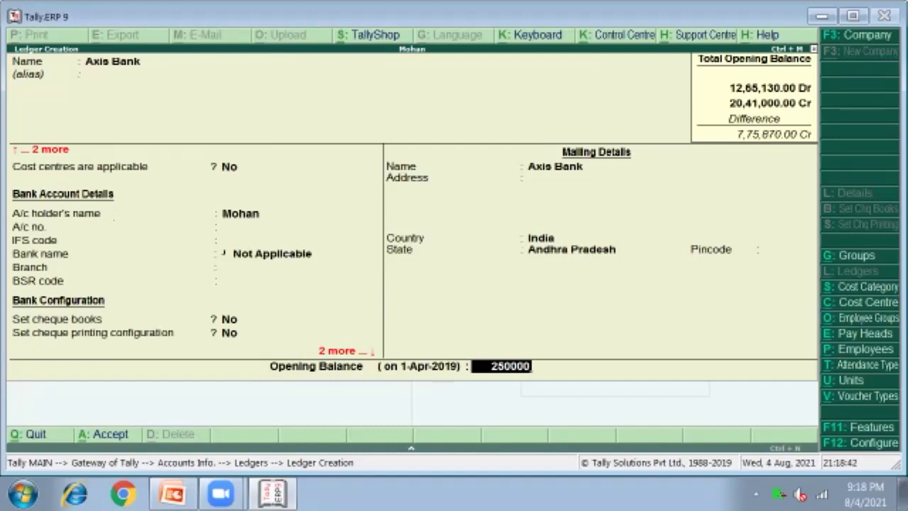
key(Return)
key(Return)
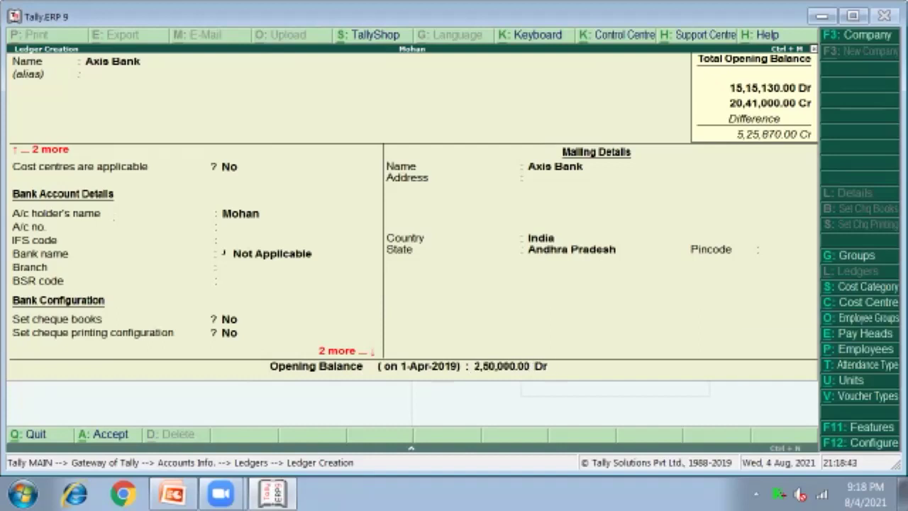
key(Return)
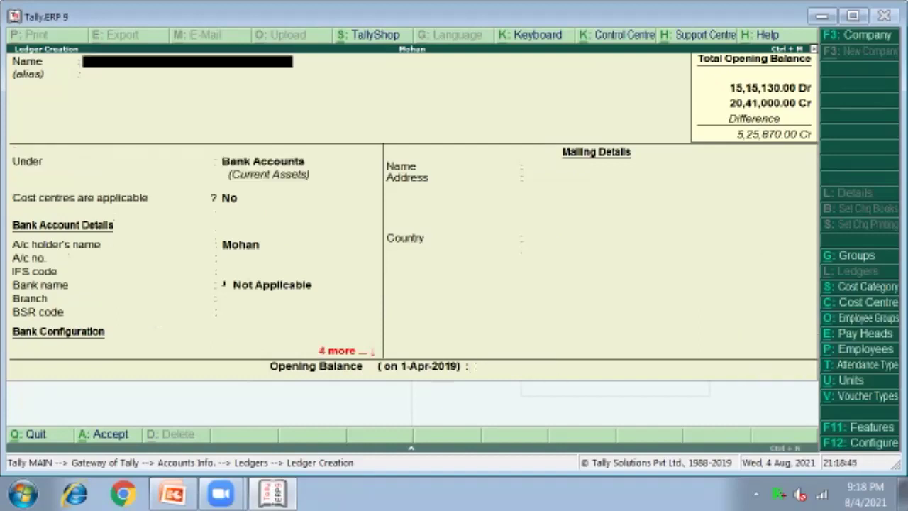
- Check the cash in hand entry in PowerPoint, try to name a new Tally ledger Cash, and discard that entry
click(172, 494)
scroll(454, 340, down, 2)
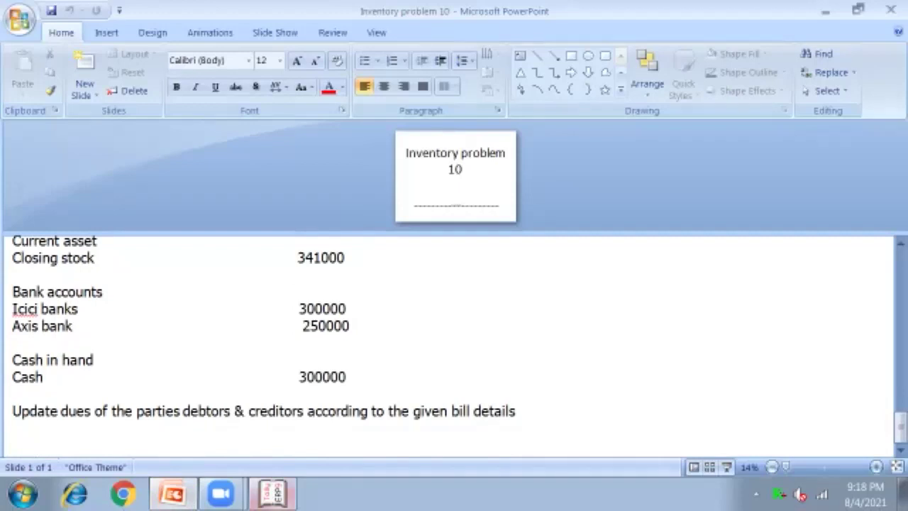
click(273, 494)
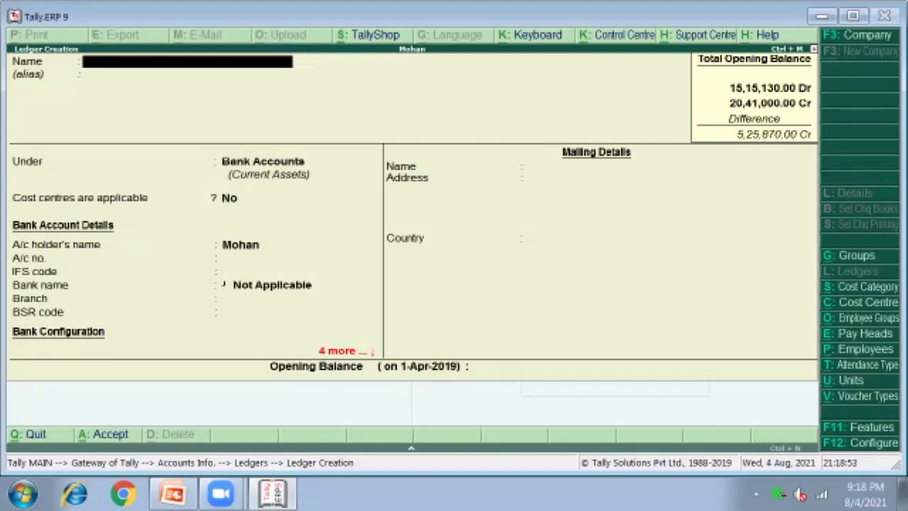
text(Cash)
key(Return)
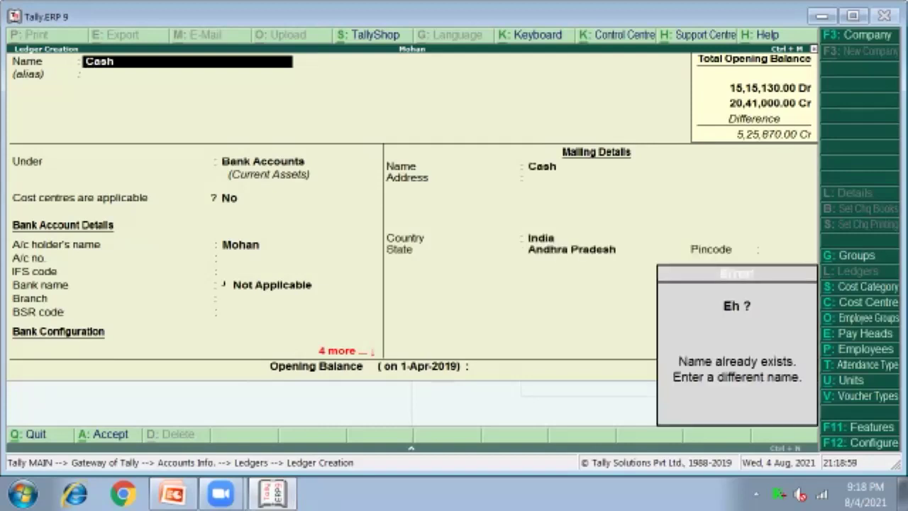
key(BackSpace)
key(BackSpace)
key(BackSpace)
key(BackSpace)
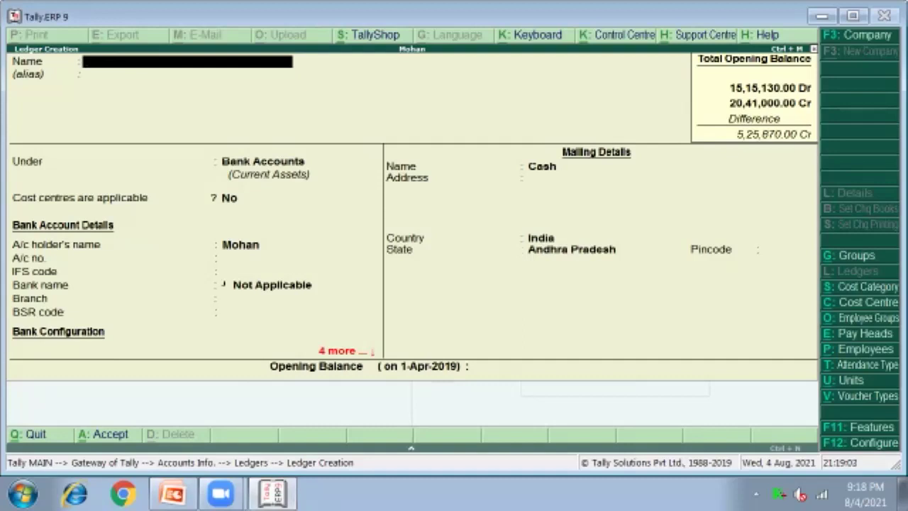
key(Escape)
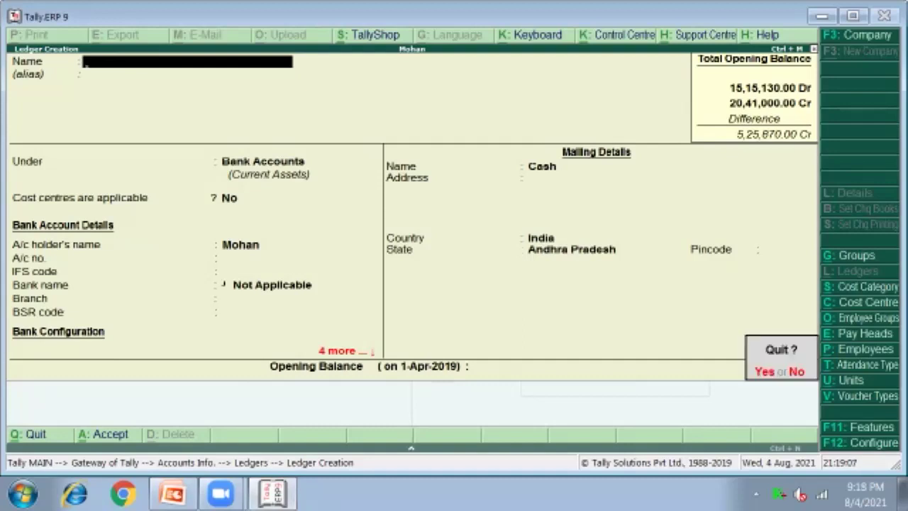
key(y)
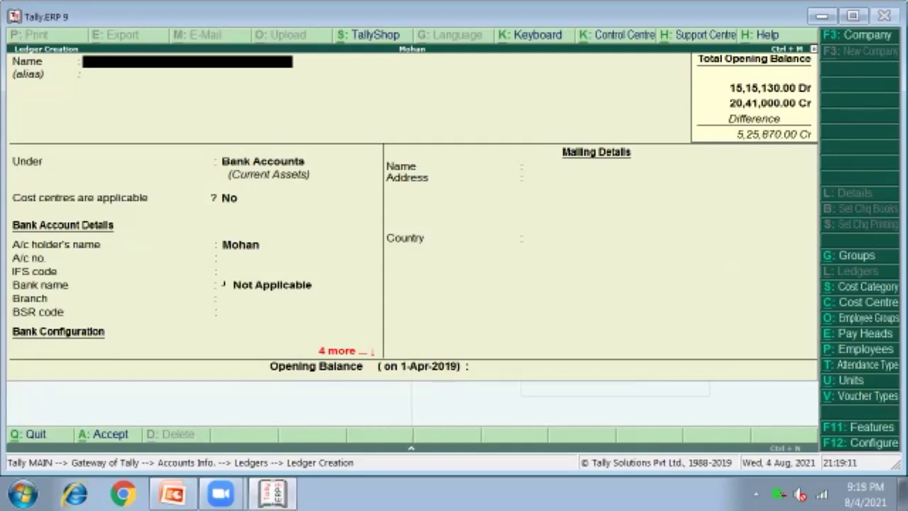
- Switch from the blank ledger form to the existing ledgers and look through the ones around Share of Wipro
key(Page_Up)
key(Escape)
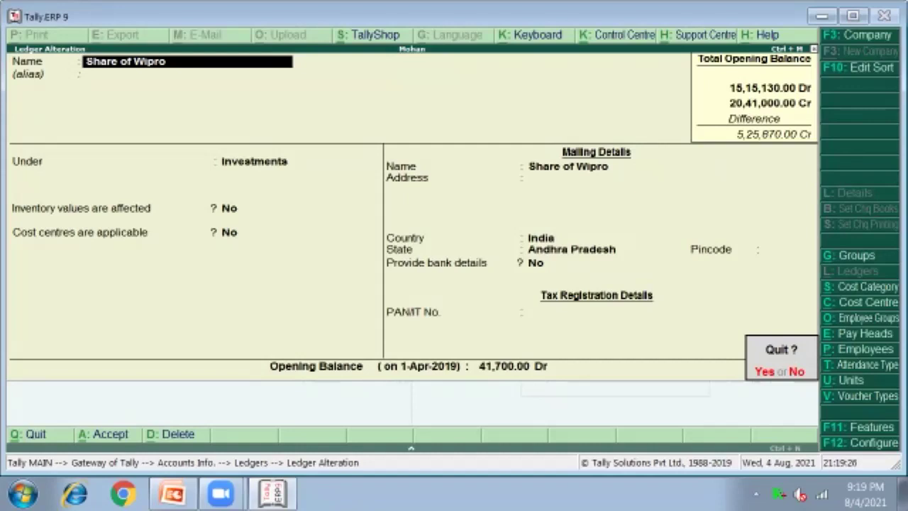
key(y)
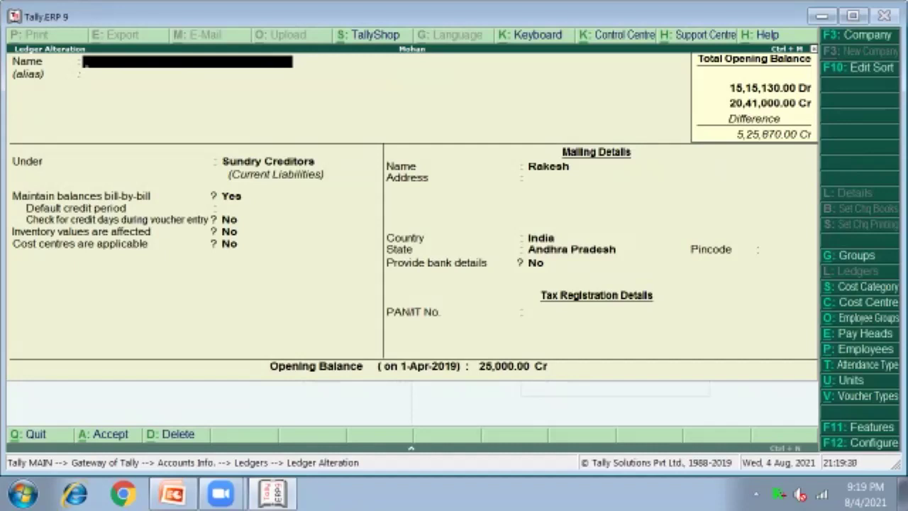
key(Escape)
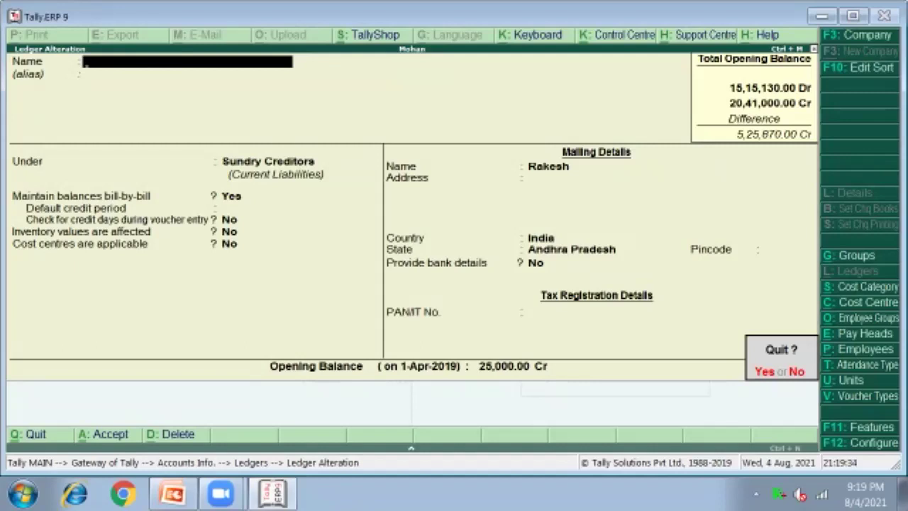
key(y)
key(Up)
key(Return)
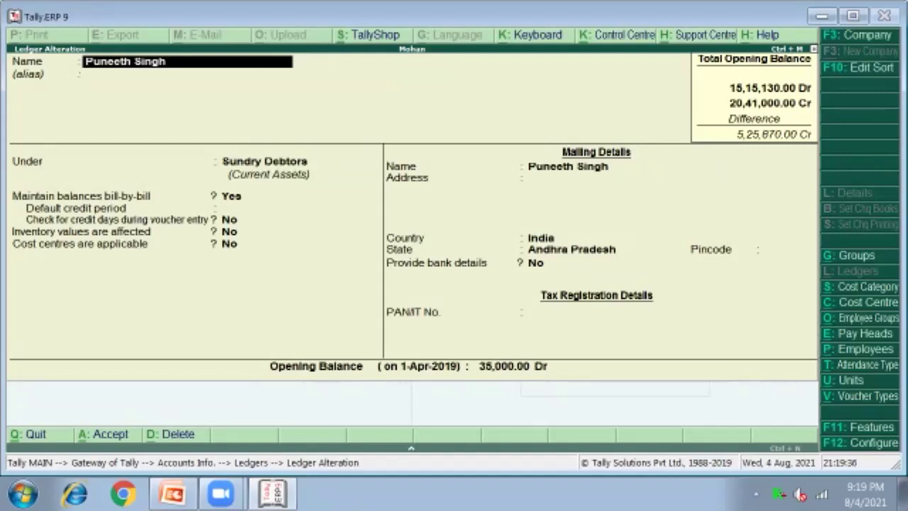
key(Page_Down)
key(Page_Down)
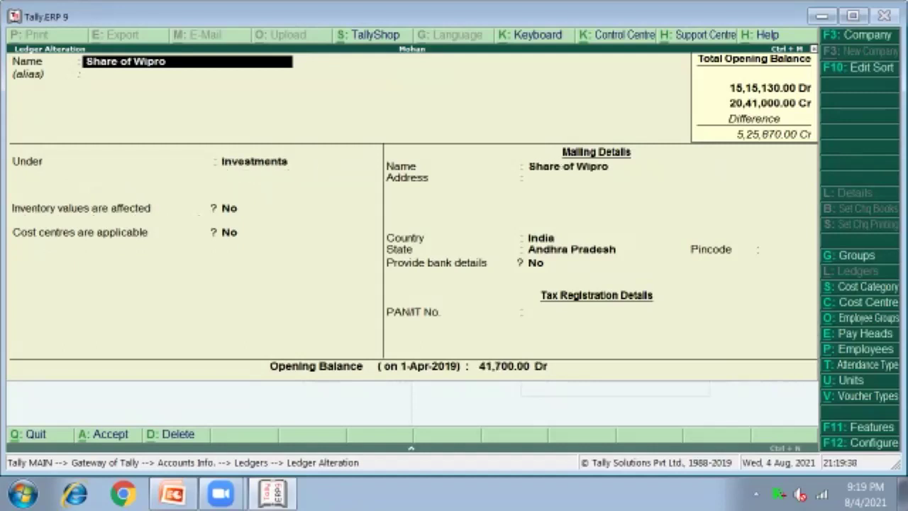
key(Escape)
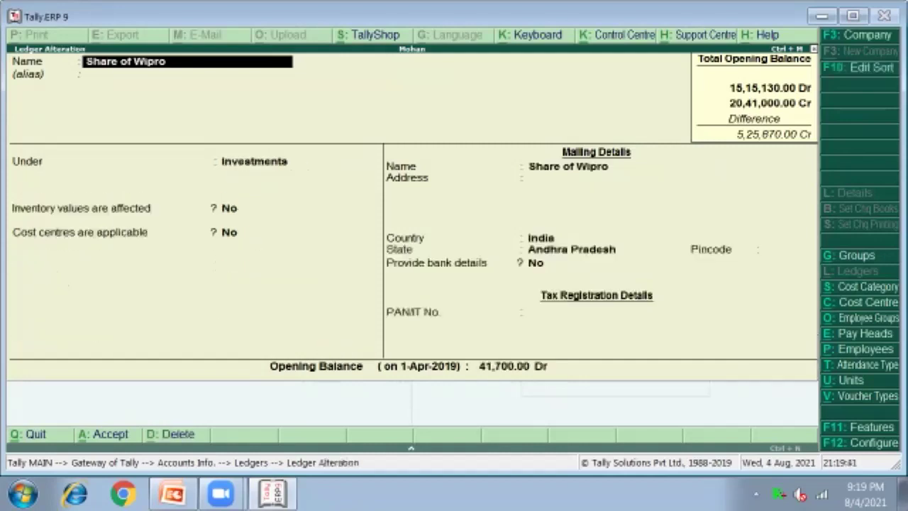
key(Escape)
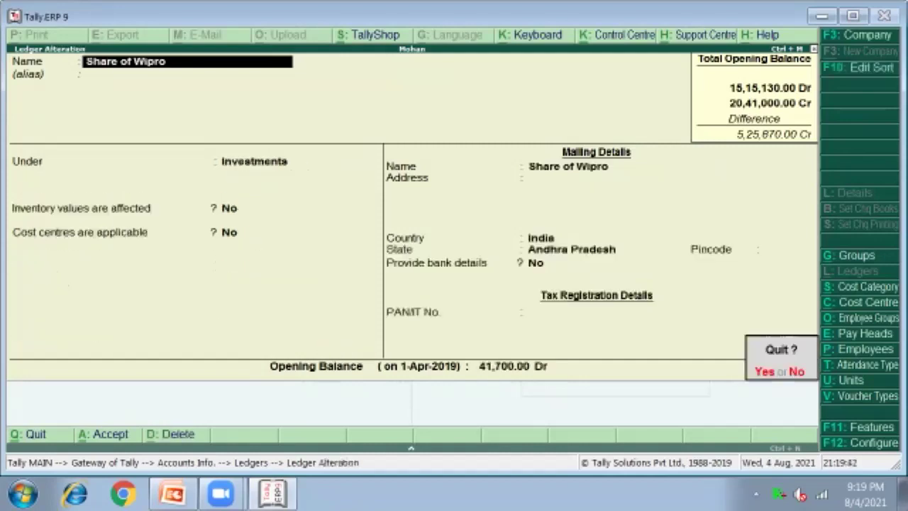
- Go back through the existing ledgers from Share of Wipro to the Cash ledger under Cash-in-hand, opening it for alteration
key(n)
key(Page_Up)
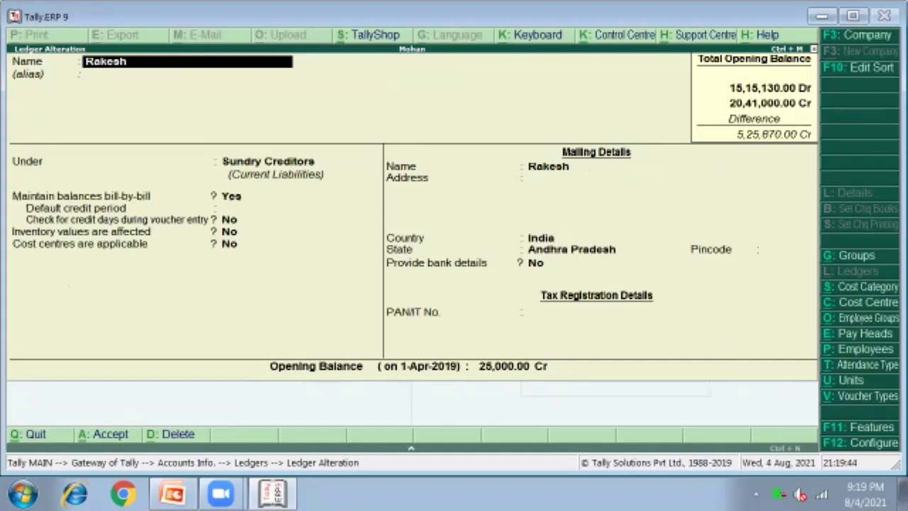
key(Page_Up)
key(Page_Up)
key(Escape)
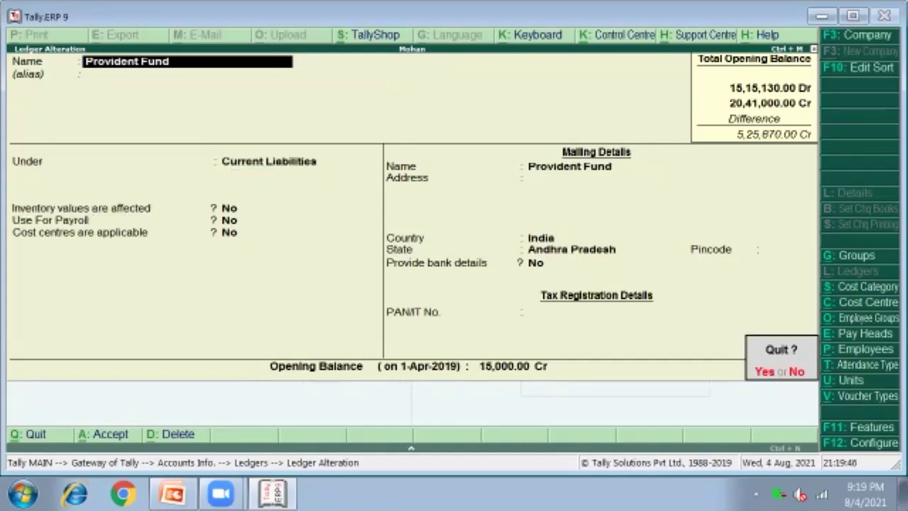
key(n)
key(Page_Up)
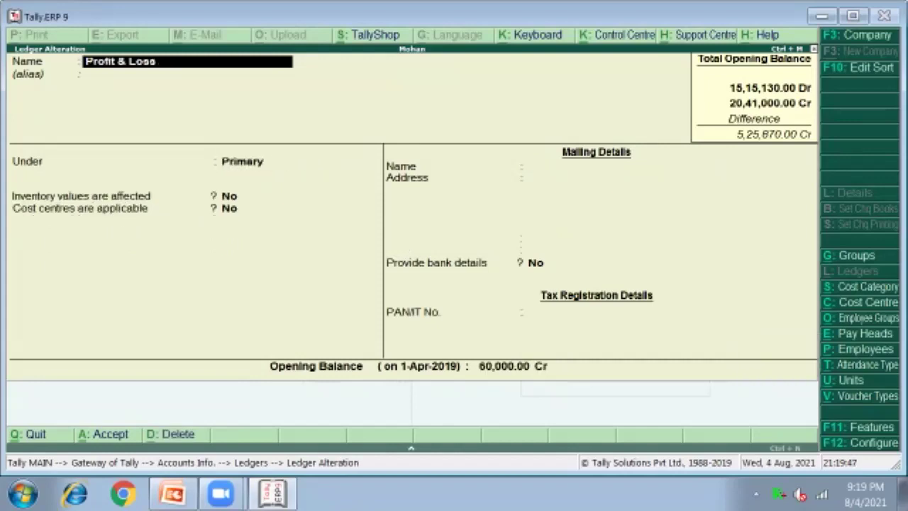
key(Page_Up)
key(Escape)
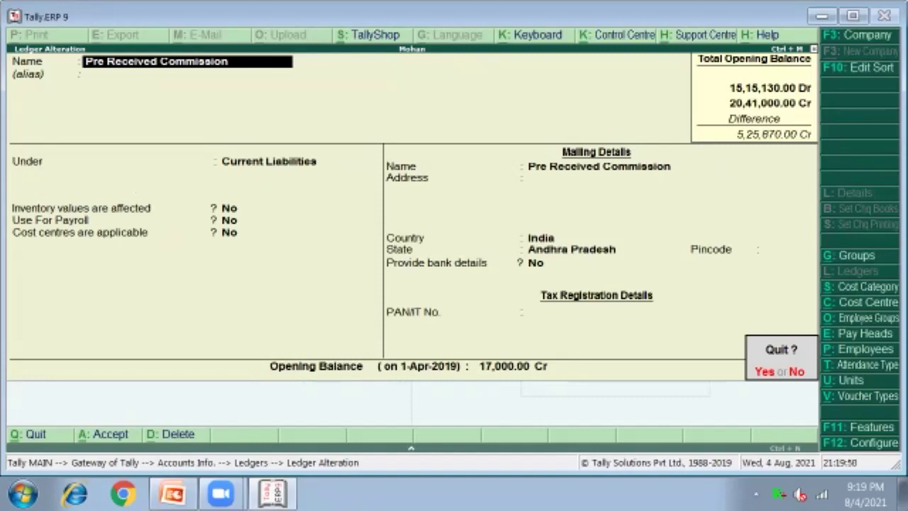
key(n)
key(Page_Up)
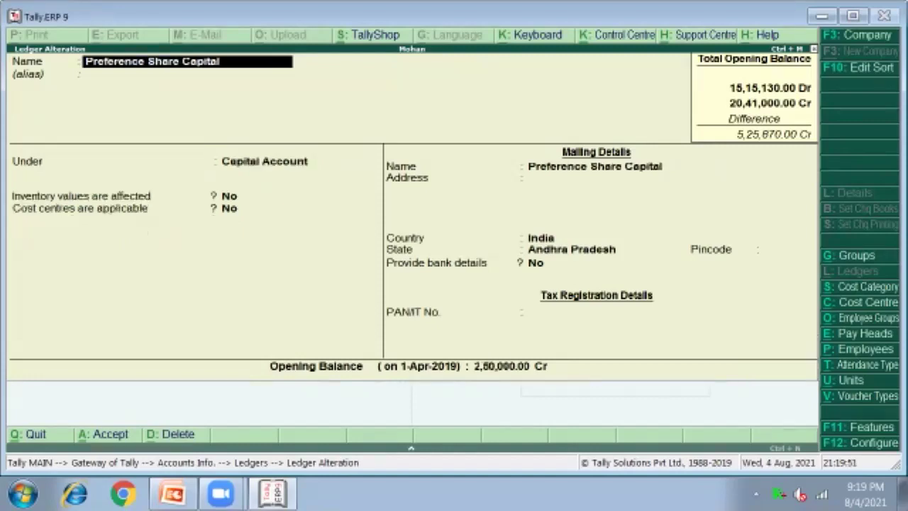
key(Page_Up)
key(Page_Up)
key(Page_Up)
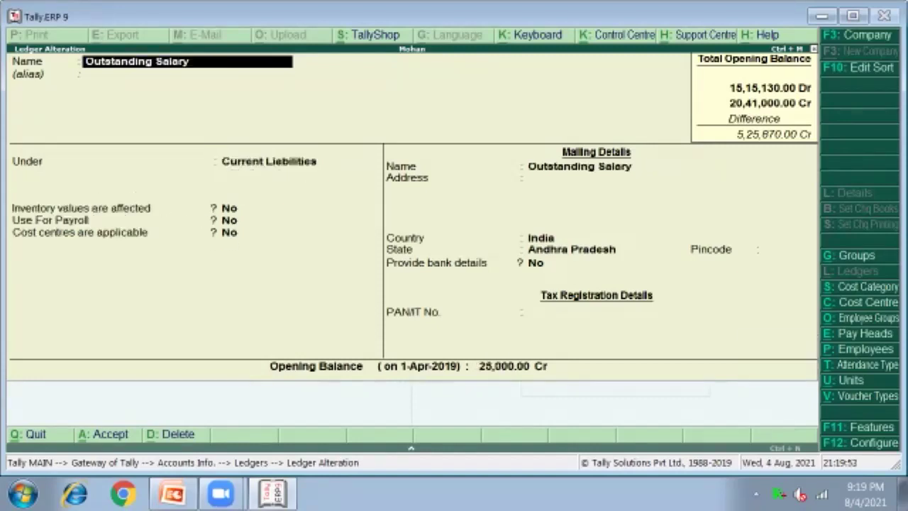
key(Escape)
key(n)
key(Page_Up)
key(Escape)
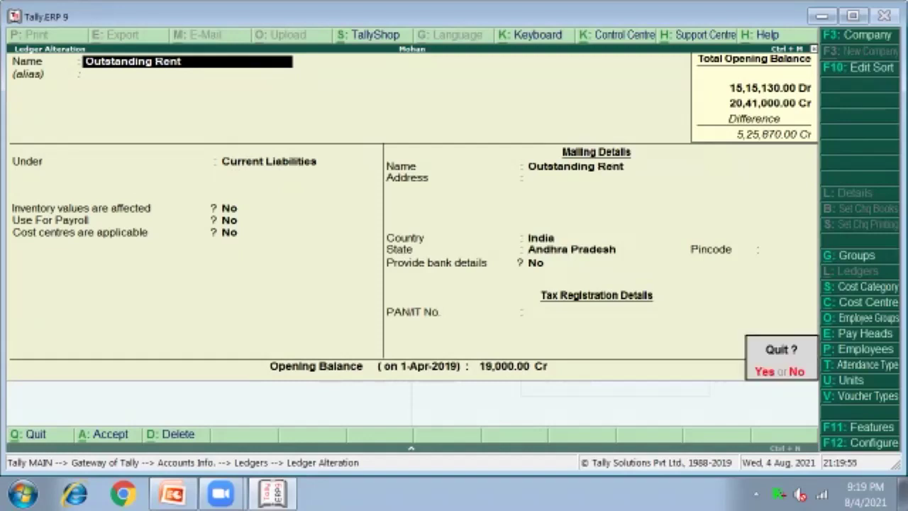
key(n)
key(Page_Up)
key(Escape)
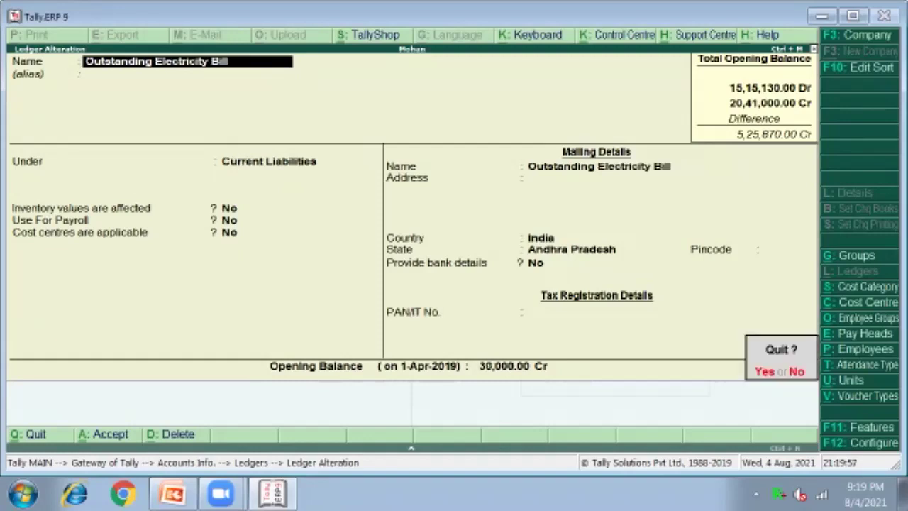
key(n)
key(Page_Up)
key(Page_Up)
key(Page_Up)
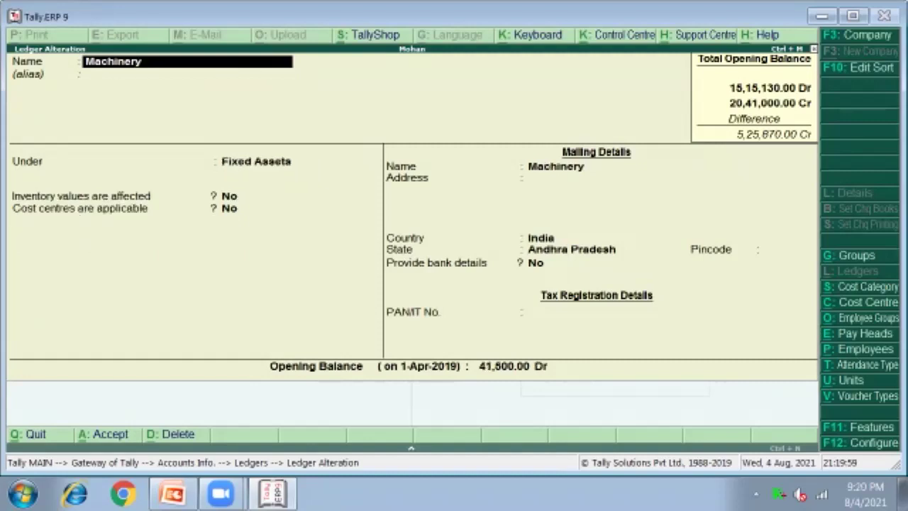
key(Page_Up)
key(Page_Up)
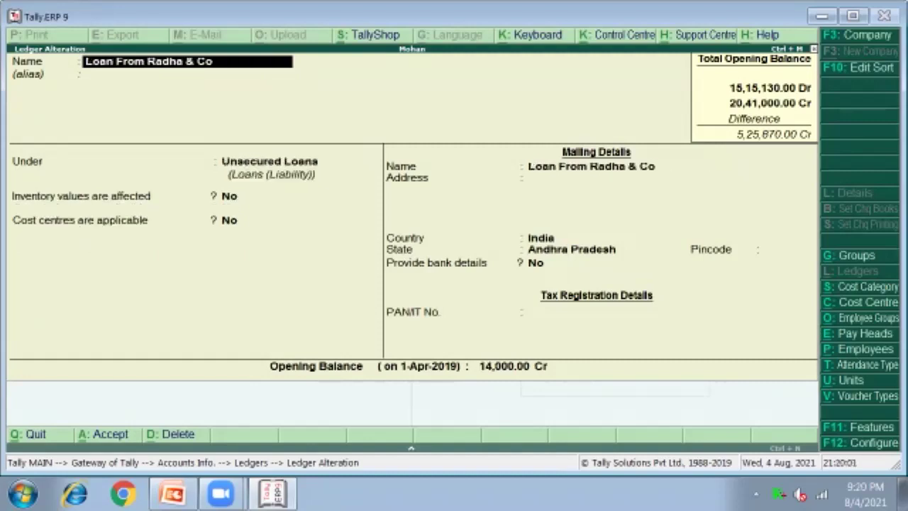
key(Page_Up)
key(Page_Up)
key(Page_Up)
key(Page_Up)
key(Page_Up)
key(Page_Up)
key(Page_Up)
key(Page_Up)
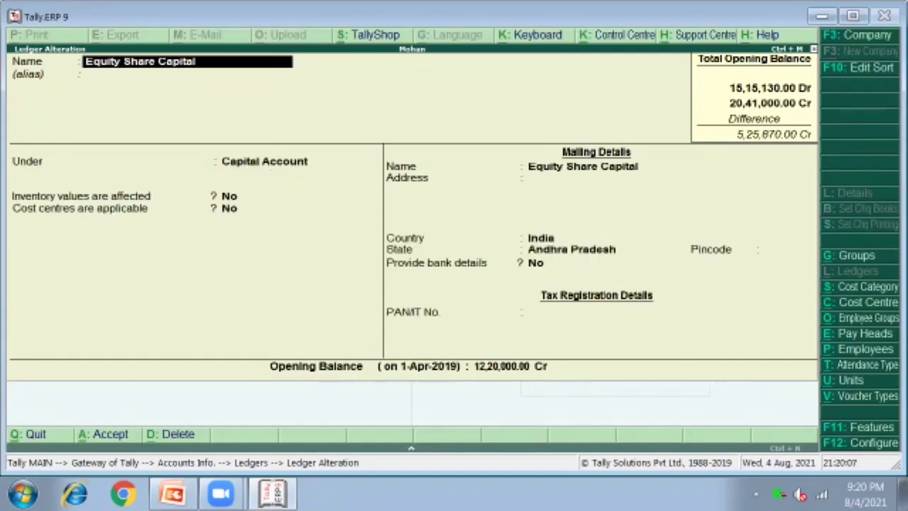
key(Page_Up)
key(Escape)
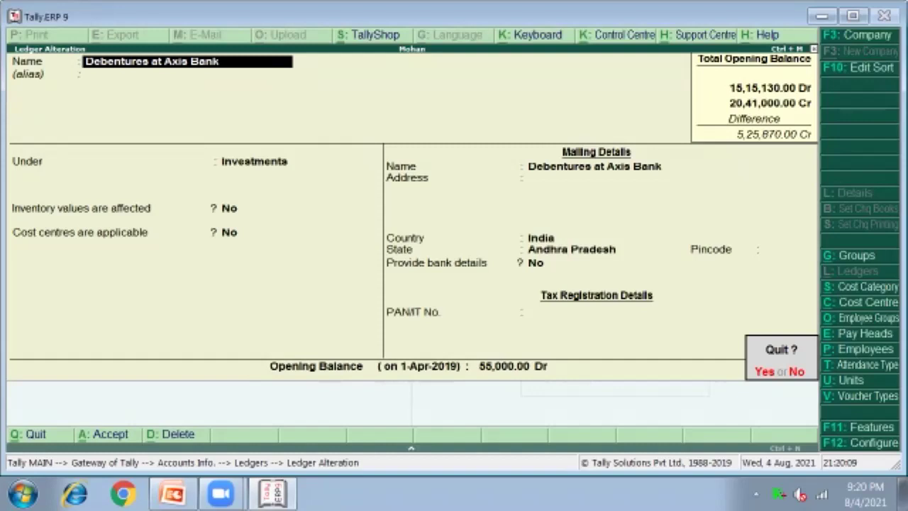
key(Page_Up)
key(Escape)
key(Page_Up)
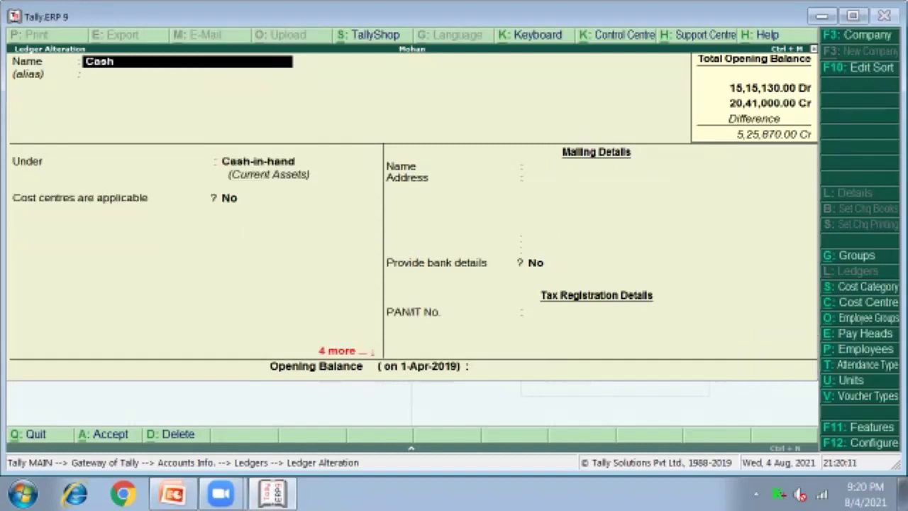
- Set the Cash ledger's opening balance to 3,00,000 Dr, as given in the PowerPoint problem, and save the alteration in Tally
key(Return)
key(Return)
key(Return)
key(Return)
key(Return)
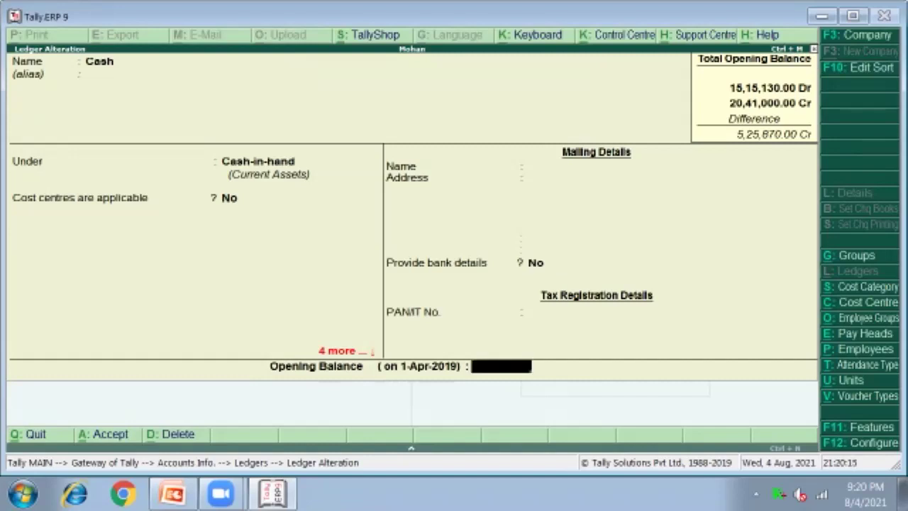
click(172, 493)
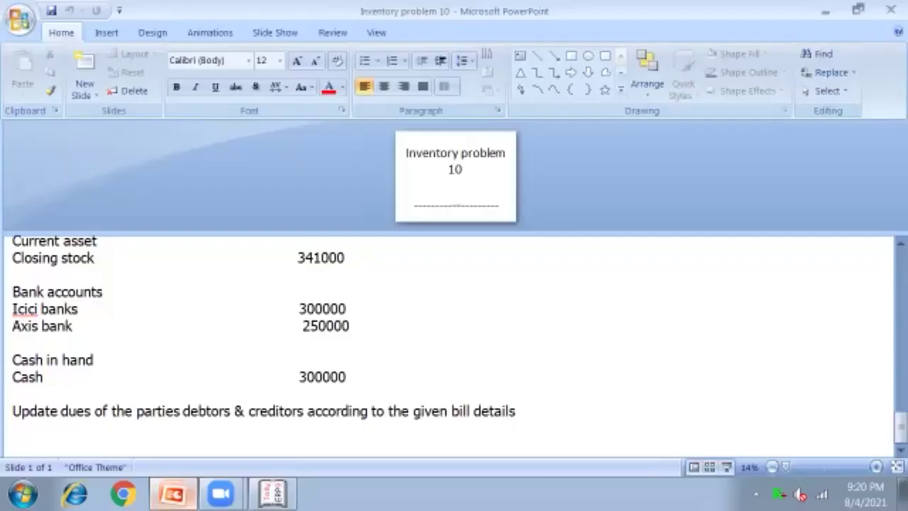
key(alt+Tab)
text(3,00,0)
text(00000)
key(Return)
key(Return)
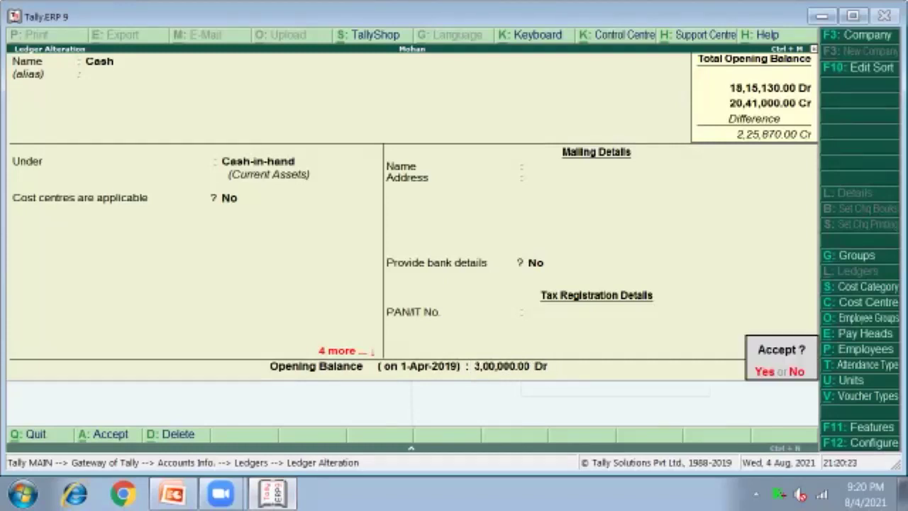
key(y)
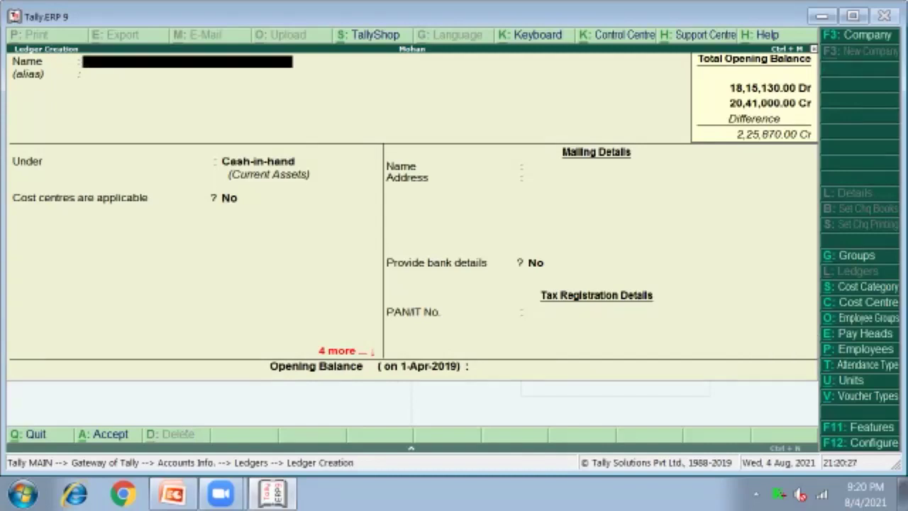
- Switch to PowerPoint and review the Inventory problem 10 balance sheet, from the assets up to equity share capital and down through the liabilities
key(alt+Tab)
scroll(454, 348, up, 5)
scroll(455, 348, up, 8)
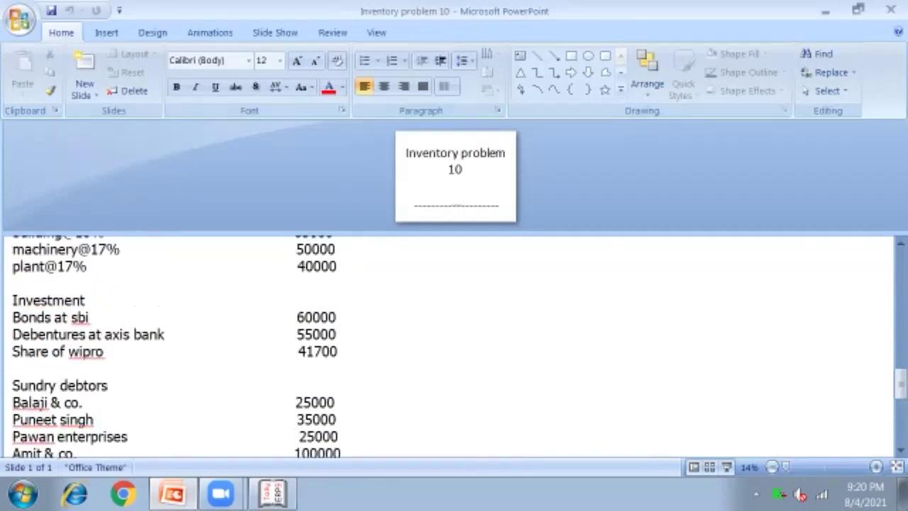
scroll(454, 348, up, 8)
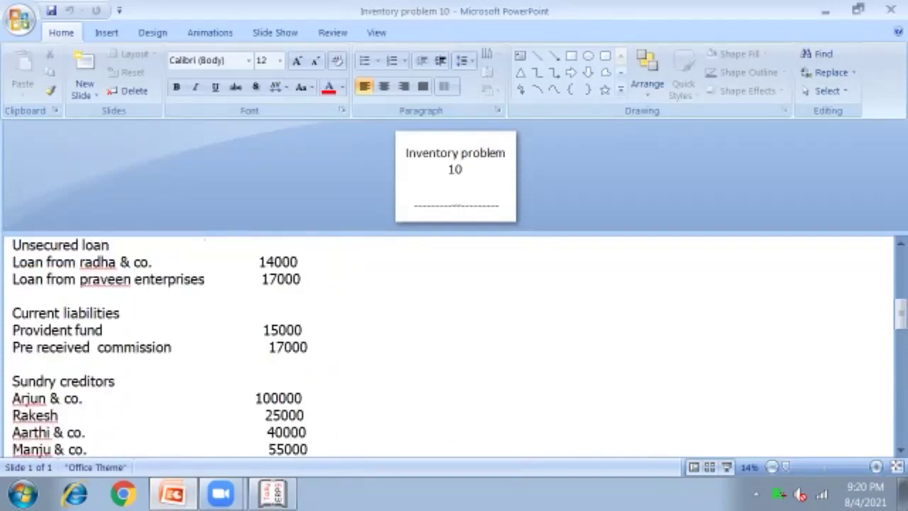
scroll(454, 348, up, 6)
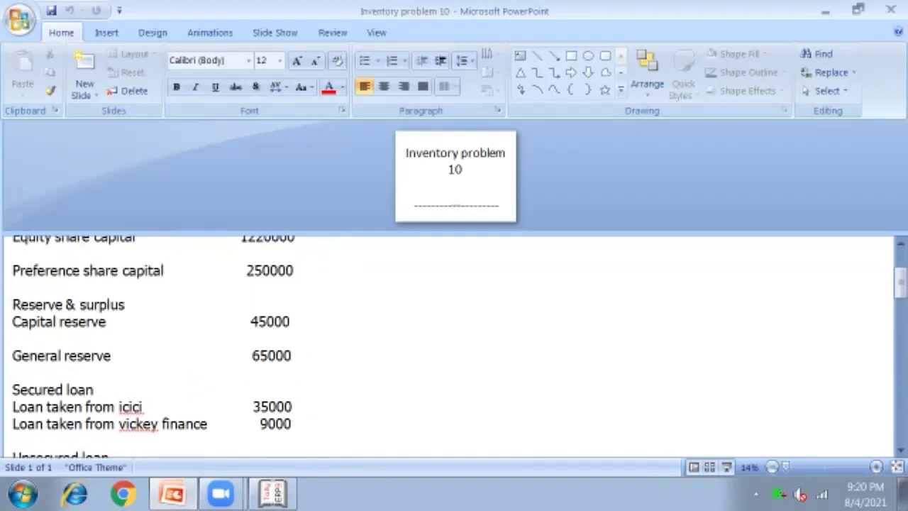
scroll(455, 348, up, 2)
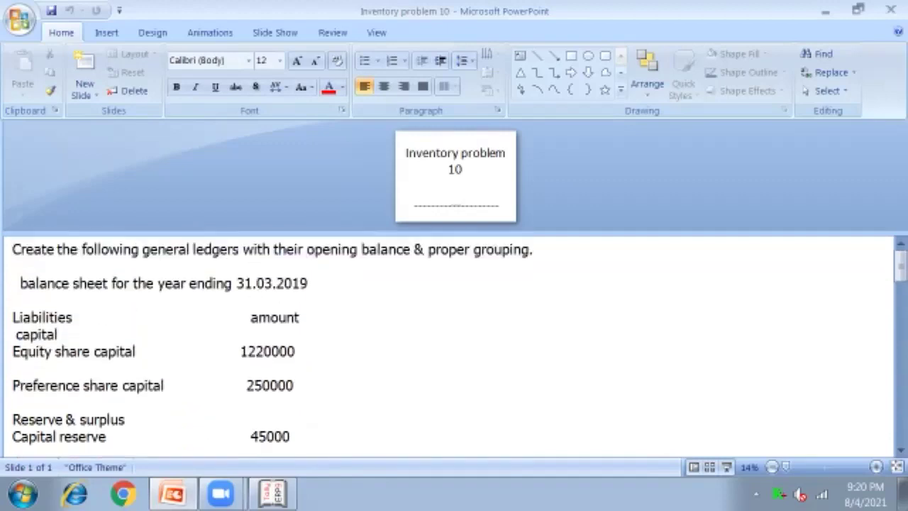
scroll(454, 348, down, 3)
scroll(454, 348, down, 5)
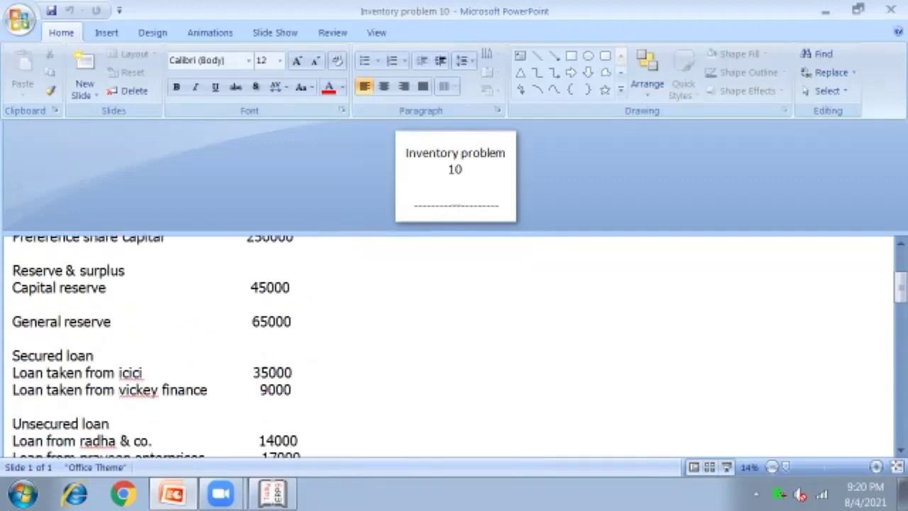
scroll(454, 348, down, 4)
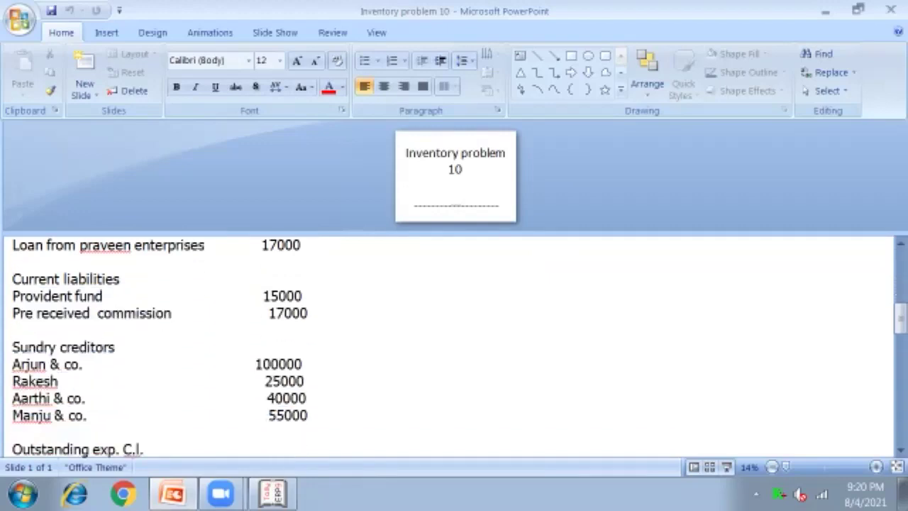
- Return to Tally, discard the blank ledger form, and open the list of existing single ledgers for alteration
click(272, 493)
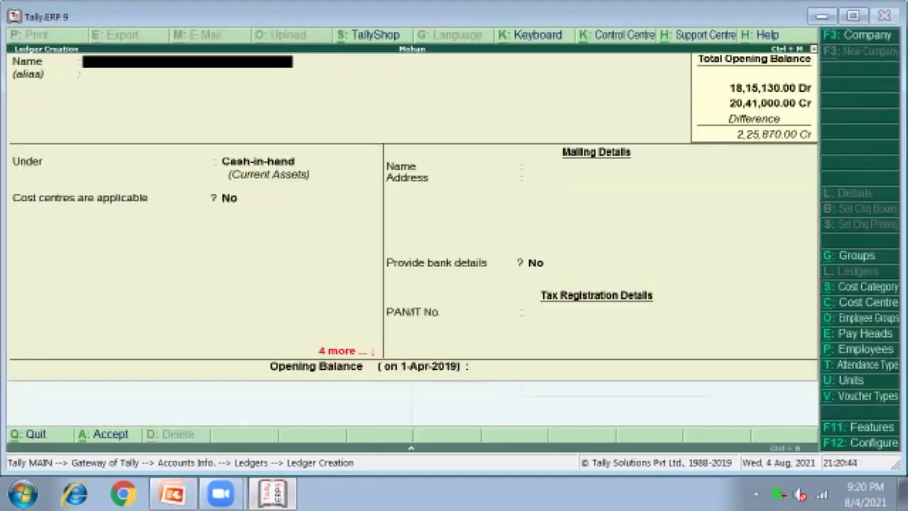
key(Escape)
key(y)
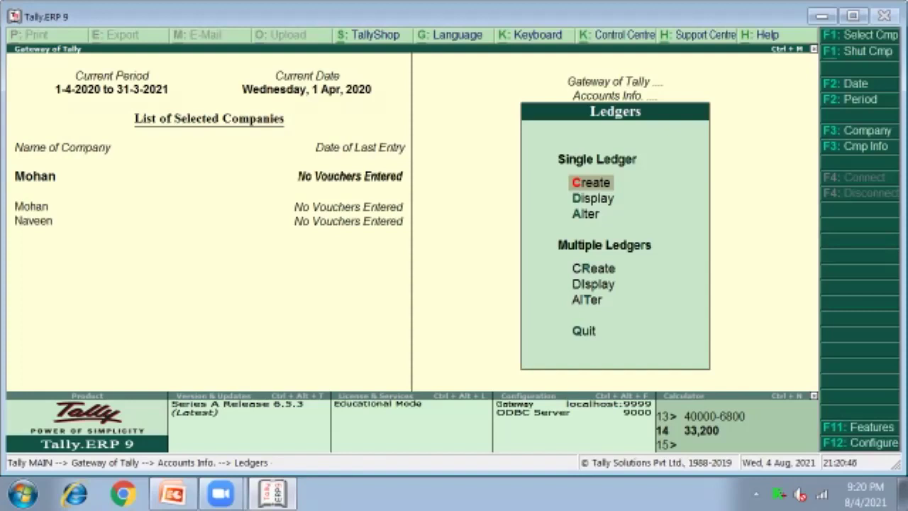
key(Down)
key(Down)
key(Return)
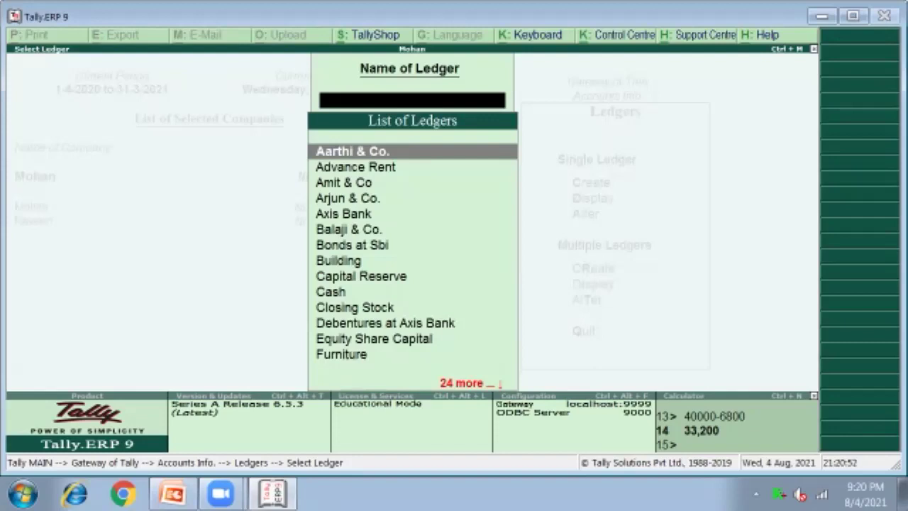
- Look through the list of existing ledgers from Aarthi & Co. down to Manju & Co
key(Down)
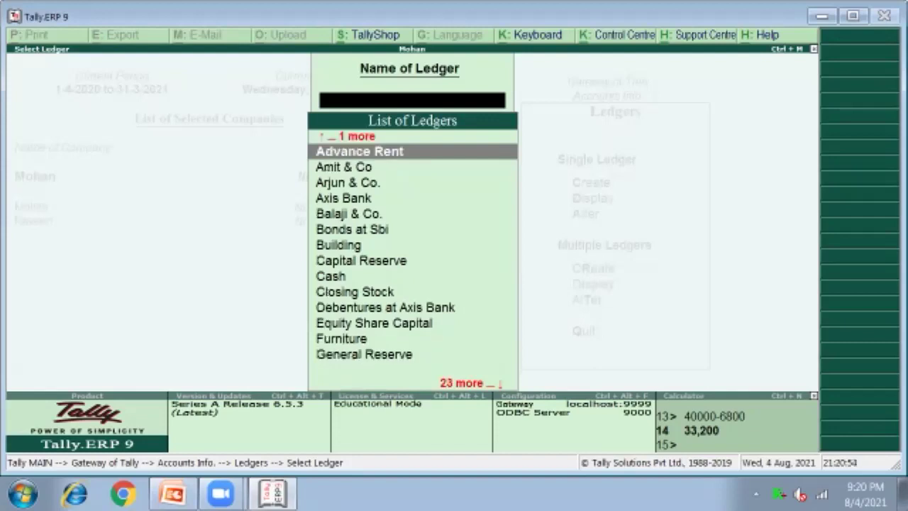
key(Down)
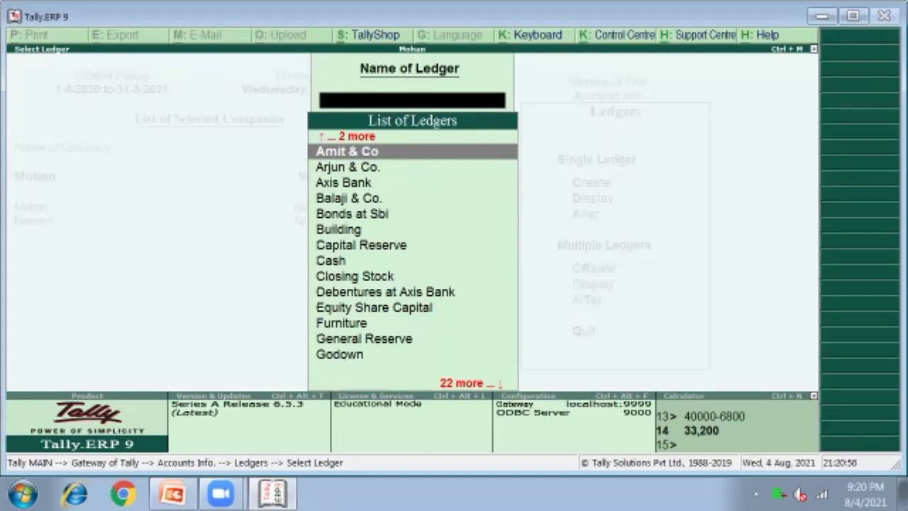
key(Down)
key(Down)
key(Down)
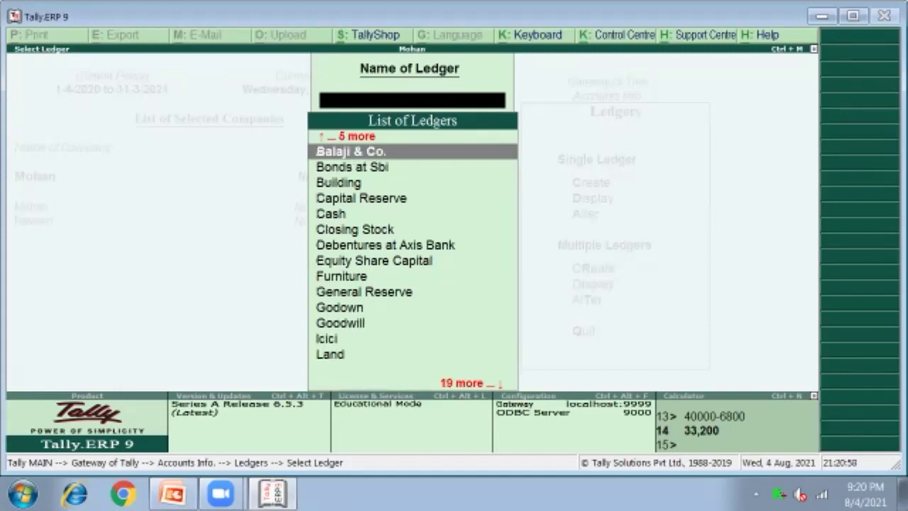
key(Down)
key(Down)
key(Down)
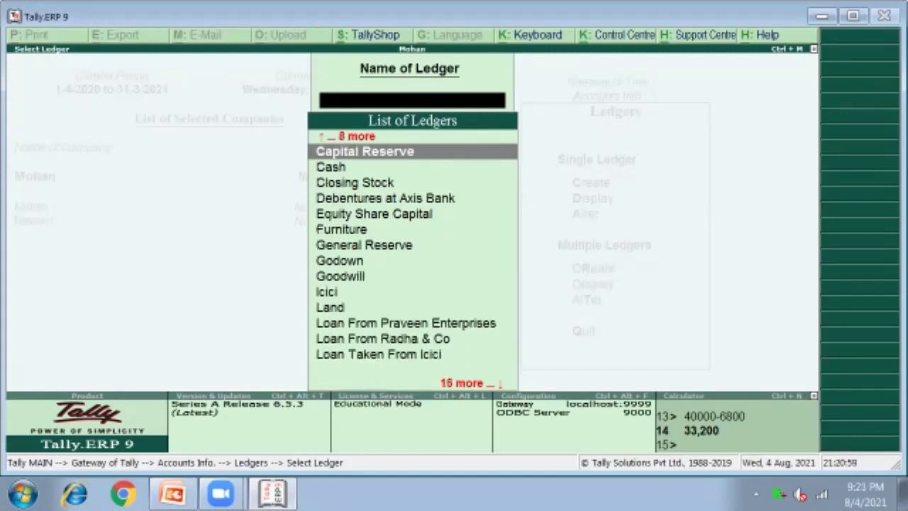
key(Down)
key(Down)
key(Down)
key(Down)
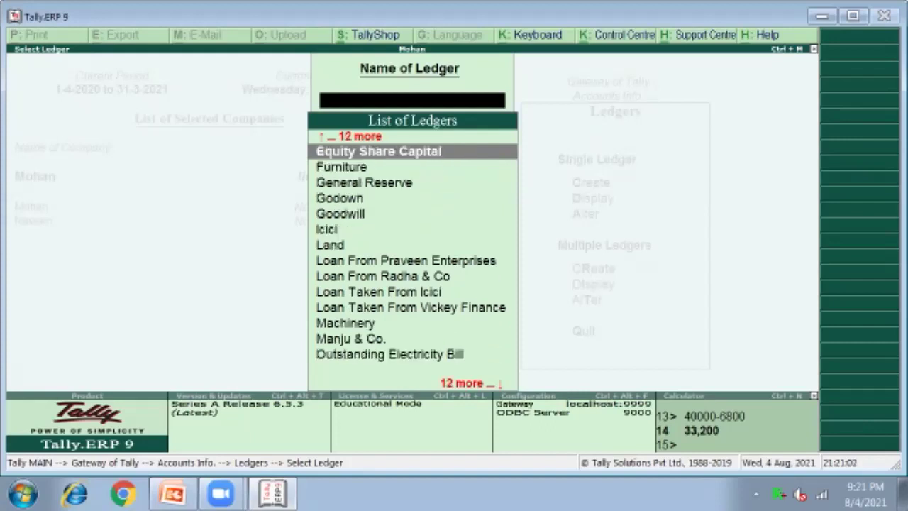
key(Down)
key(Down)
key(Down)
key(Down)
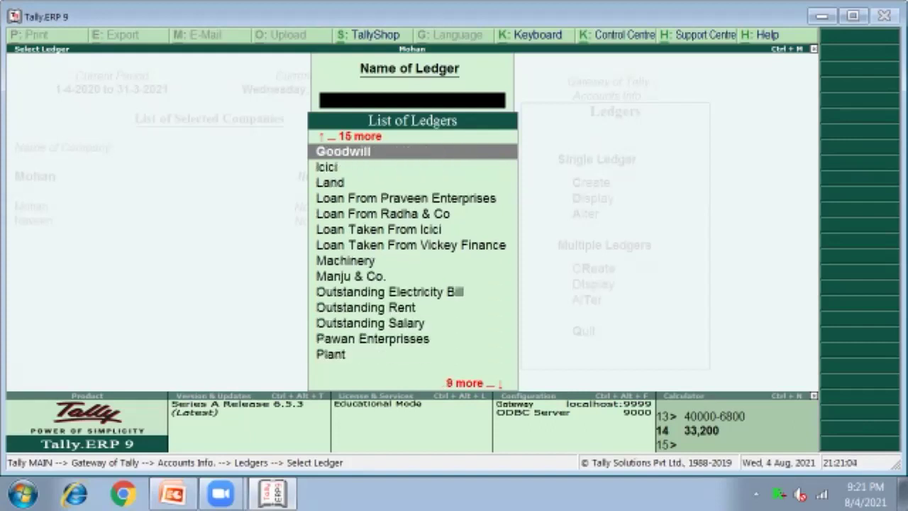
key(Down)
key(Down)
key(Down)
key(Down)
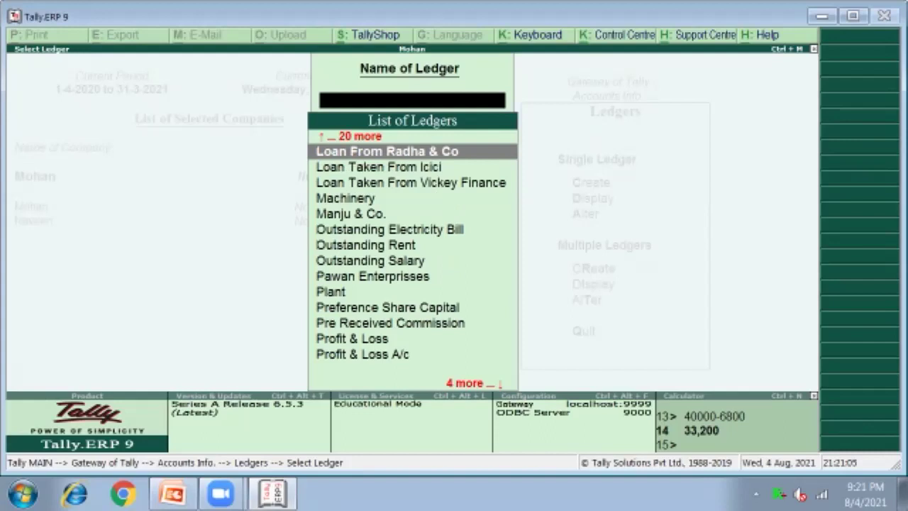
key(Down)
key(Down)
key(Down)
key(Down)
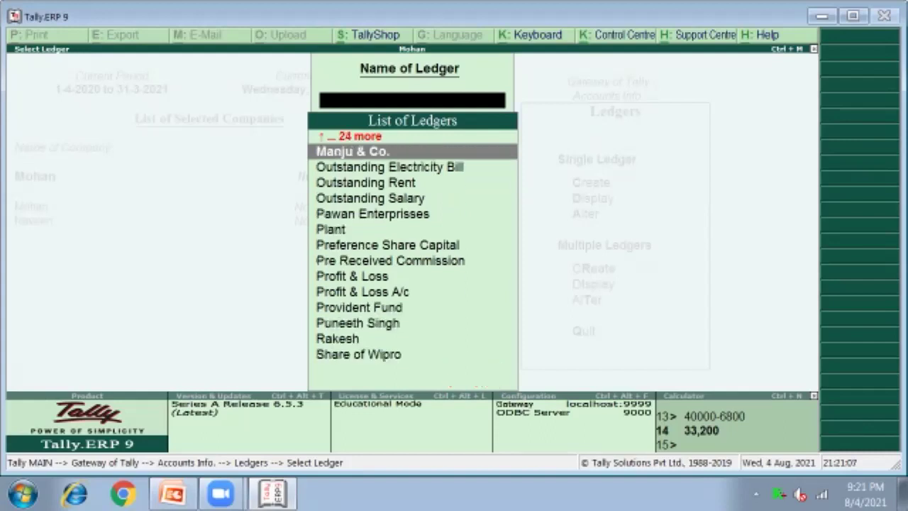